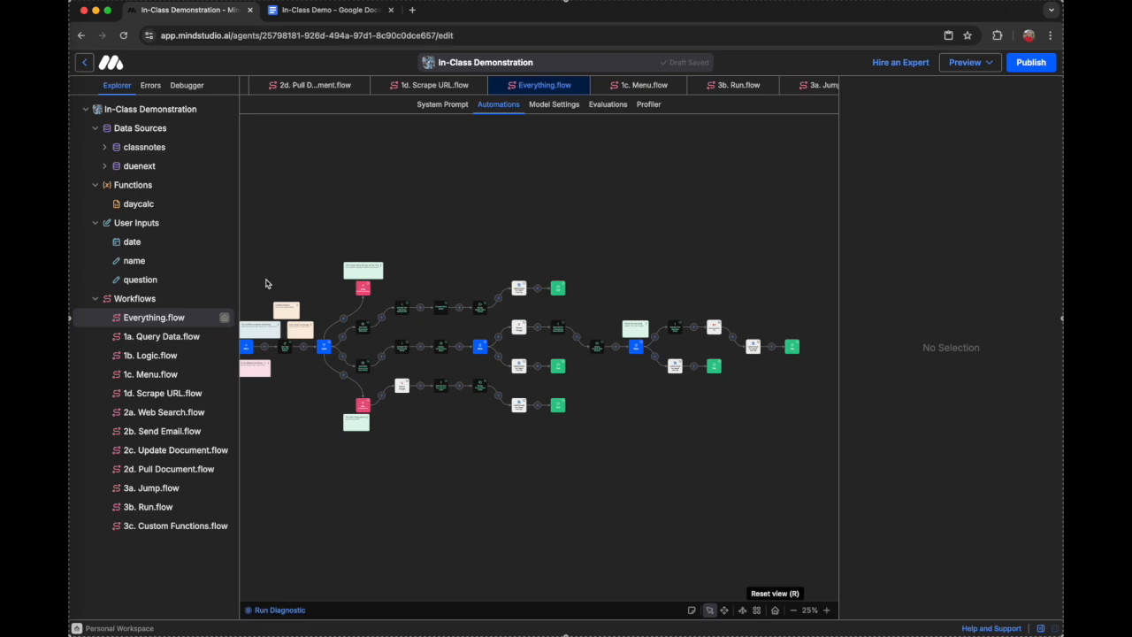
- Open the 1a. Query Data workflow and review its User Input, Query Data Source and Generate Text blocks
left_click(191, 342)
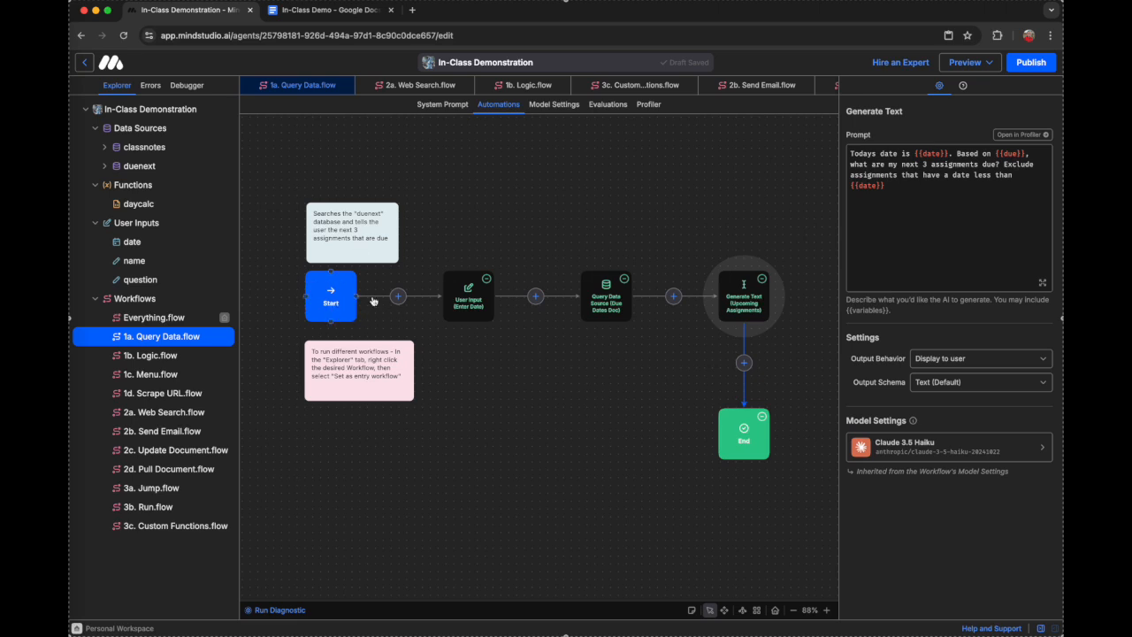
left_click(469, 302)
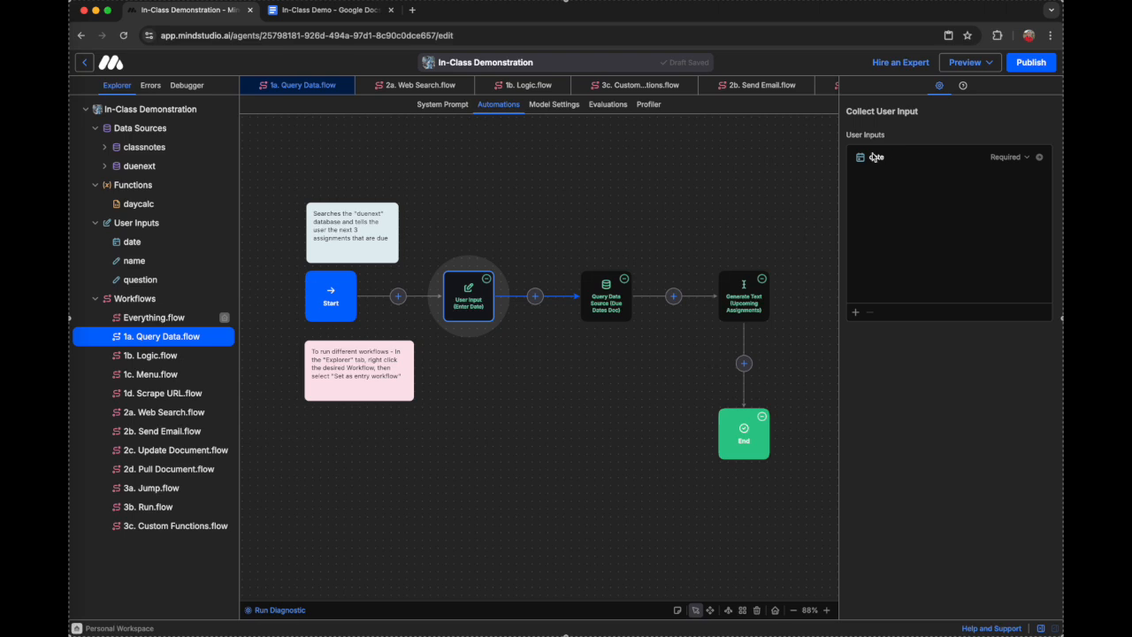
left_click(606, 300)
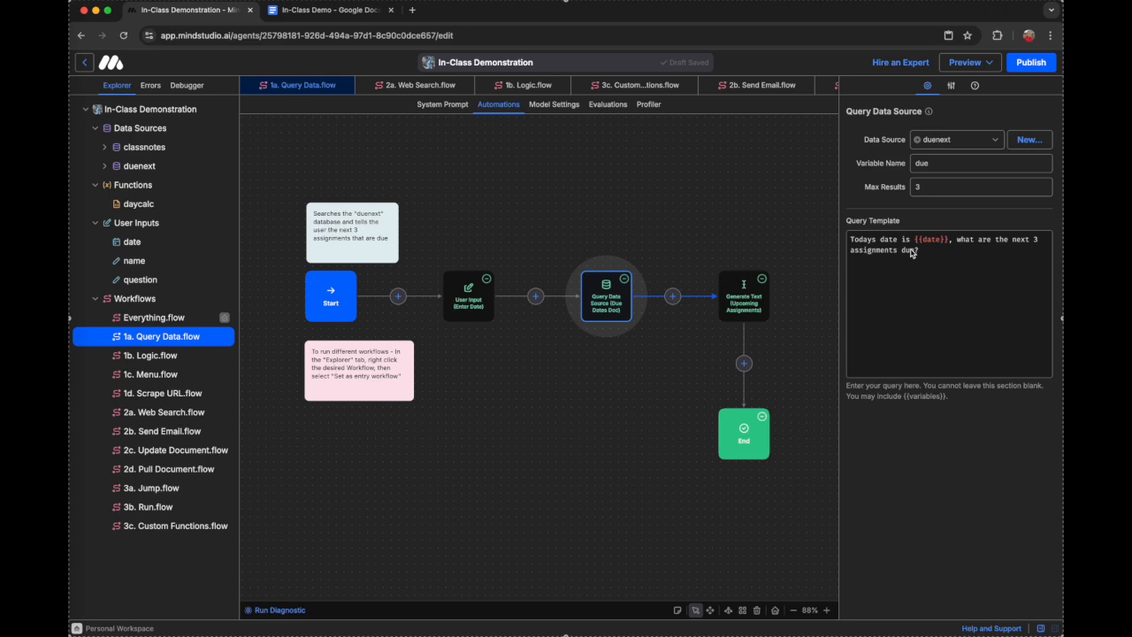
left_click(744, 298)
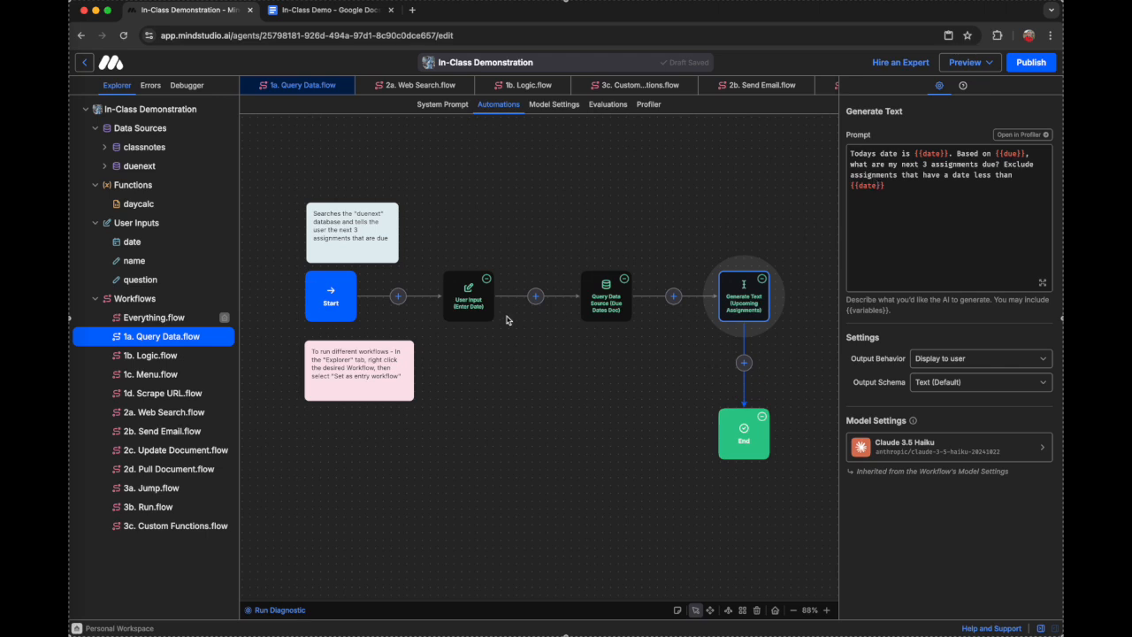
- Create a new user input from the User Input (Enter Date) block, keeping its default settings, and return to the 1a. Query Data workflow
left_click(470, 301)
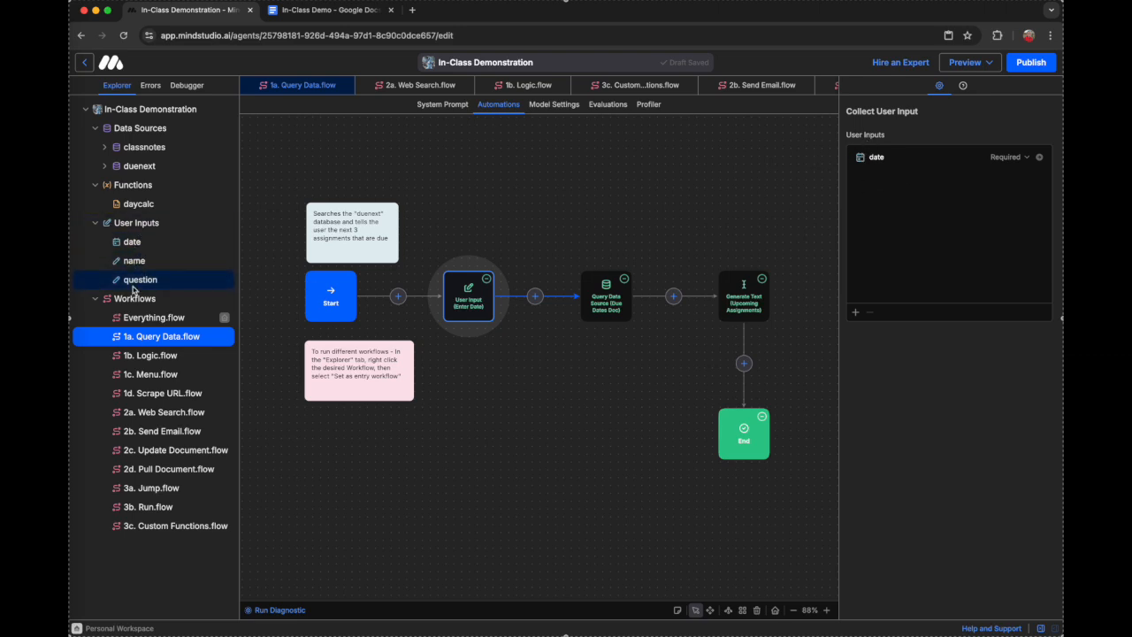
left_click(855, 314)
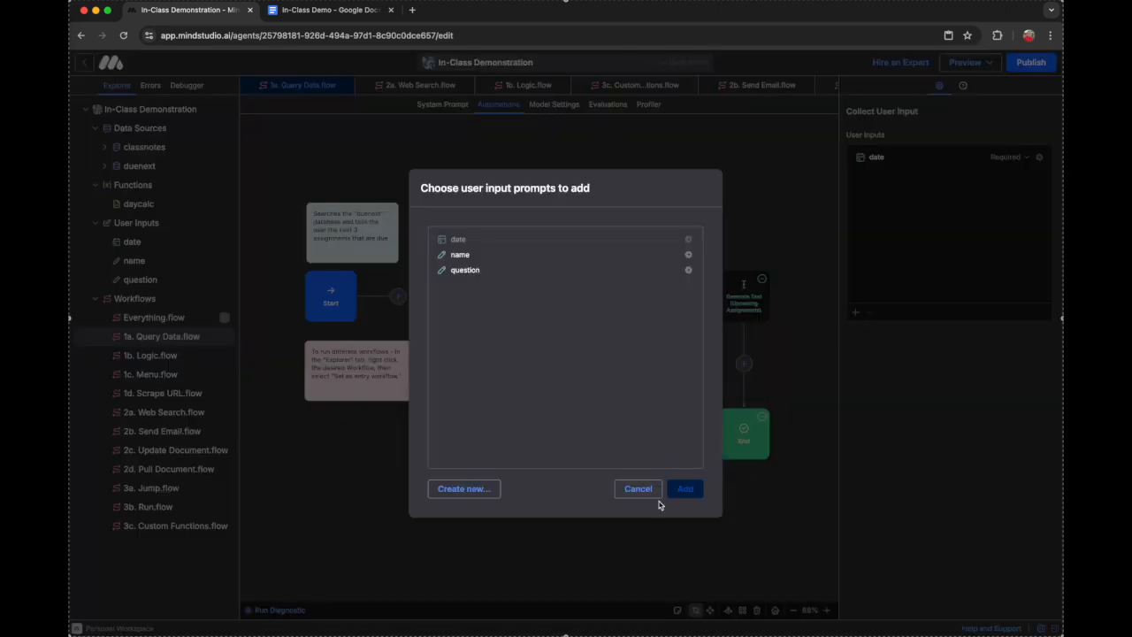
left_click(447, 494)
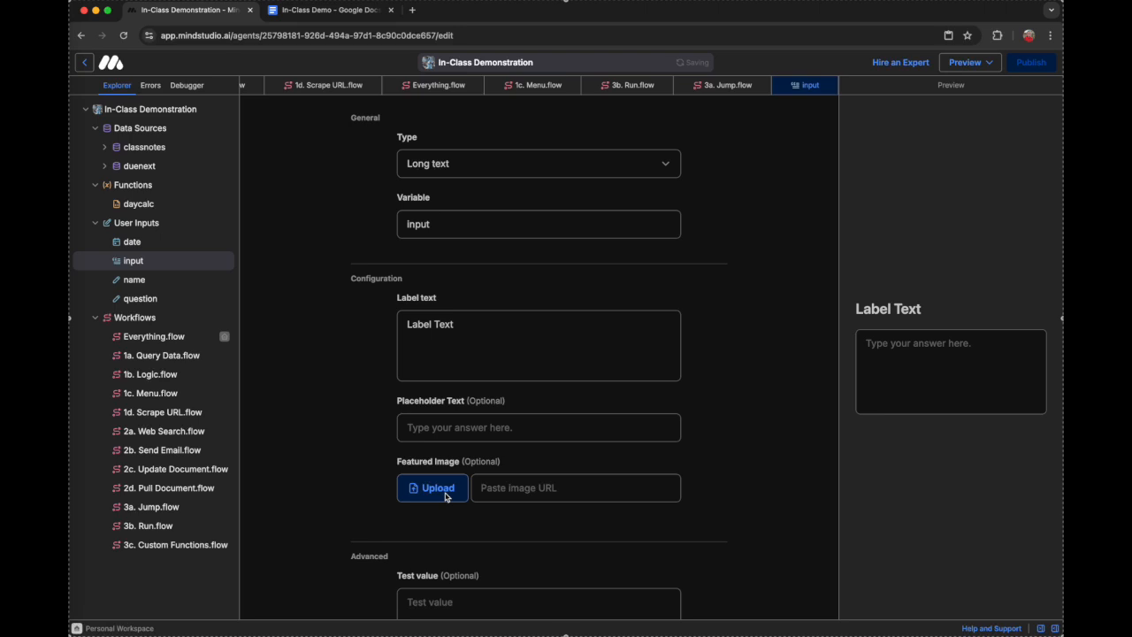
scroll(498, 339, "down", 2)
scroll(497, 336, "up", 2)
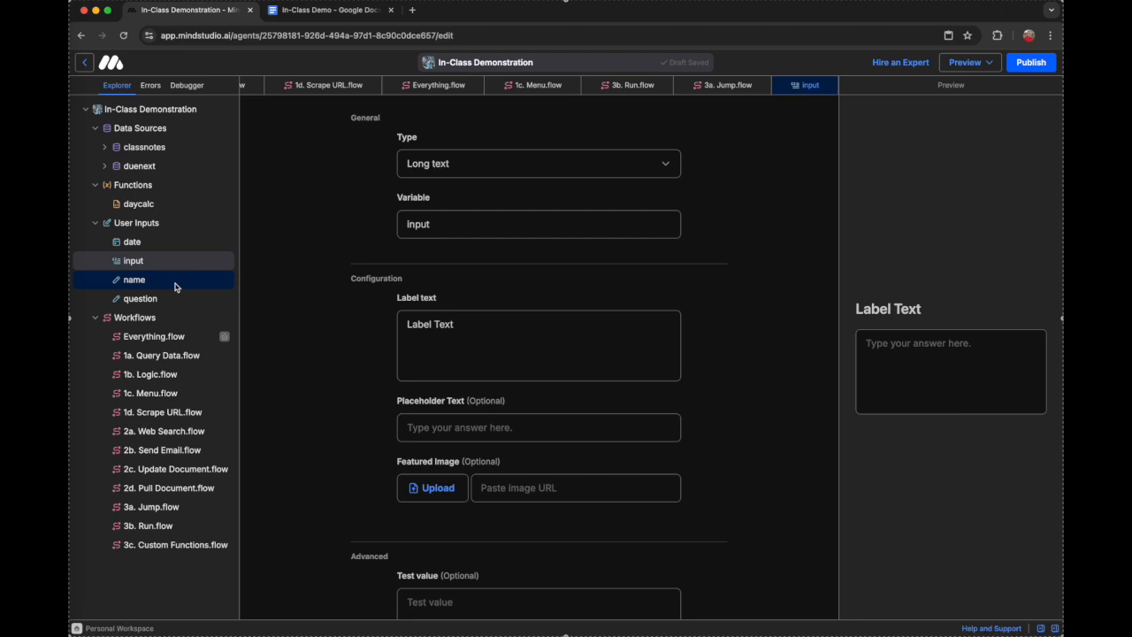
left_click(149, 355)
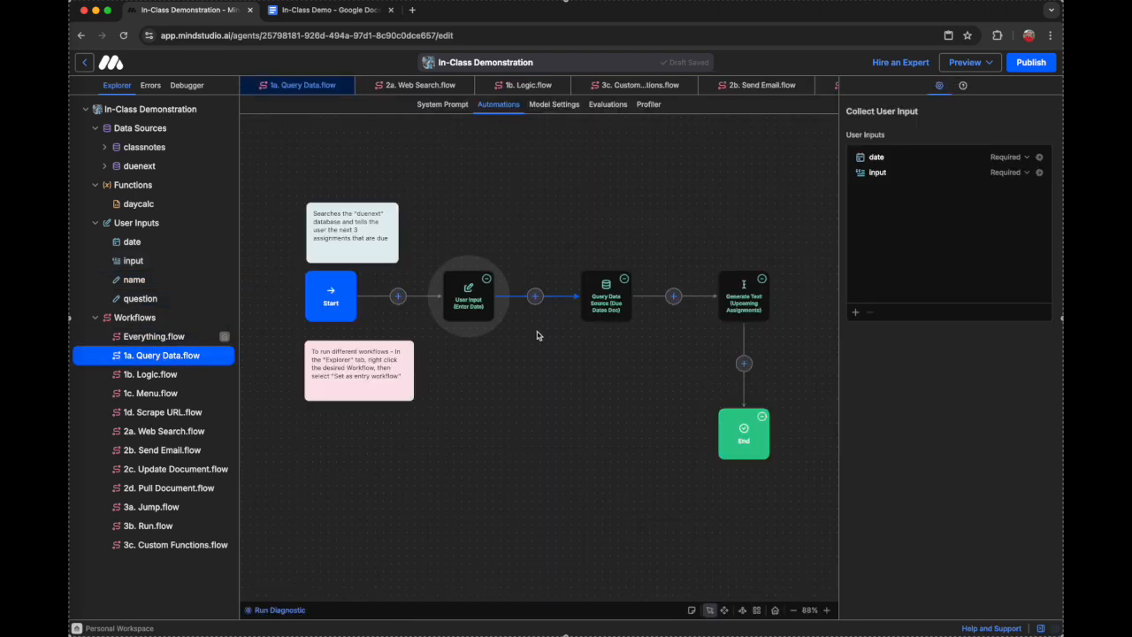
- Inspect the Query Data Source block, keep duenext as its data source, and examine the files in the duenext data source
left_click(600, 302)
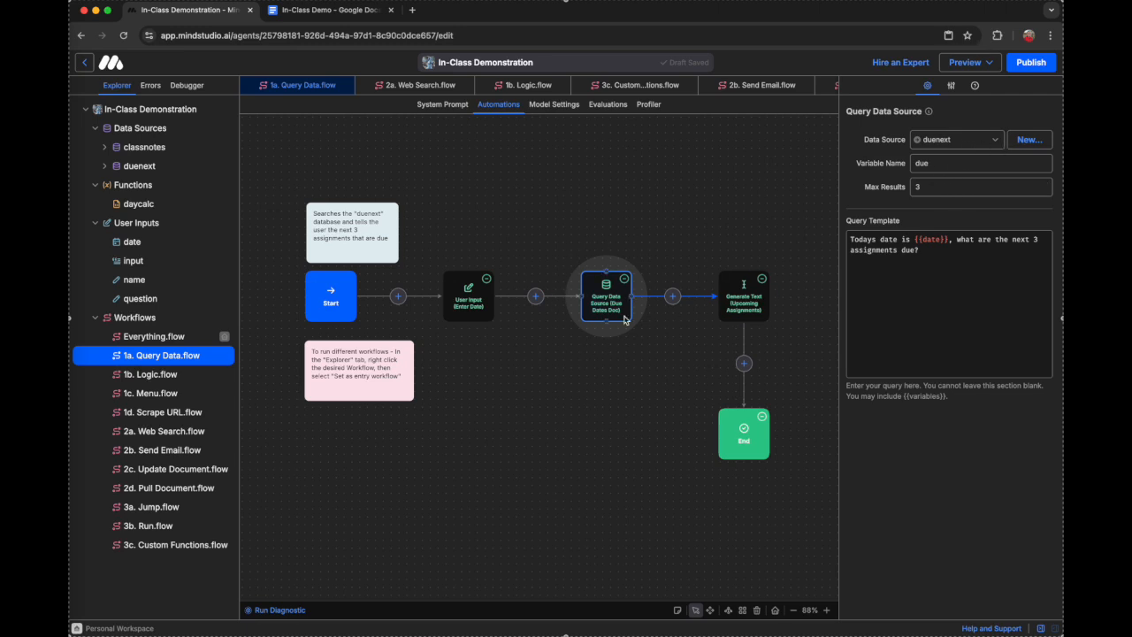
left_click(993, 144)
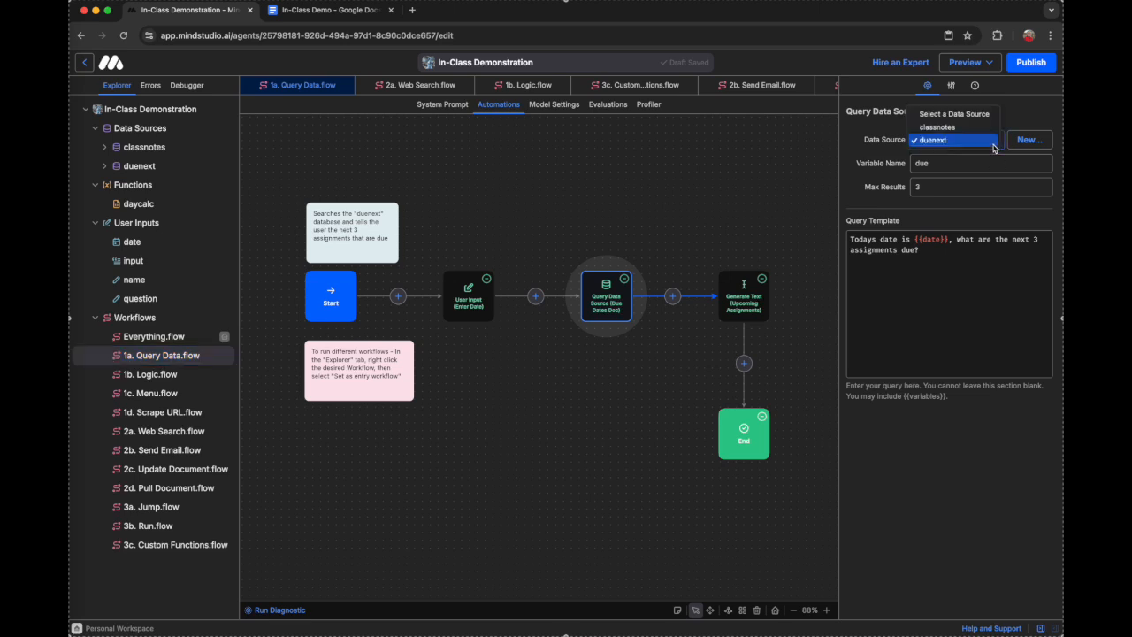
left_click(942, 140)
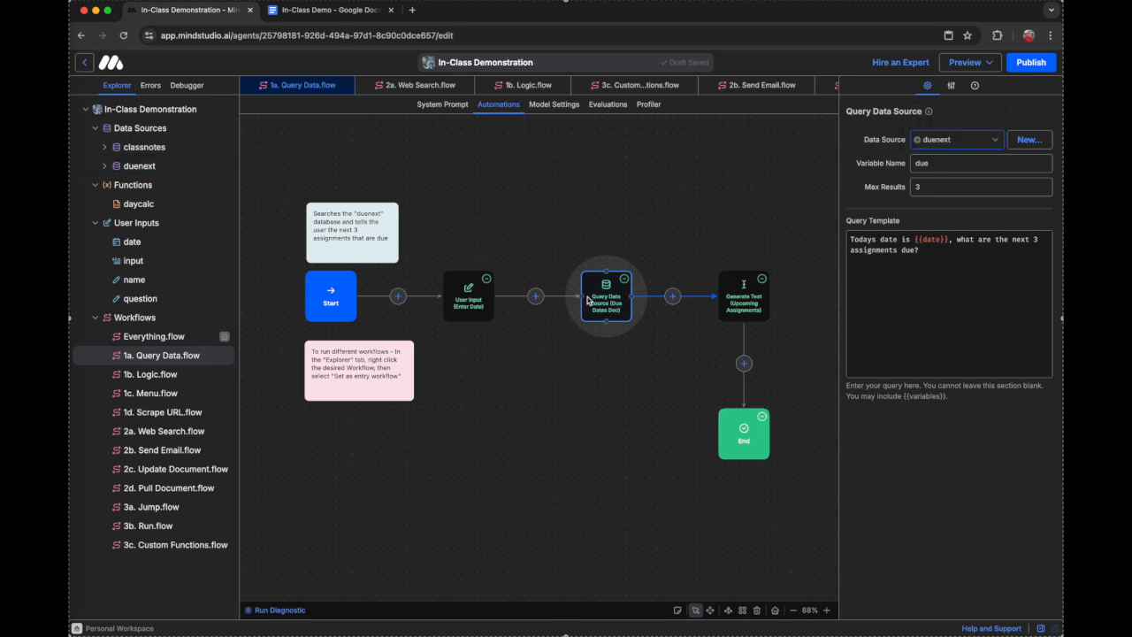
left_click(160, 169)
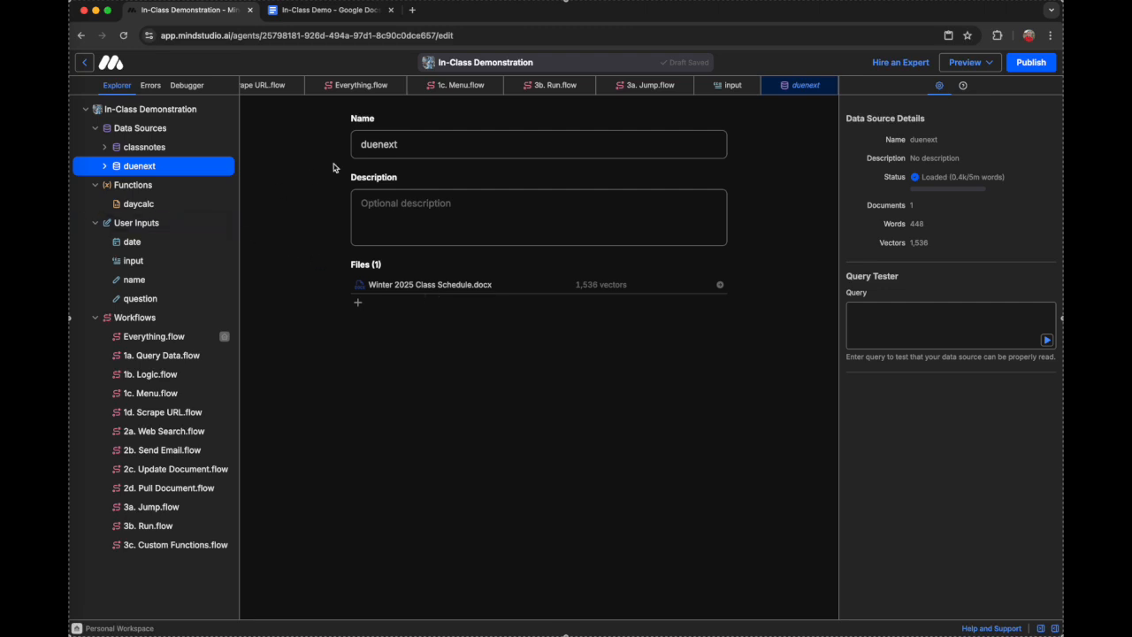
left_click(148, 356)
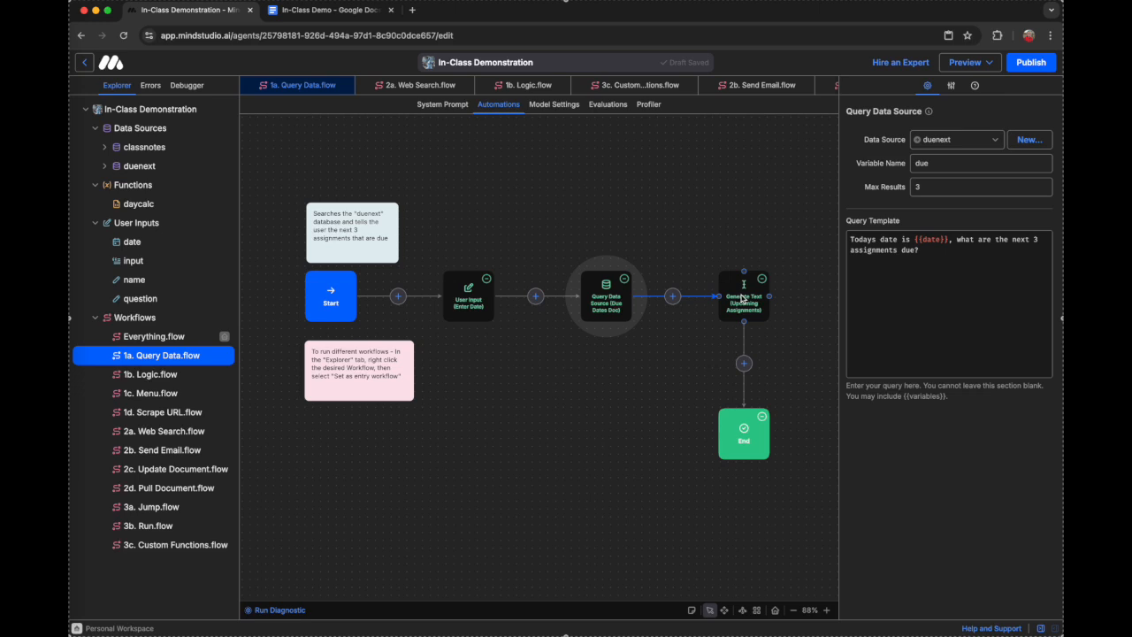
- Review the prompt, variable name and ending settings of the Generate Text, Query Data Source and End blocks
left_click(742, 298)
left_click(619, 302)
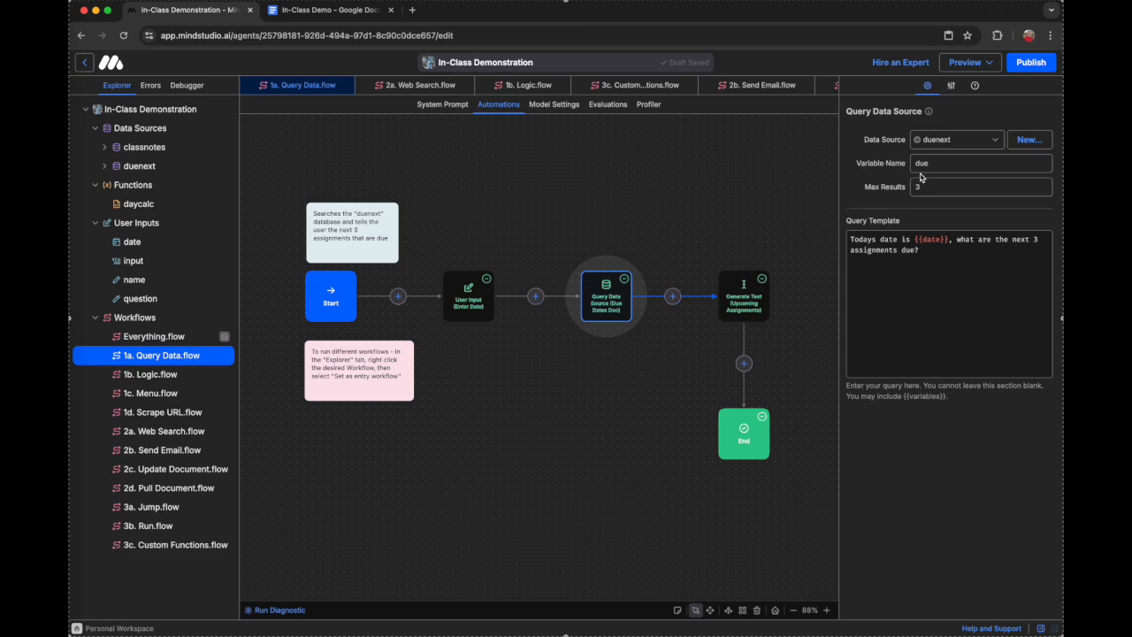
left_click(750, 301)
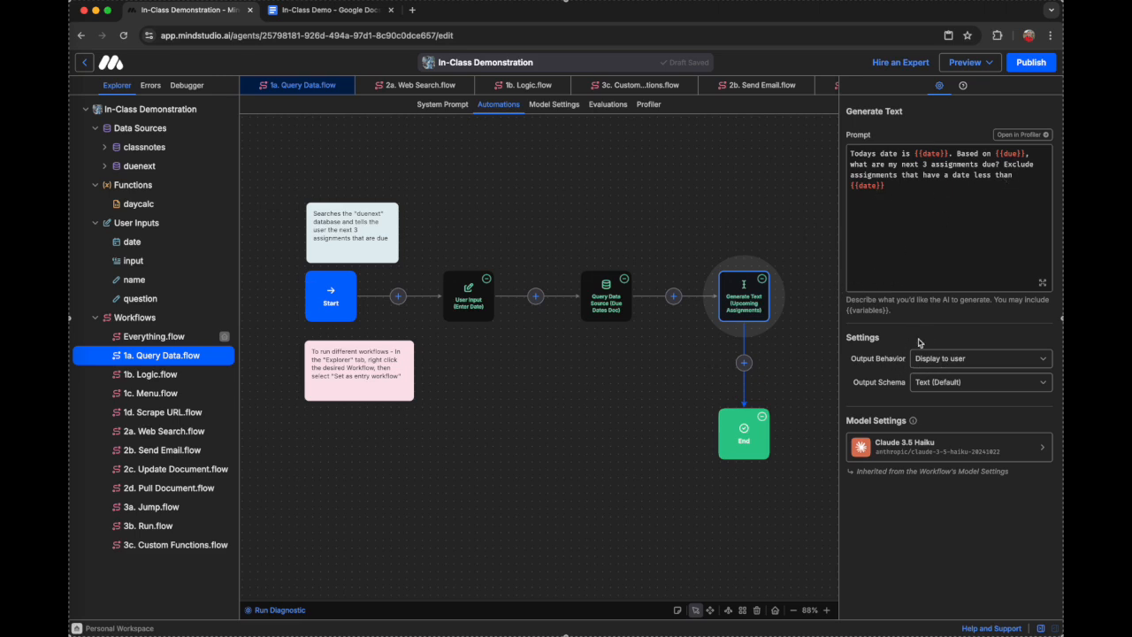
left_click(744, 430)
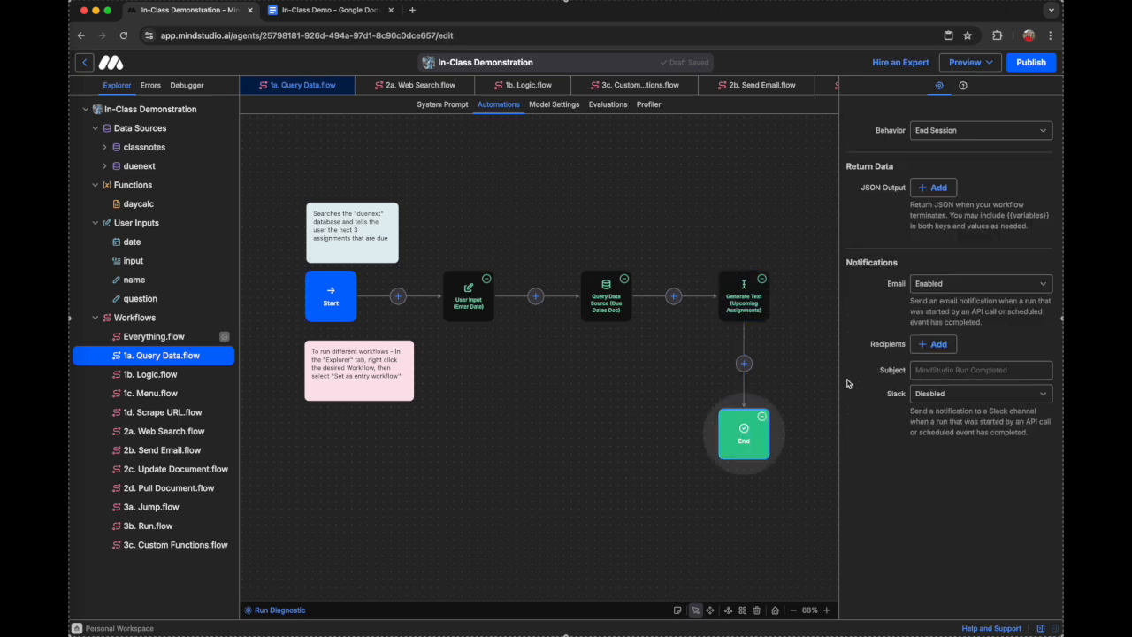
left_click(576, 391)
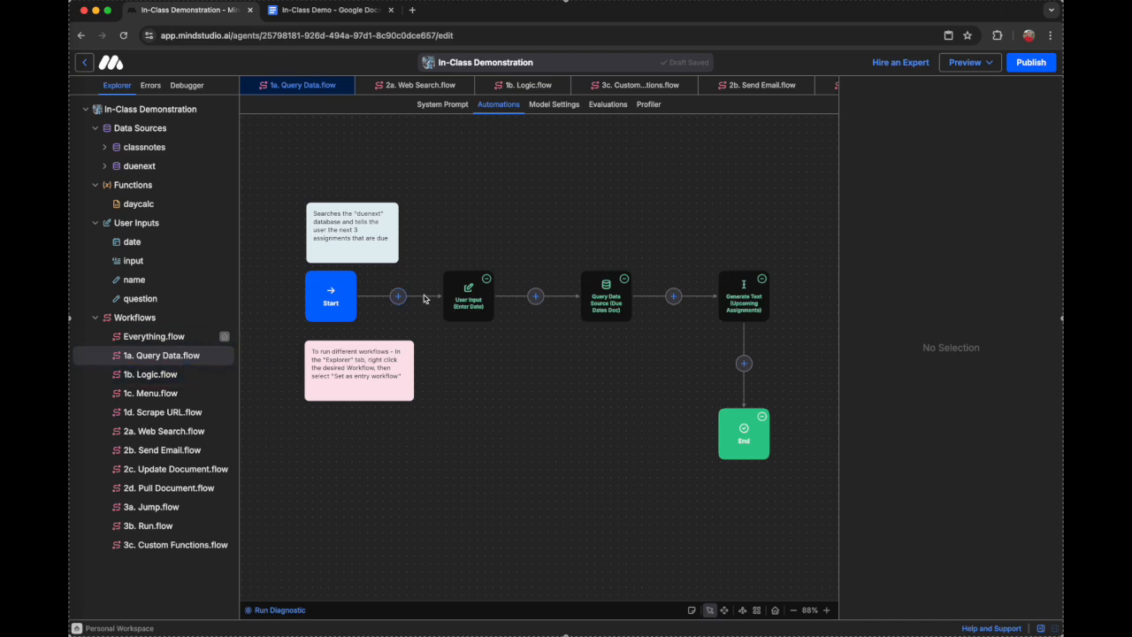
- Open the 1b. Logic workflow and examine its collected user inputs and the conditions of the Logic block
left_click(176, 376)
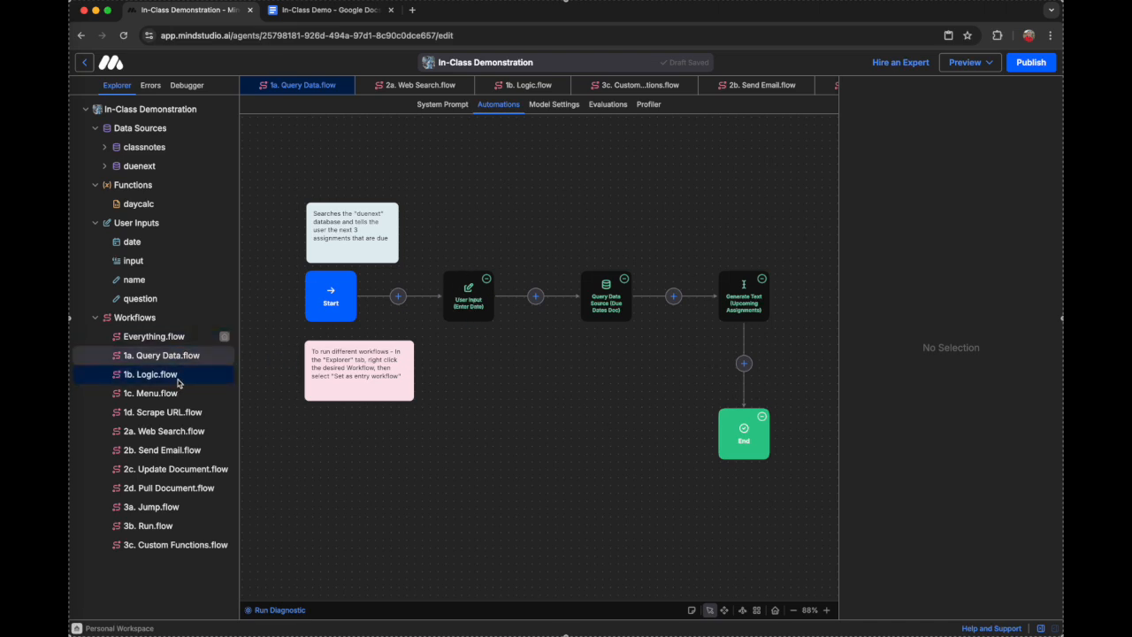
left_click(178, 380)
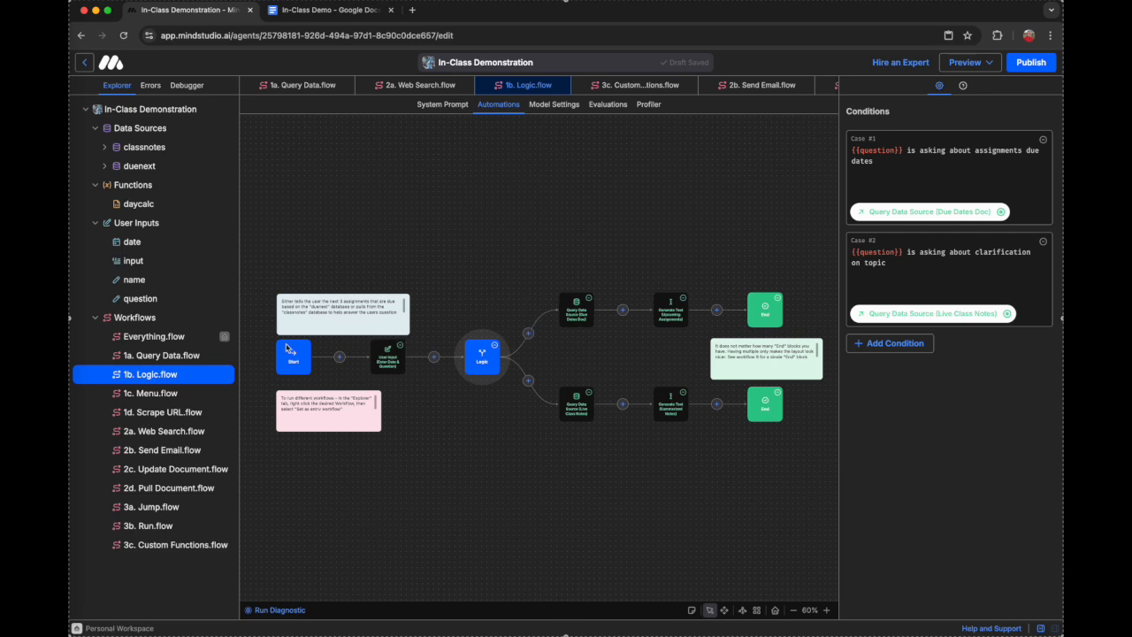
left_click(172, 355)
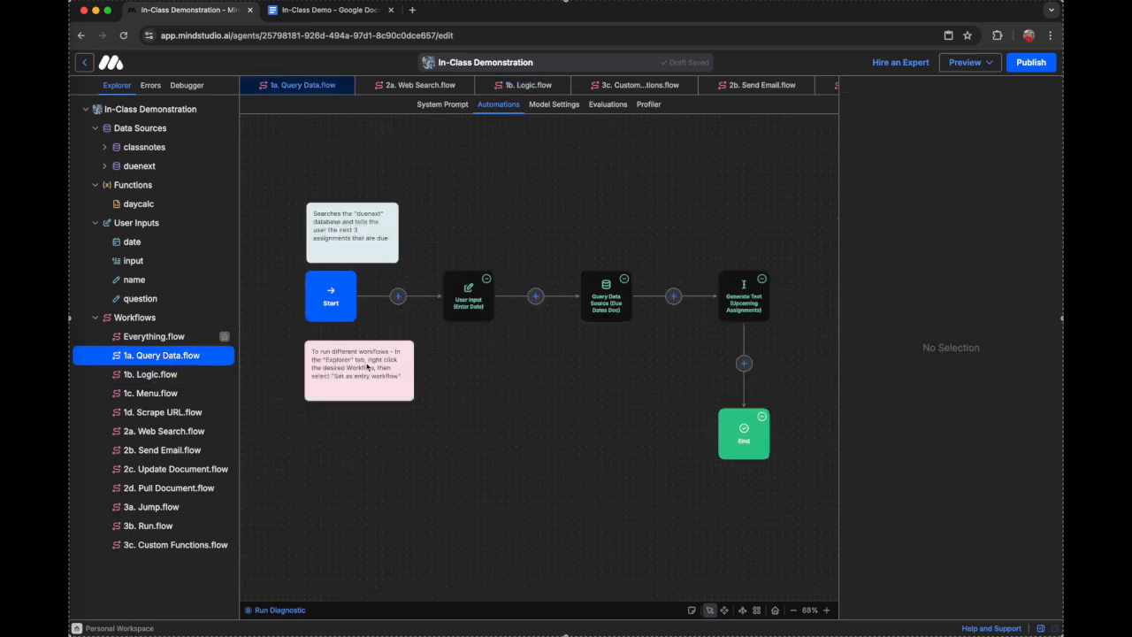
left_click(172, 374)
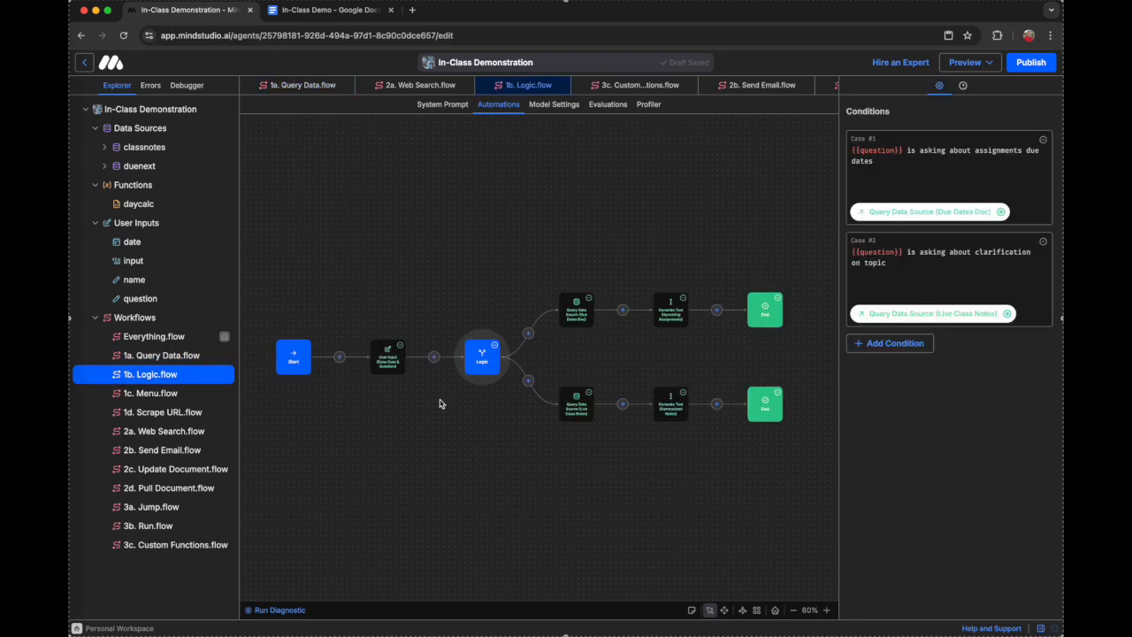
left_click(388, 361)
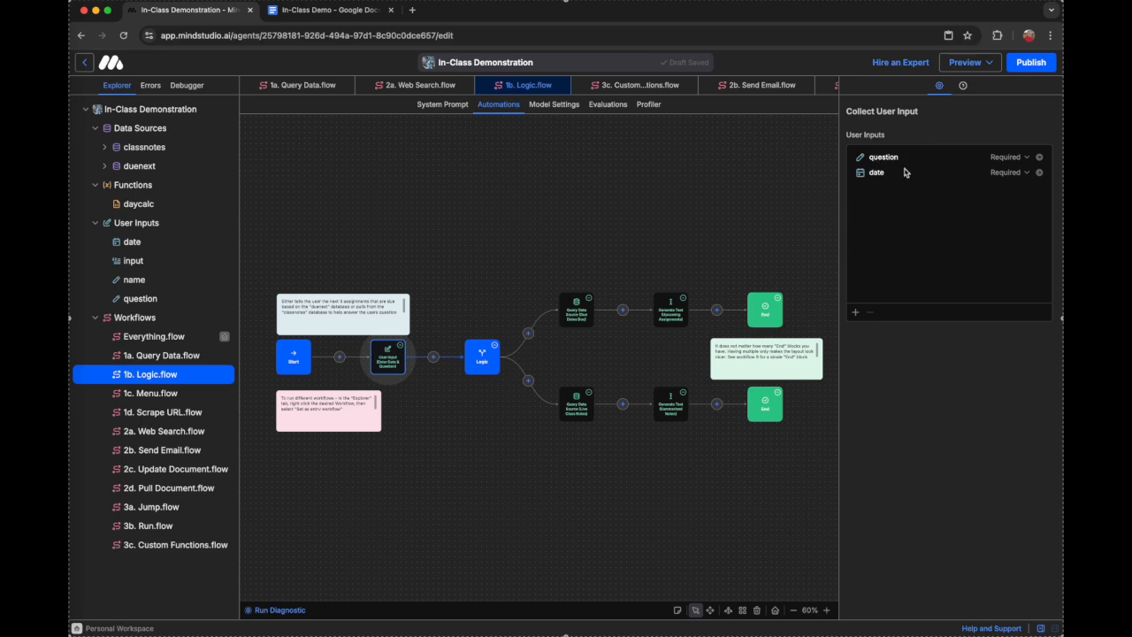
left_click(486, 359)
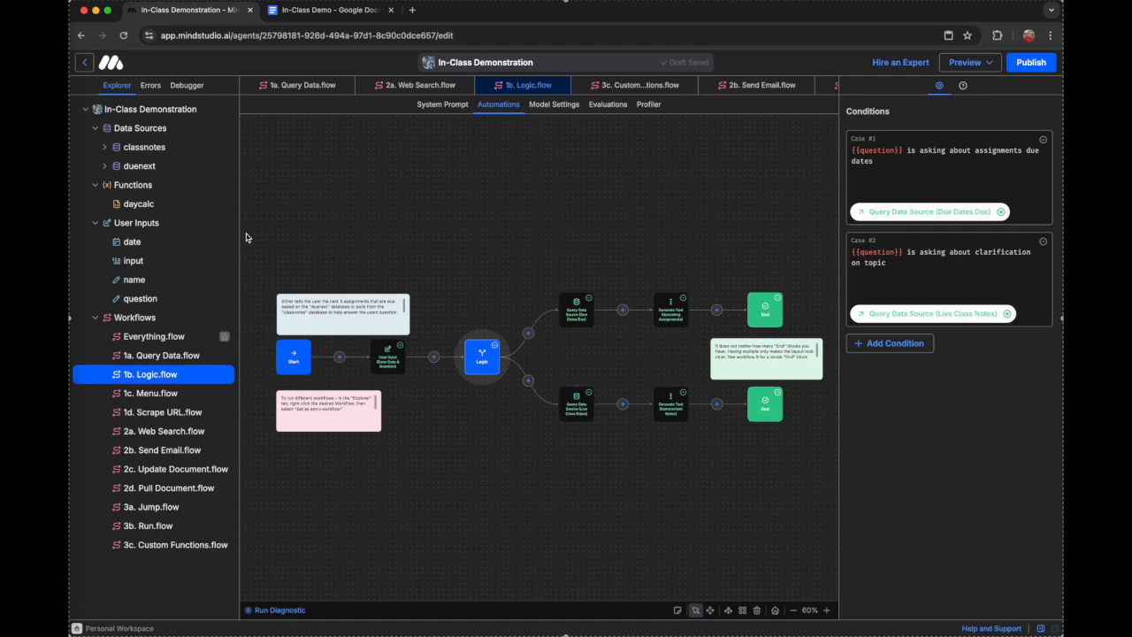
- Examine the classnotes data source and the question user input, returning to the 1b. Logic workflow
left_click(159, 151)
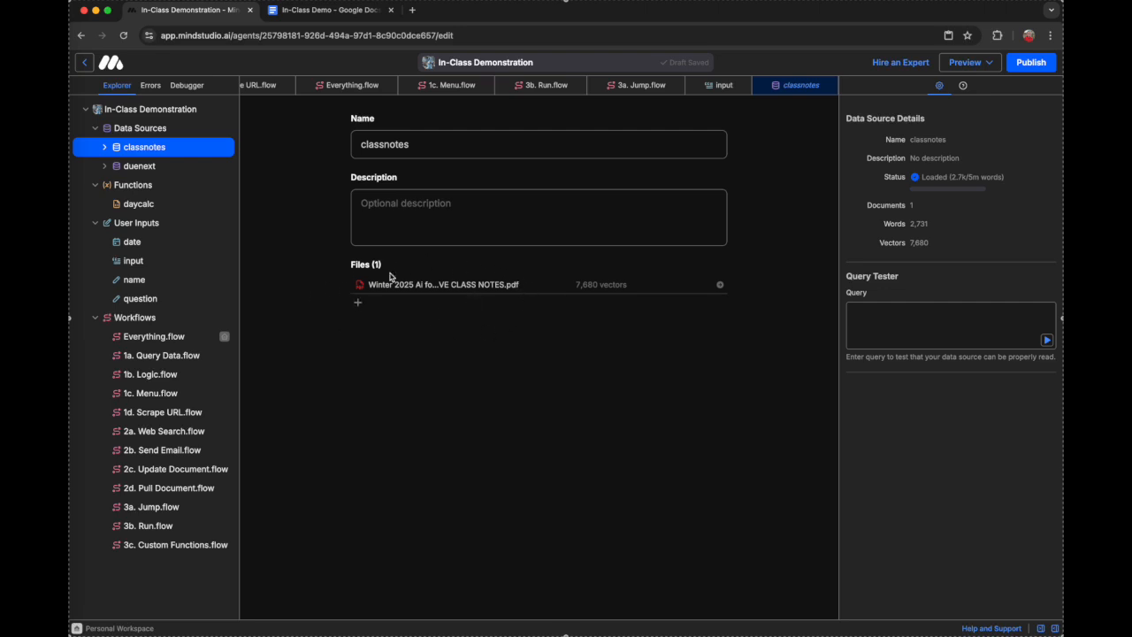
left_click(173, 375)
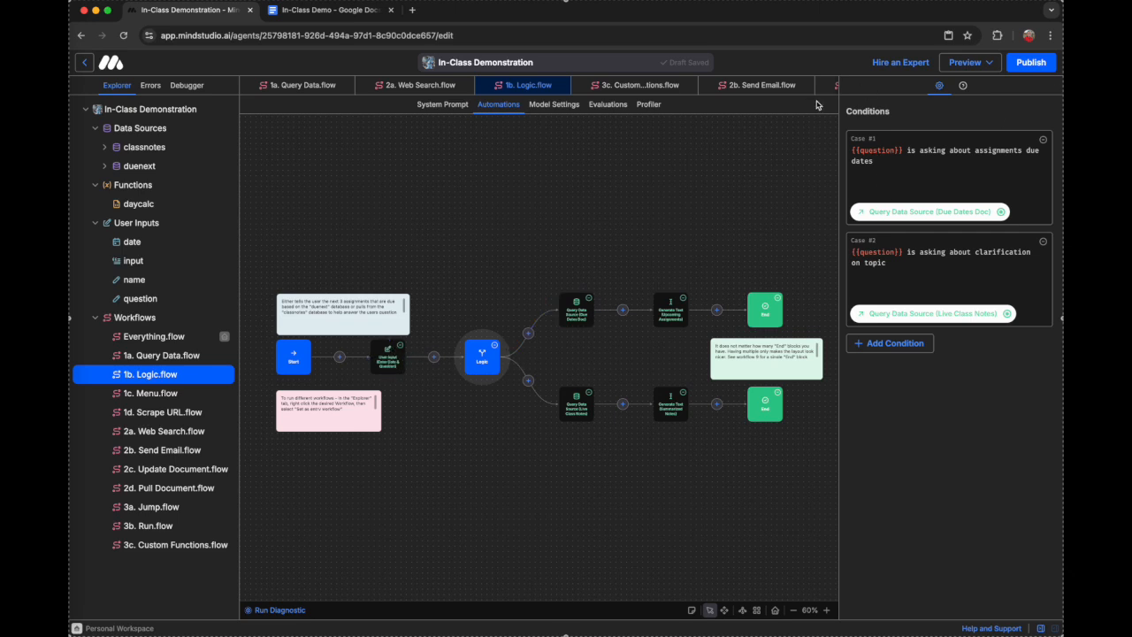
left_click(175, 299)
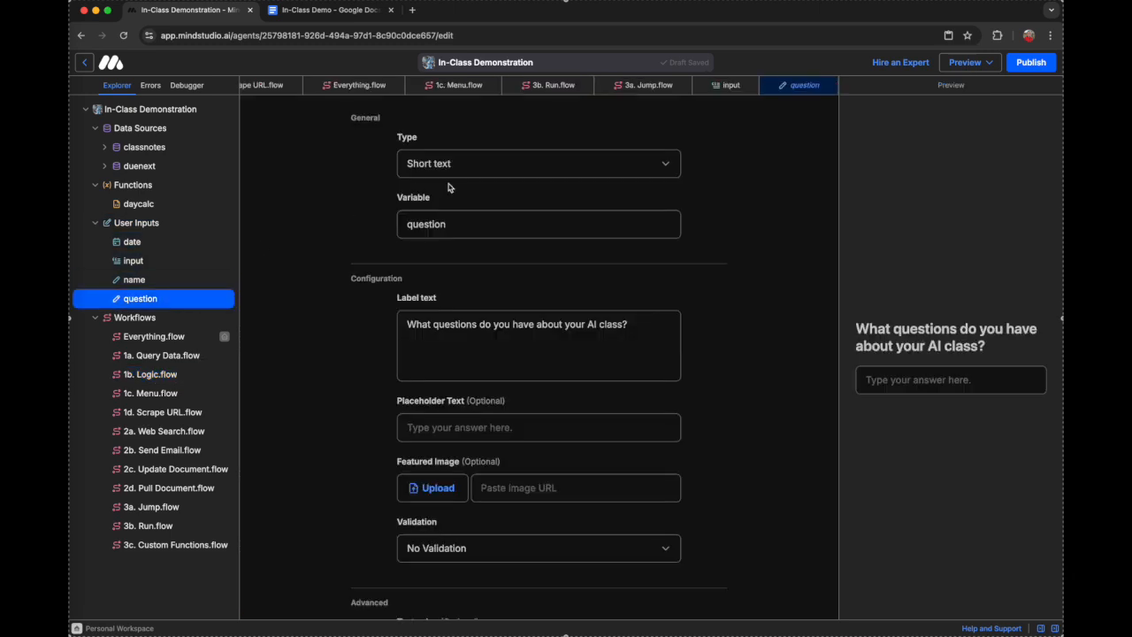
left_click(174, 381)
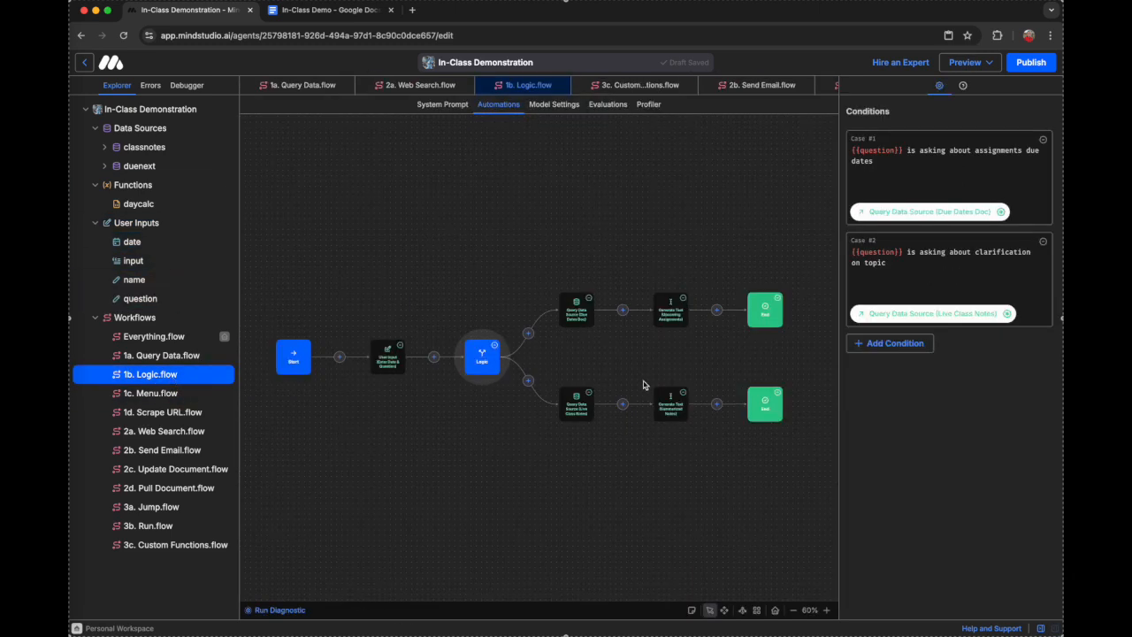
- Compare the Query Data Source and Generate Text blocks across the two branches of the 1b. Logic workflow
left_click(581, 407)
left_click(581, 318)
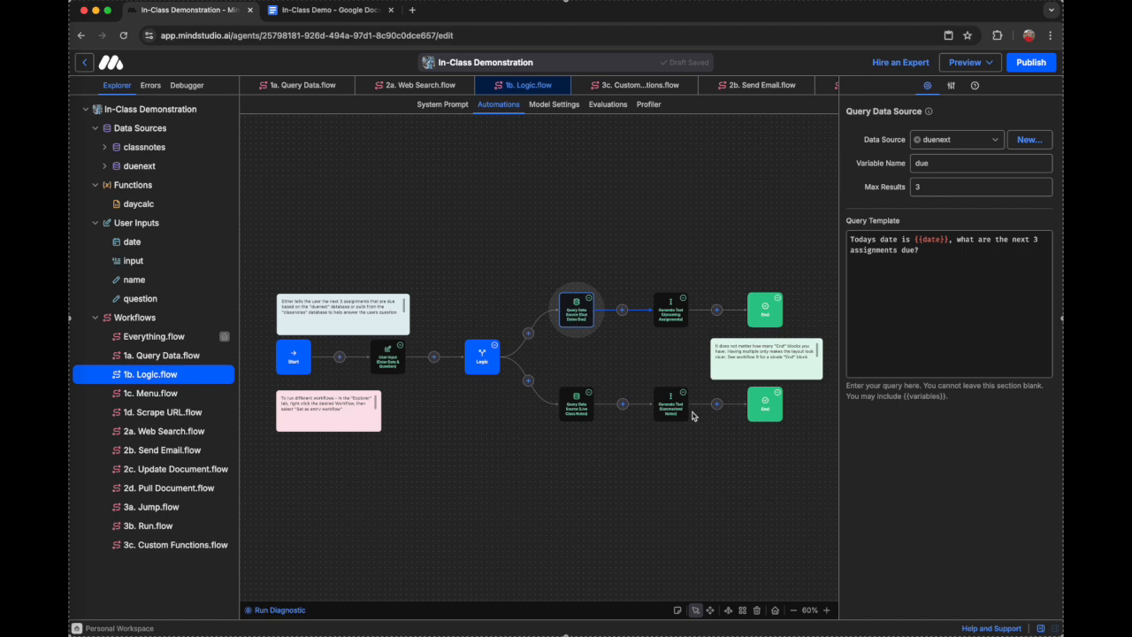
left_click(669, 407)
left_click(674, 315)
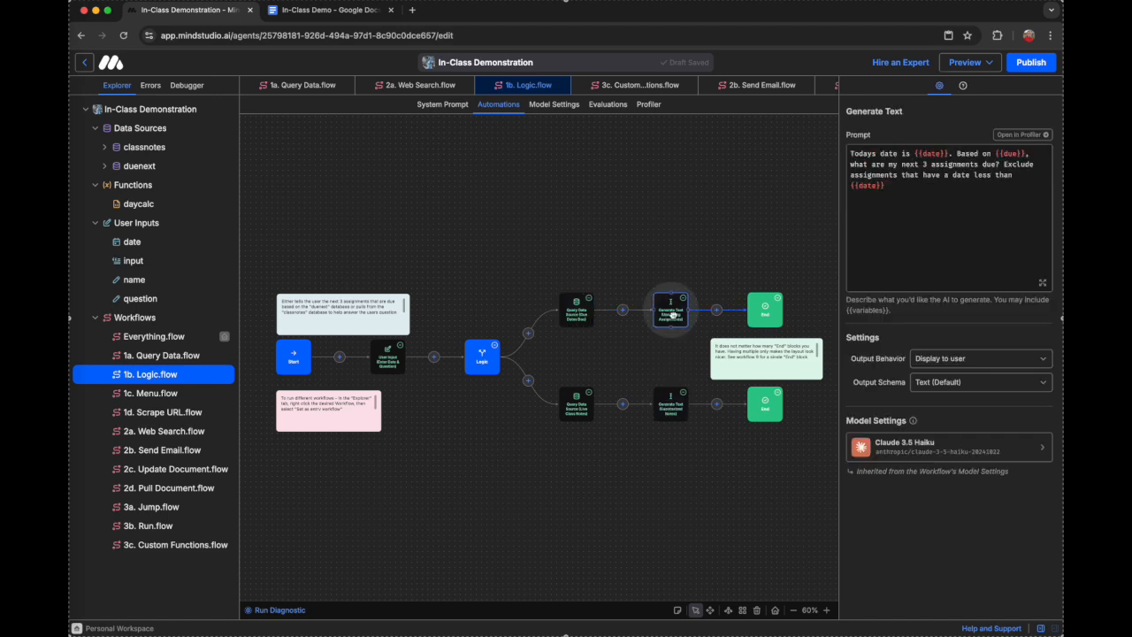
- Review the query template, prompt and End block settings in the Live Class Notes branch
left_click(674, 399)
left_click(580, 405)
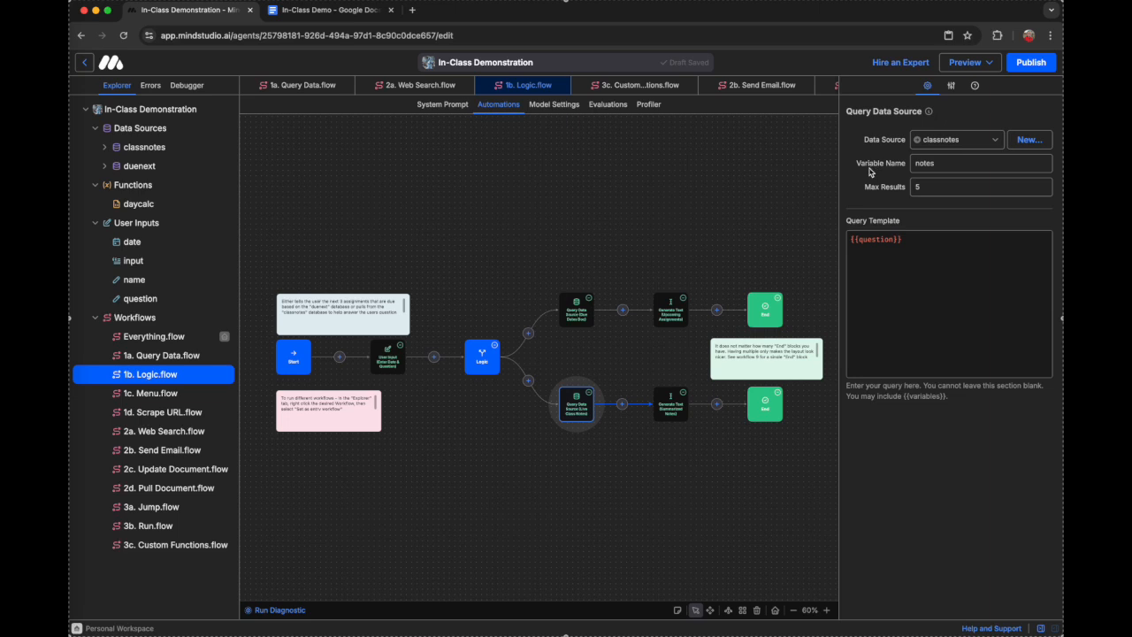
left_click(670, 408)
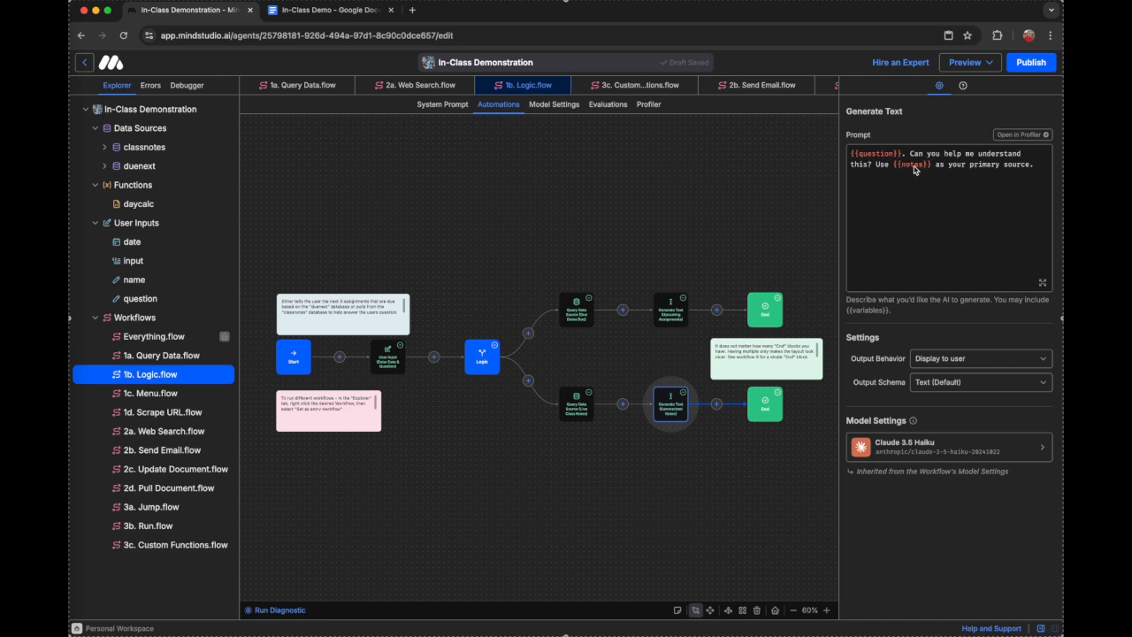
left_click(580, 407)
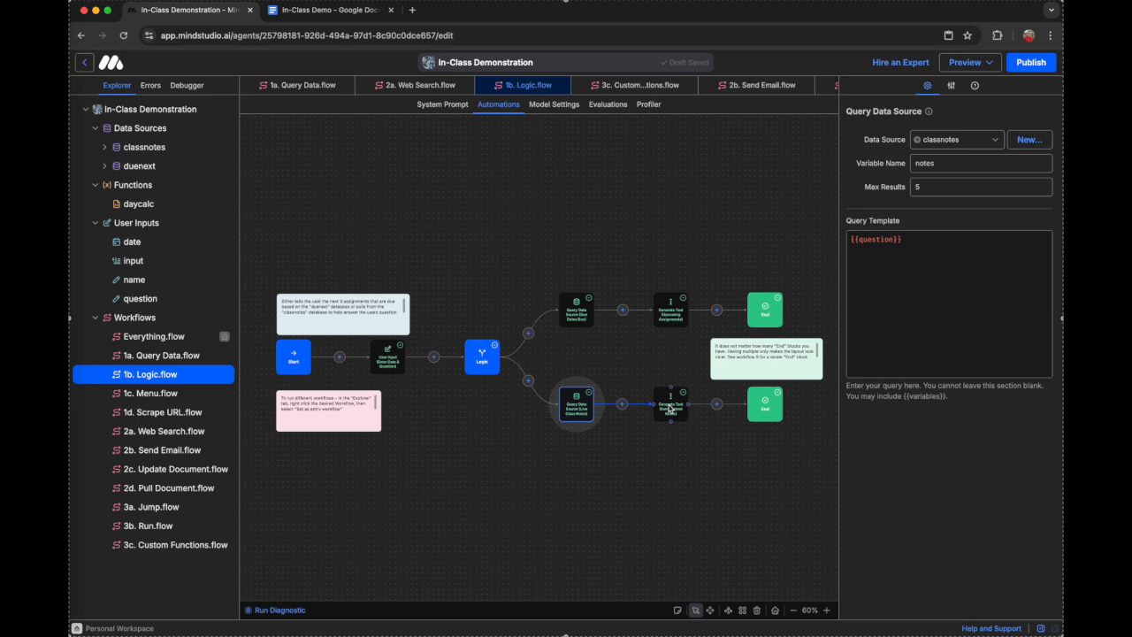
left_click(669, 407)
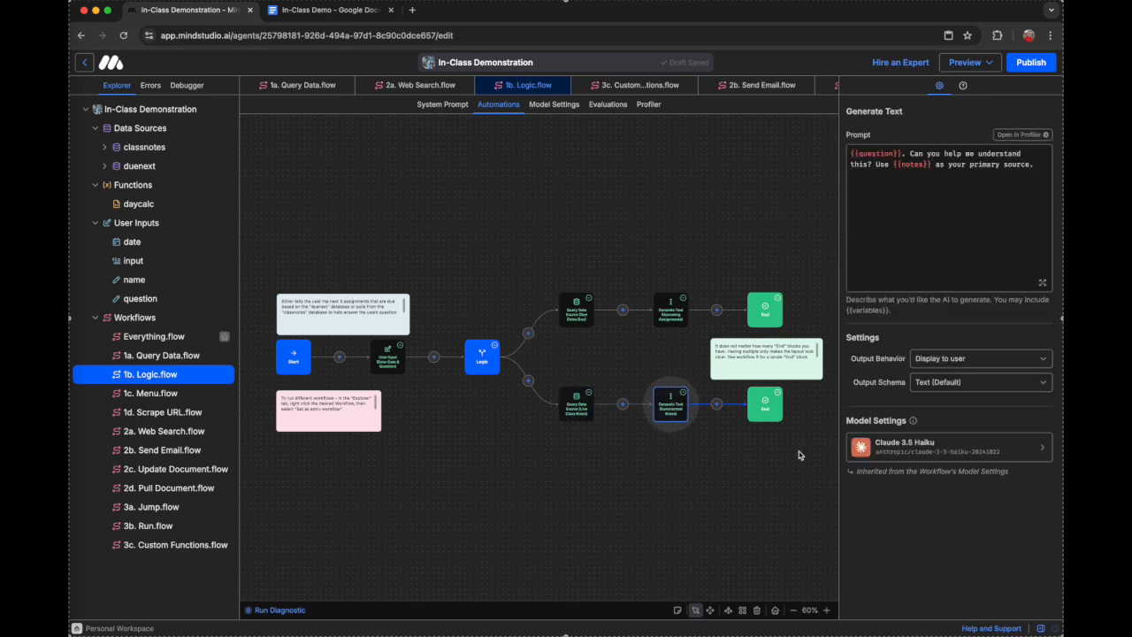
left_click(770, 405)
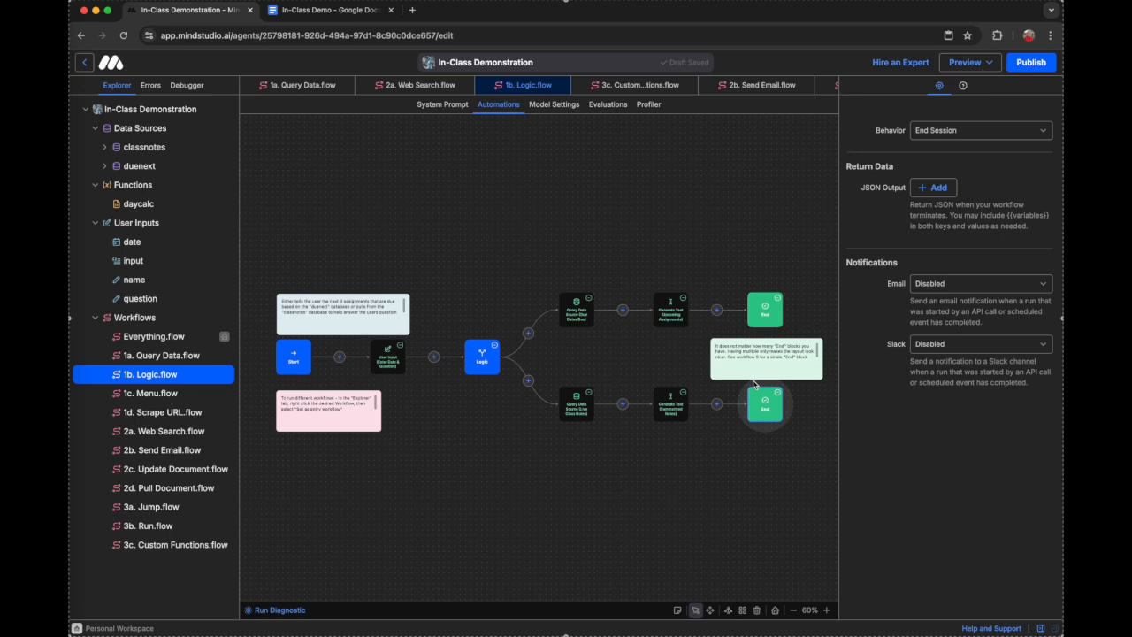
- Open the 1c. Menu workflow and examine the settings of its Menu, Display Content and End blocks
left_click(182, 398)
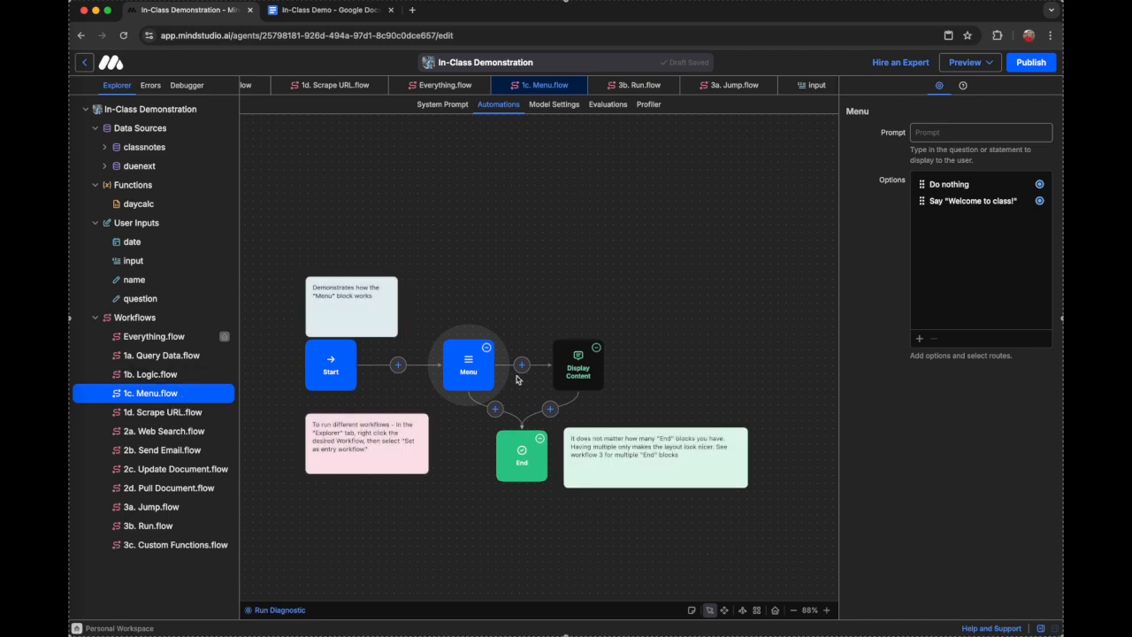
left_click(489, 327)
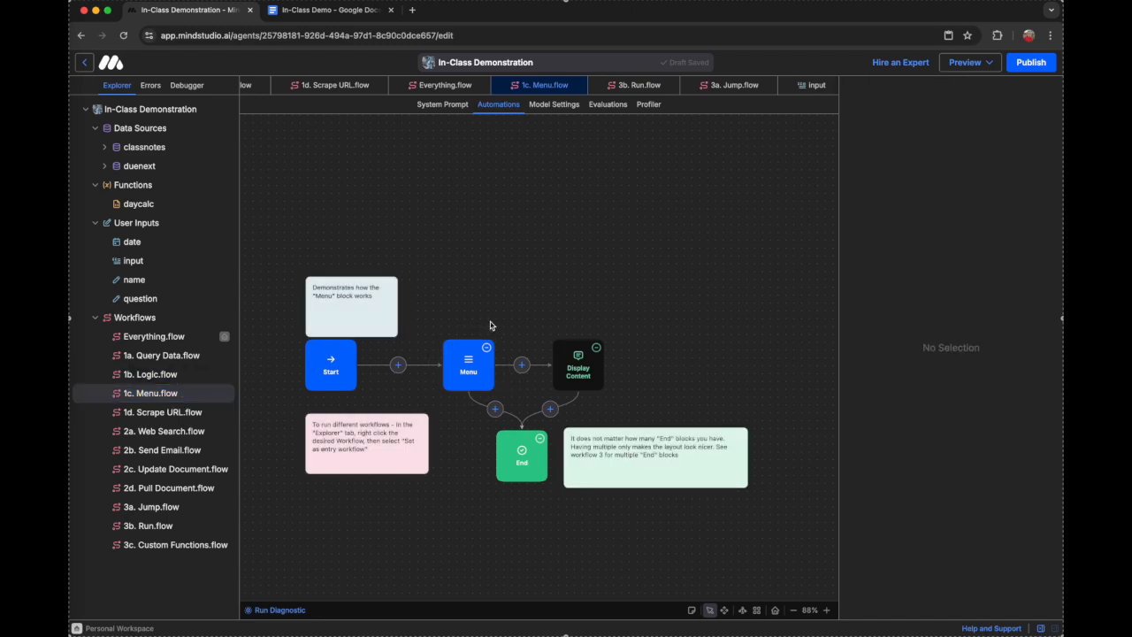
left_click(471, 366)
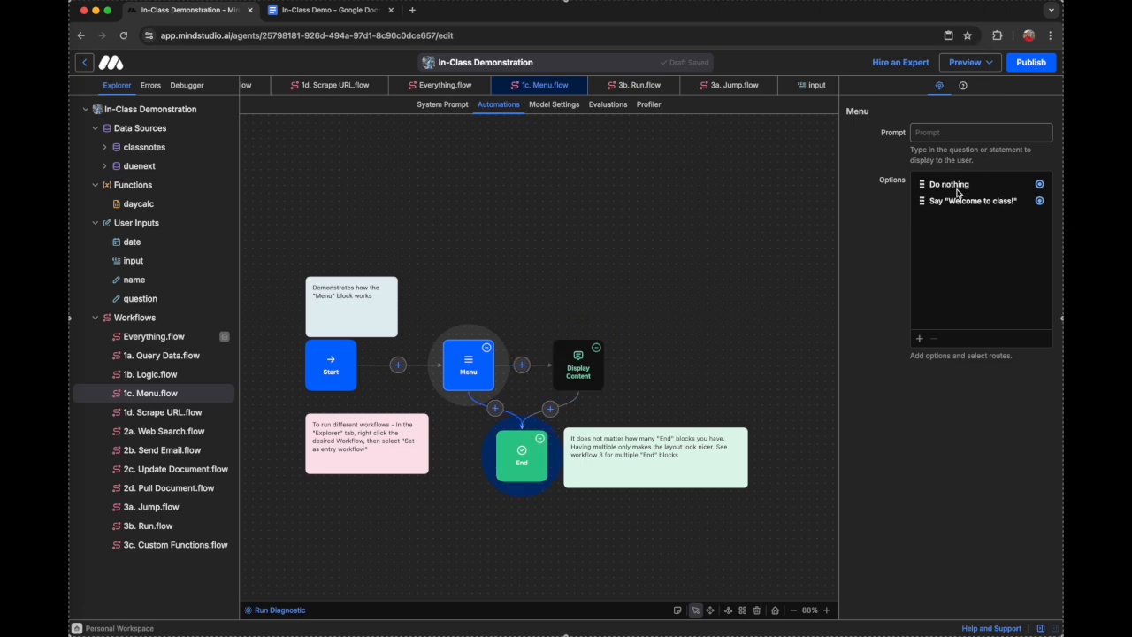
left_click(580, 372)
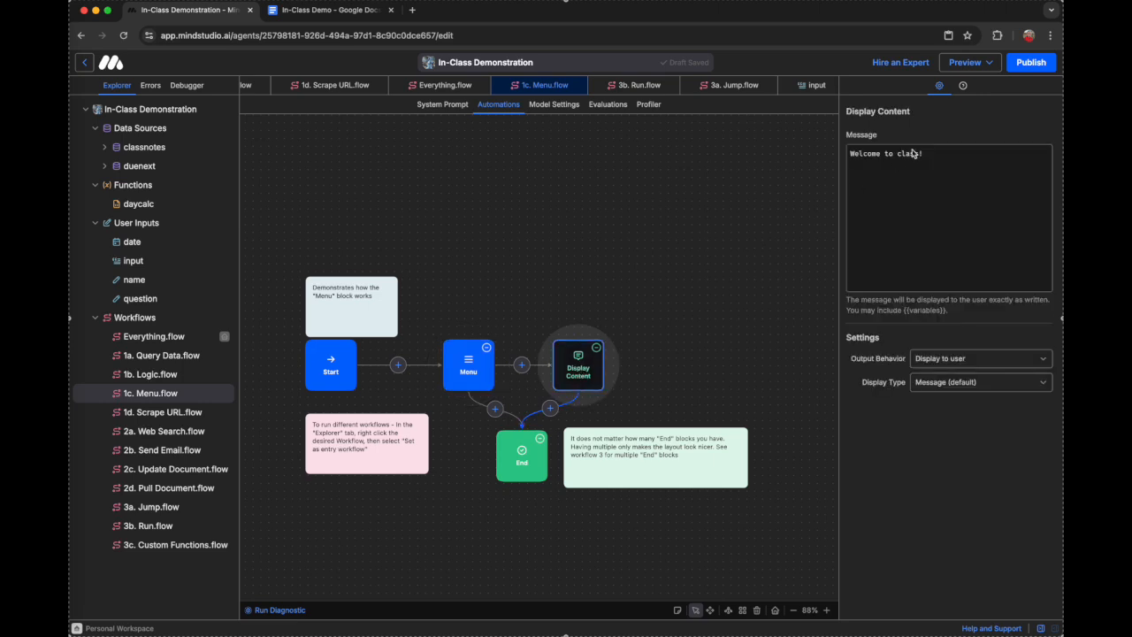
left_click(469, 371)
left_click(510, 457)
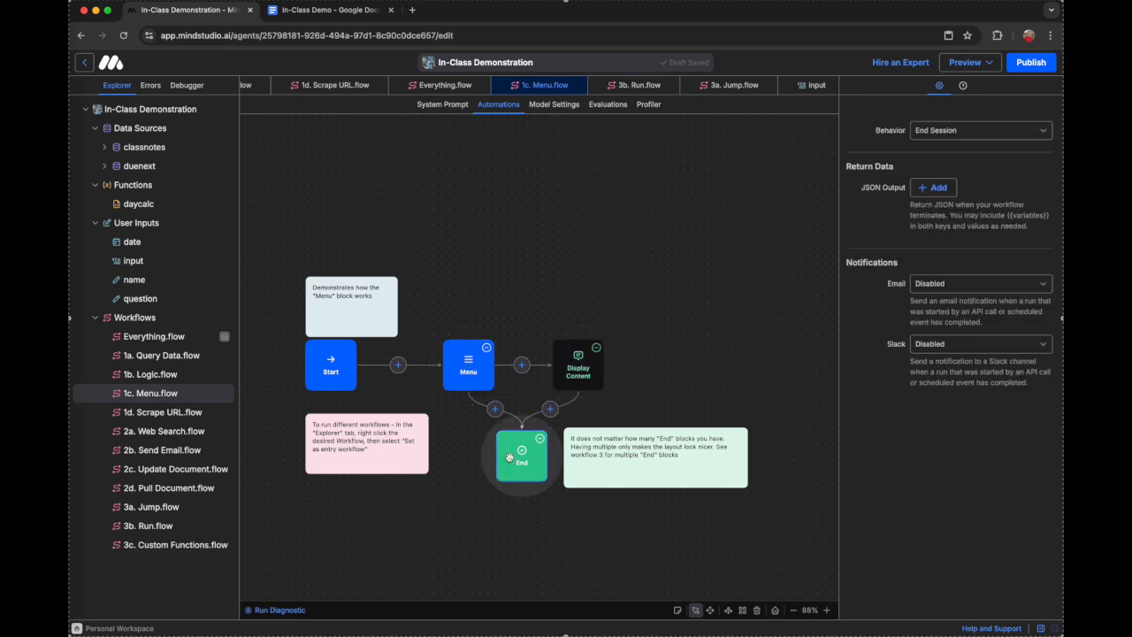
left_click(527, 494)
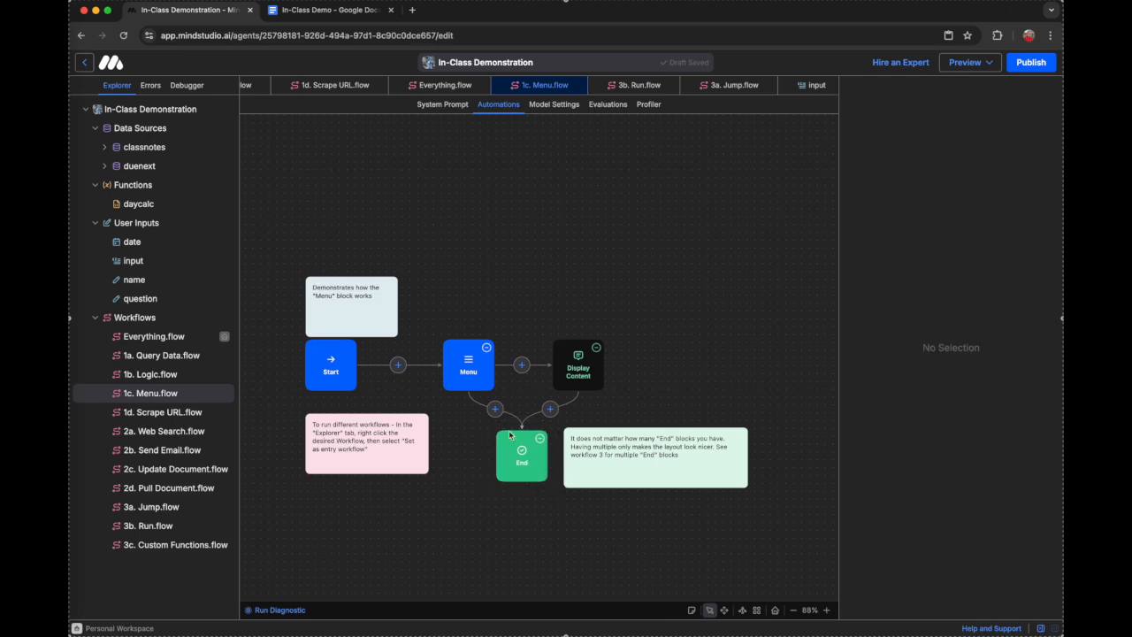
left_click(521, 466)
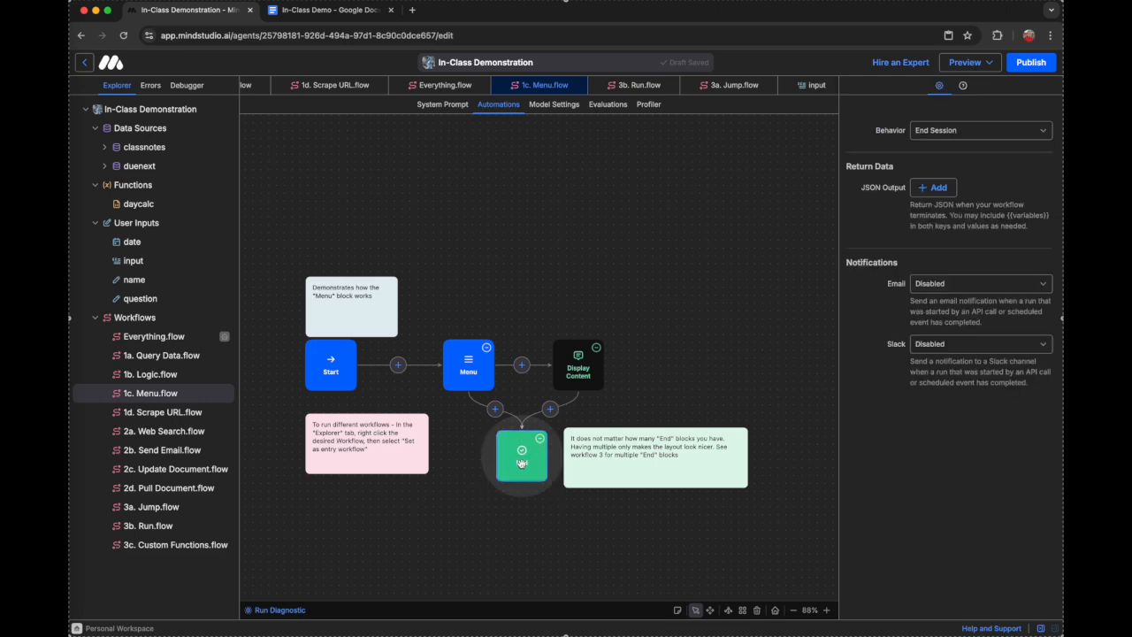
left_click(515, 496)
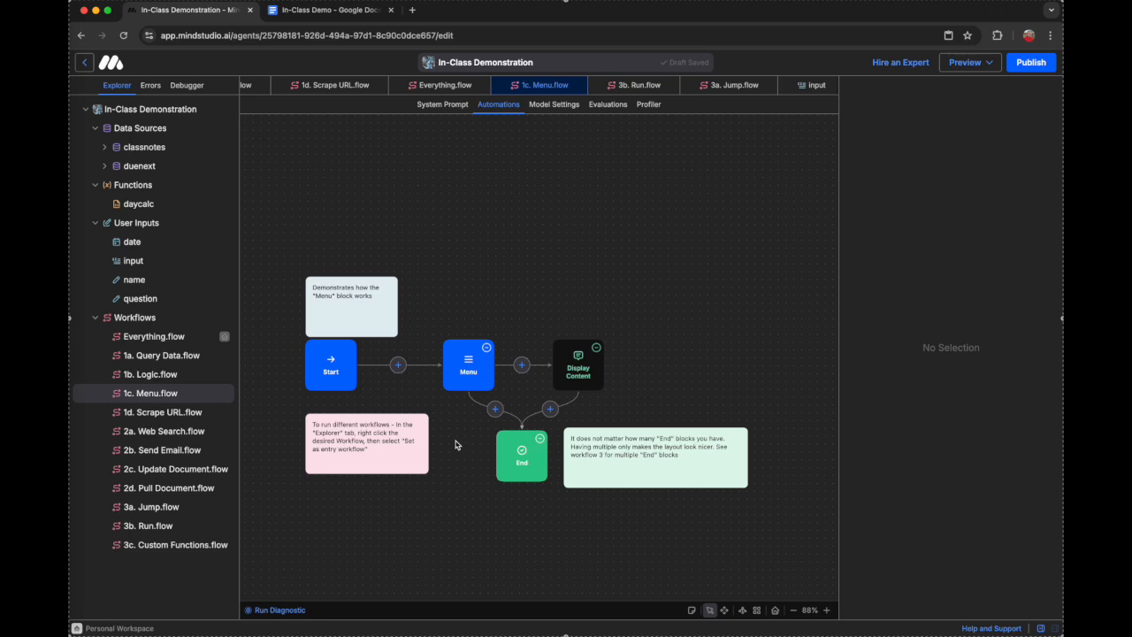
- Compare the collected user inputs in the 1b. Logic workflow with the Menu block's options in 1c. Menu
left_click(184, 378)
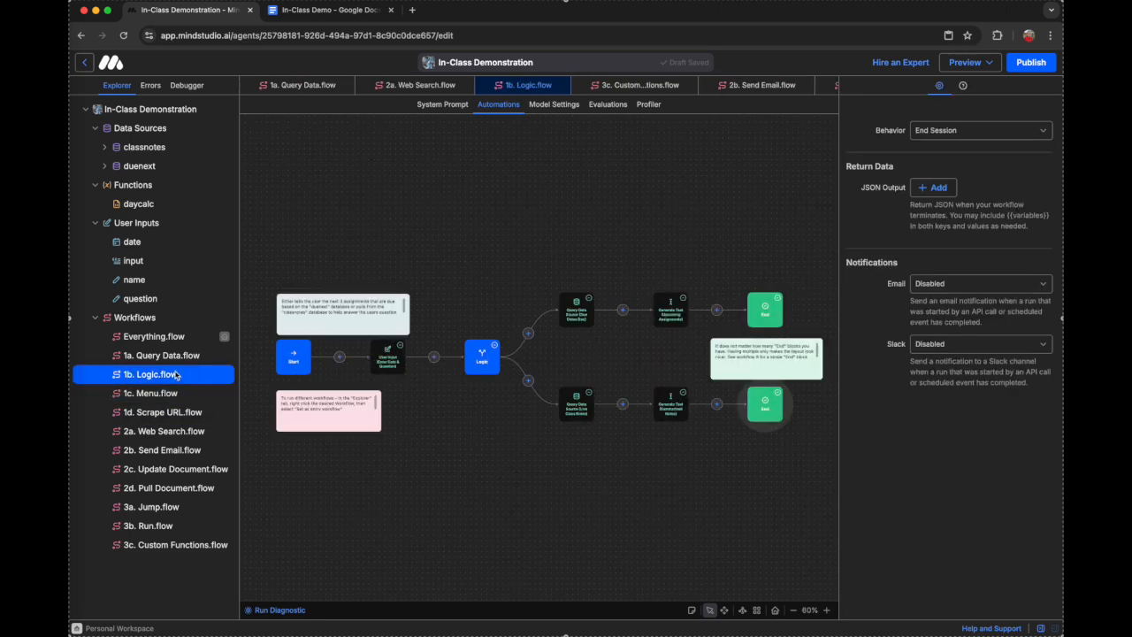
left_click(169, 391)
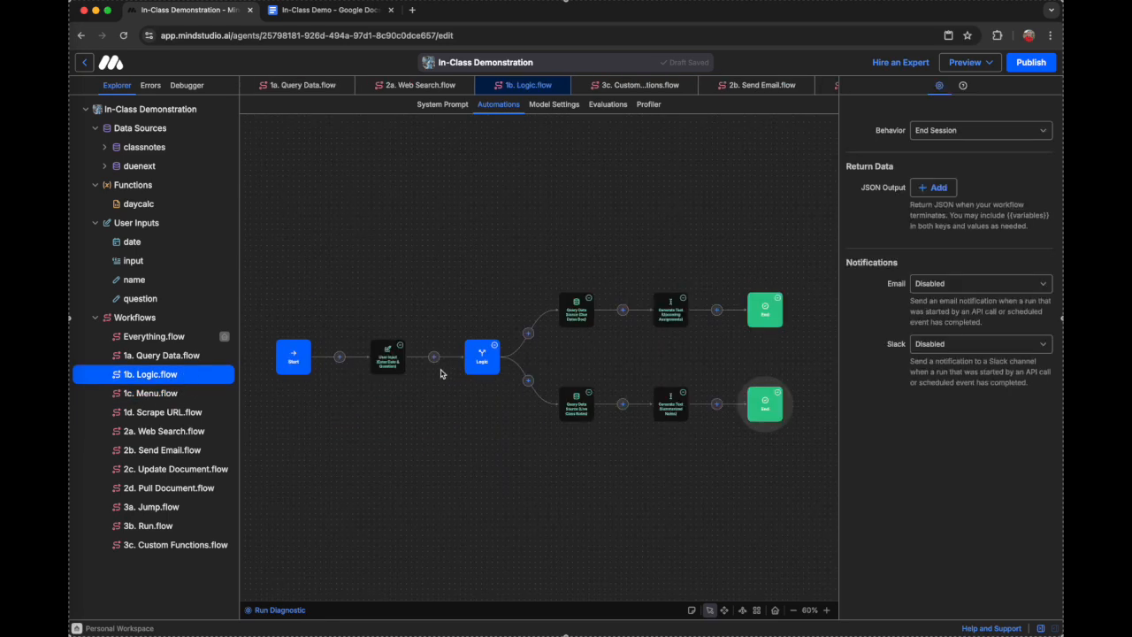
left_click(394, 357)
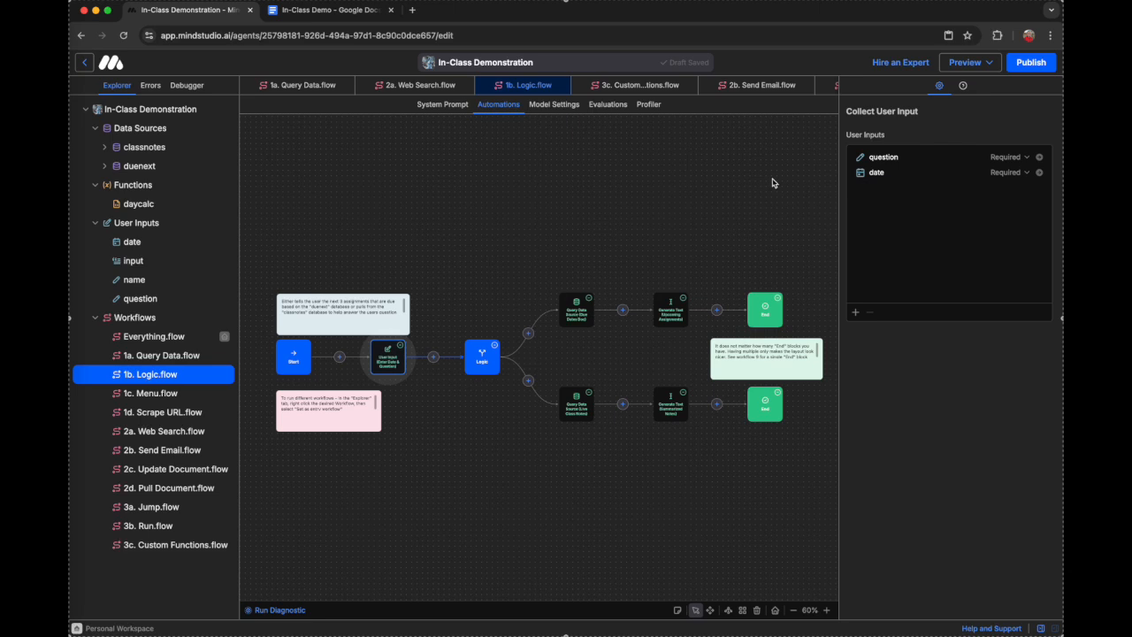
left_click(176, 397)
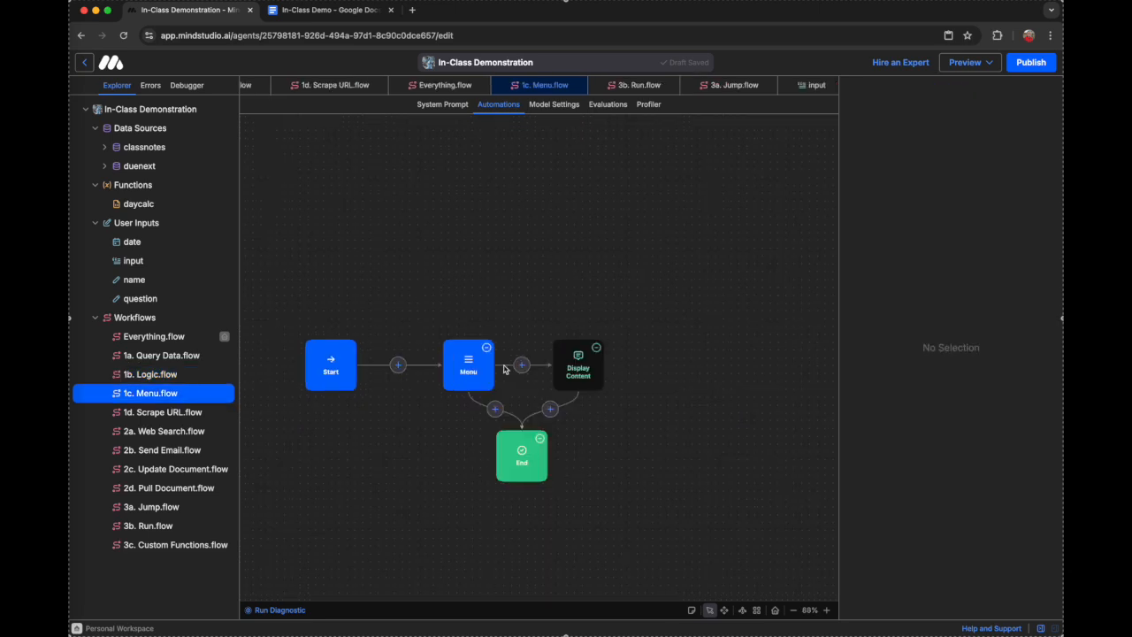
left_click(471, 366)
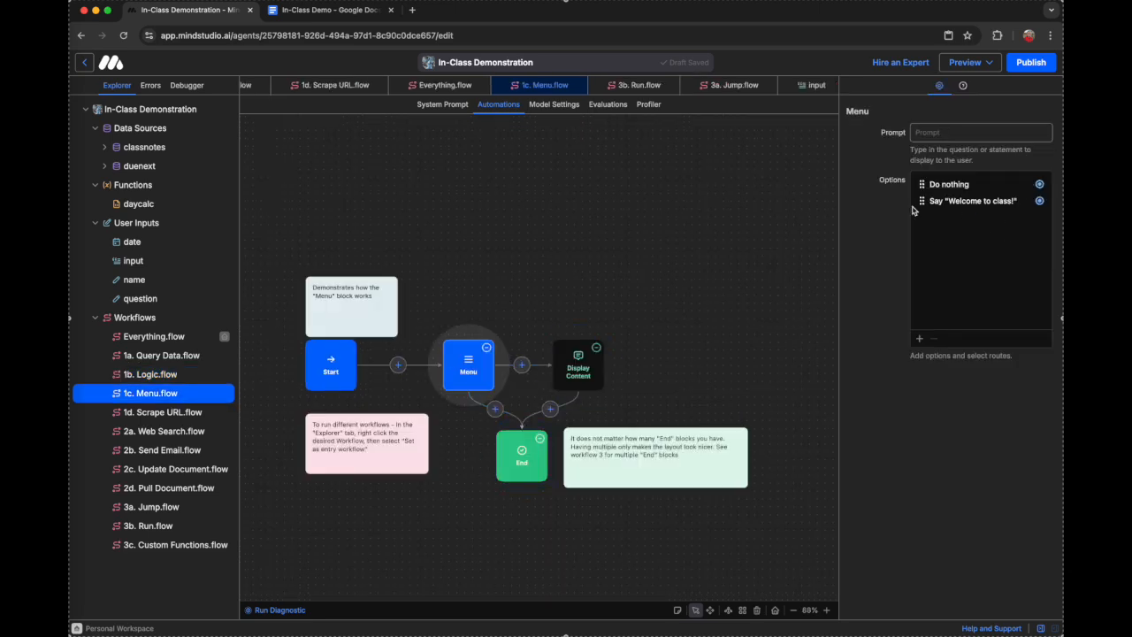
- Open the 1d. Scrape URL workflow and review its Scrape URL block and Generate Text prompt
left_click(180, 415)
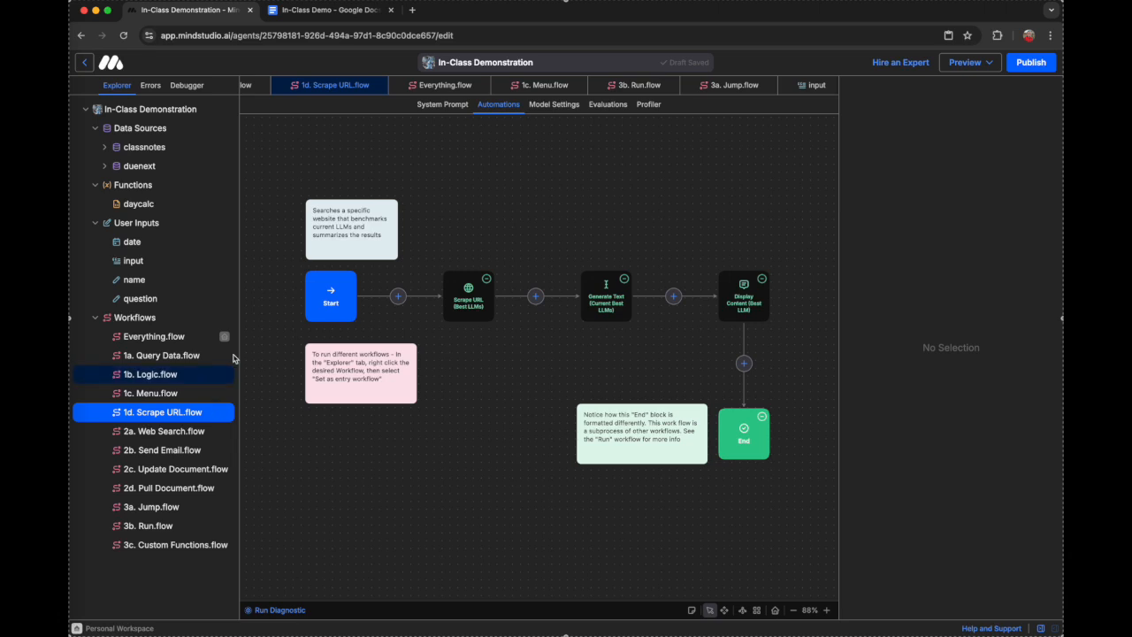
left_click(474, 297)
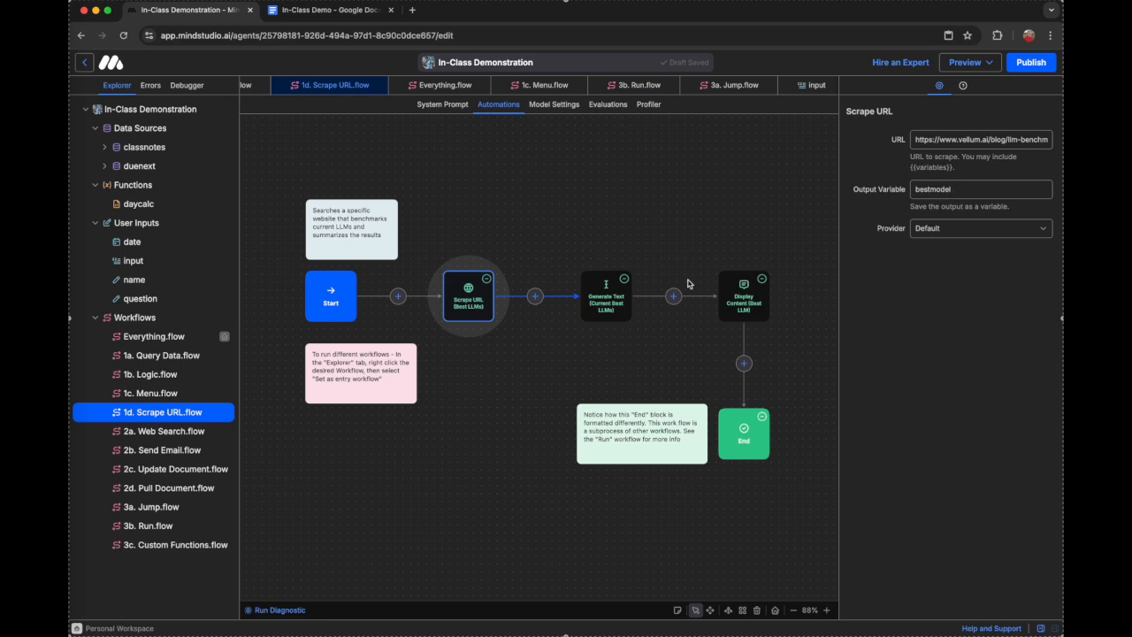
left_click(610, 302)
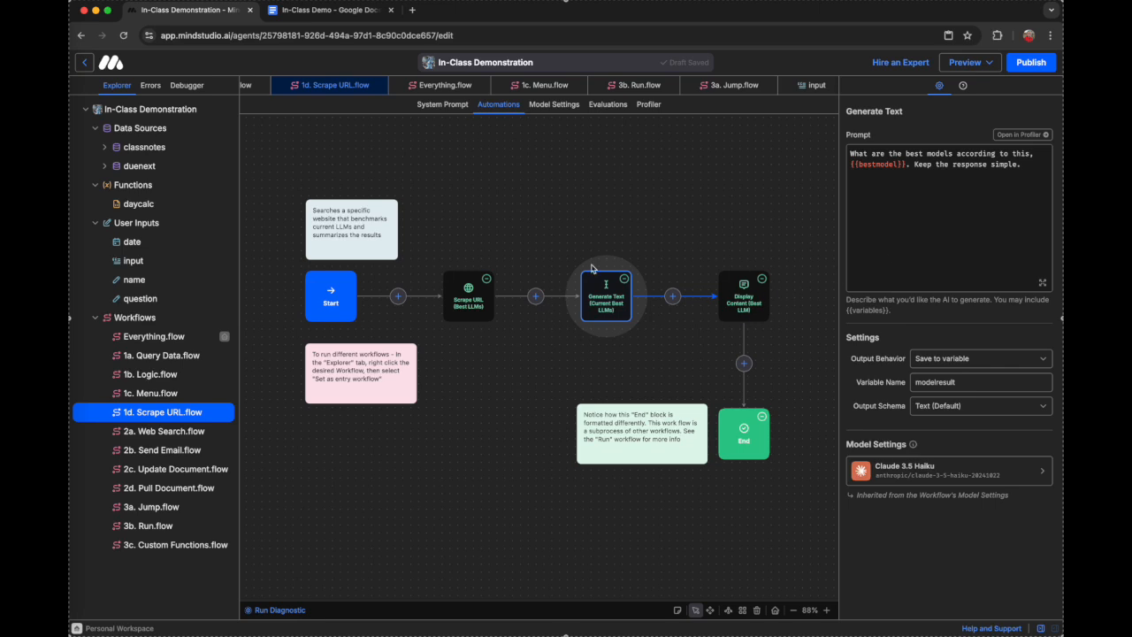
- Inspect the target web address and the output variable of the Scrape URL block
left_click(473, 304)
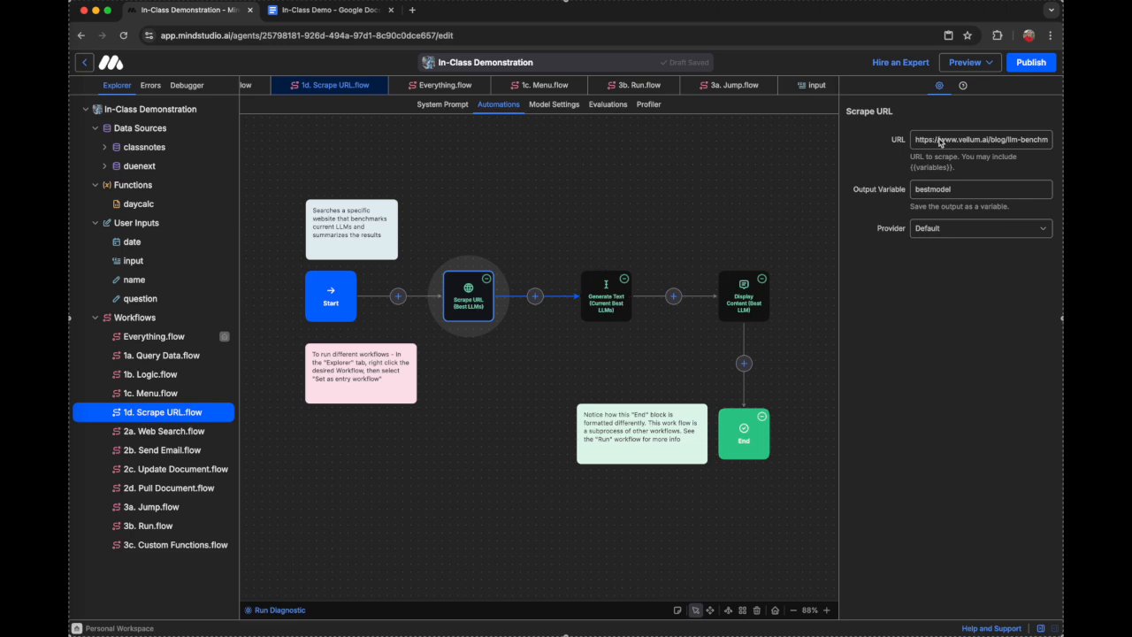
left_click(988, 144)
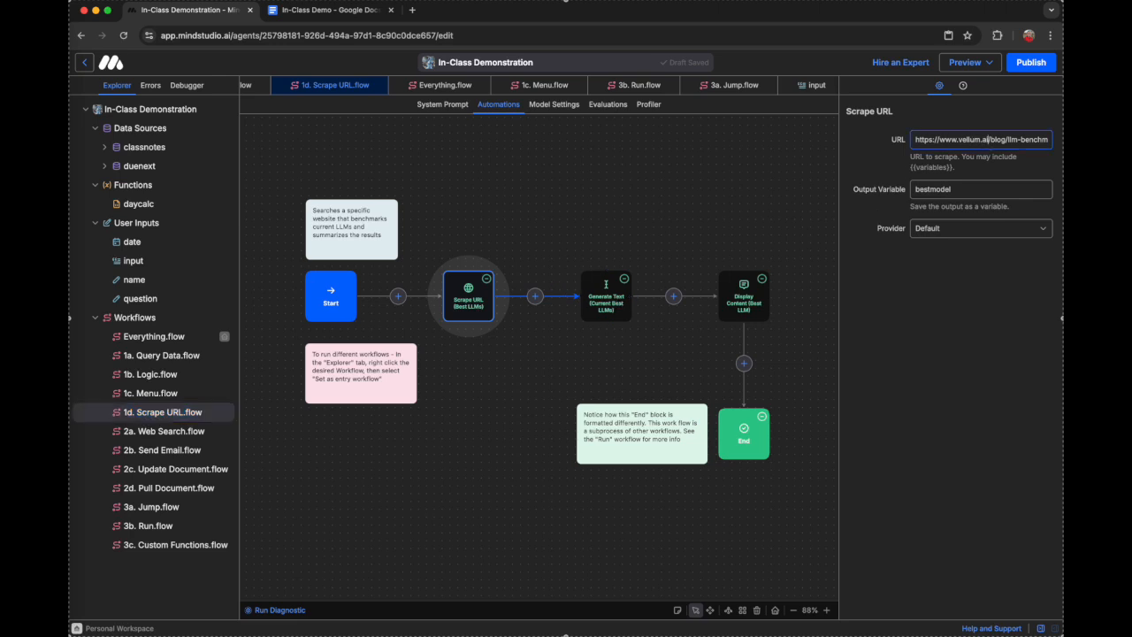
key("Right")
key("Right")
key("Right")
key("Right")
key("Right")
key("Right")
key("Right")
key("Right")
key("Right")
key("Right")
key("Right")
key("Right")
key("Right")
key("Right")
key("Right")
key("Right")
key("Right")
key("Right")
left_click(931, 198)
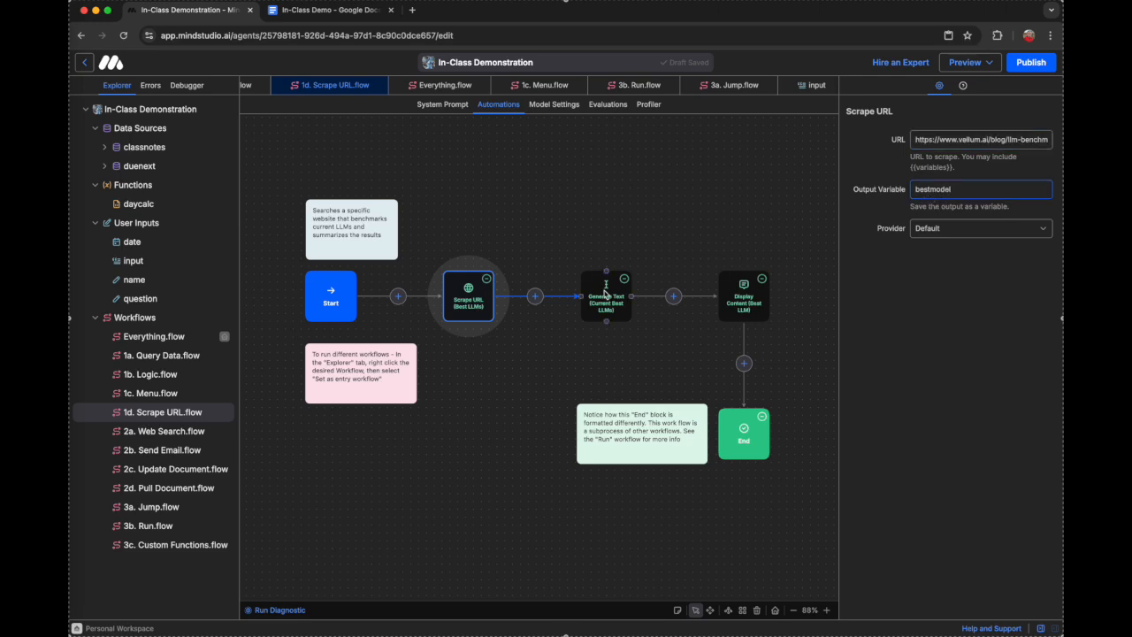
- Trace the Generate Text block's output variable through the Display Content message and the End block's return data
left_click(604, 301)
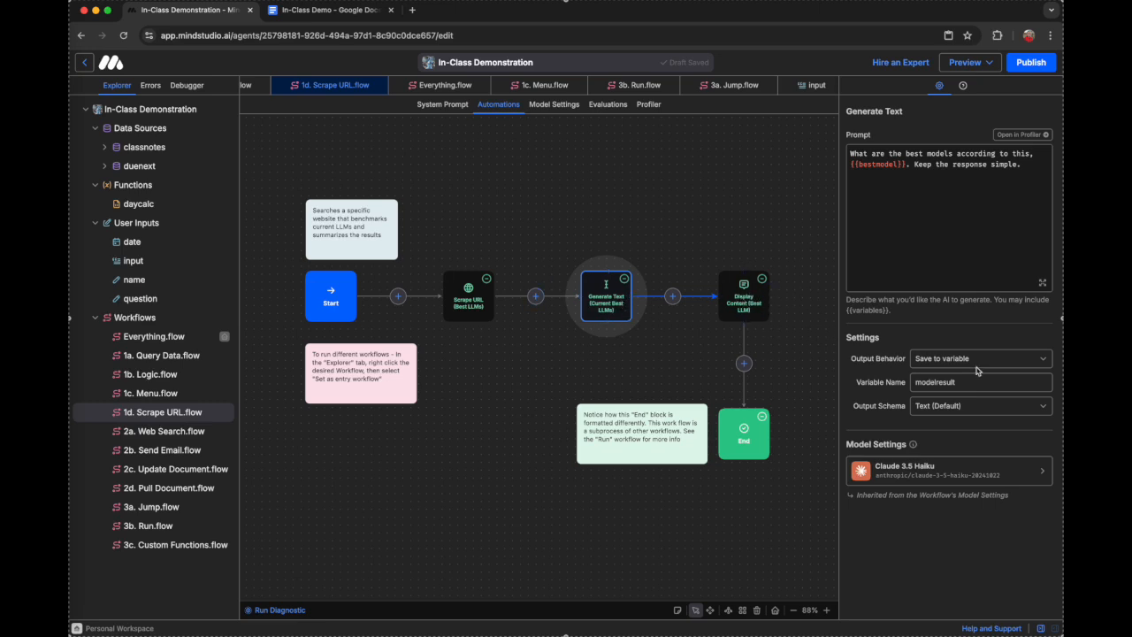
left_click(961, 388)
left_click(753, 300)
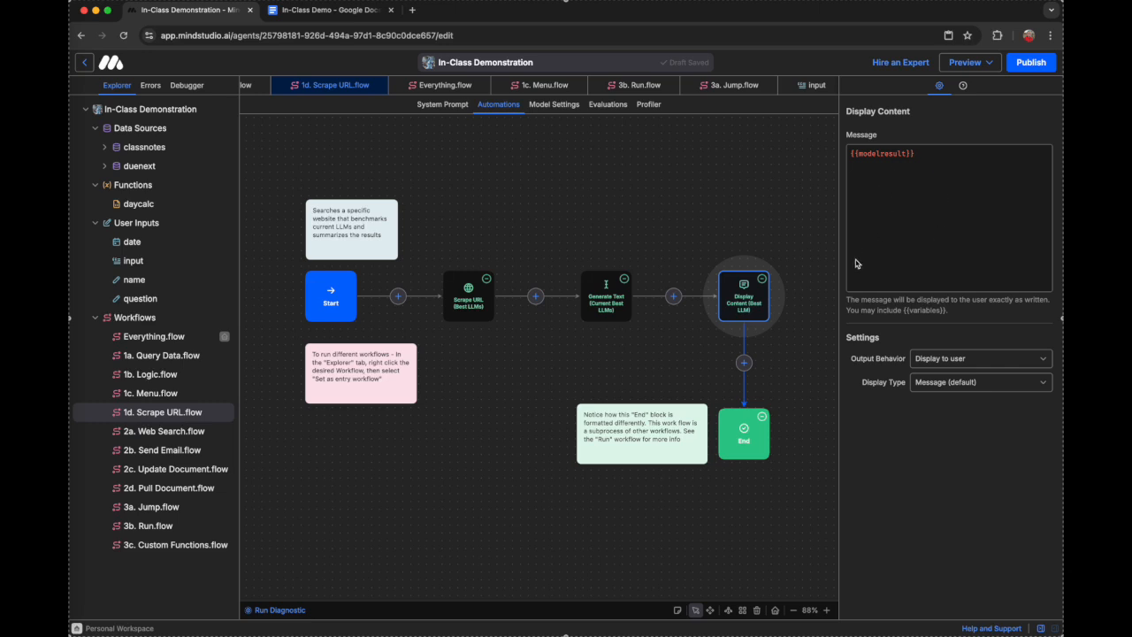
left_click(606, 301)
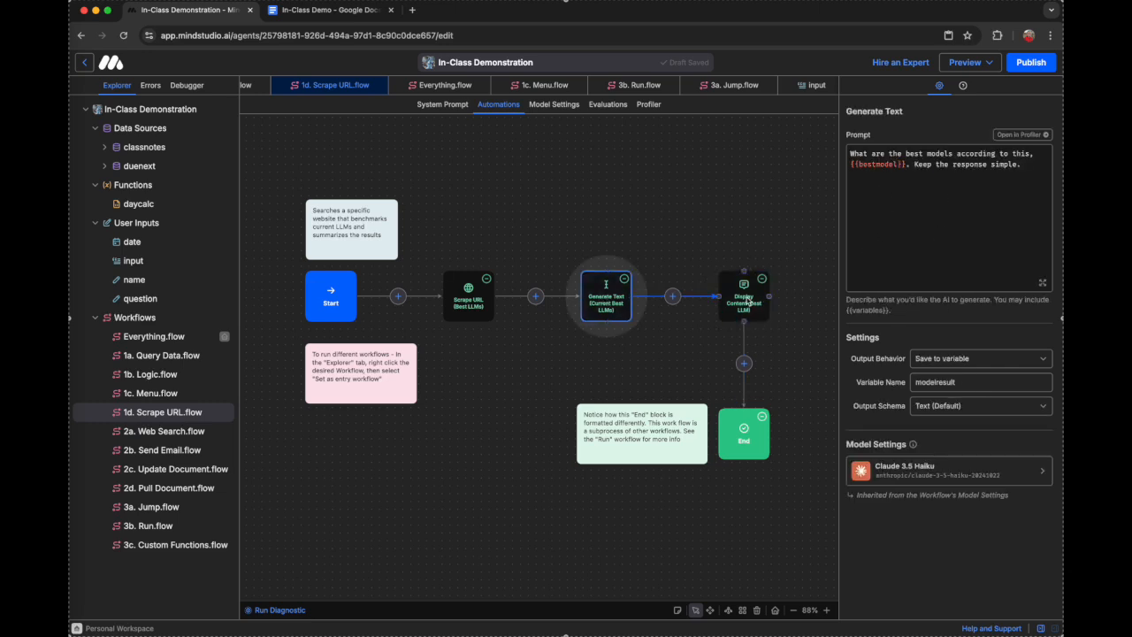
left_click(745, 301)
left_click(752, 435)
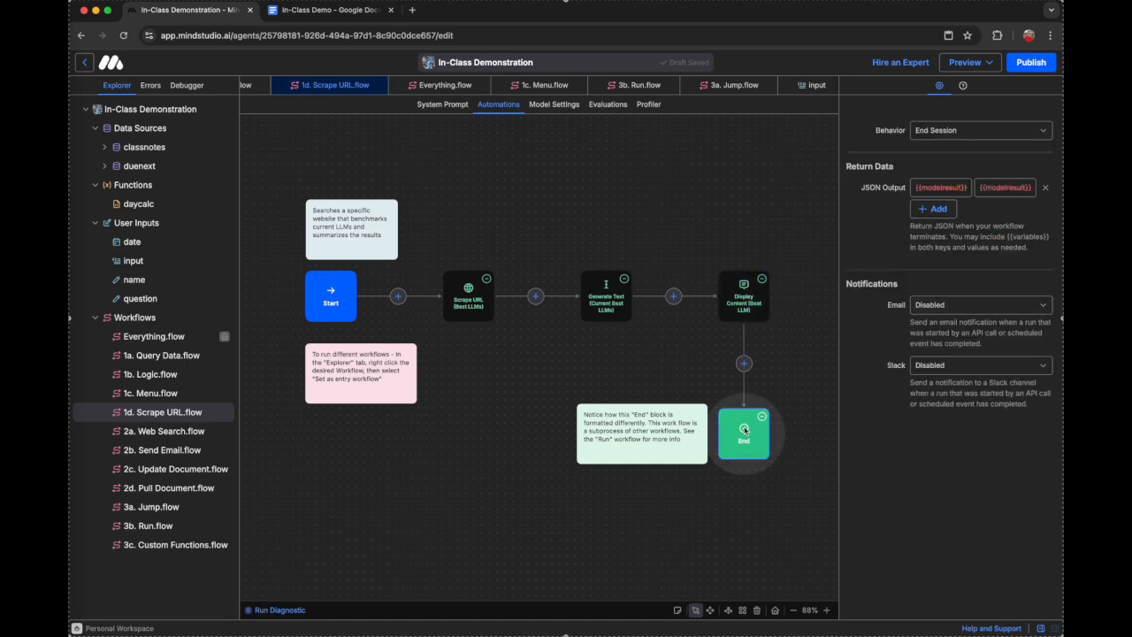
- Compare the Generate Text block's output behavior choices with the Display Content block, leaving the settings as they are
left_click(610, 298)
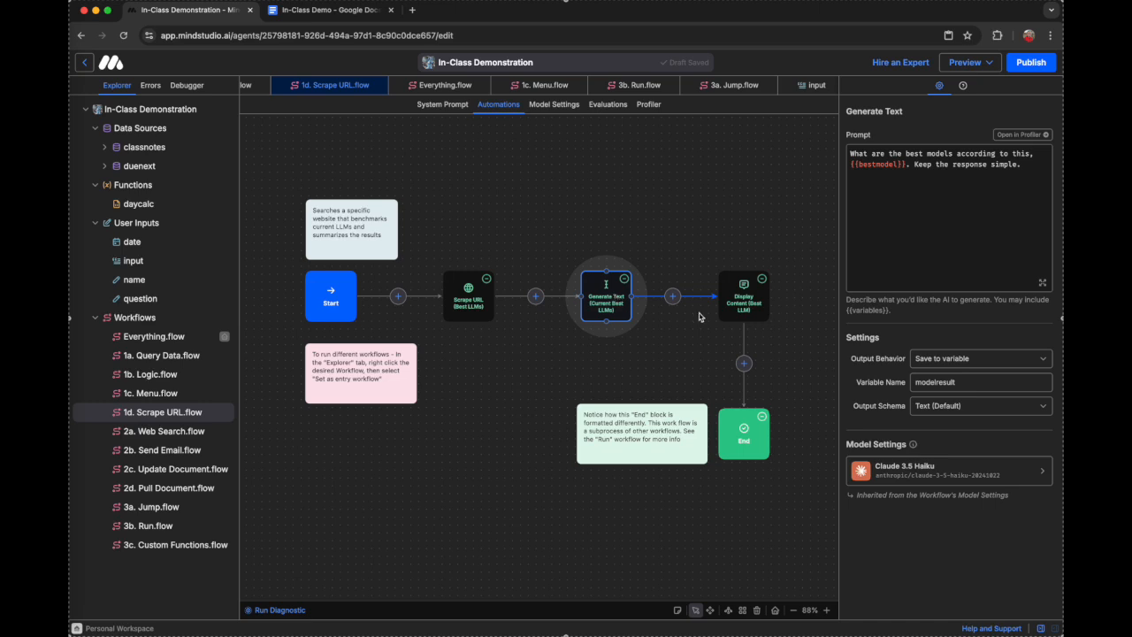
left_click(741, 294)
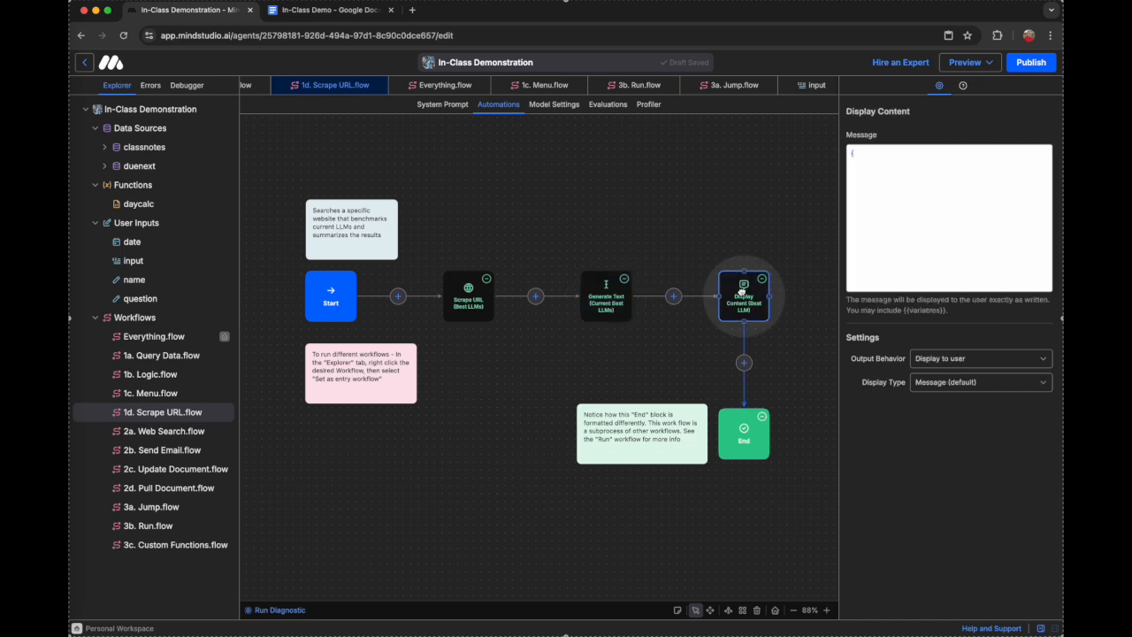
left_click(608, 297)
left_click(1015, 361)
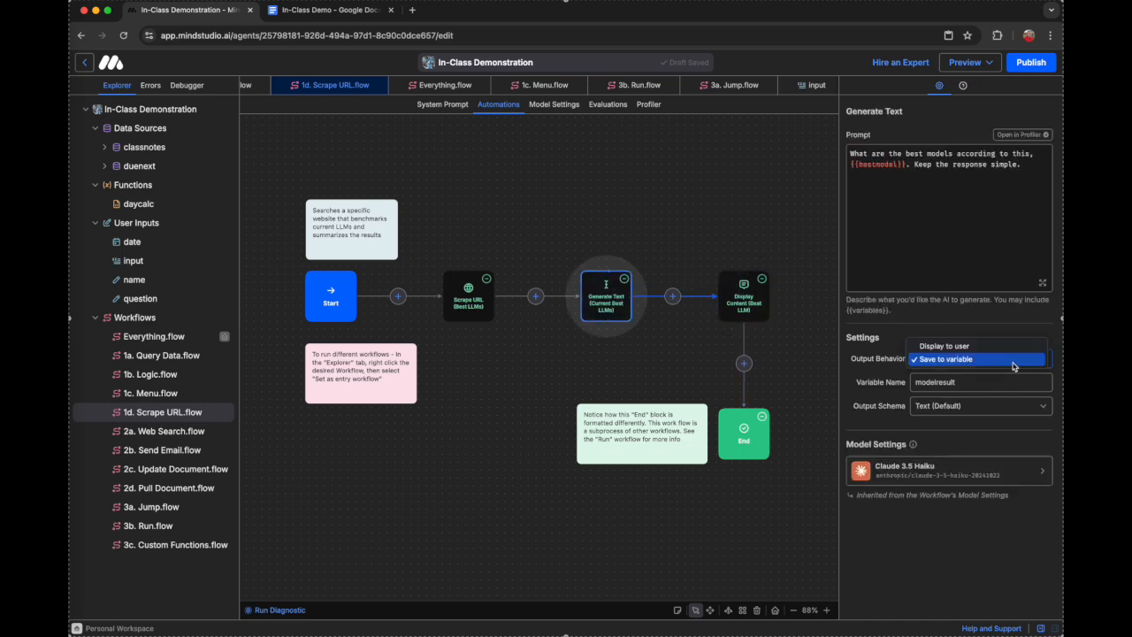
left_click(940, 334)
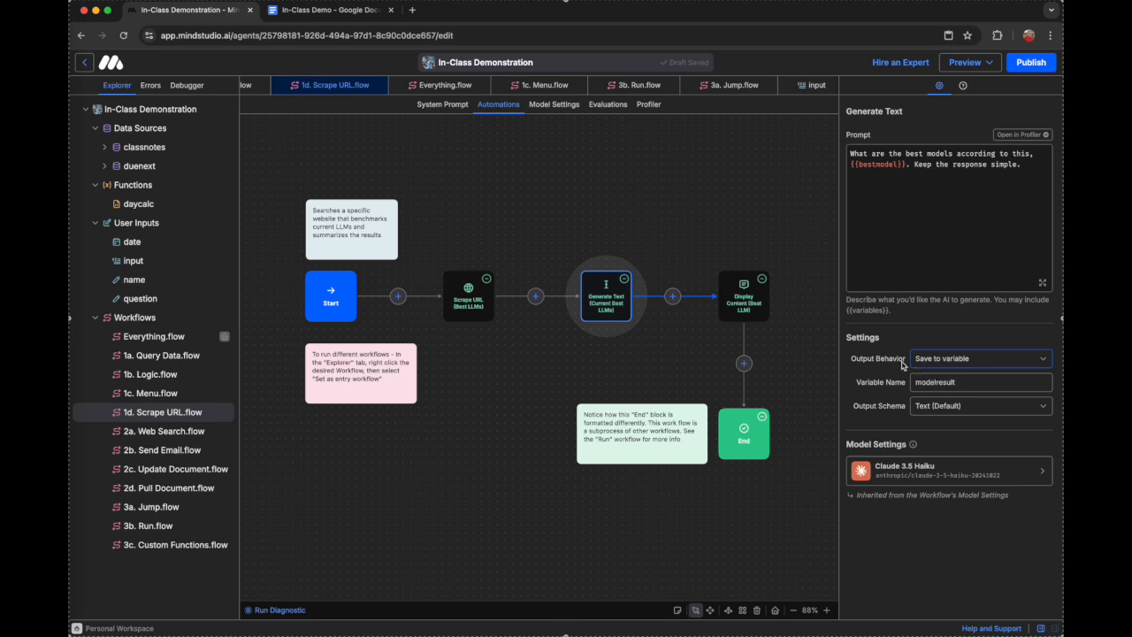
left_click(631, 378)
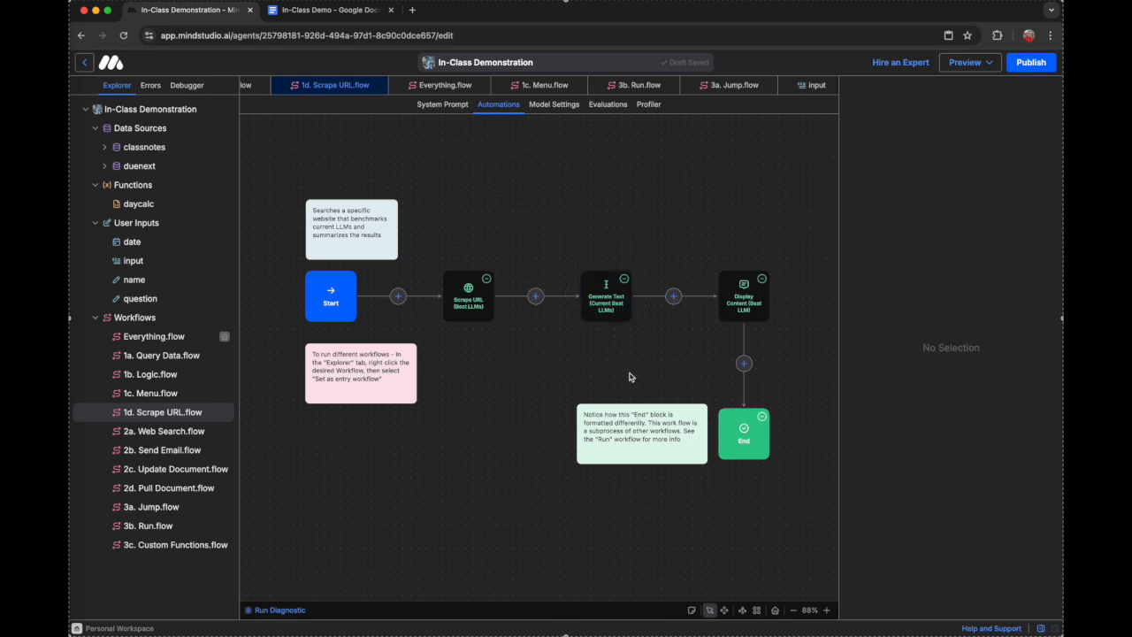
- Look through the 2a. Web Search, 2b. Send Email, 2c. Update Document and 2d. Pull Document workflows
left_click(200, 440)
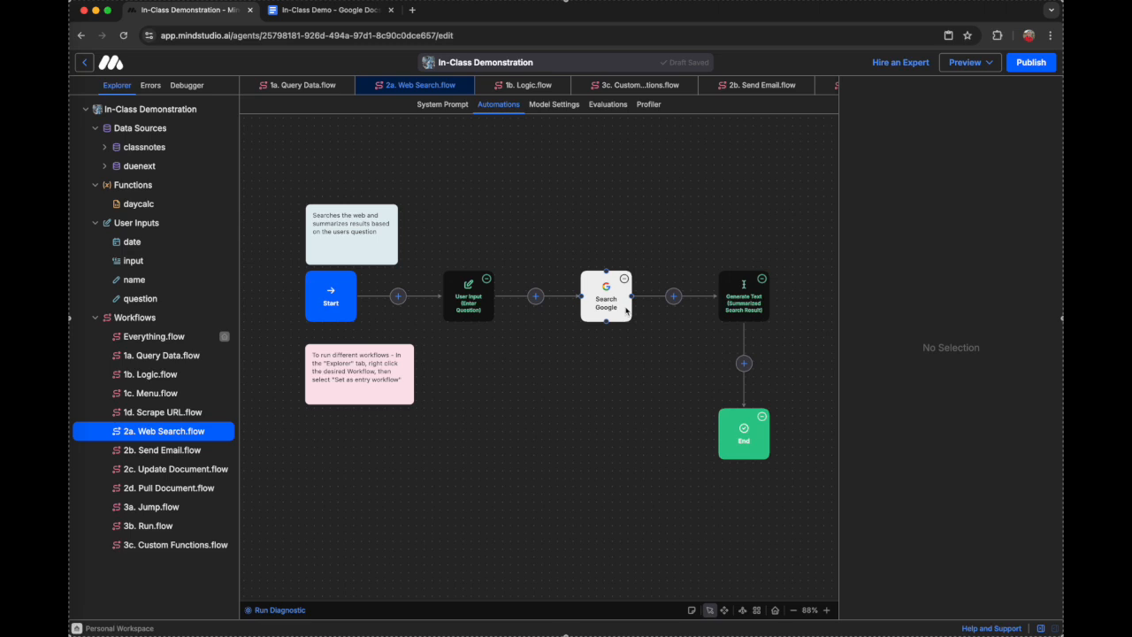
left_click(182, 452)
left_click(195, 475)
left_click(193, 488)
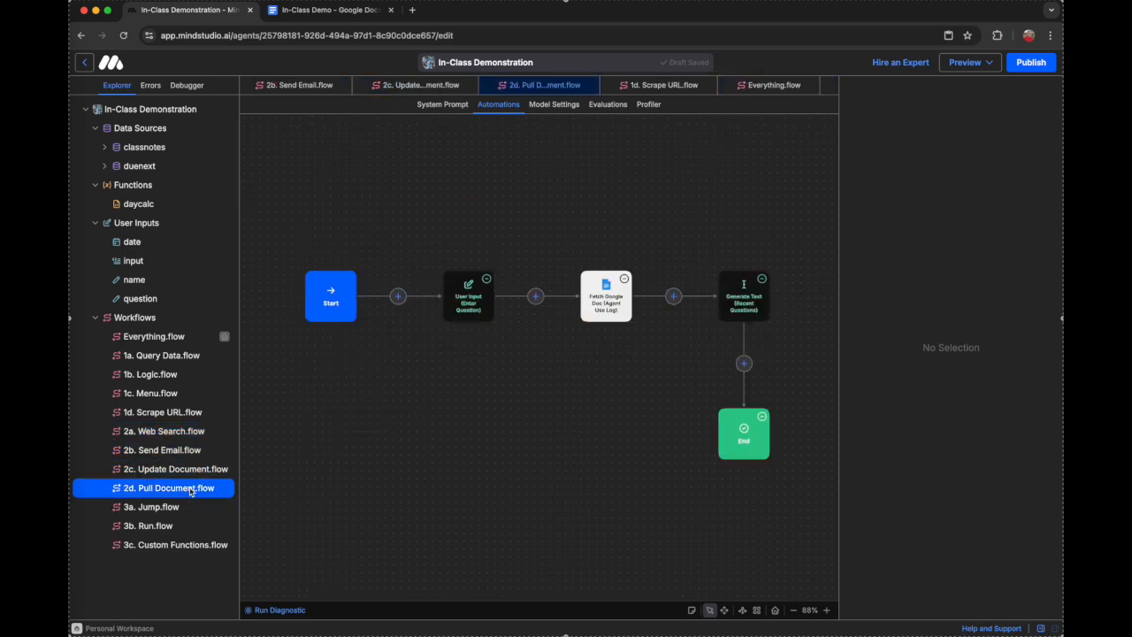
- Return to the 2a. Web Search workflow and examine its User Input, Search Google and Generate Text blocks
left_click(205, 433)
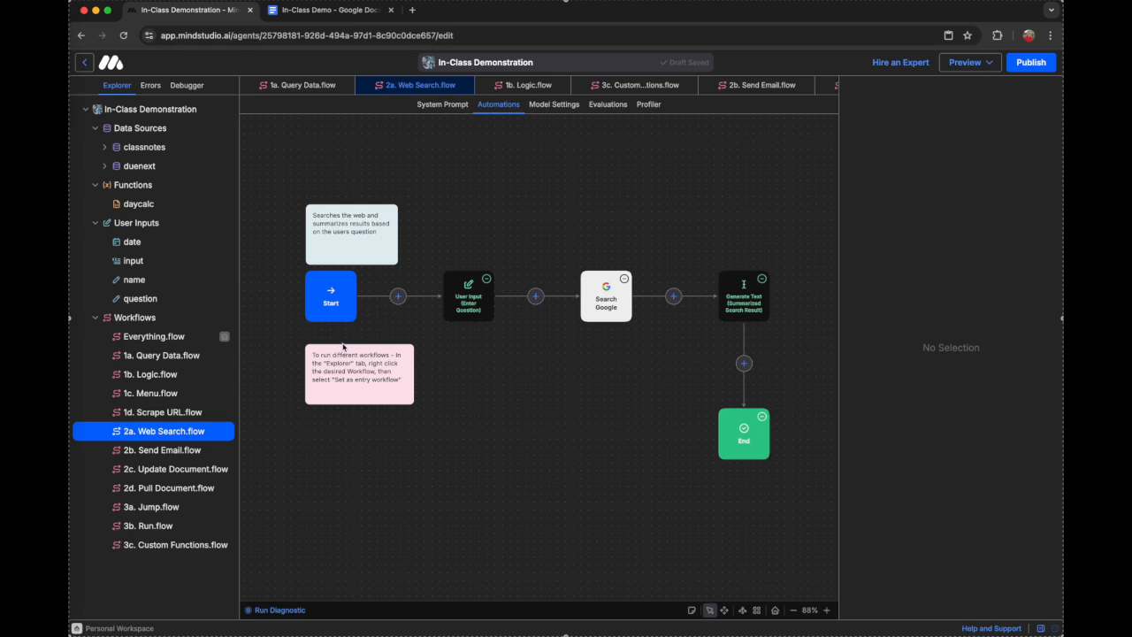
left_click(469, 300)
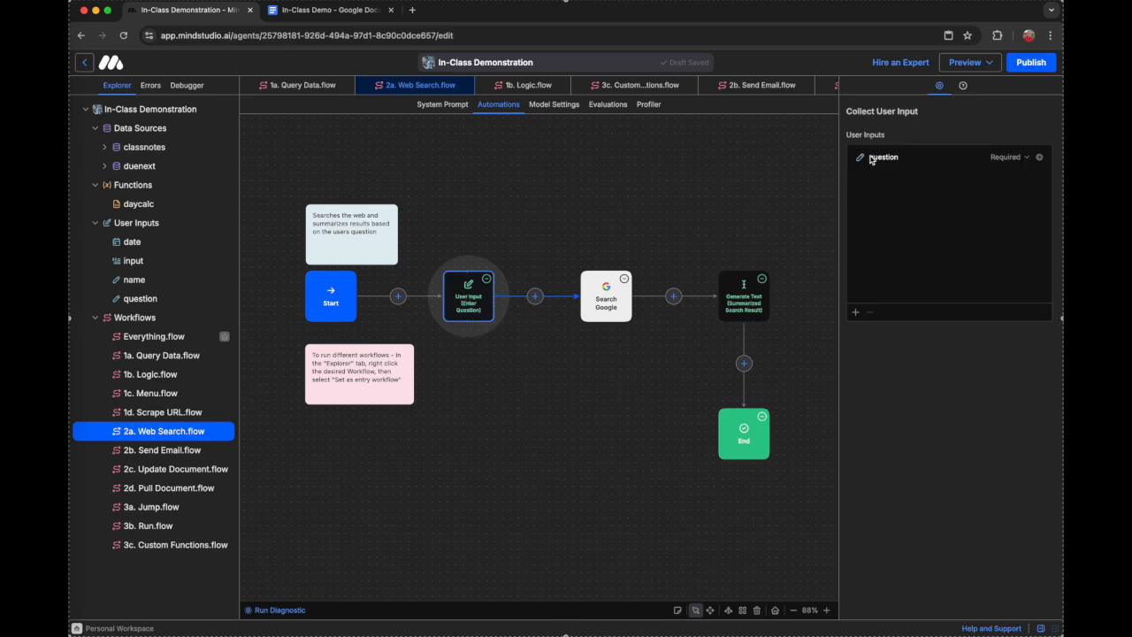
left_click(610, 306)
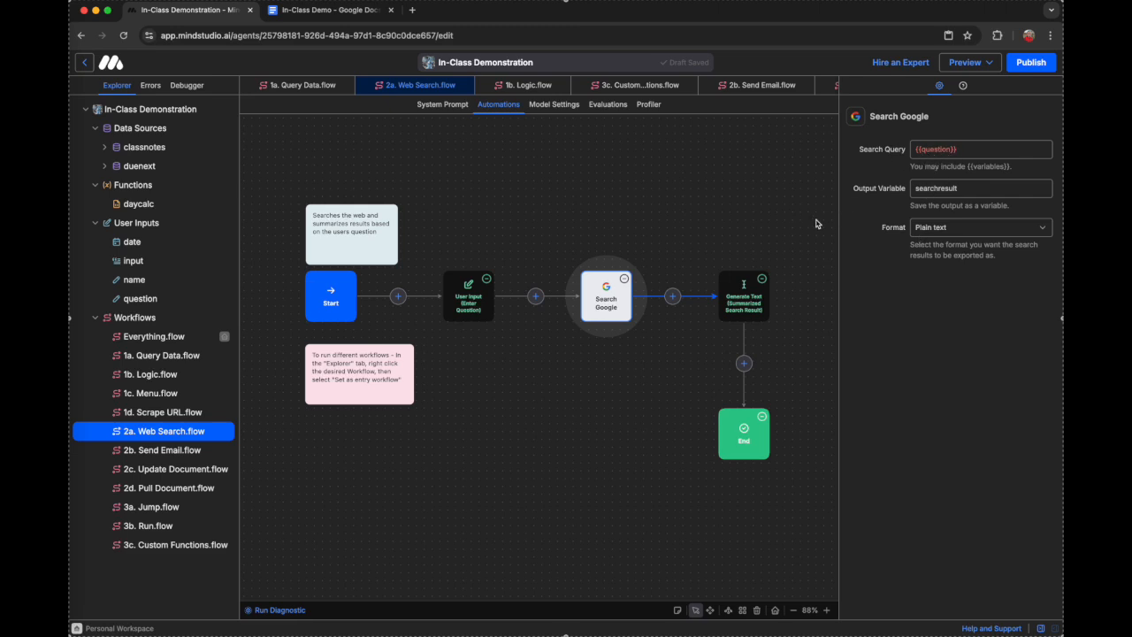
left_click(971, 153)
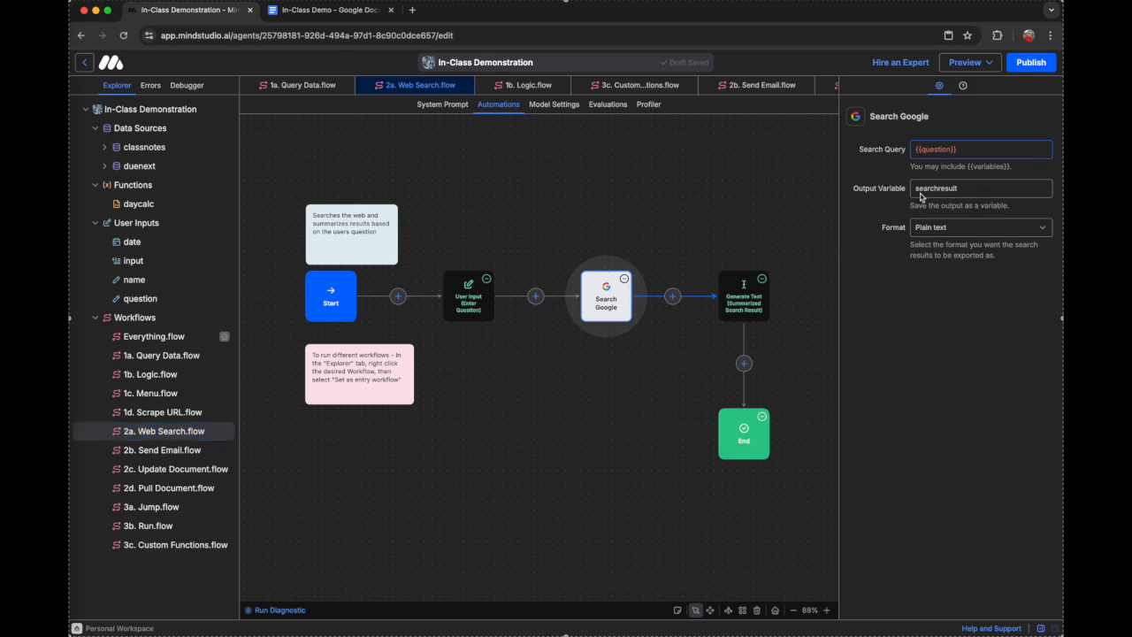
left_click(743, 297)
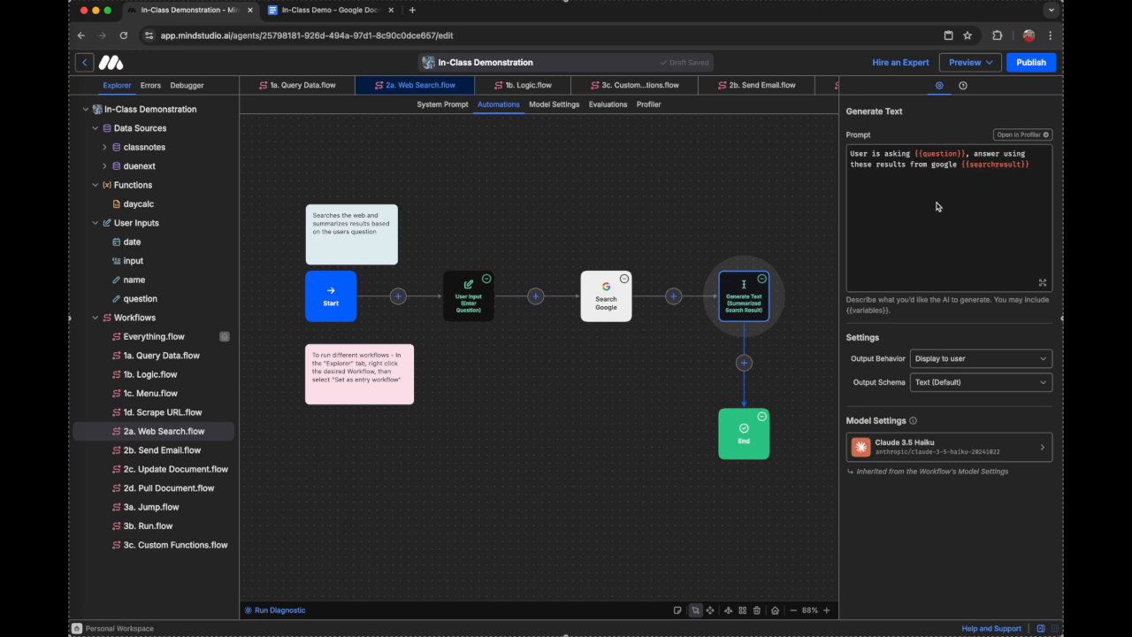
- Open the 2b. Send Email workflow and examine its User Input, Generate Text and Send Gmail blocks
left_click(182, 451)
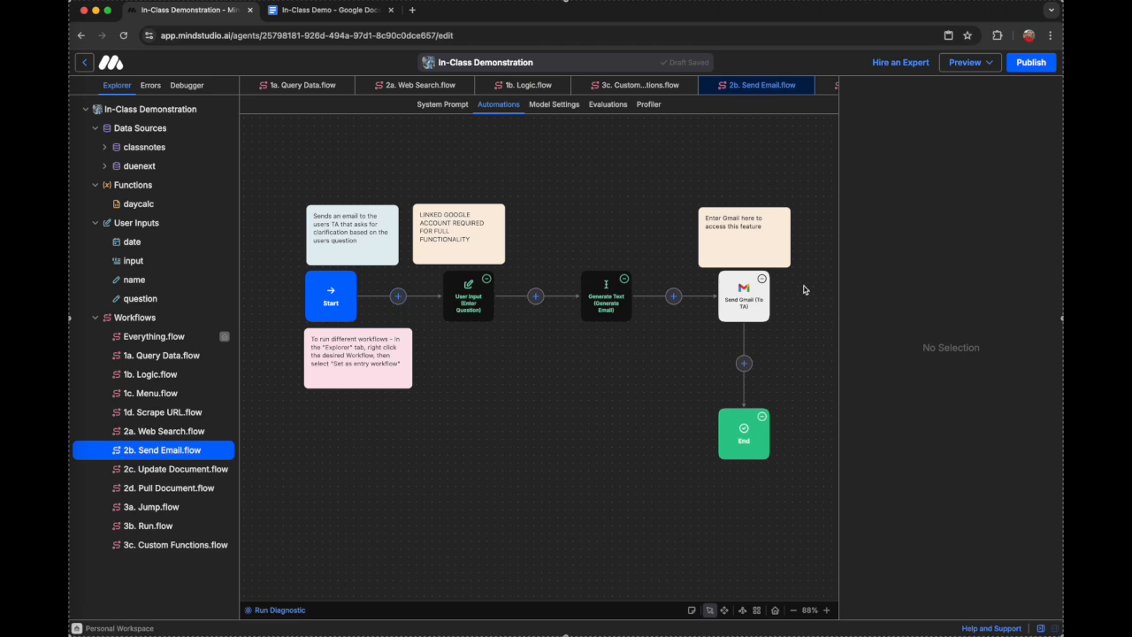
left_click(749, 308)
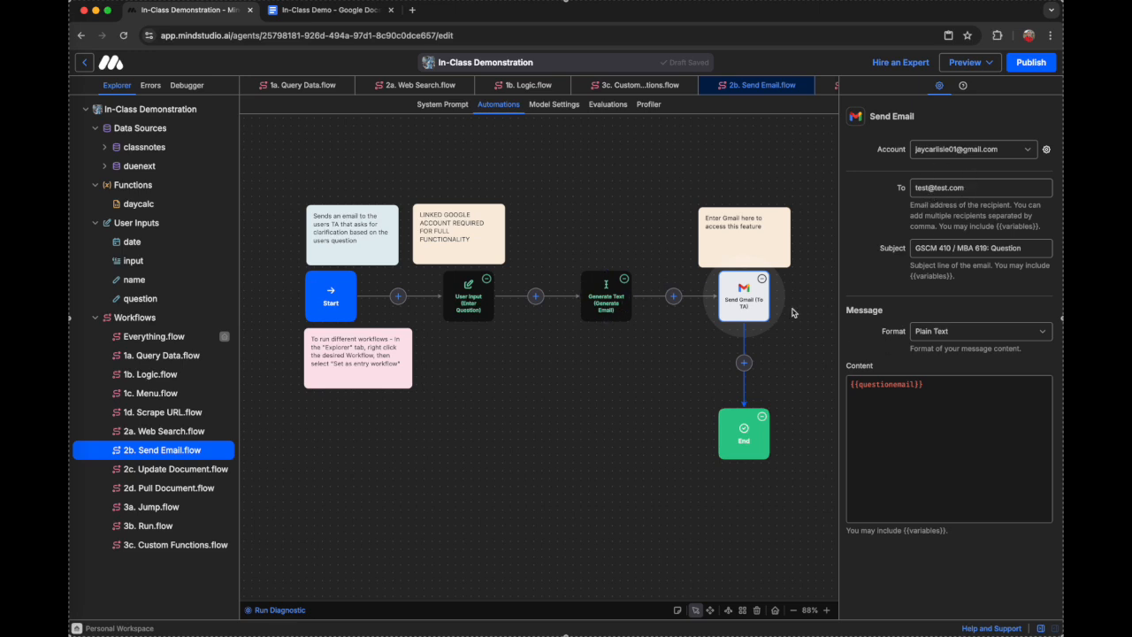
left_click(461, 310)
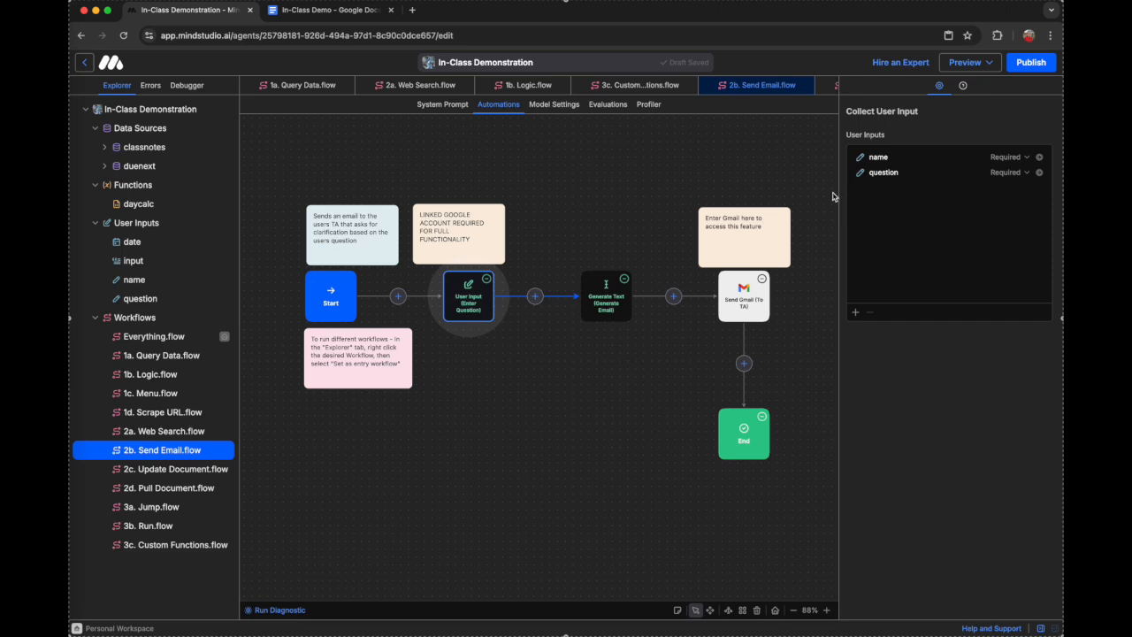
left_click(612, 302)
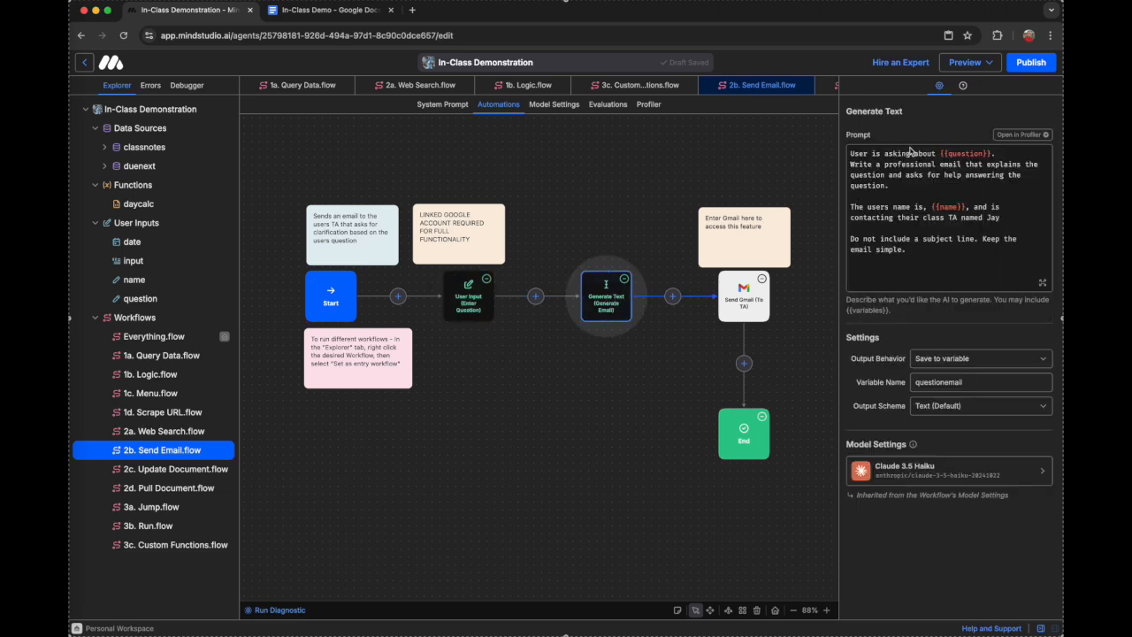
left_click(747, 304)
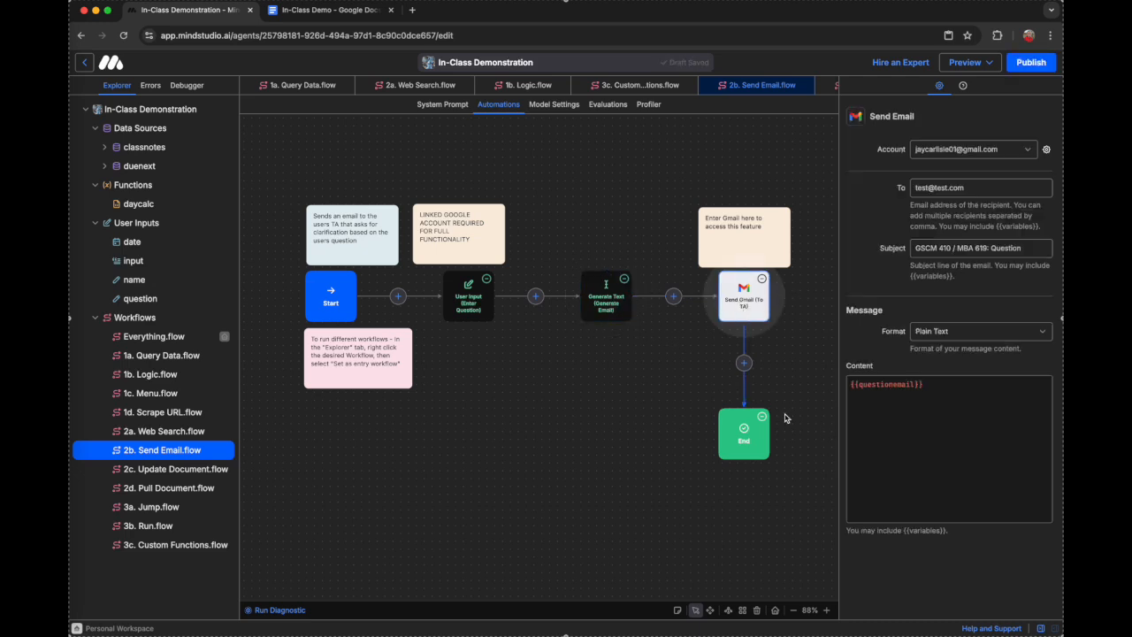
- Trace the Send Email flow from User Input through Generate Text to the Send Gmail block's subject and questionemail content
left_click(607, 310)
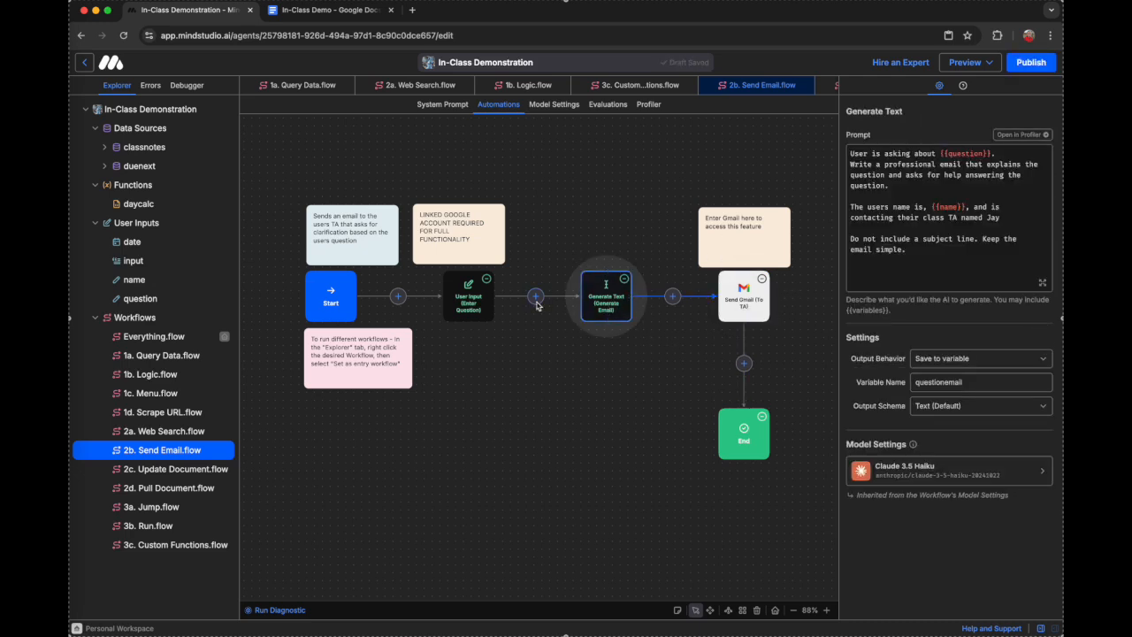
left_click(472, 306)
left_click(608, 290)
left_click(744, 307)
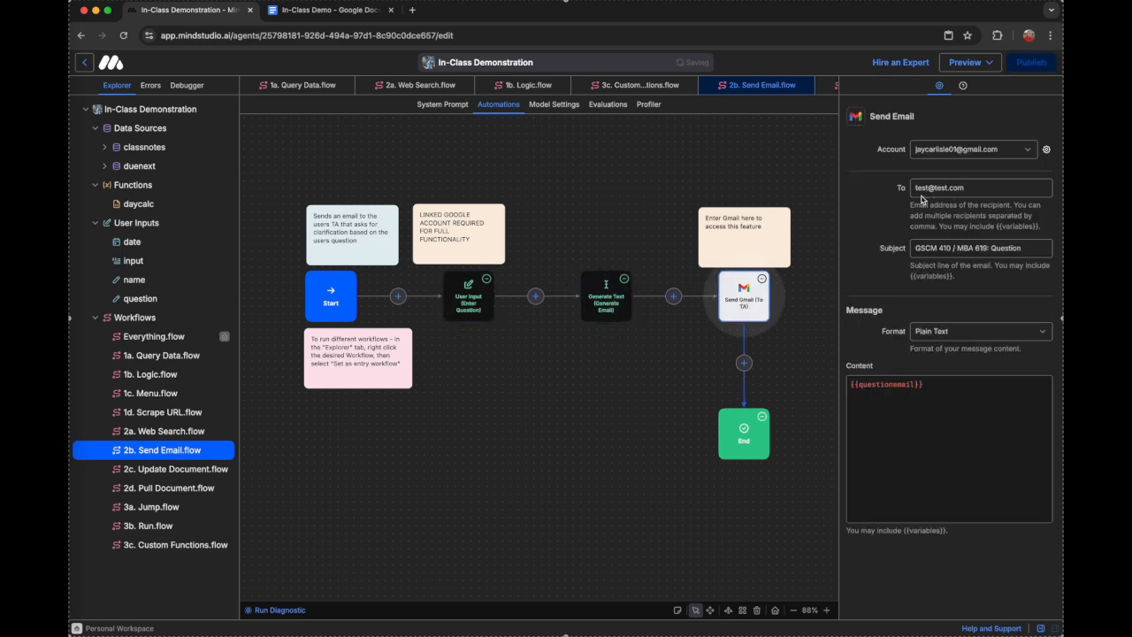
left_click_drag(912, 248, 982, 251)
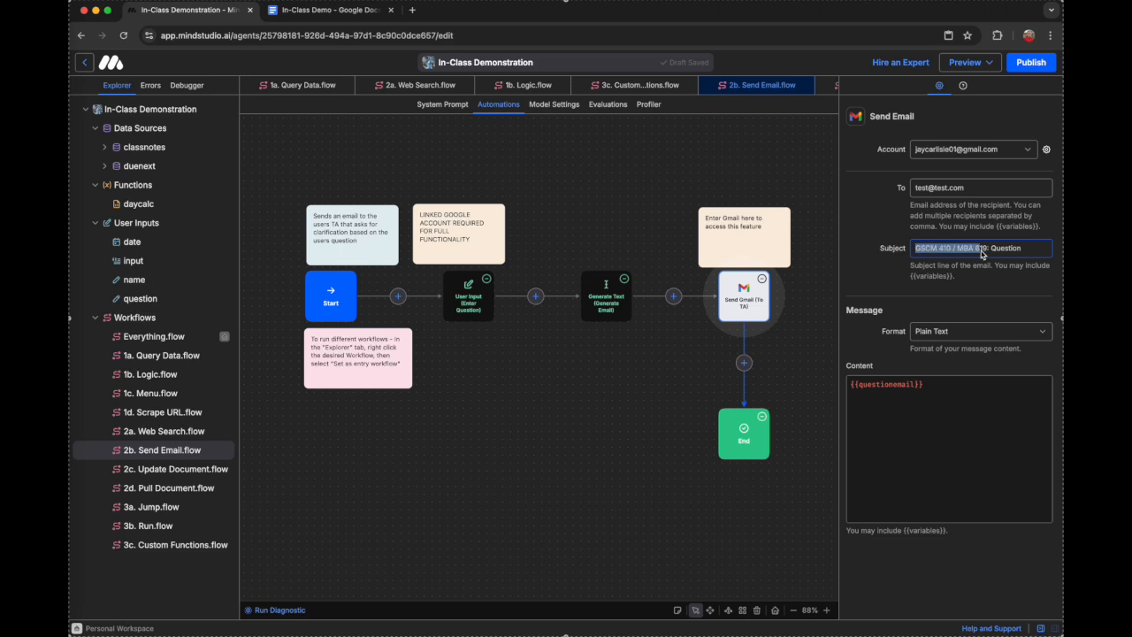
left_click(947, 320)
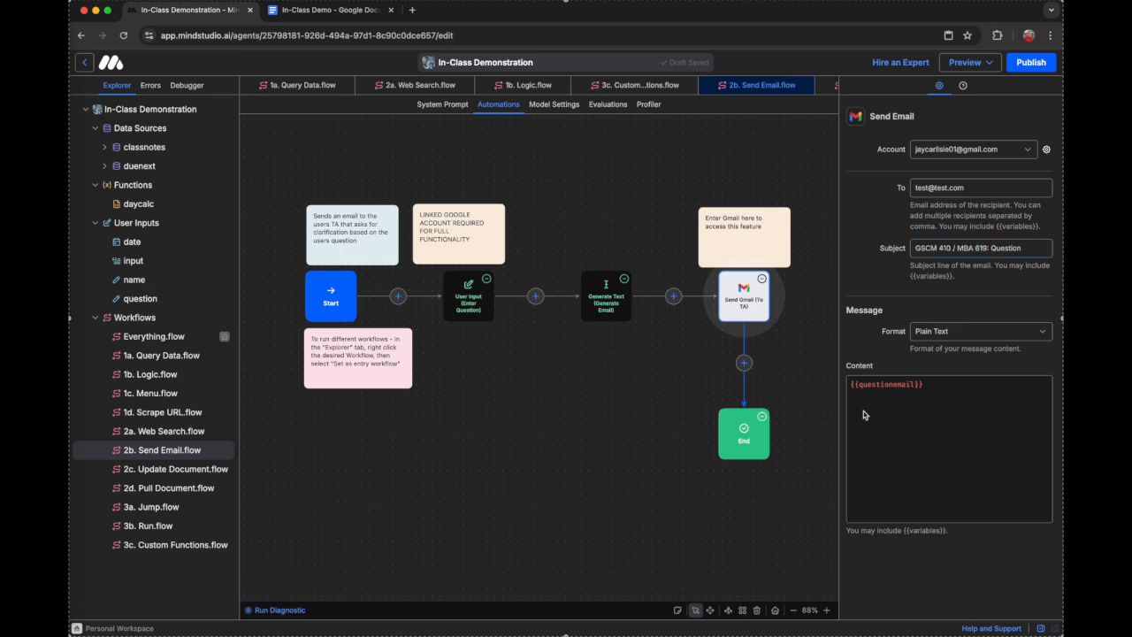
left_click_drag(885, 405, 844, 384)
left_click(907, 414)
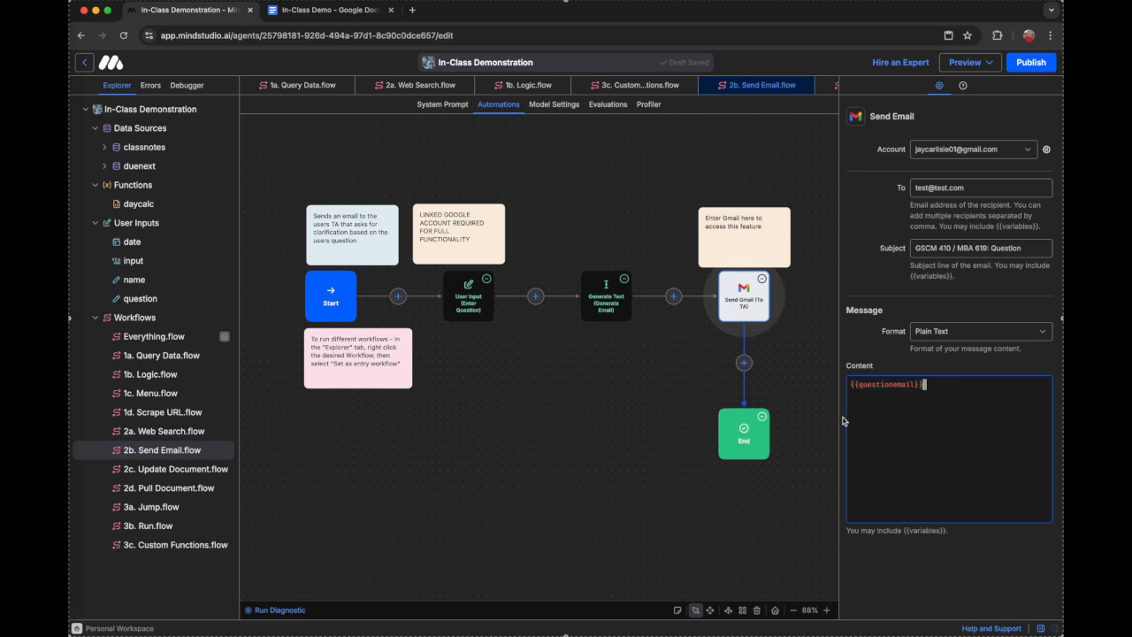
- Review the Send Email workflow's User Input, Generate Text, Send Gmail and End blocks once more, leaving their settings as they are
left_click(623, 308)
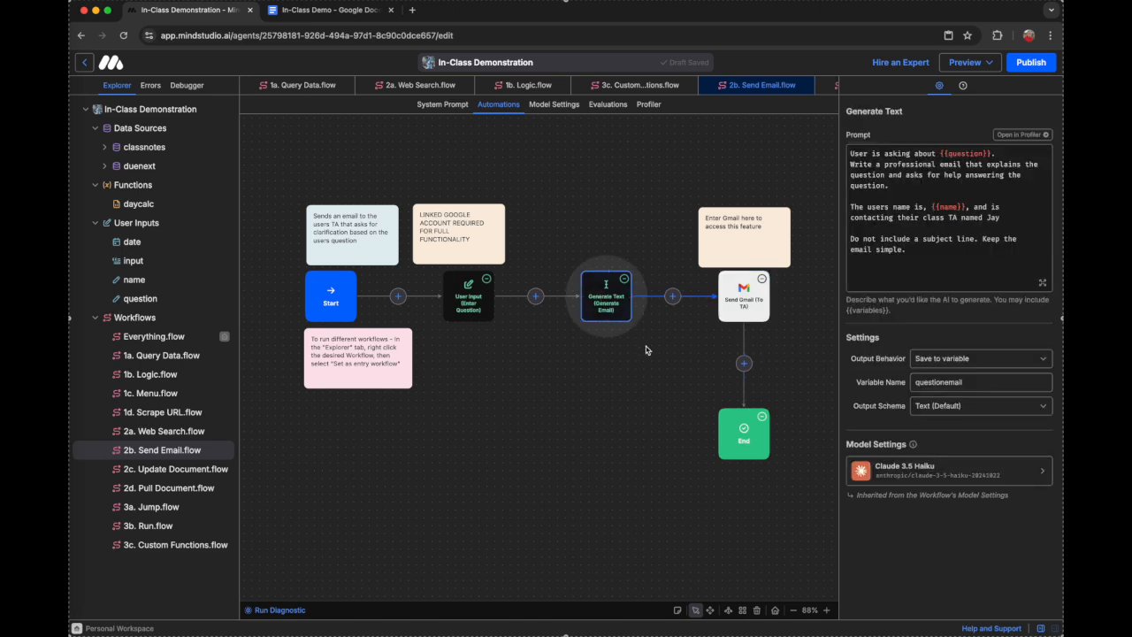
left_click(742, 305)
left_click(742, 433)
left_click(479, 290)
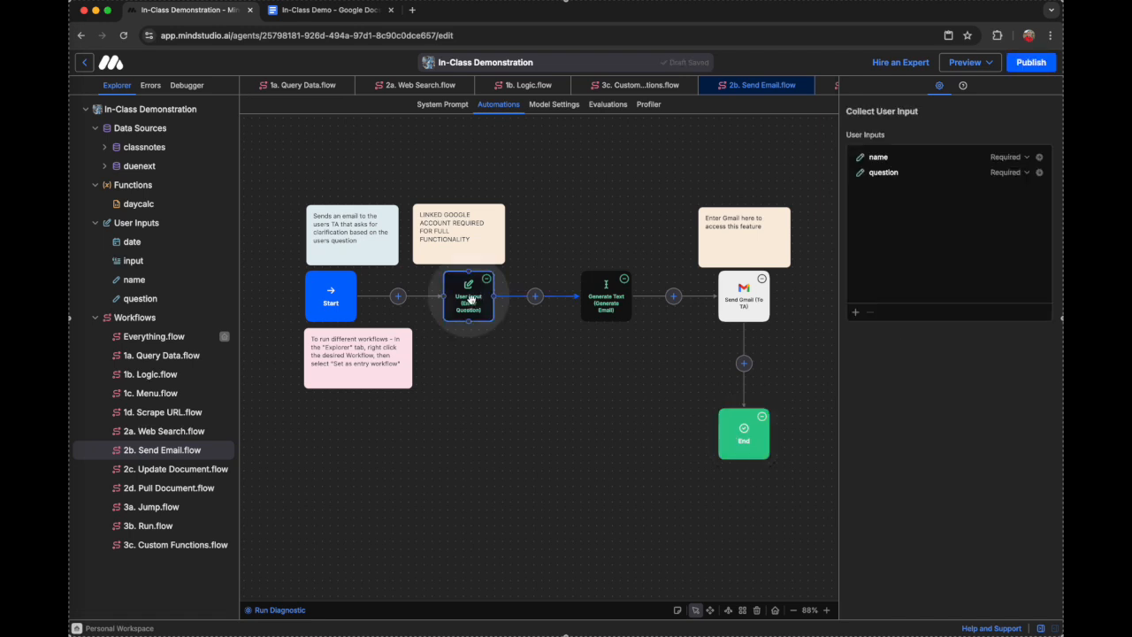
left_click(614, 300)
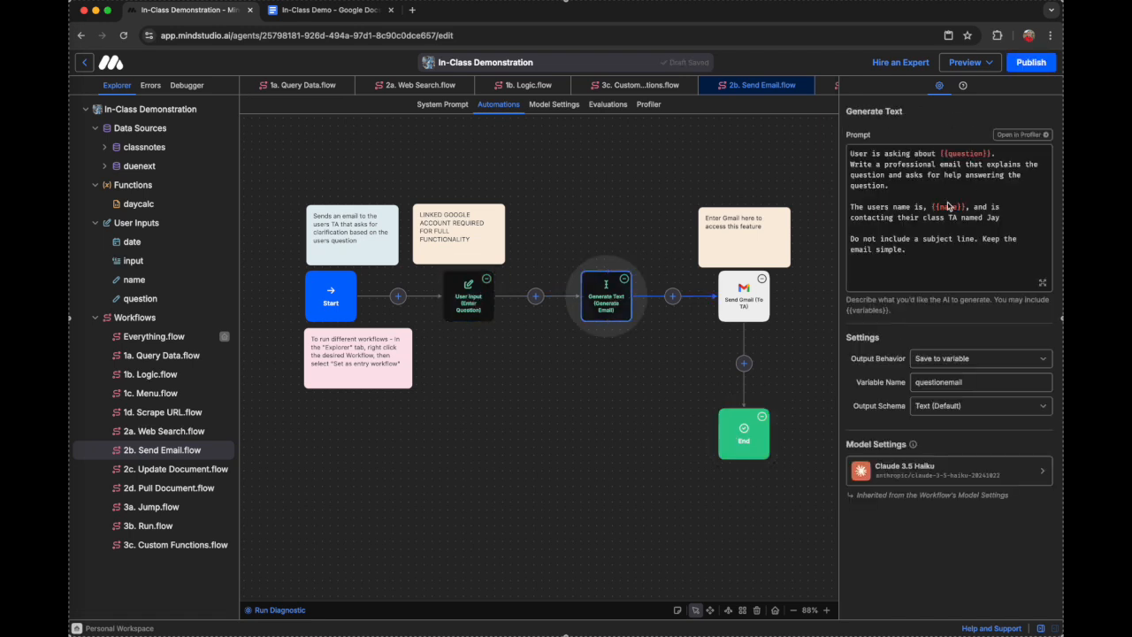
left_click(750, 290)
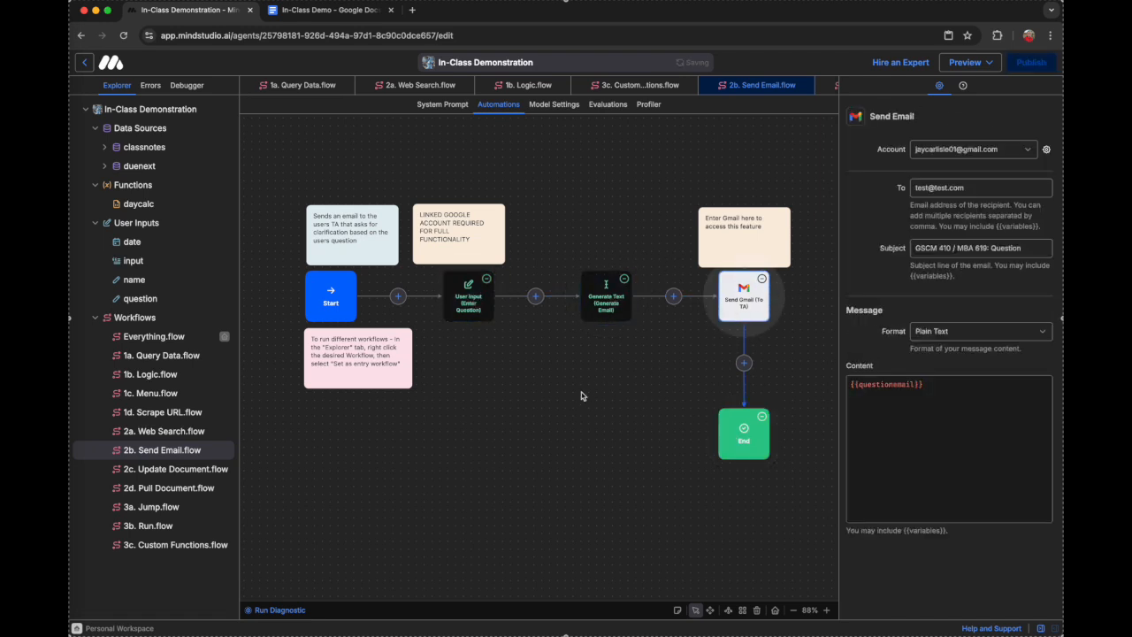
left_click(643, 378)
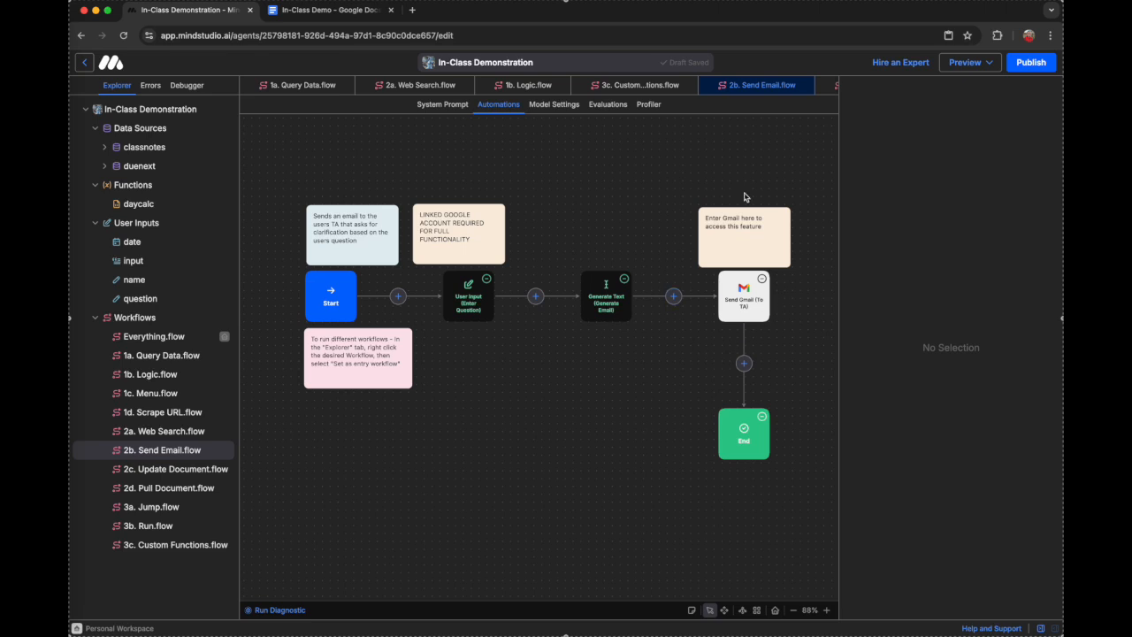
left_click(741, 303)
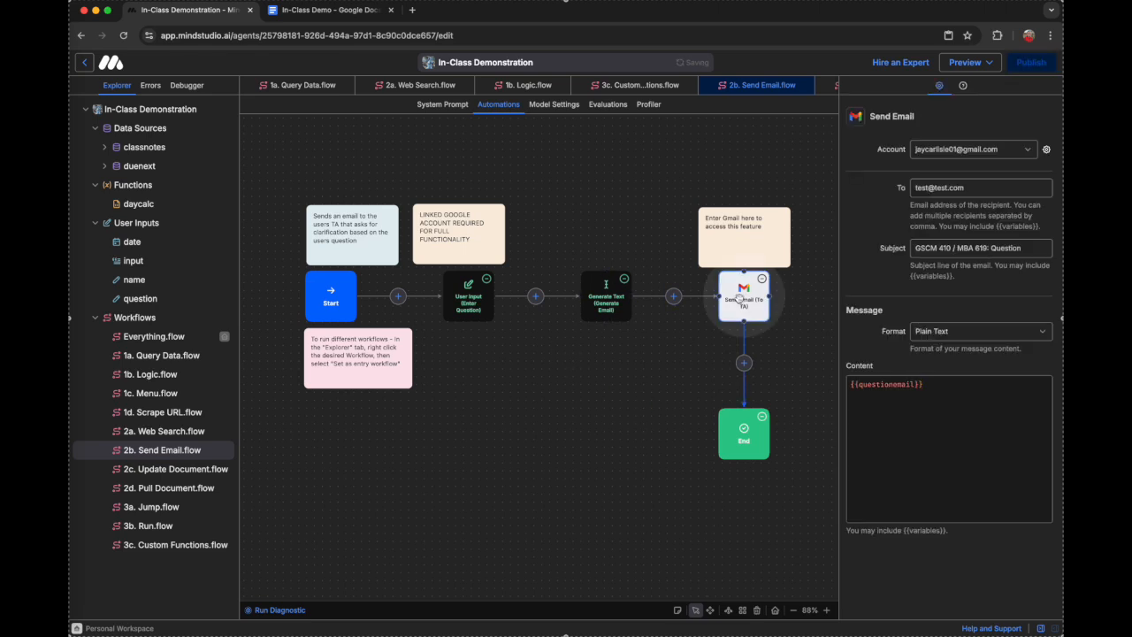
left_click(672, 383)
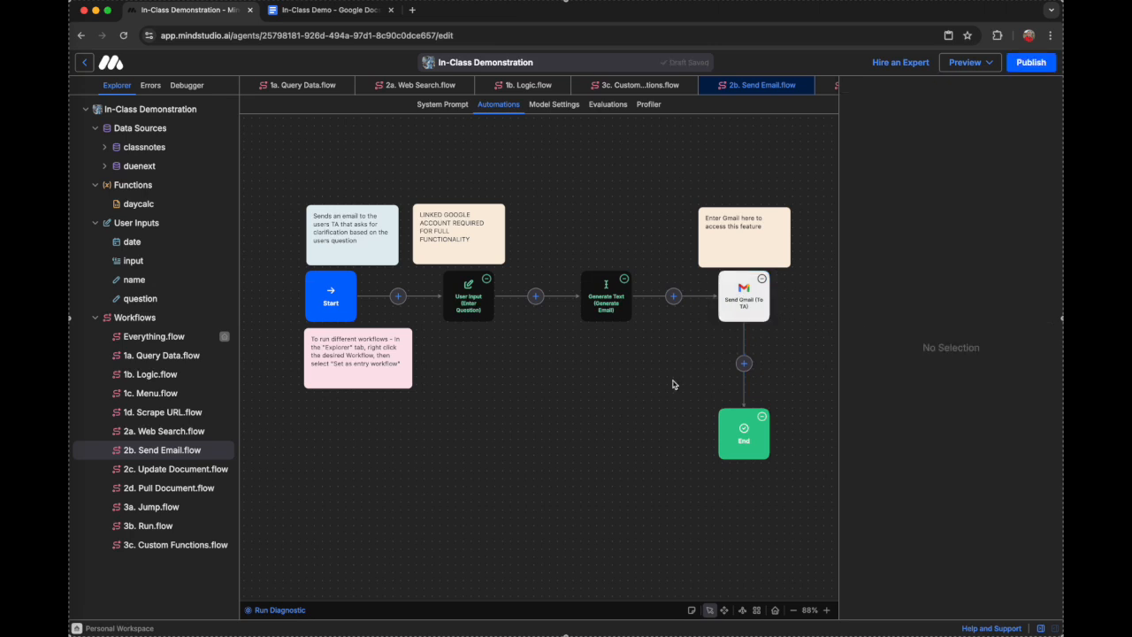
- Examine the Update Google Doc block in 2c. Update Document and the Generate Text block in 2d. Pull Document
left_click(196, 471)
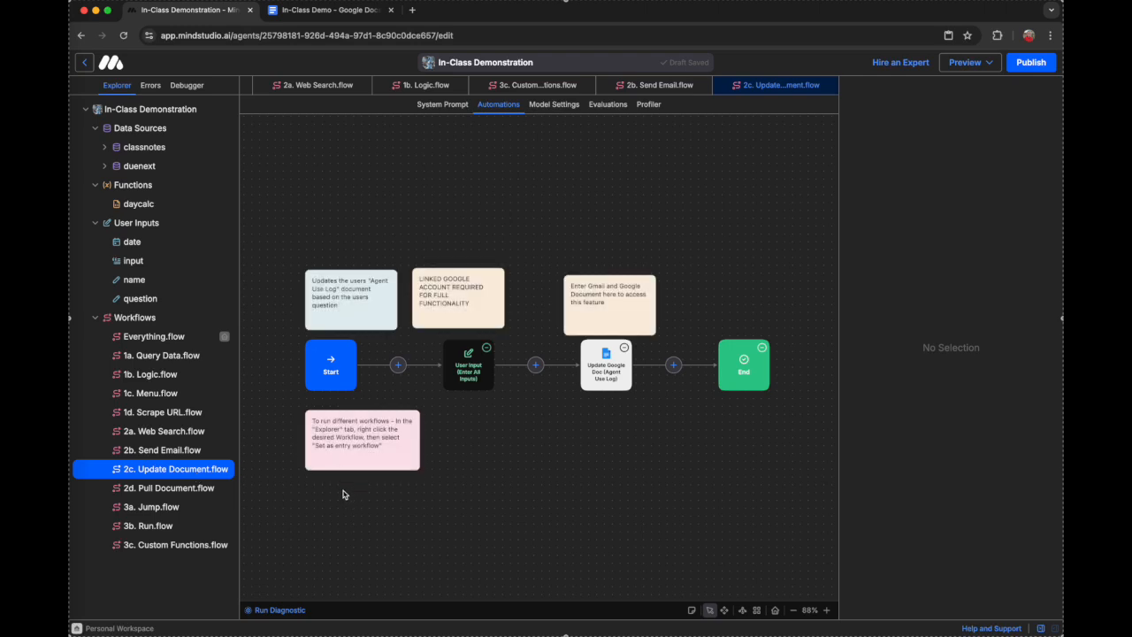
left_click(601, 368)
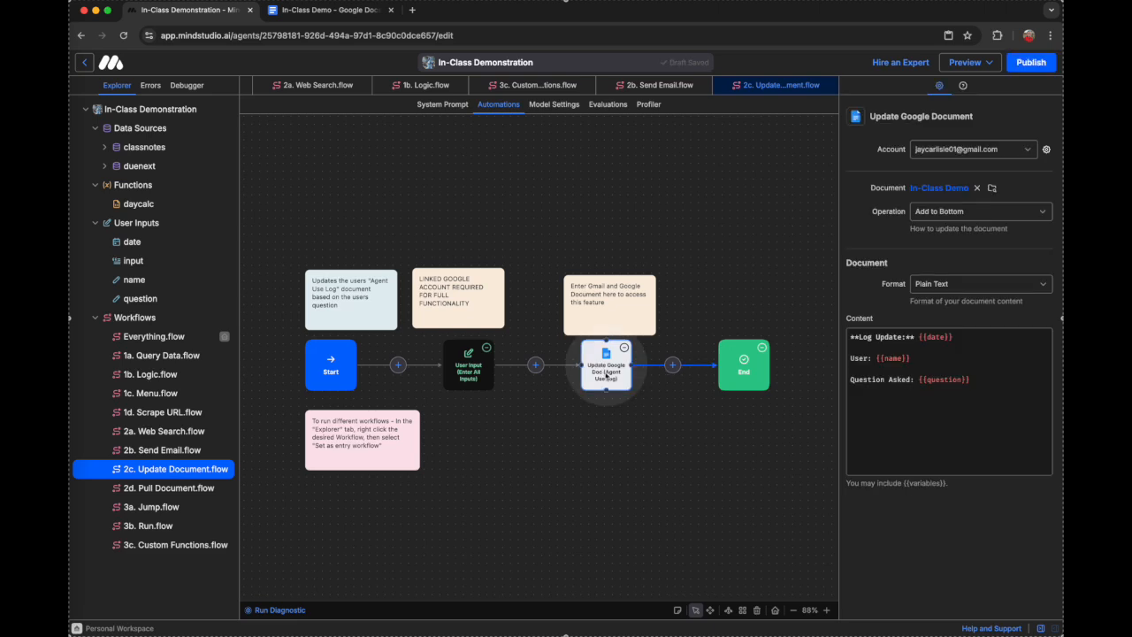
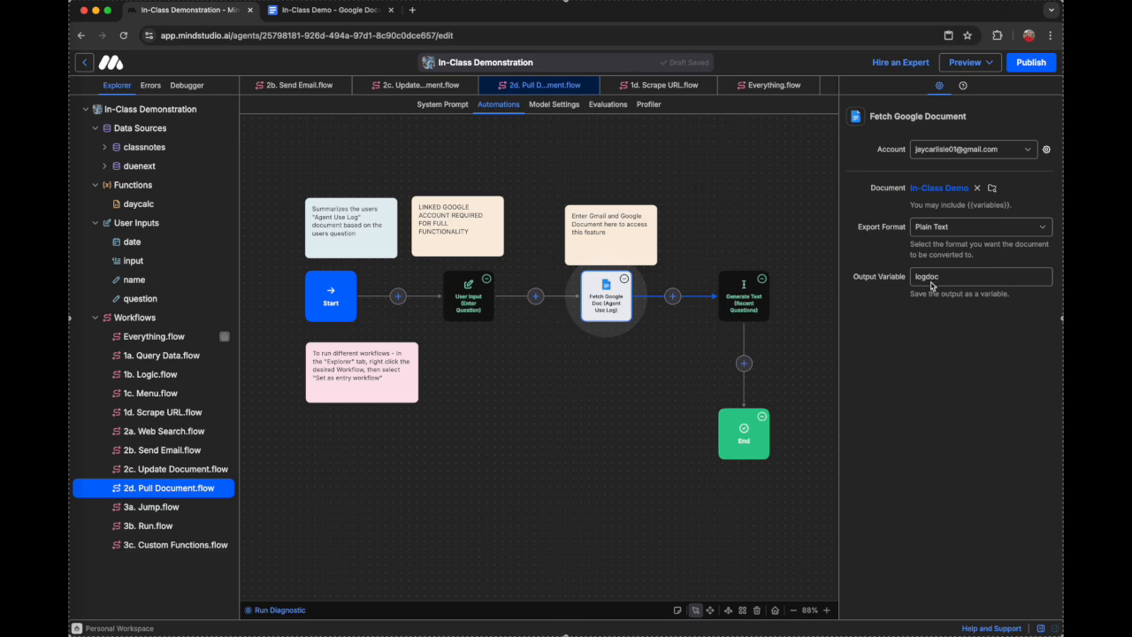
left_click(747, 308)
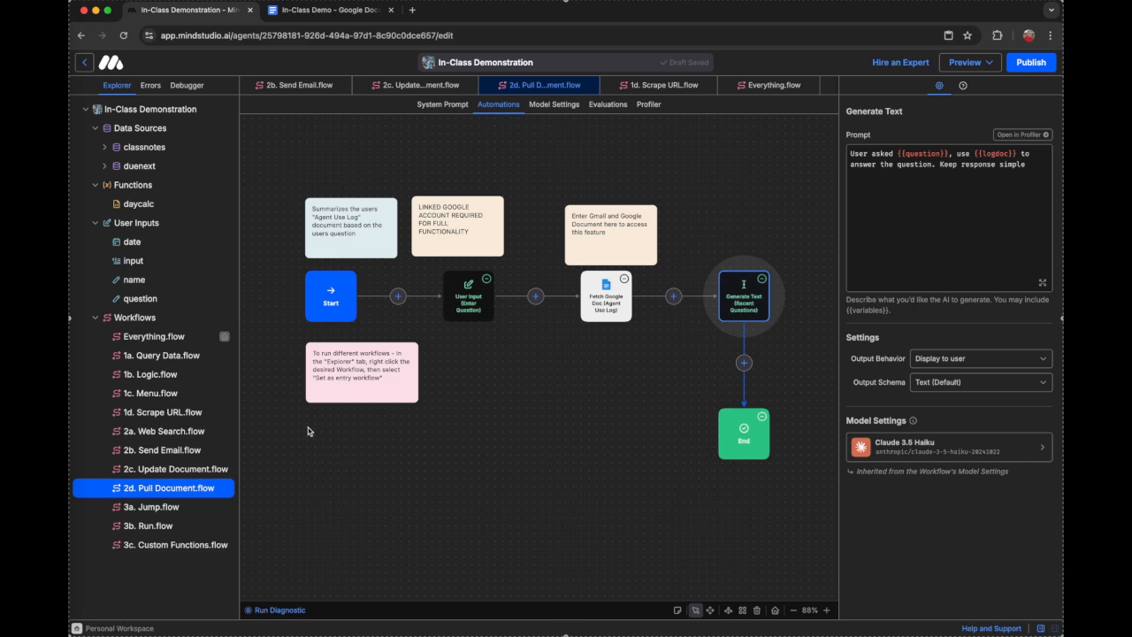
- Examine the 3a. Jump workflow's Jump block alongside its target workflow, 1b. Logic, and the Everything workflow
left_click(166, 336)
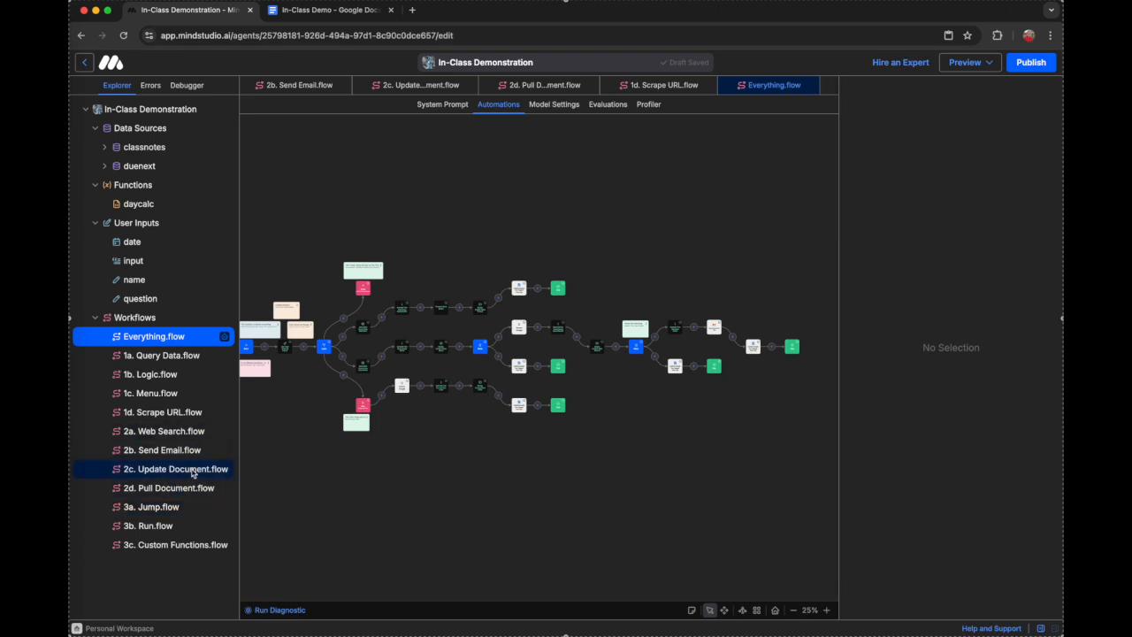
left_click(161, 509)
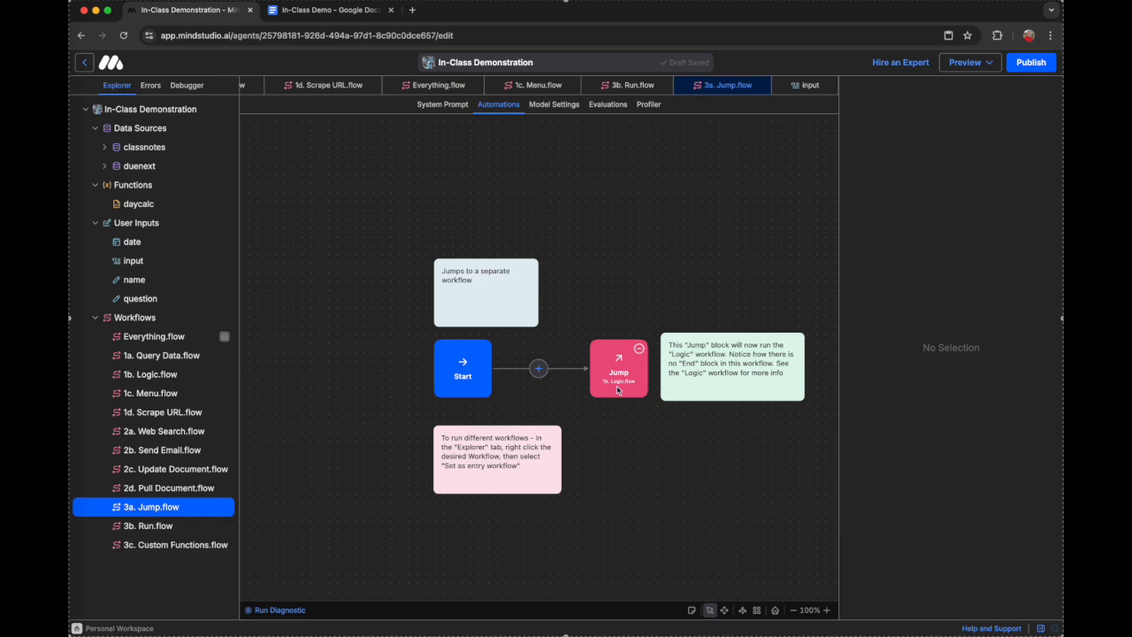
left_click(202, 374)
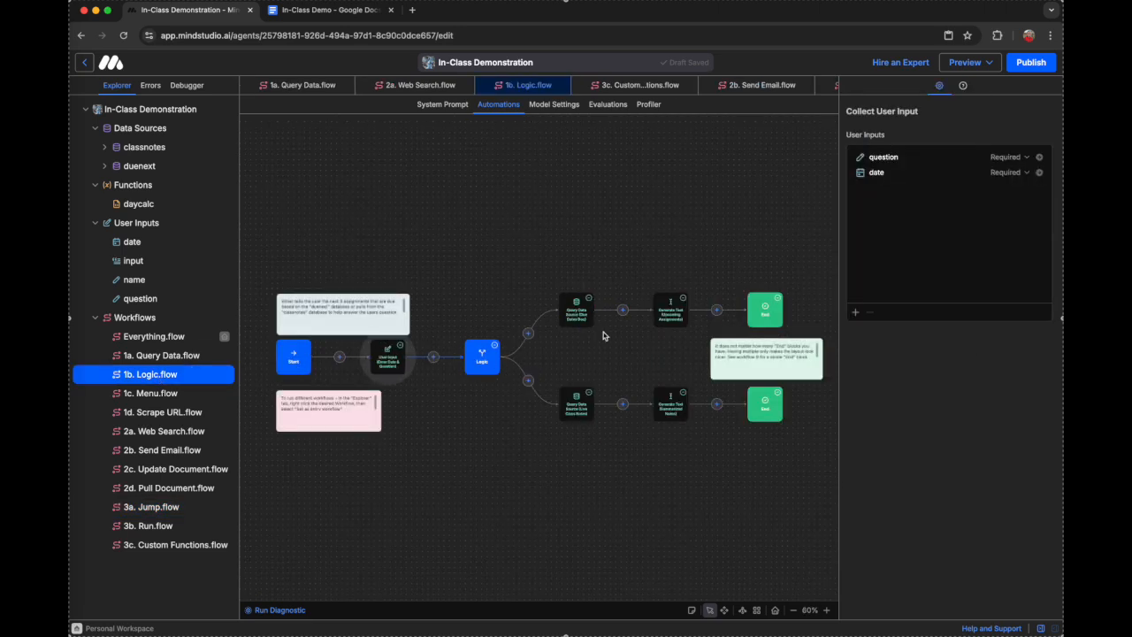
left_click(181, 508)
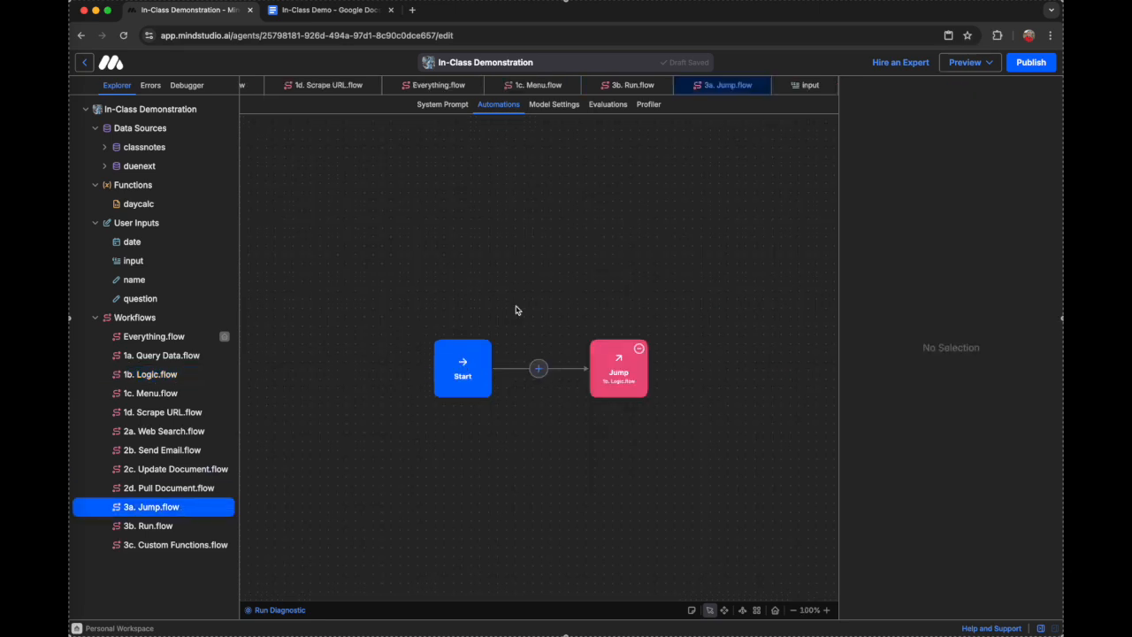
left_click(644, 391)
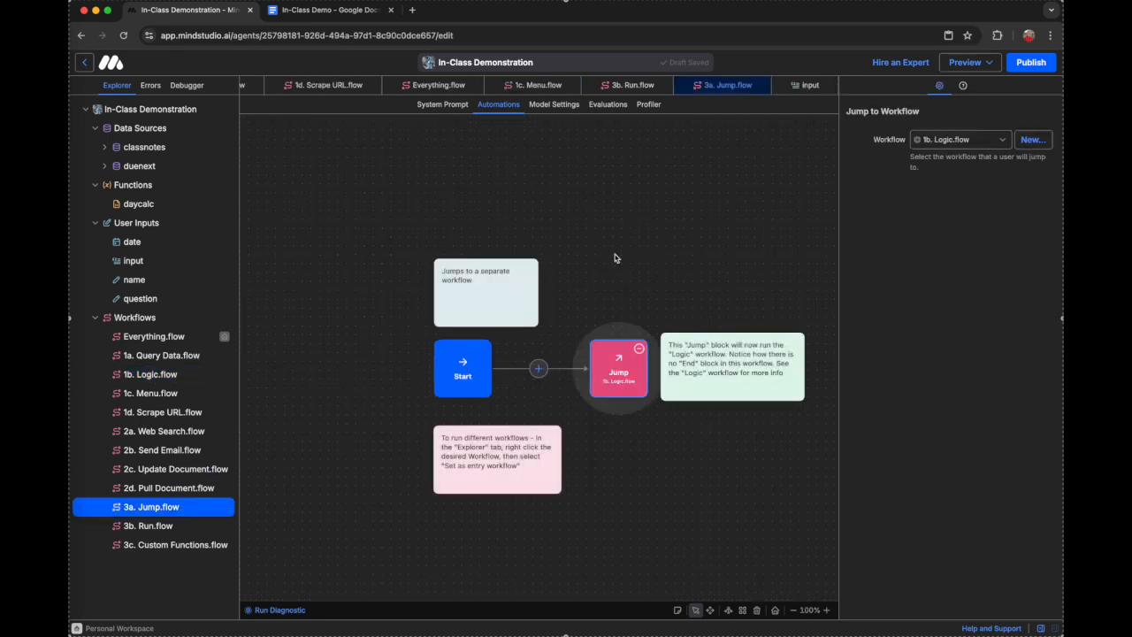
left_click(179, 339)
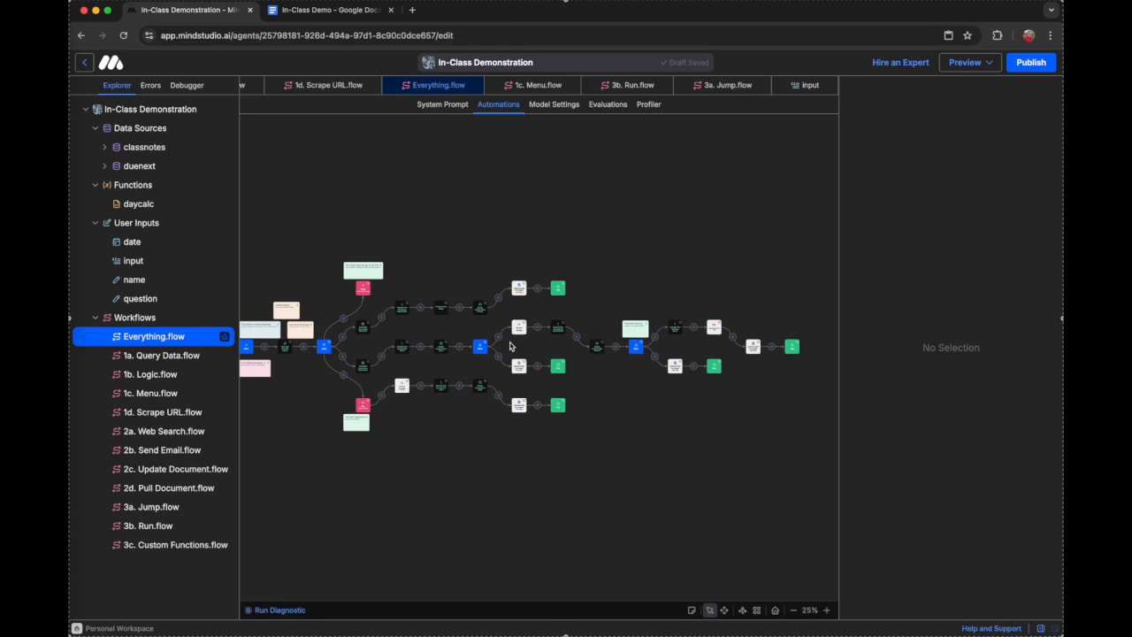
- Compare the 3b. Run workflow's layout with the 3a. Jump workflow, ending on 3b. Run
left_click(176, 527)
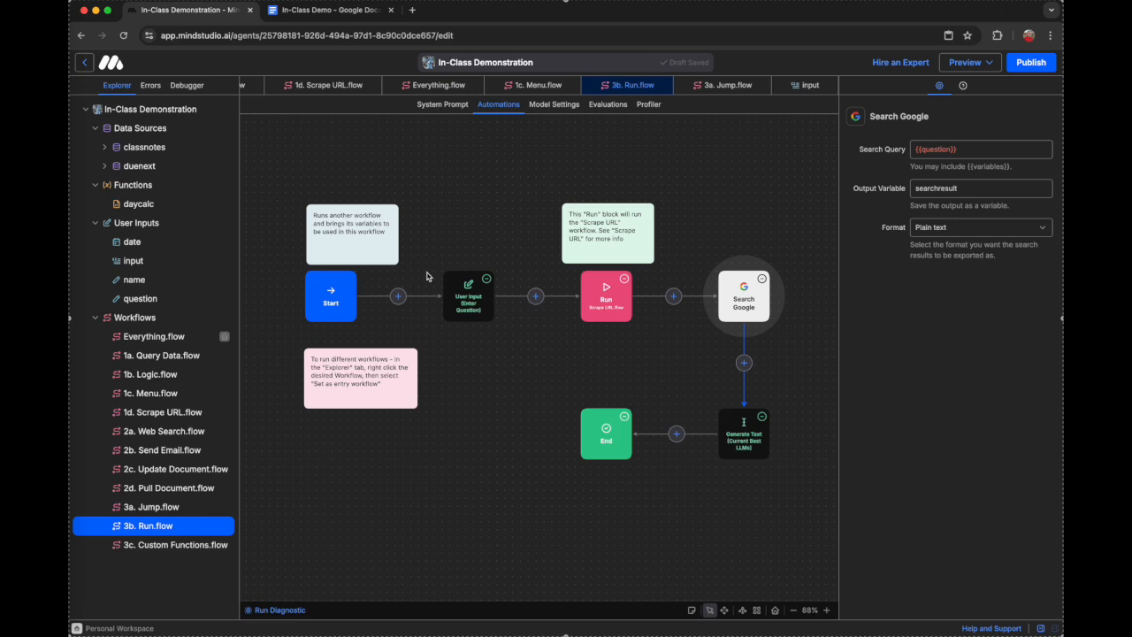
left_click(176, 511)
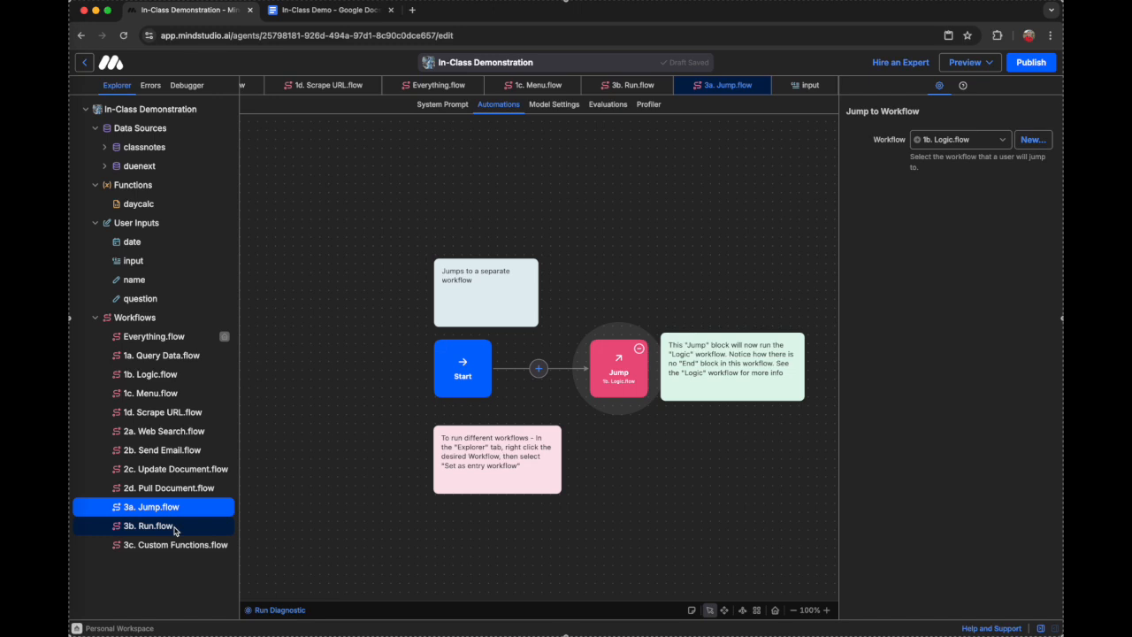
left_click(175, 527)
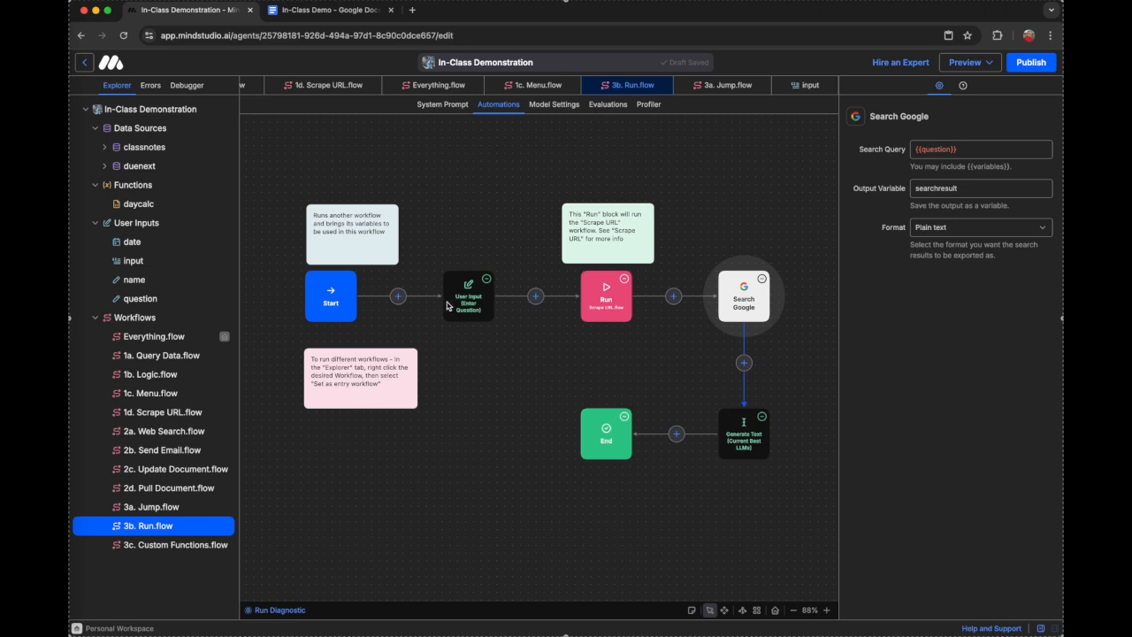
- Set the Run block to run the 1d. Scrape URL workflow, keep its mode at Run Once, and check the User Input block
left_click(605, 301)
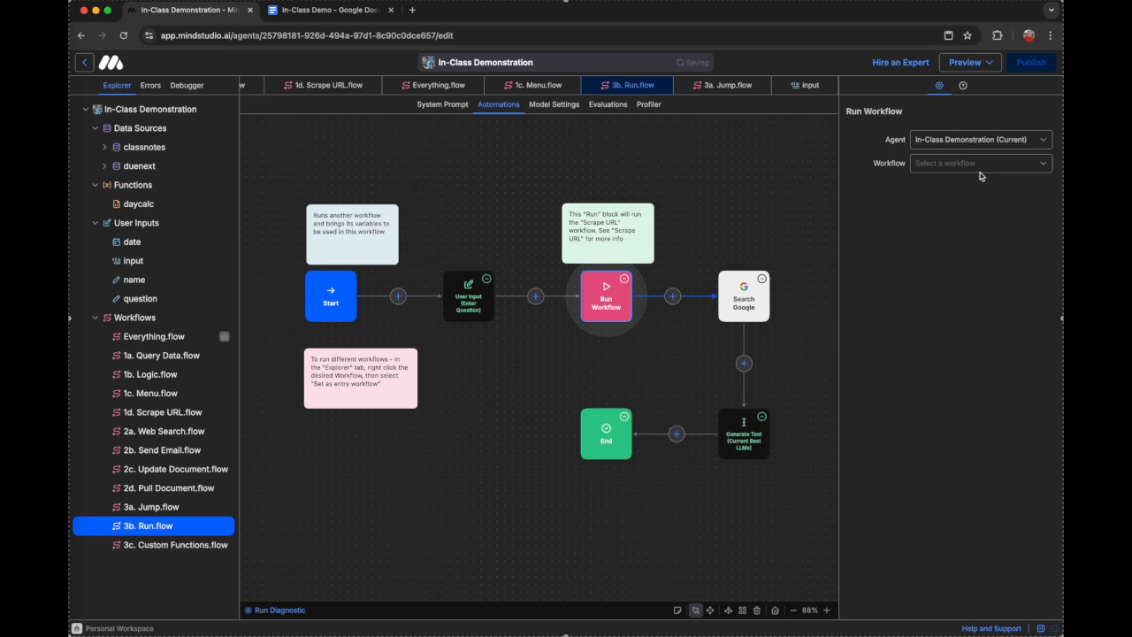
left_click(997, 167)
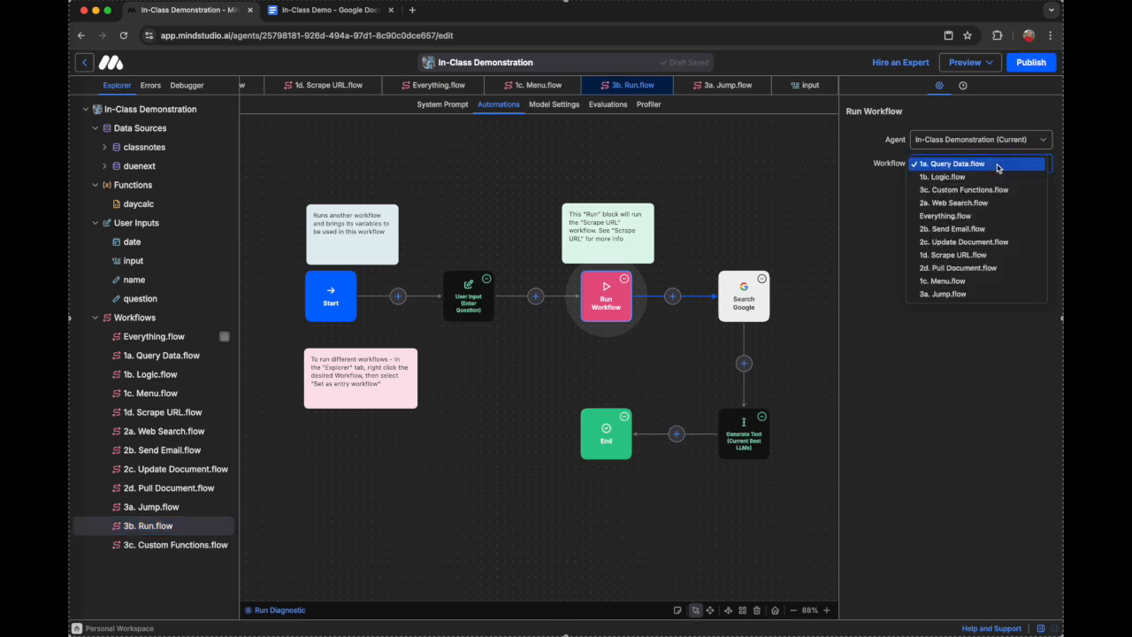
left_click(984, 258)
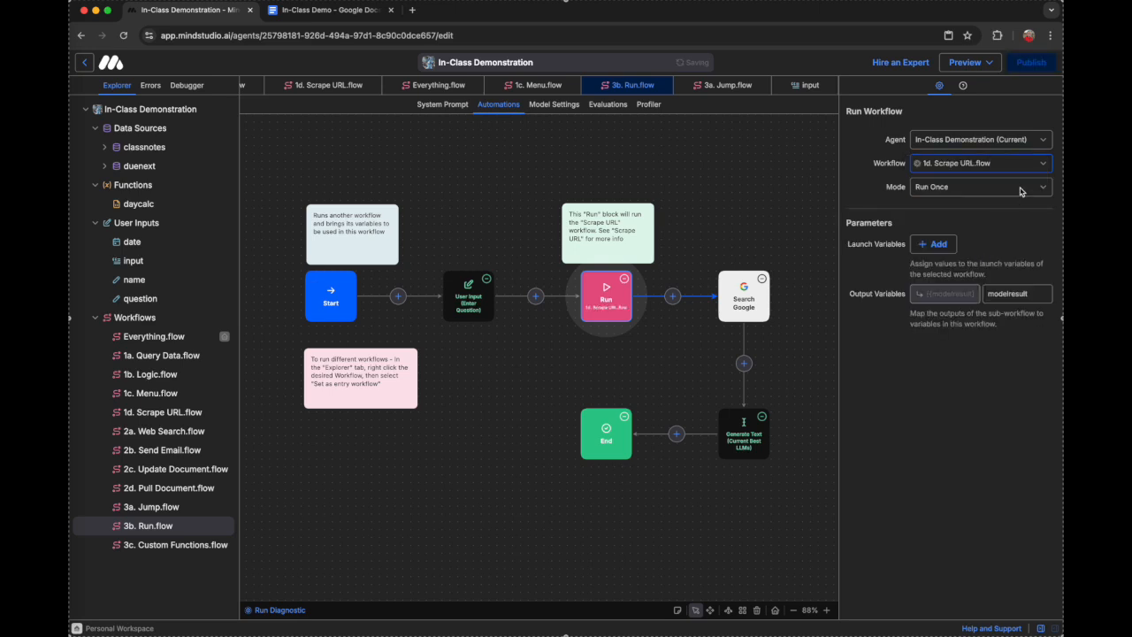
left_click(955, 189)
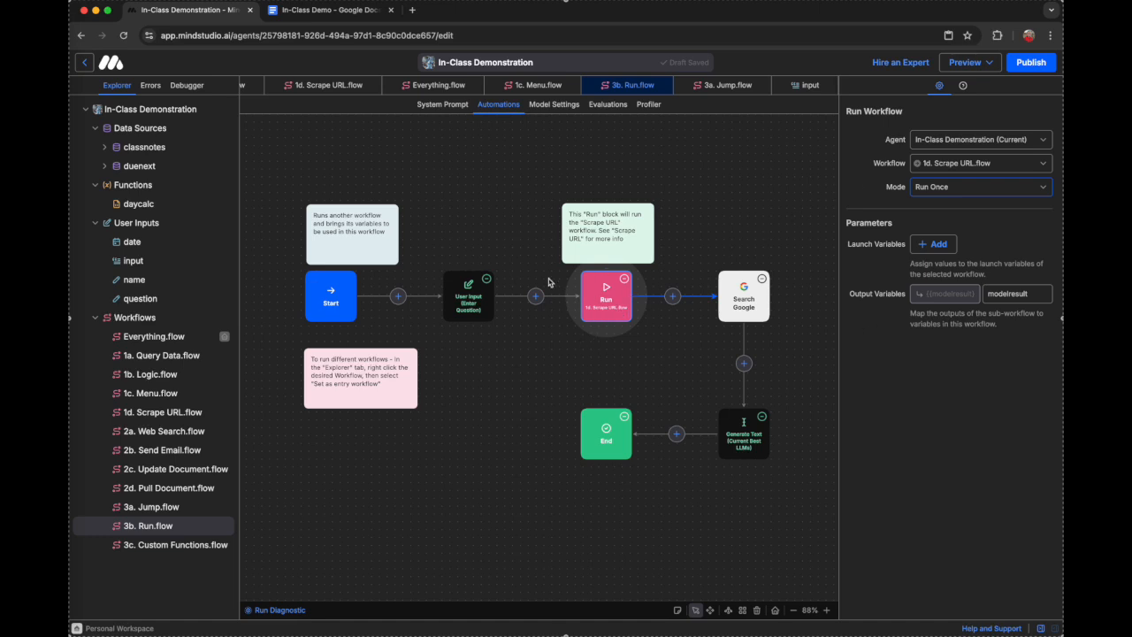
left_click(479, 313)
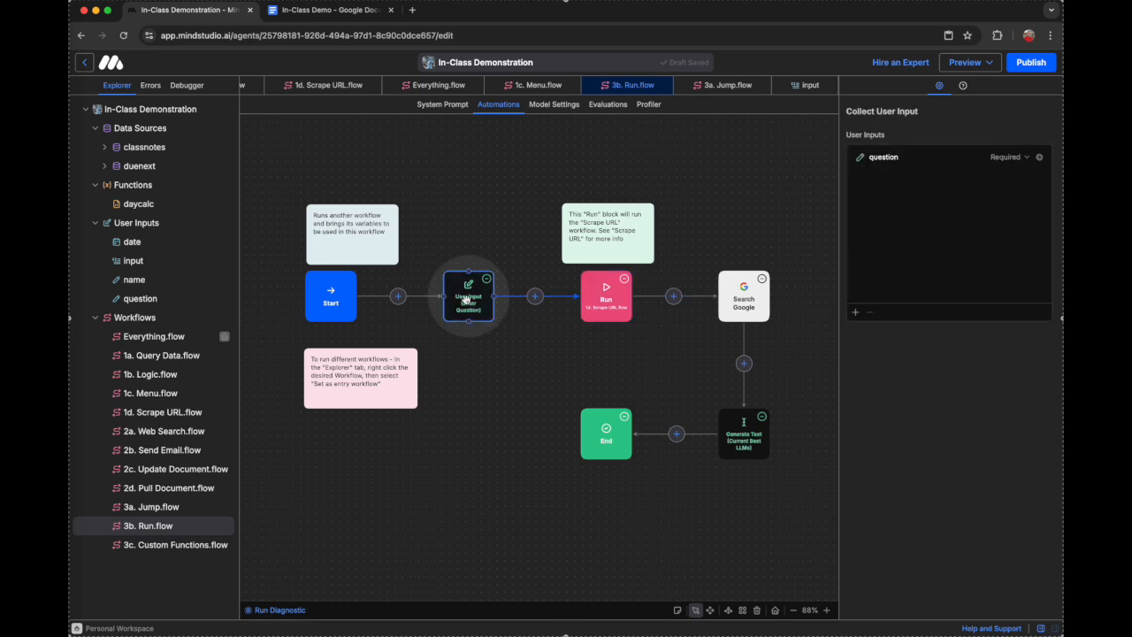
- Compare the Run block's settings in 3b. Run with the 1d. Scrape URL workflow, ending on 3b. Run
left_click(627, 310)
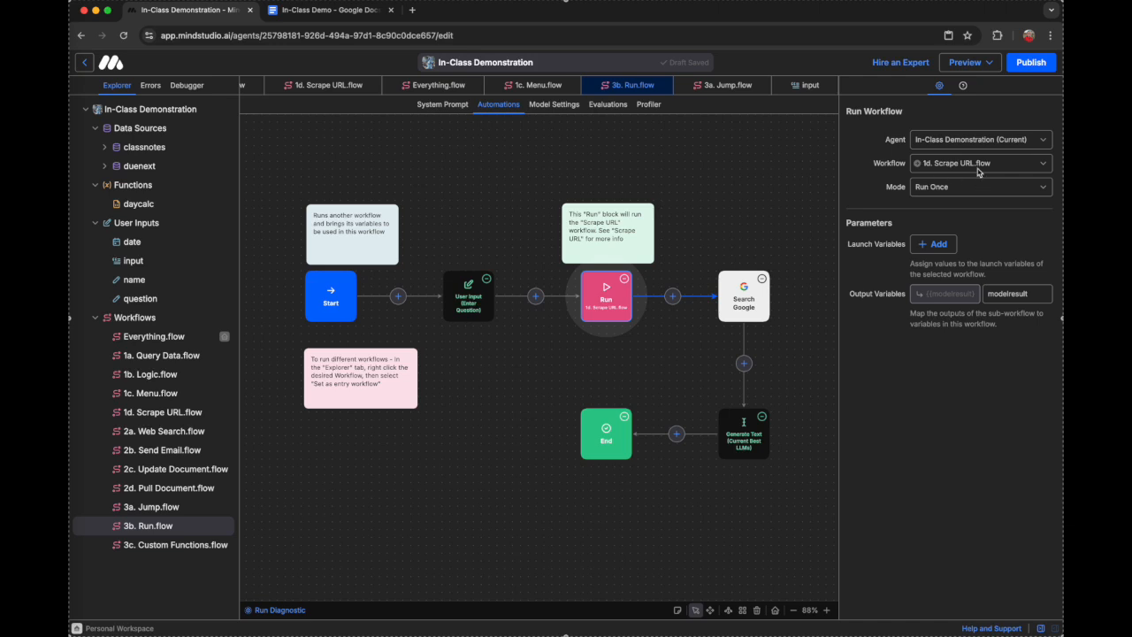
left_click(183, 415)
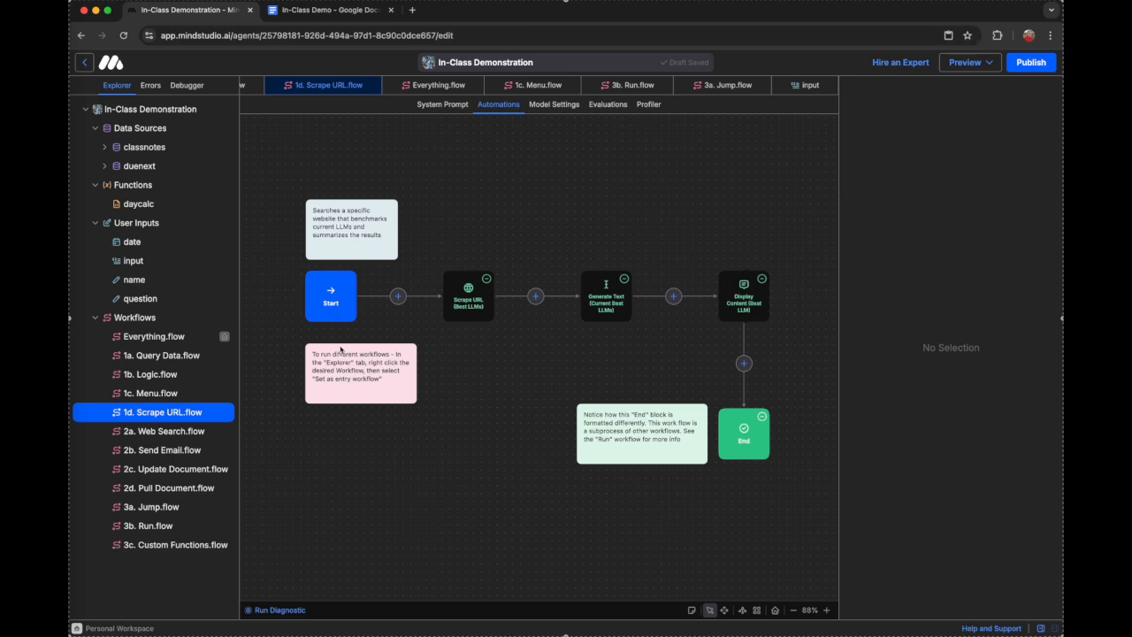
left_click(173, 525)
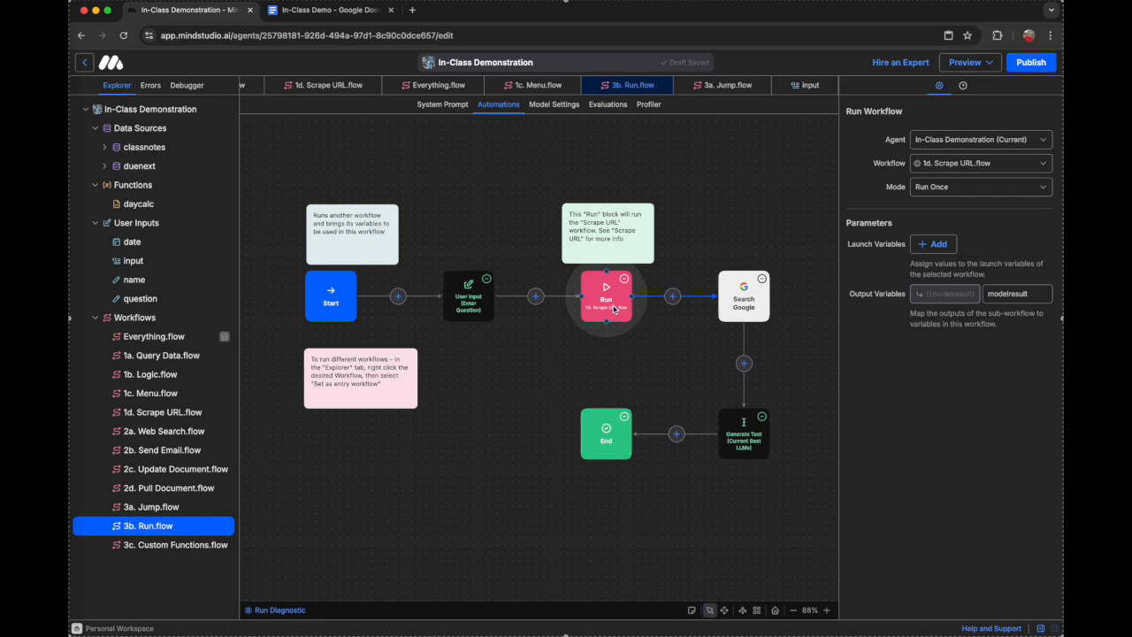
- Examine the Scrape URL, Generate Text and End blocks in 1d. Scrape URL, including the End block's returned JSON output
left_click(177, 420)
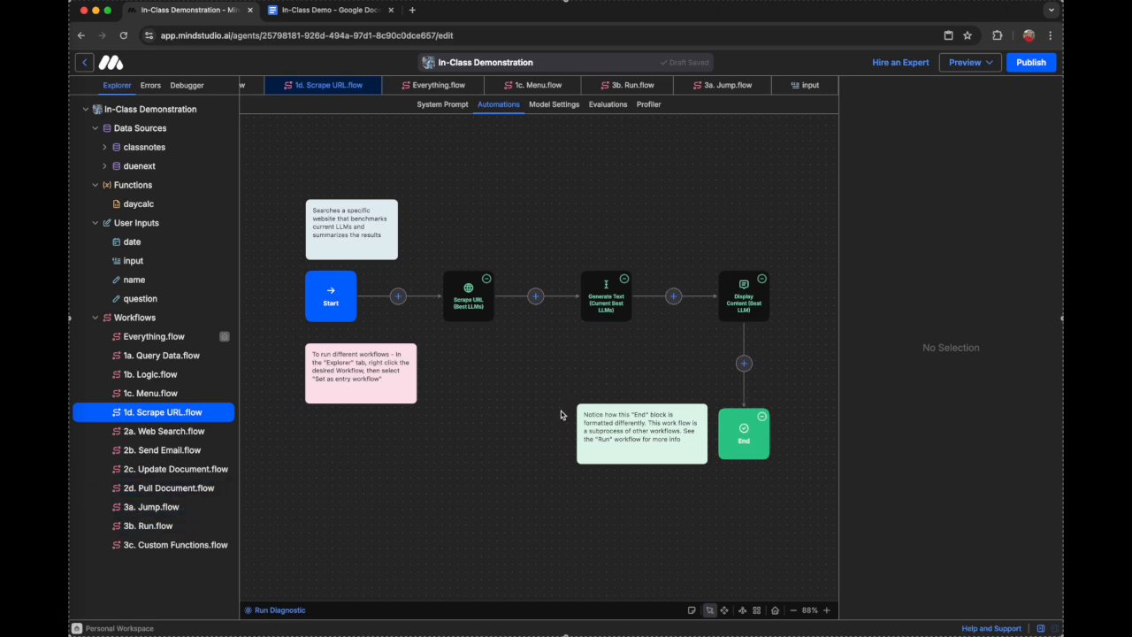
left_click(751, 435)
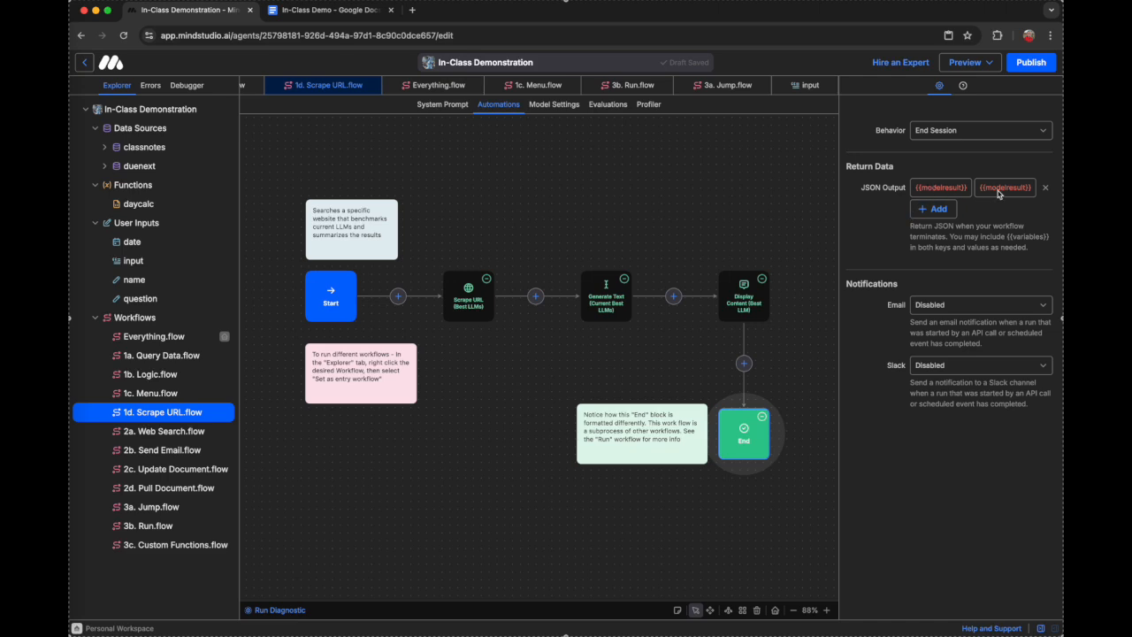
left_click(469, 306)
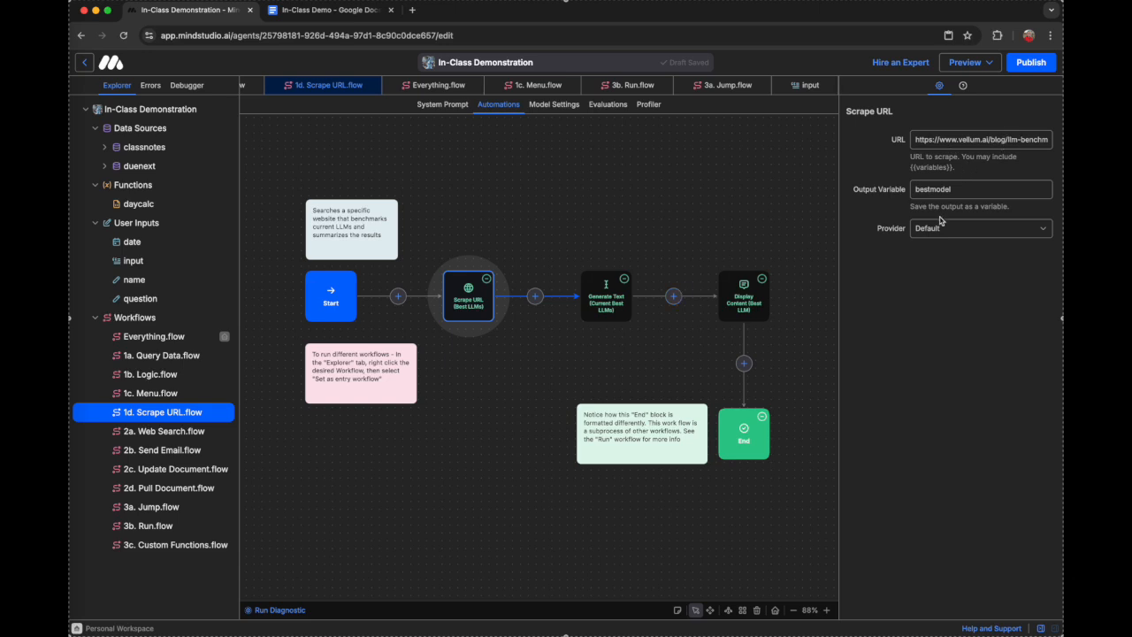
left_click(607, 302)
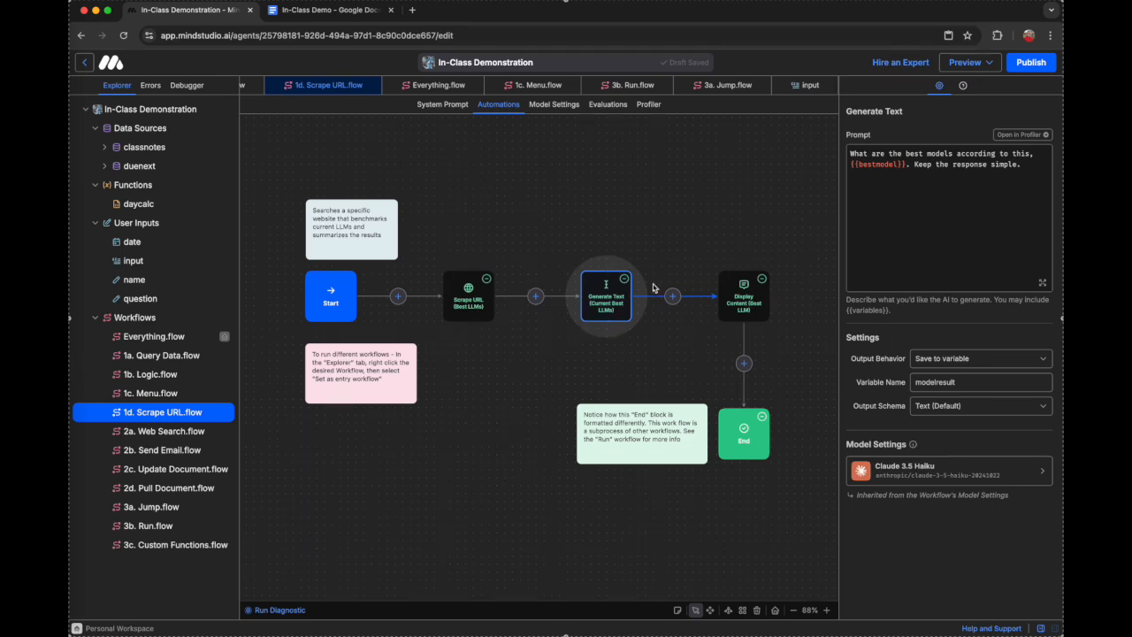
left_click(754, 437)
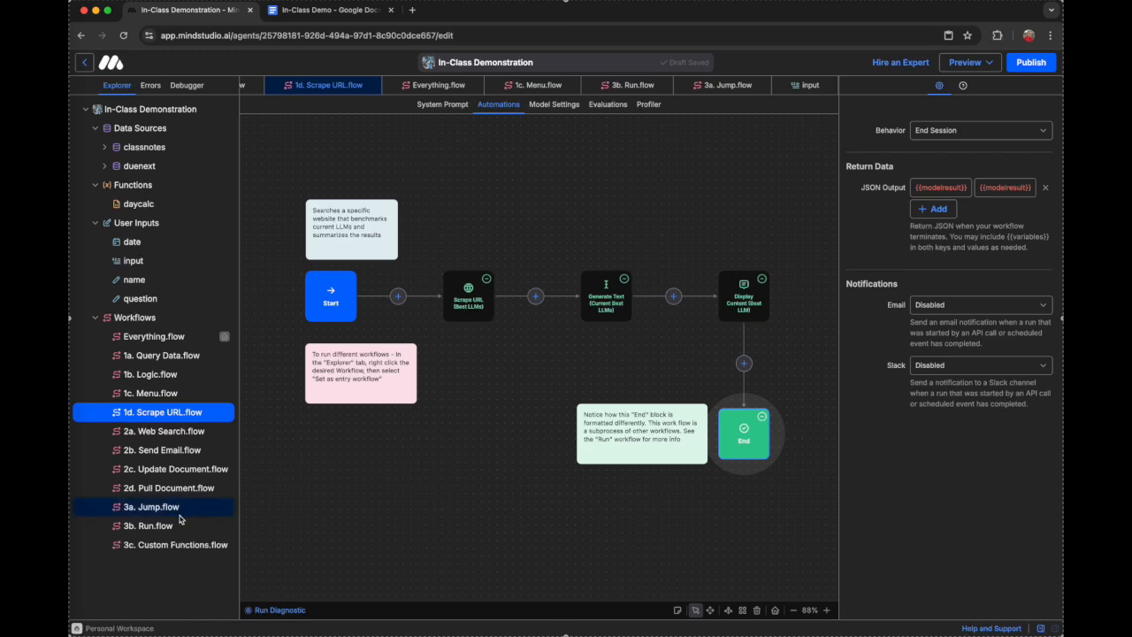
- Examine the Run, Search Google, Generate Text and End blocks in the 3b. Run workflow, leaving no block selected
left_click(146, 525)
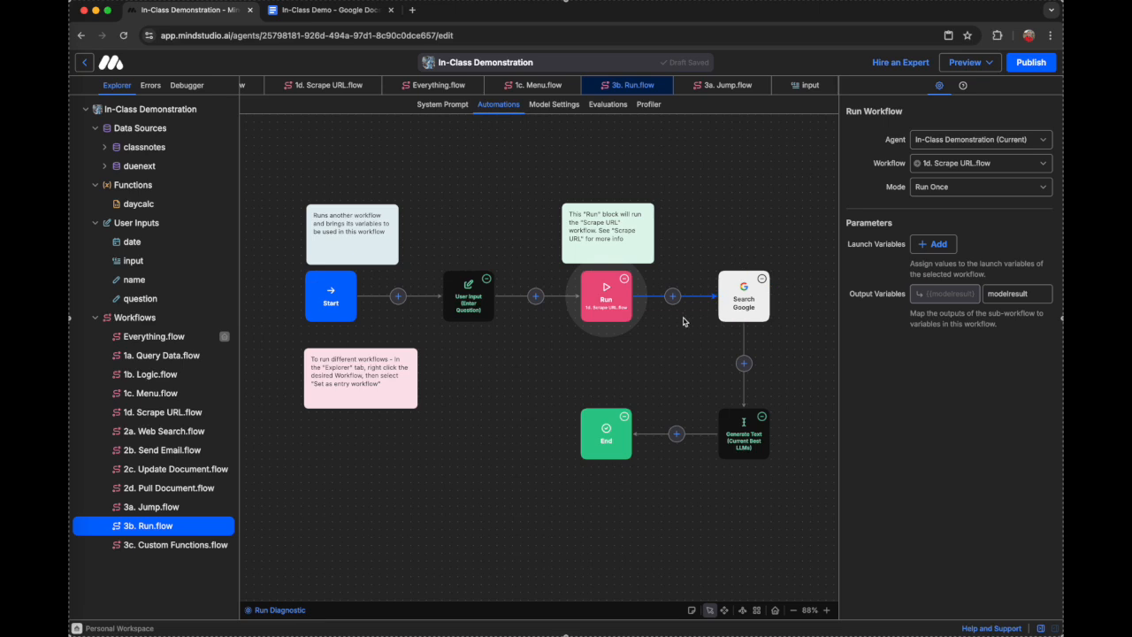
left_click(743, 303)
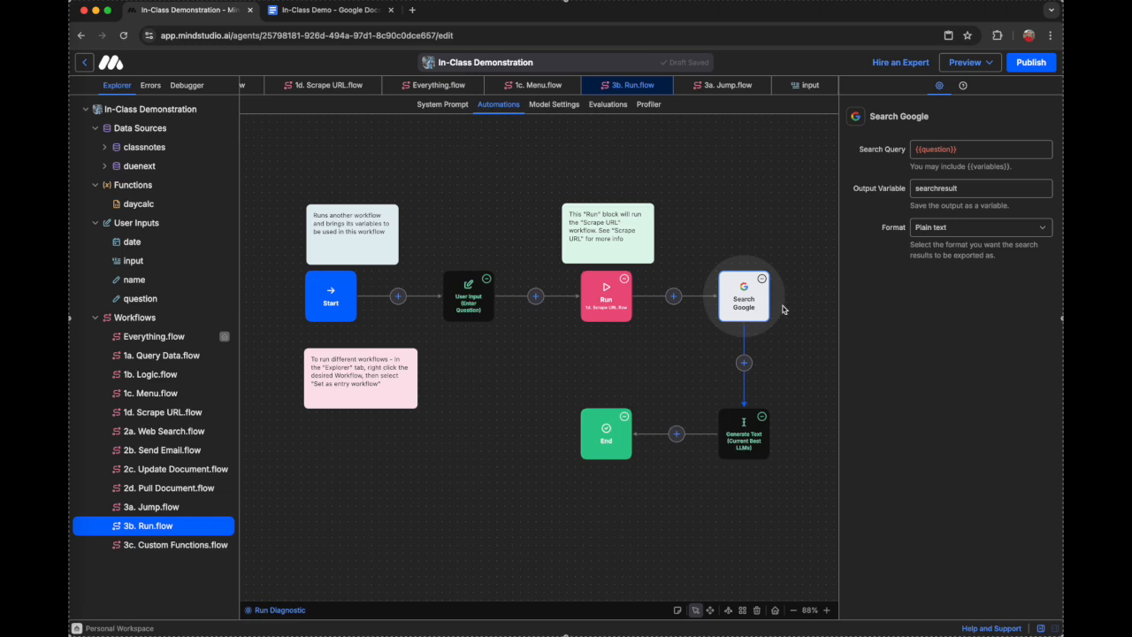
left_click(626, 314)
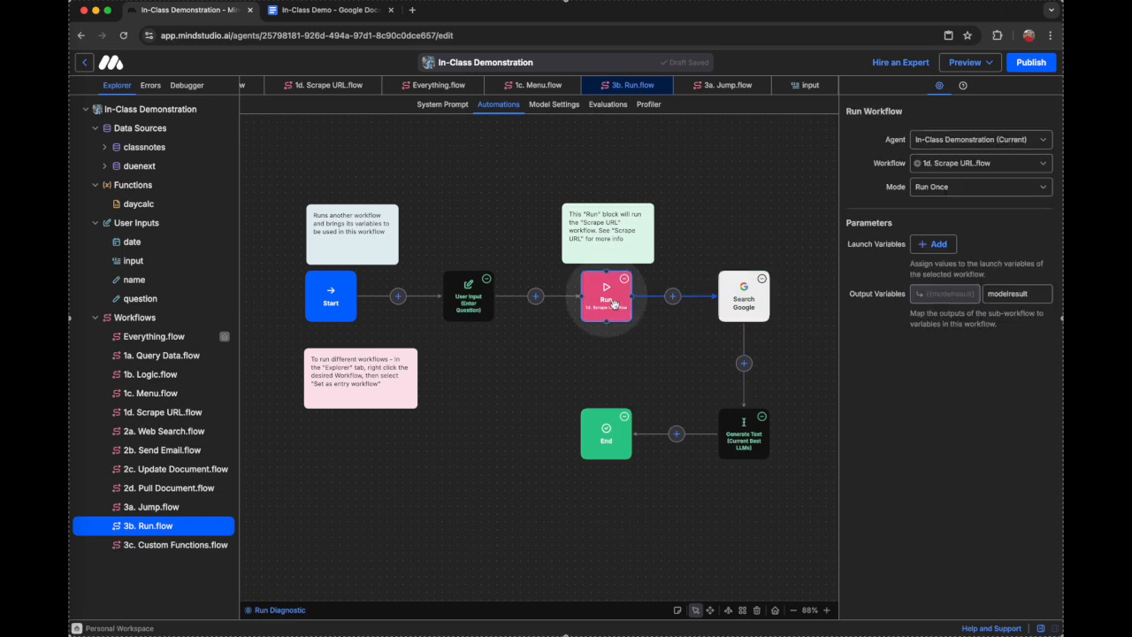
left_click(748, 309)
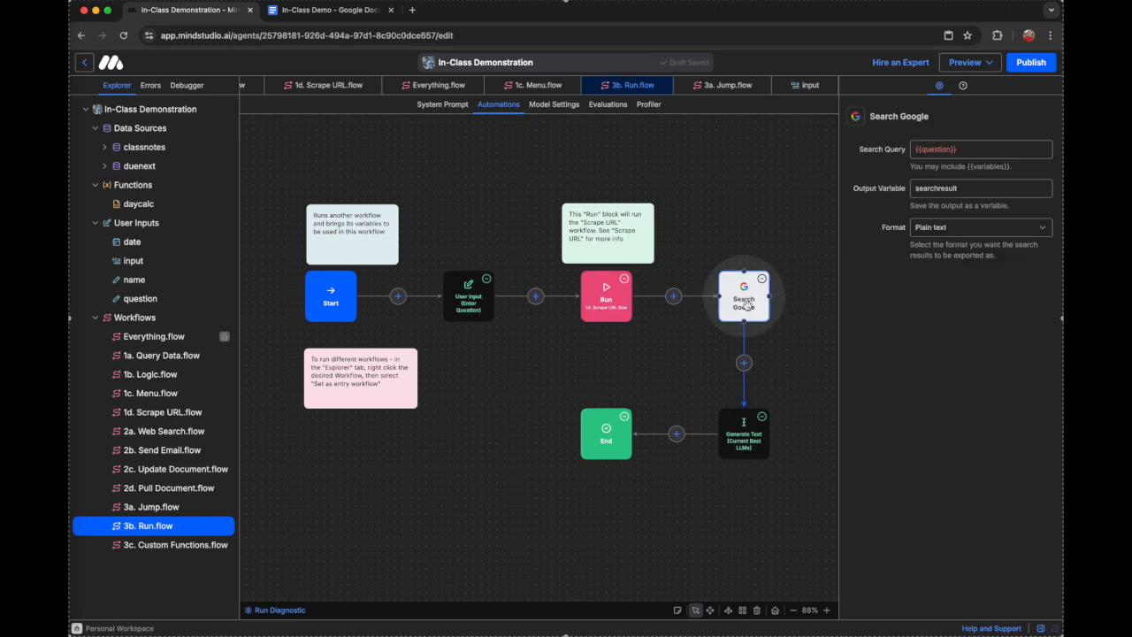
left_click(748, 444)
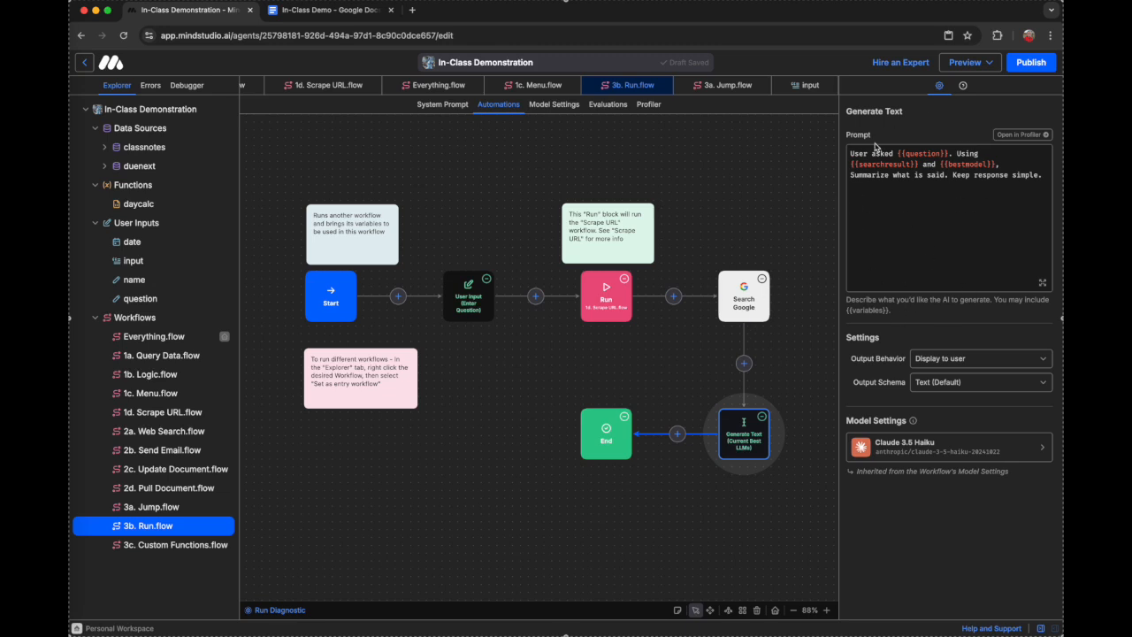
left_click(601, 445)
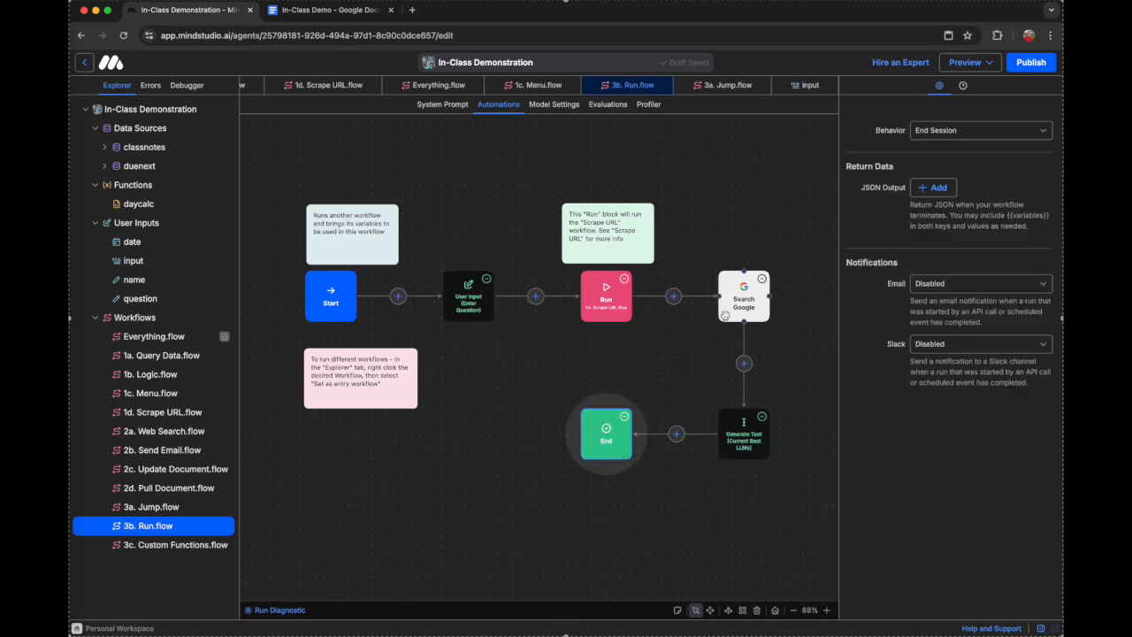
left_click(649, 352)
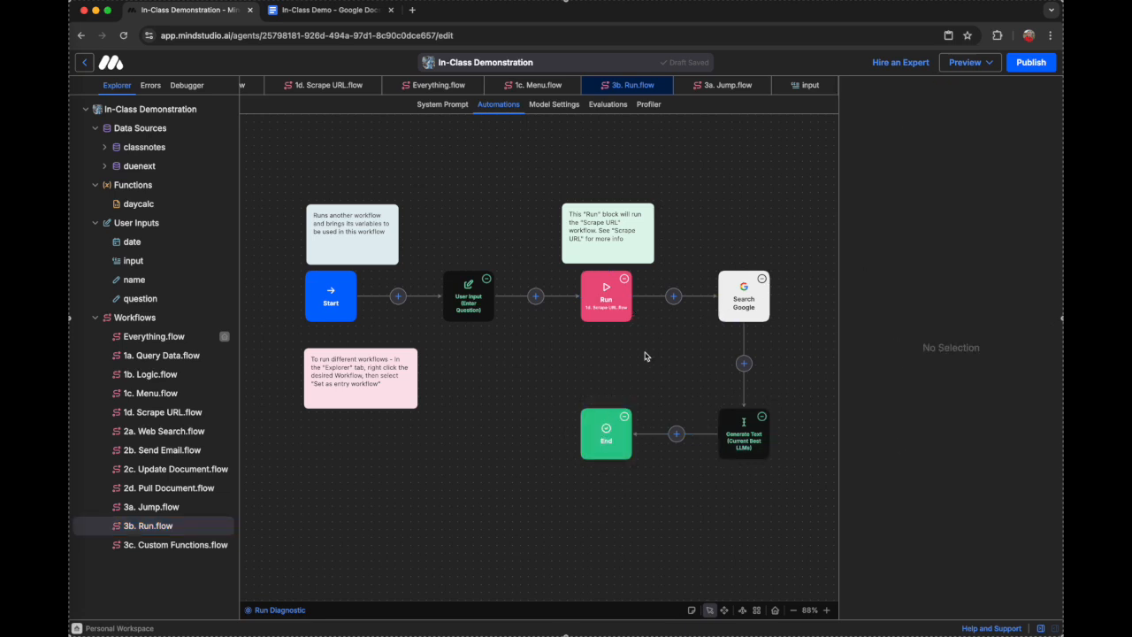
- Examine the User Input, Query Data Source and Generate Text blocks in 3c. Custom Functions, comparing the layout with 1a. Query Data
left_click(208, 554)
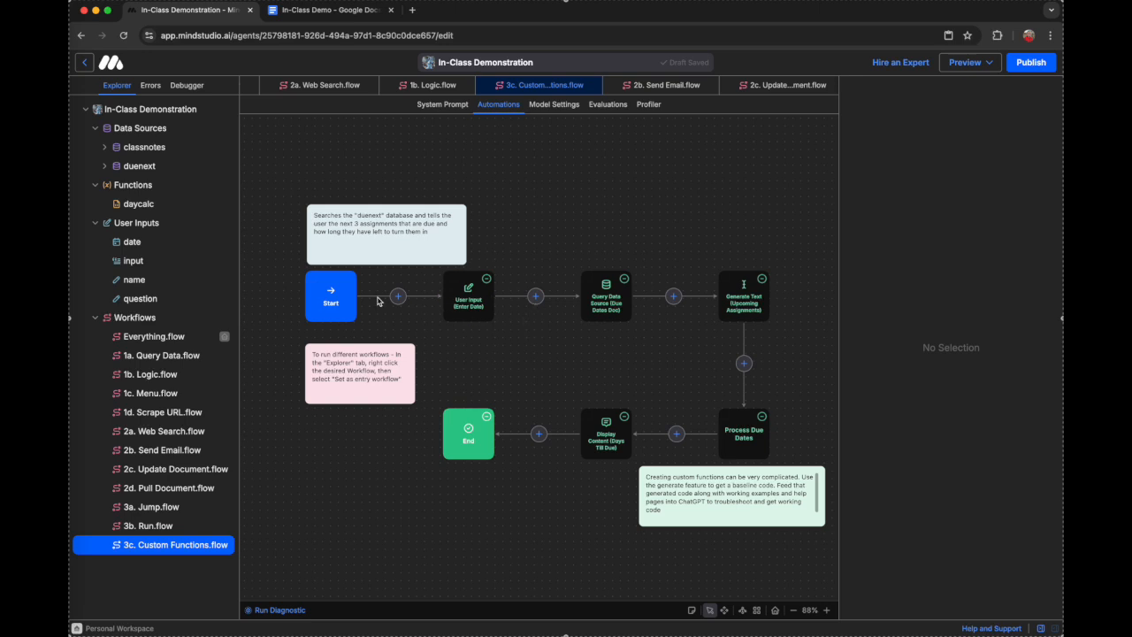
left_click(470, 301)
left_click(610, 302)
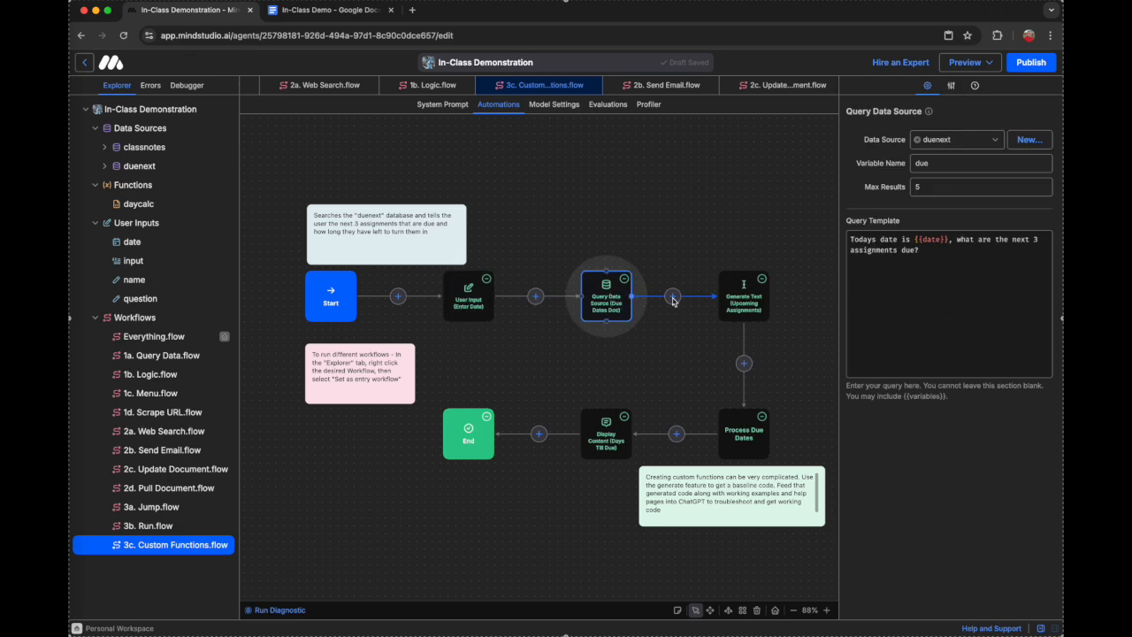
left_click(754, 309)
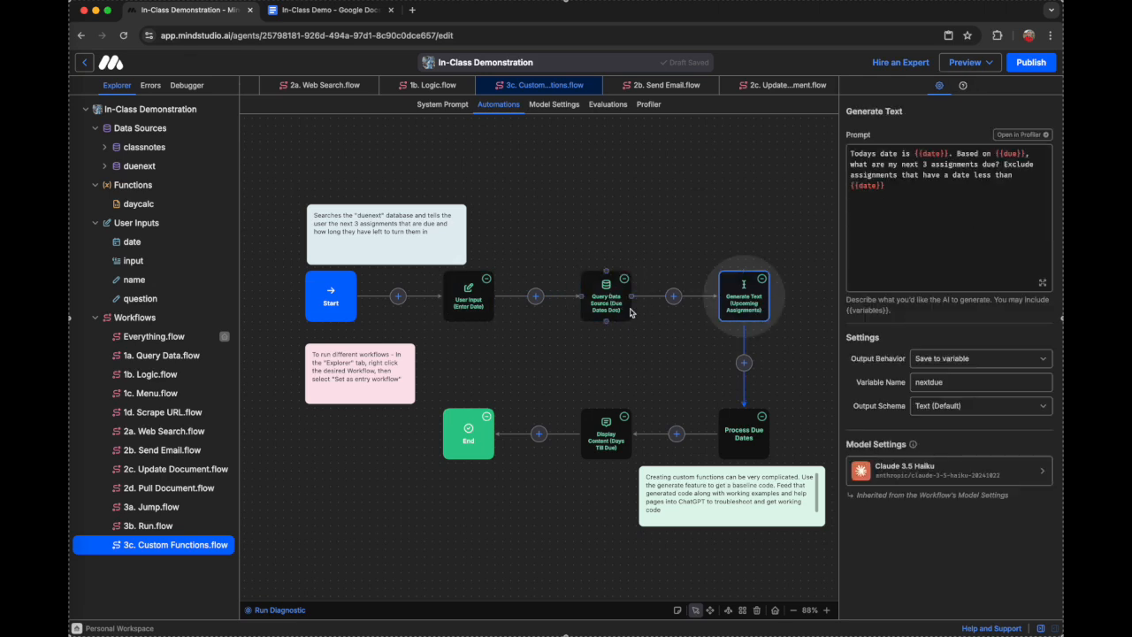
left_click(162, 357)
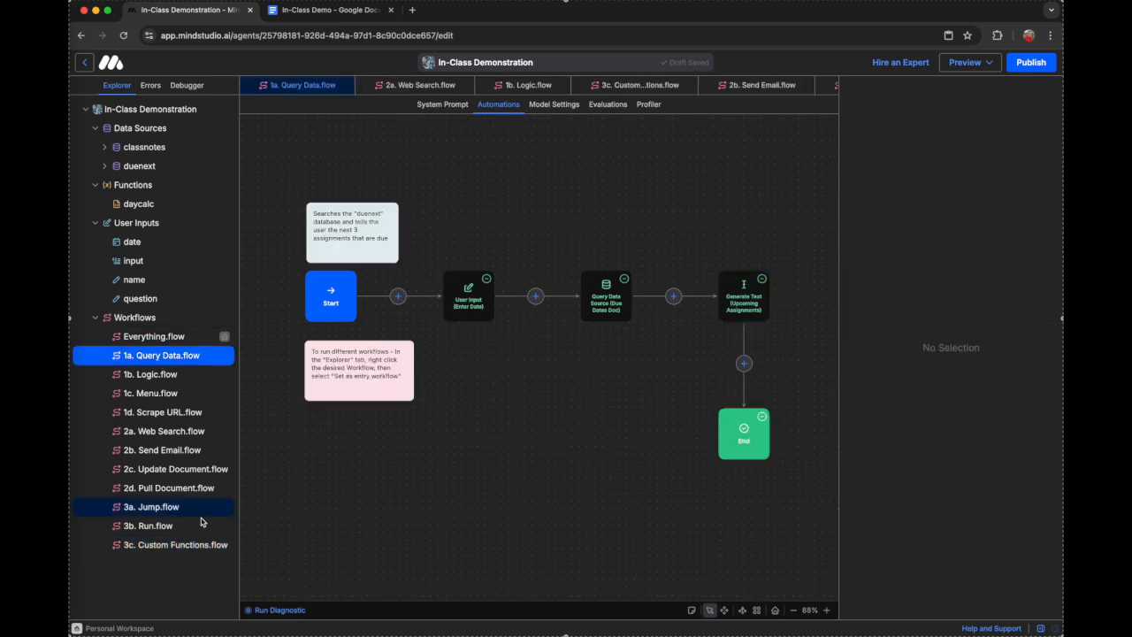
left_click(178, 544)
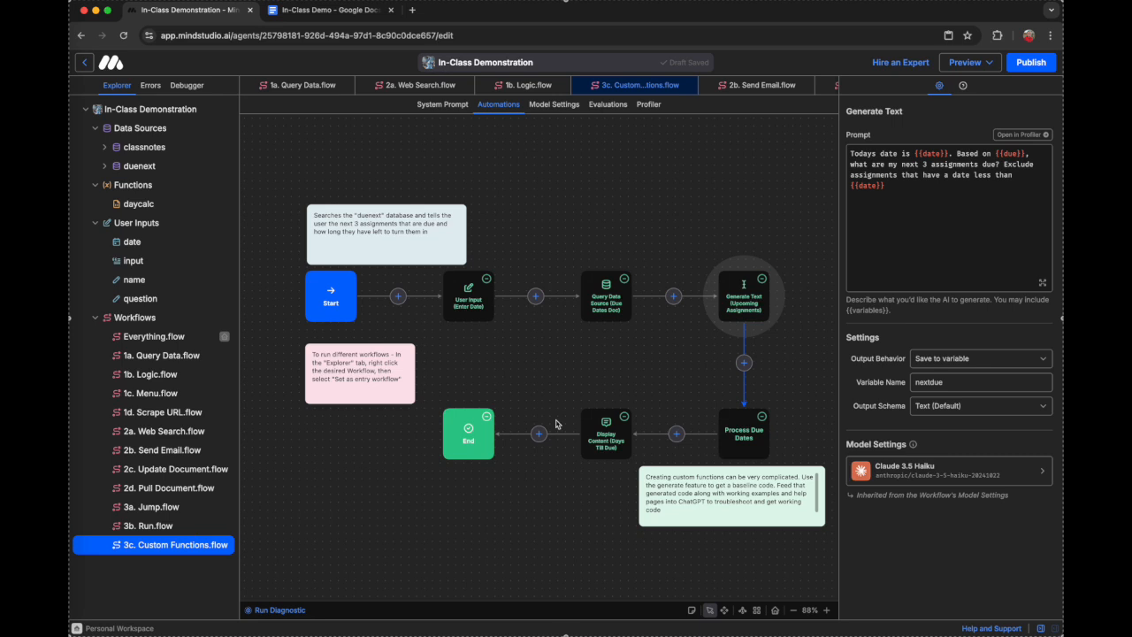
- Examine the Process Due Dates block's settings and the readme and code of its daycalc function
left_click(748, 437)
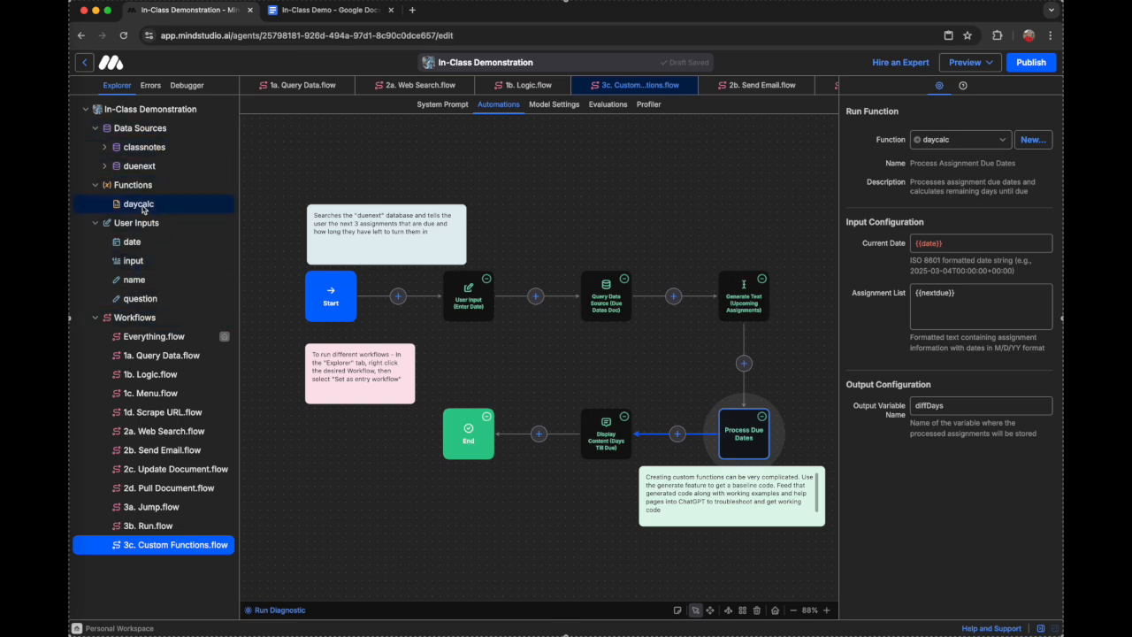
left_click(139, 204)
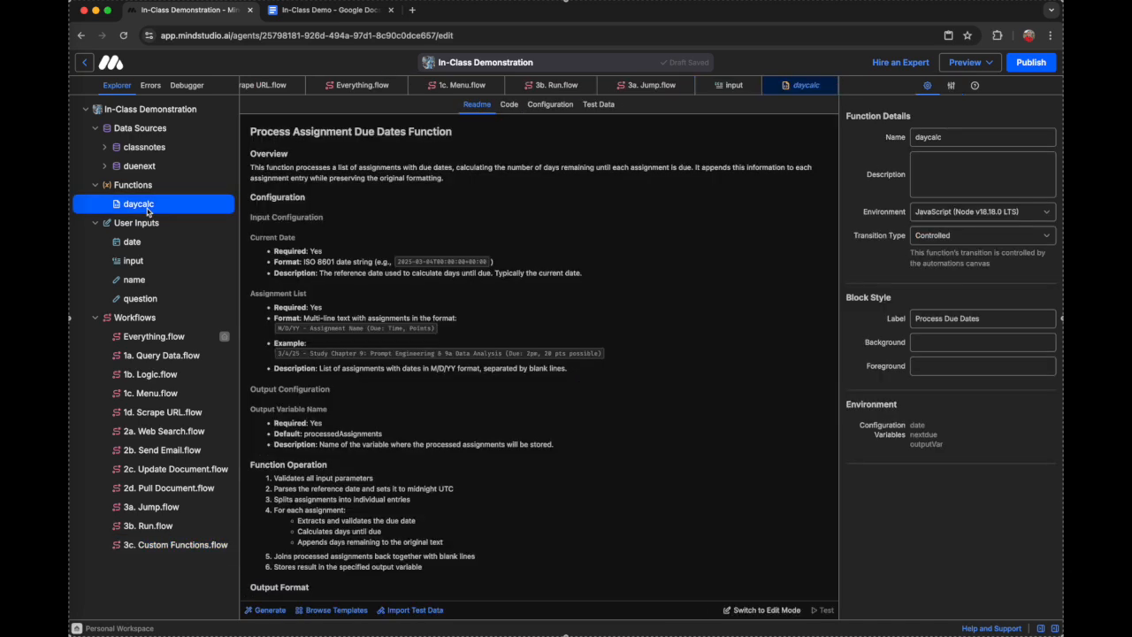
left_click(510, 112)
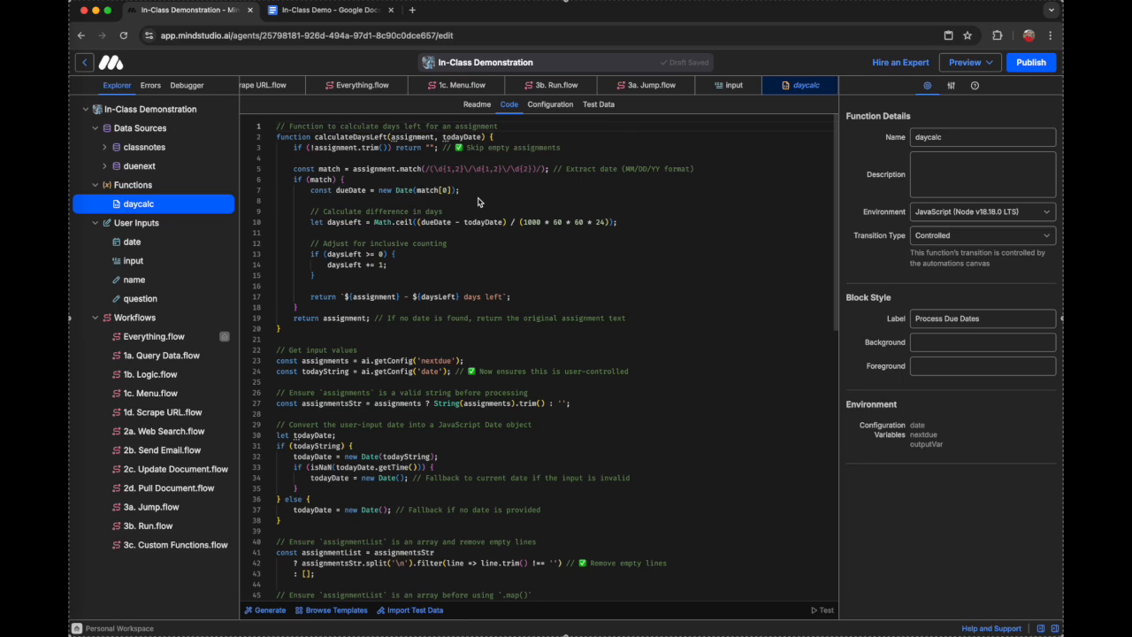
- Compare 1a. Query Data with 3c. Custom Functions again, and reopen the daycalc function's code
left_click(200, 356)
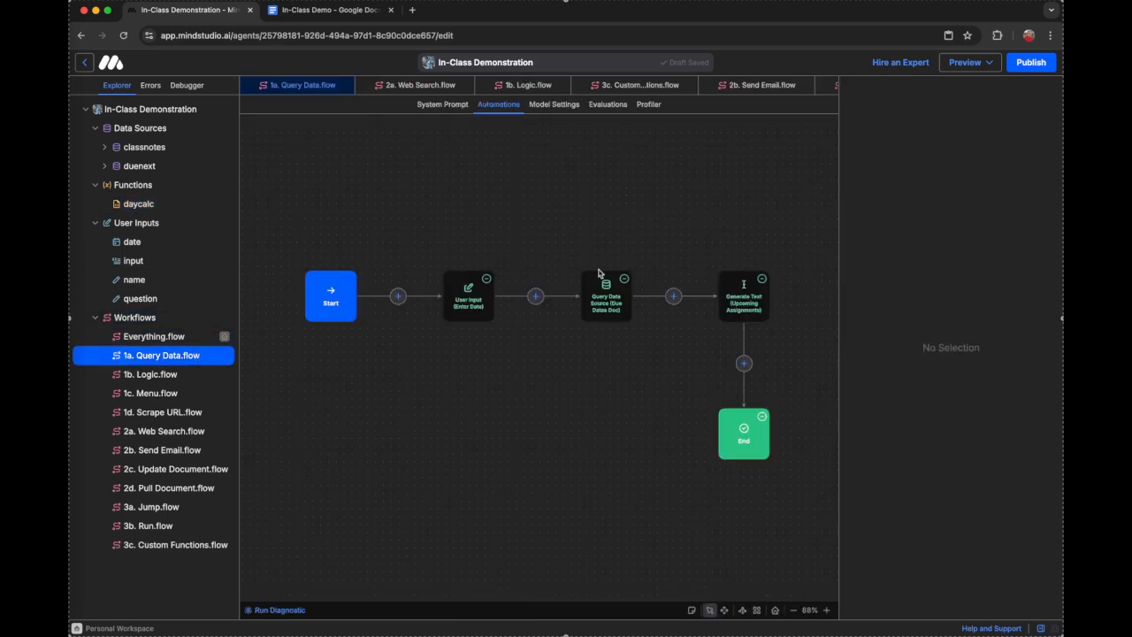
left_click(174, 546)
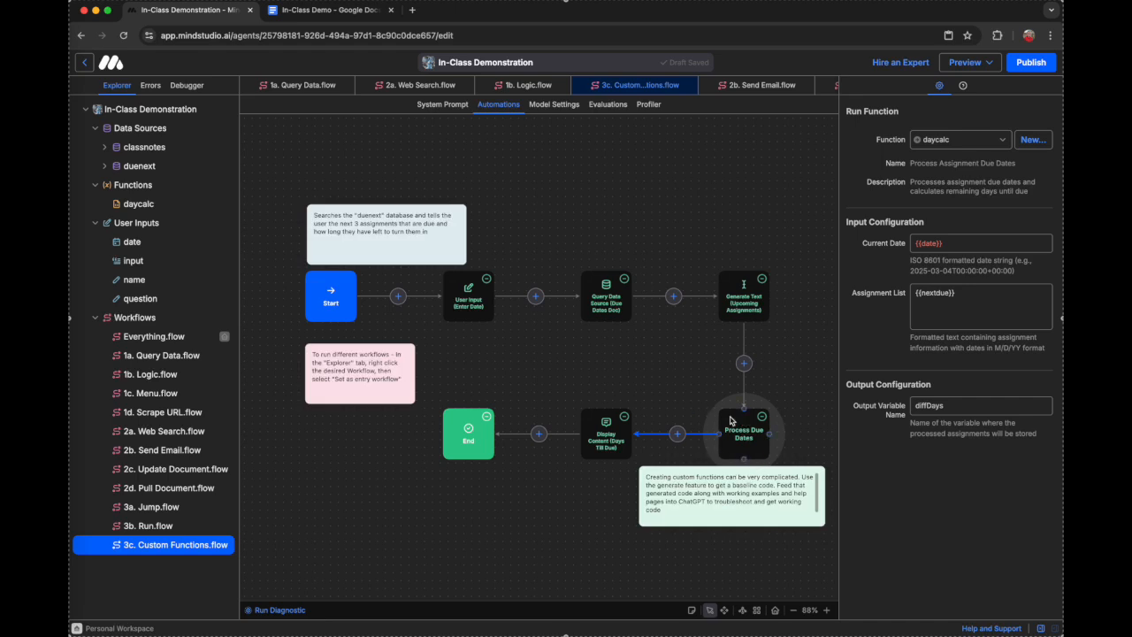
left_click(164, 206)
left_click(511, 106)
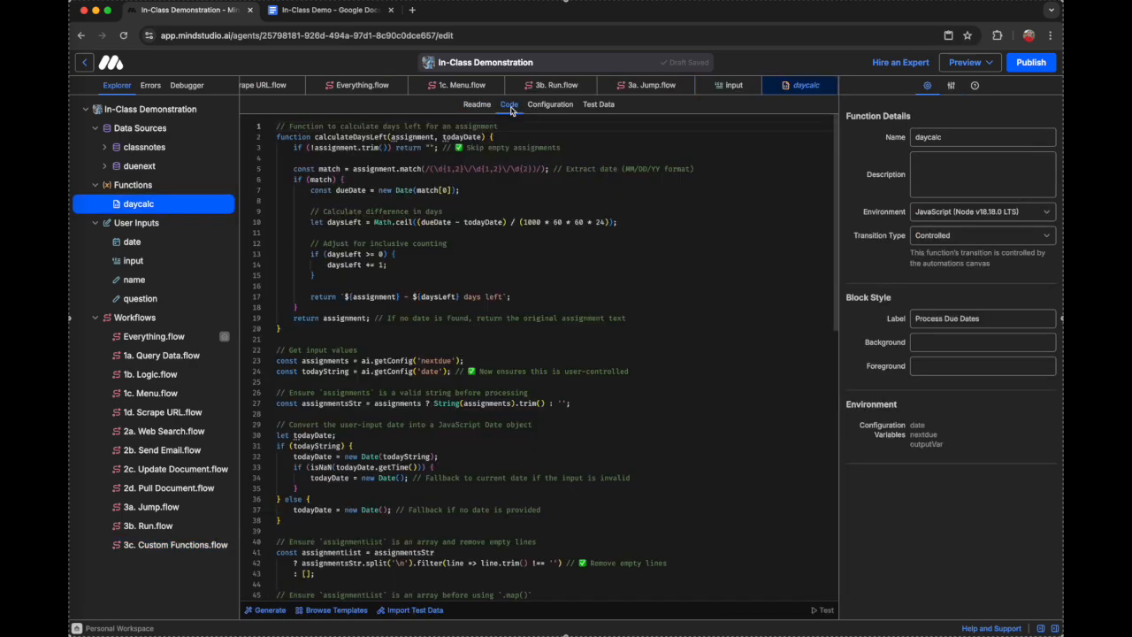
- Read through the daycalc function's code from start to end, and locate the option for generating code automatically
scroll(519, 216, "down", 10)
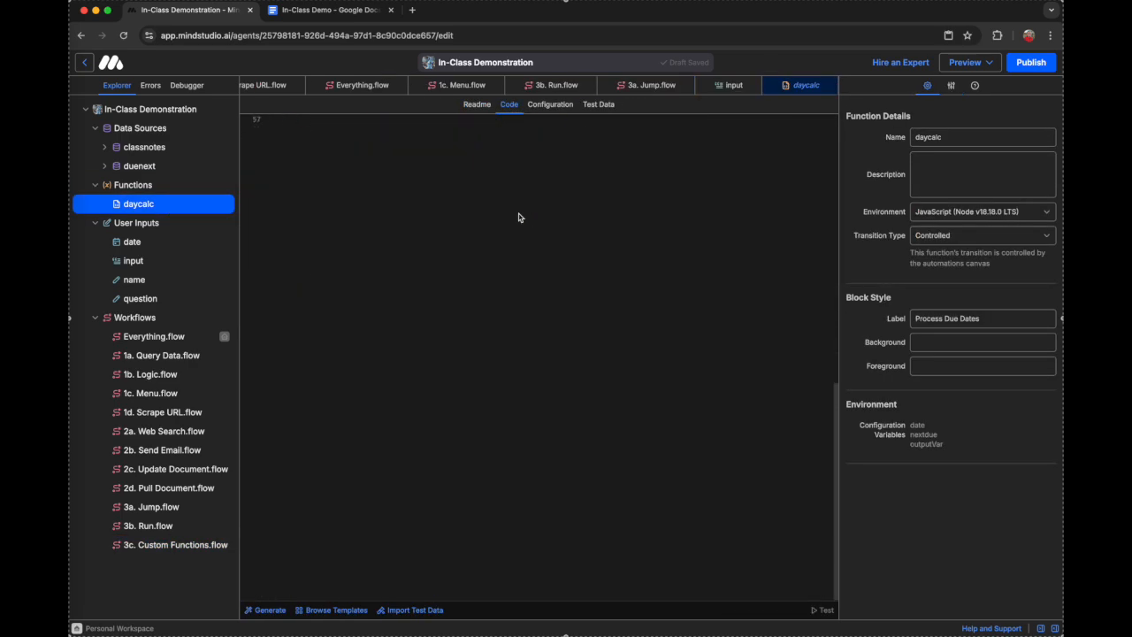
scroll(519, 217, "up", 10)
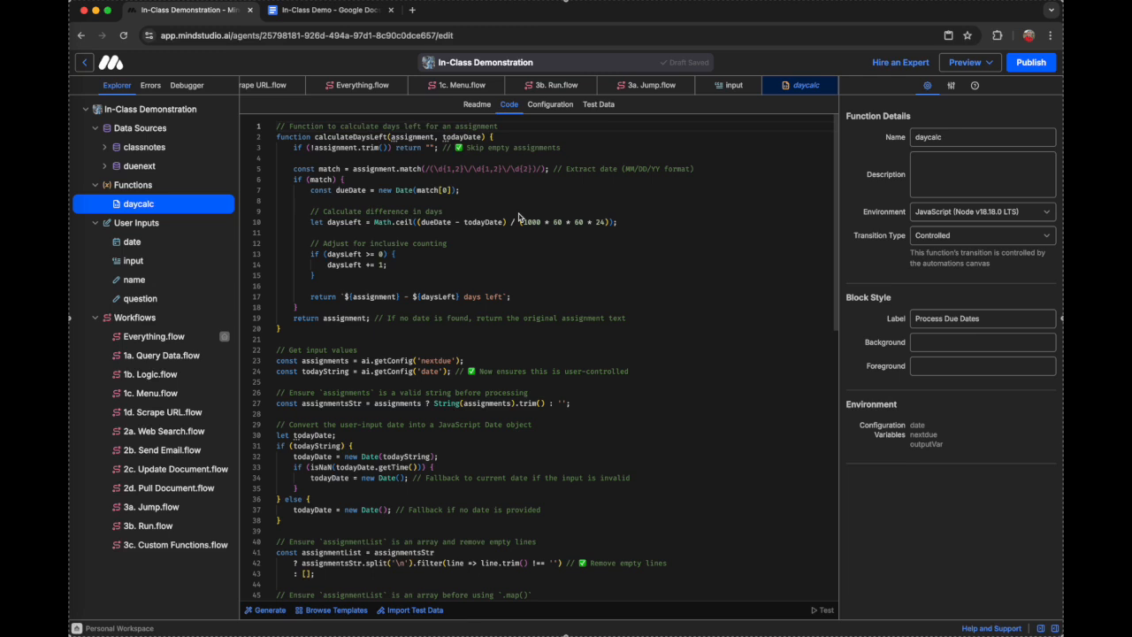
scroll(519, 217, "down", 5)
scroll(519, 216, "up", 5)
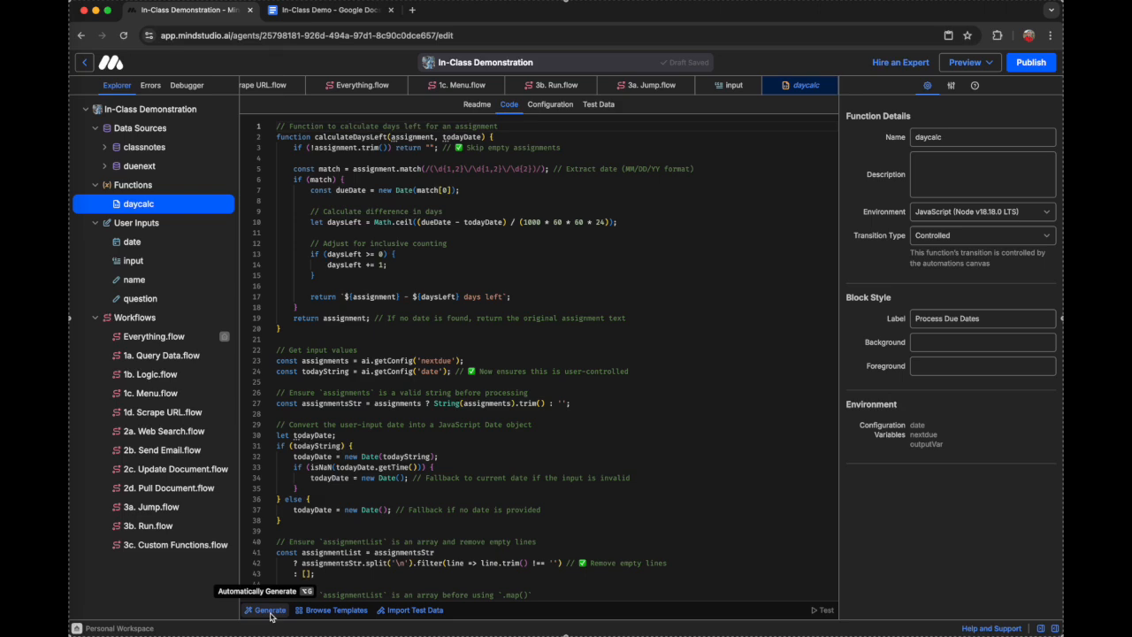
scroll(362, 372, "down", 8)
scroll(362, 372, "up", 8)
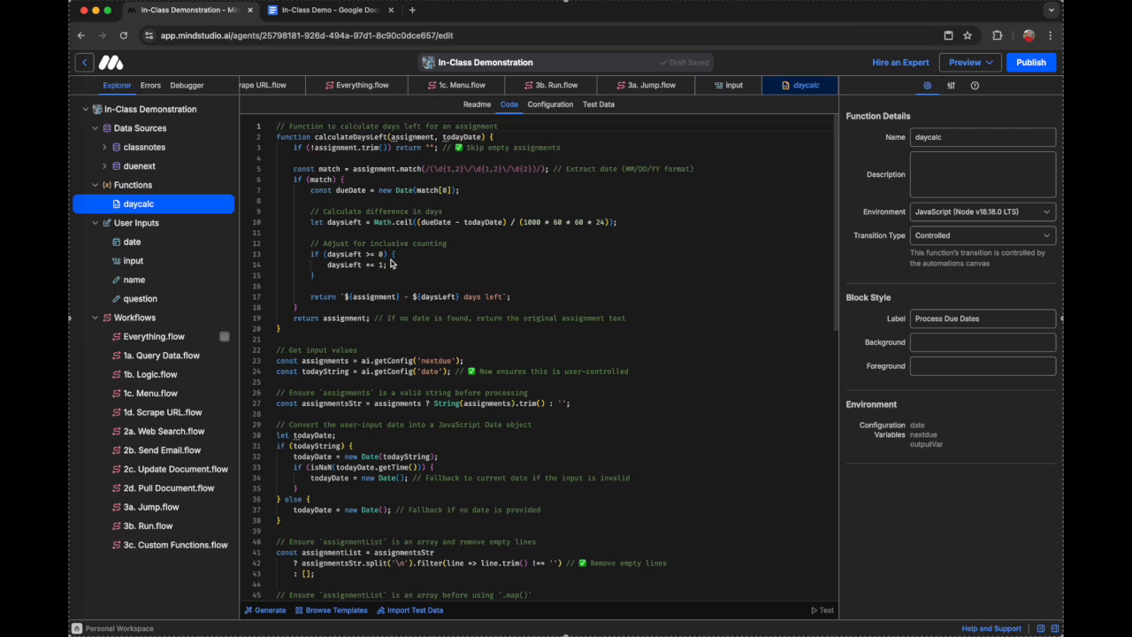
scroll(347, 351, "down", 10)
scroll(354, 345, "up", 10)
- Read the quick help on creating and setting up functions, and return to daycalc's function details
left_click(974, 85)
scroll(929, 306, "down", 5)
scroll(929, 305, "up", 6)
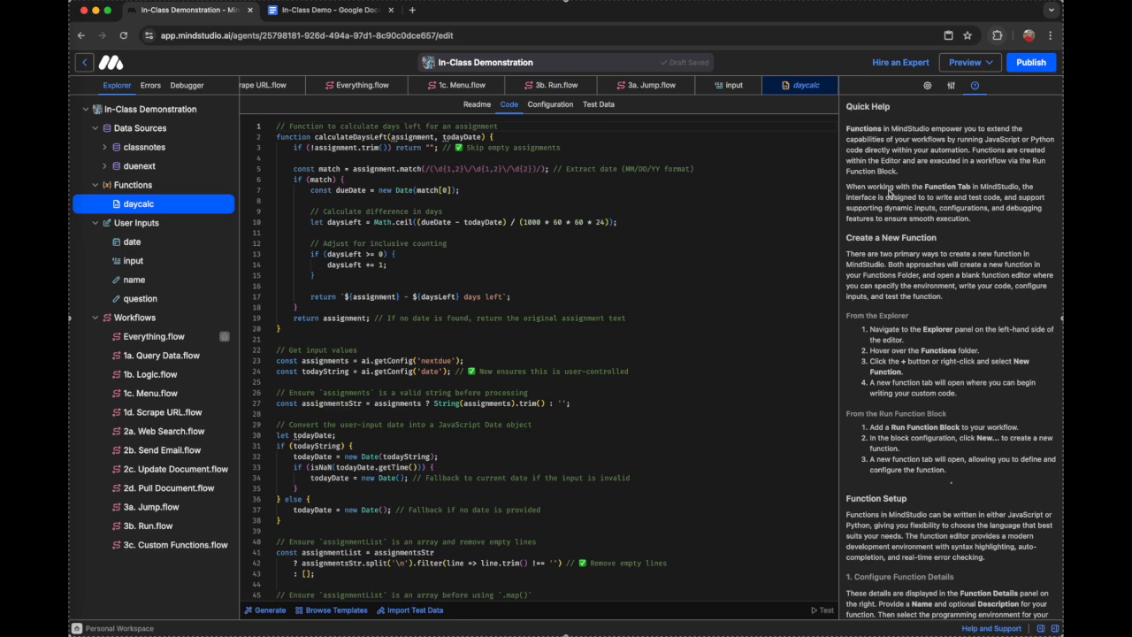
left_click(926, 85)
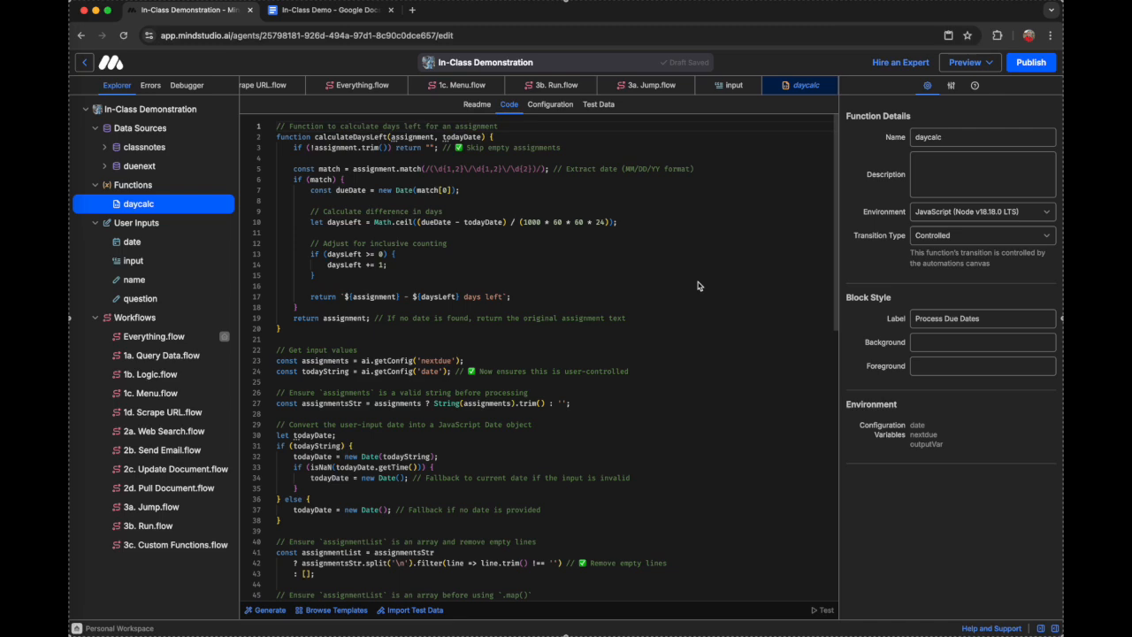
- Review how daycalc's code reads its inputs, calculates the days left and stores the processed assignment list
scroll(416, 340, "down", 10)
scroll(423, 365, "up", 10)
mouse_move(455, 299)
scroll(457, 352, "down", 10)
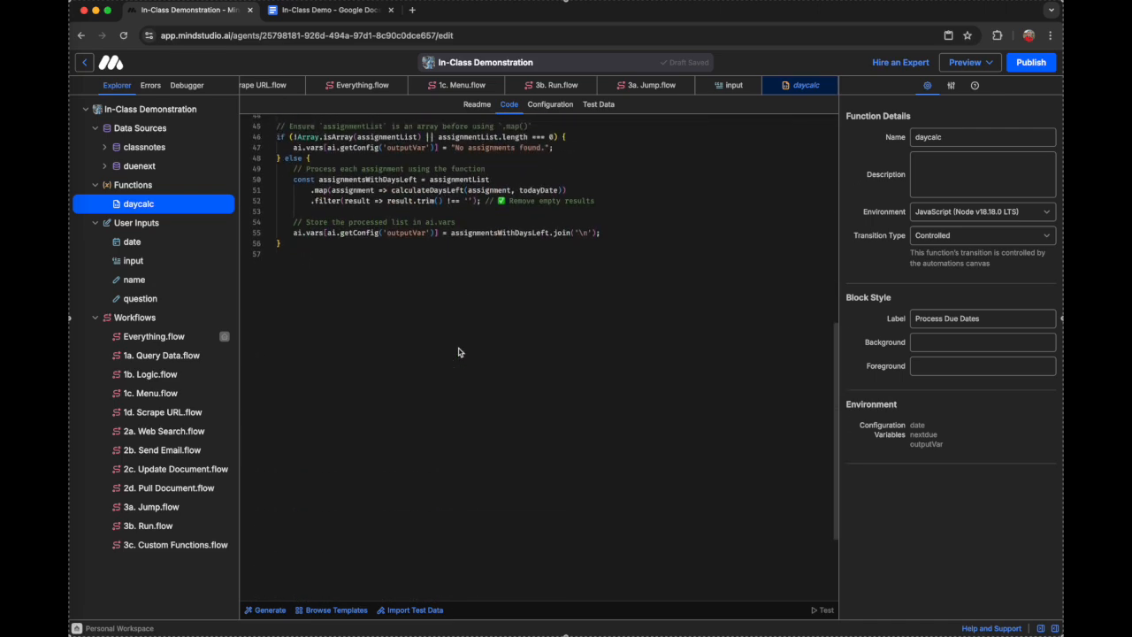
scroll(458, 352, "up", 10)
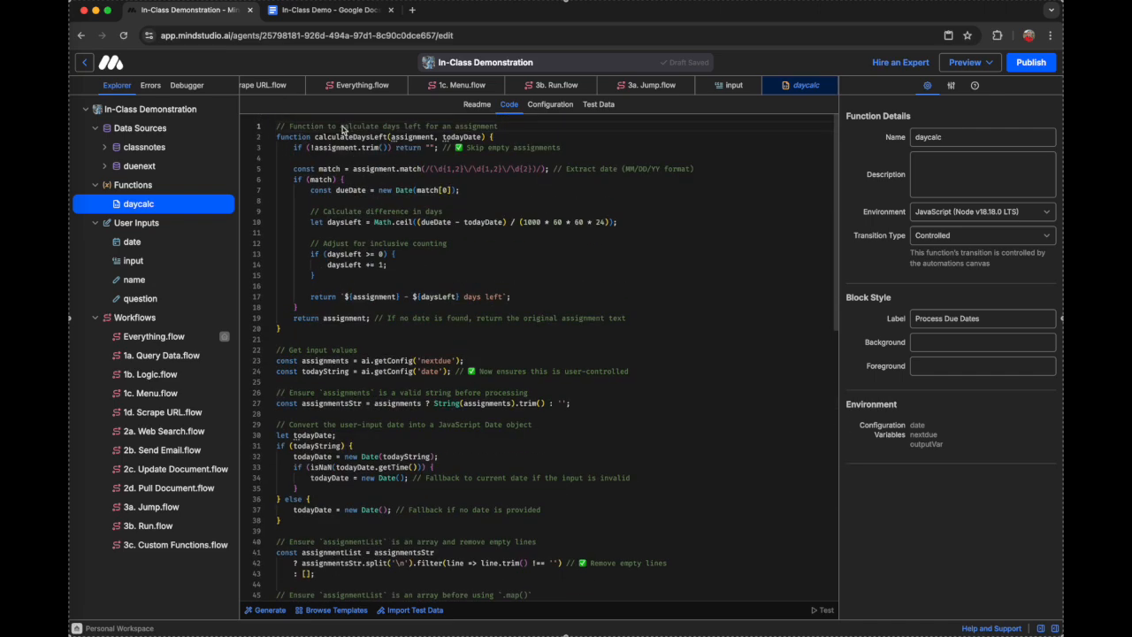
scroll(354, 336, "down", 5)
scroll(382, 453, "up", 5)
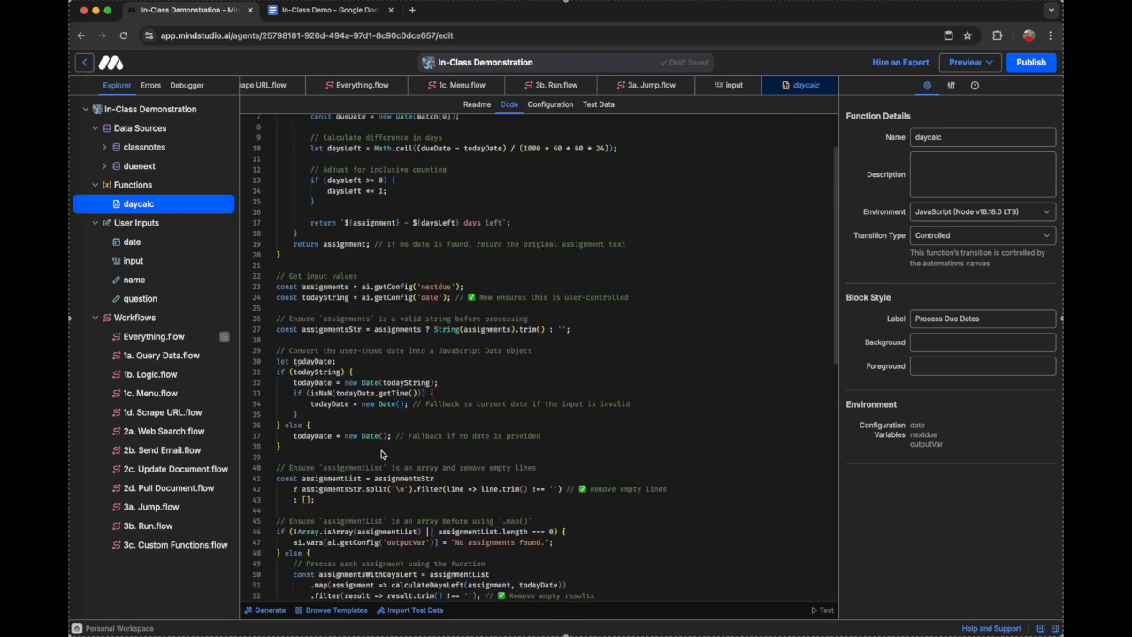
- Review daycalc's configuration code and the preview of its input and output fields, and return to the function's code
left_click(549, 105)
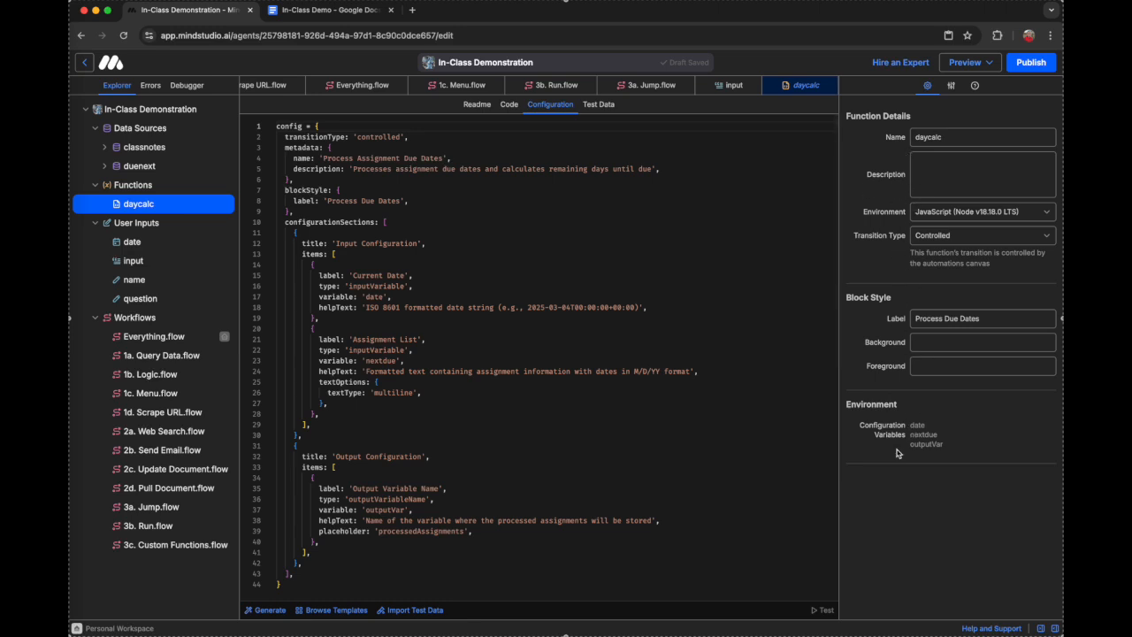
left_click(952, 86)
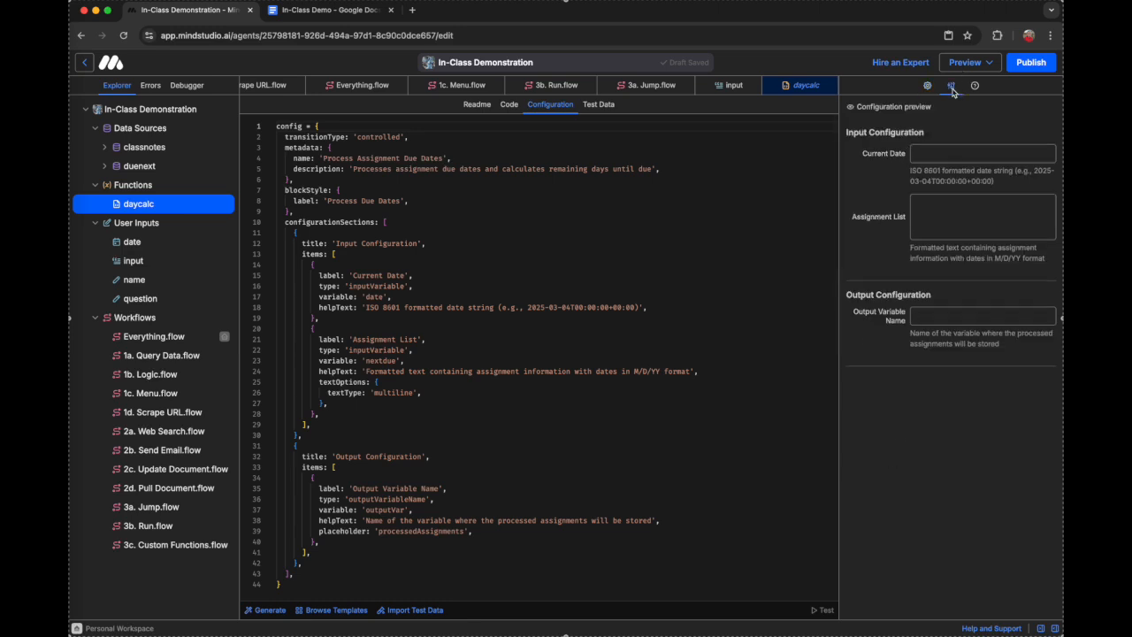
left_click(928, 88)
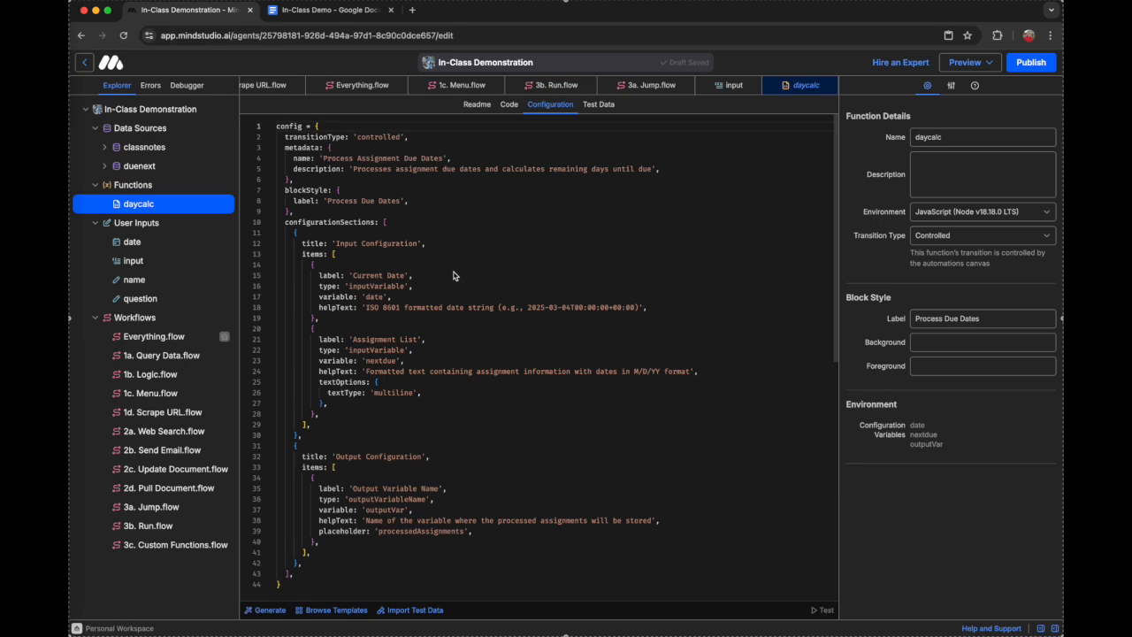
left_click(509, 106)
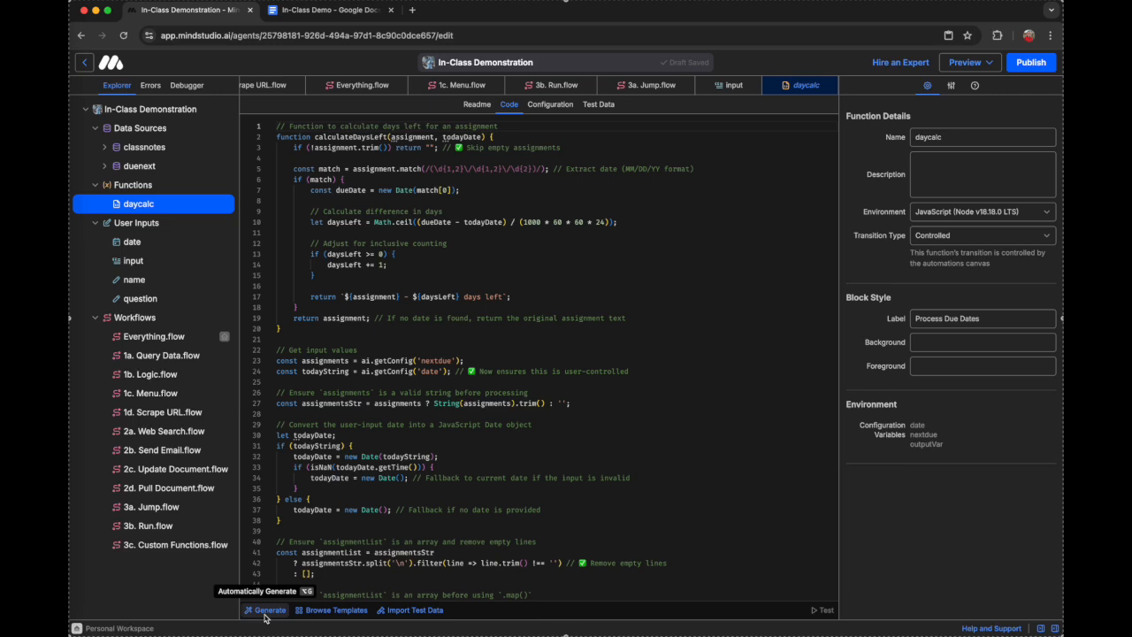
- Look through the example workflows in order, from 1a. Query Data to 3c. Custom Functions
left_click(177, 545)
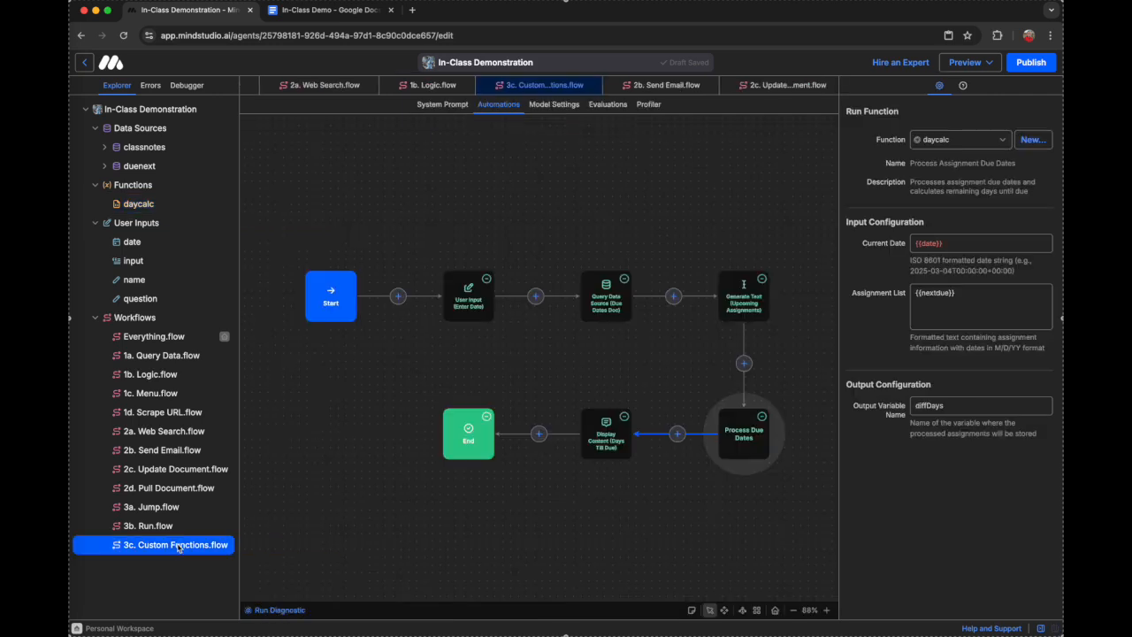
left_click(174, 362)
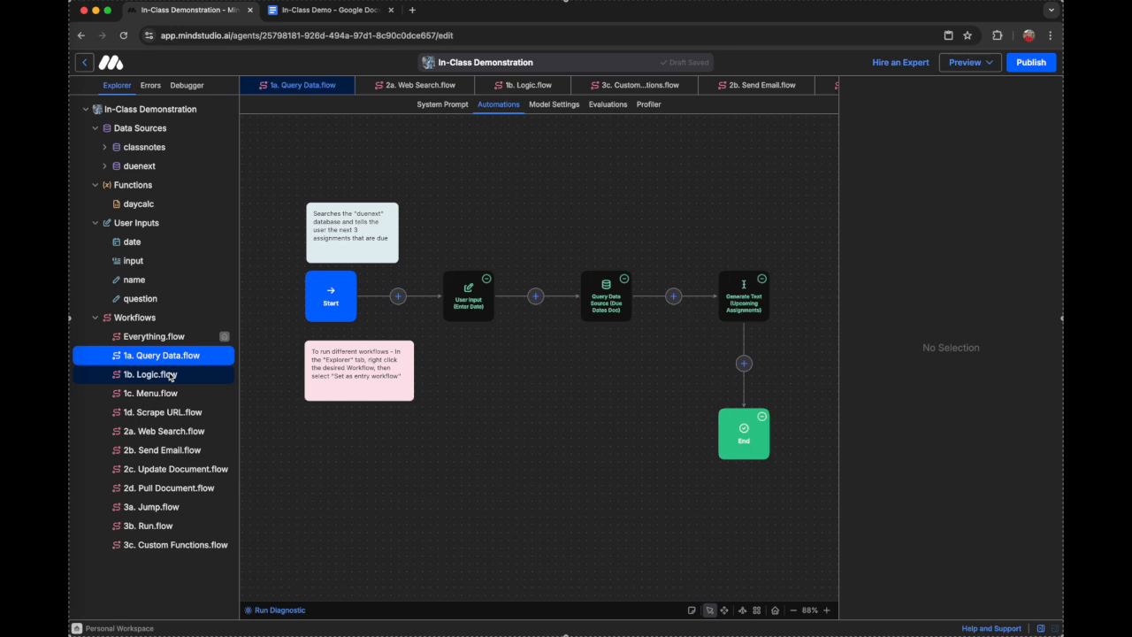
left_click(168, 375)
left_click(166, 394)
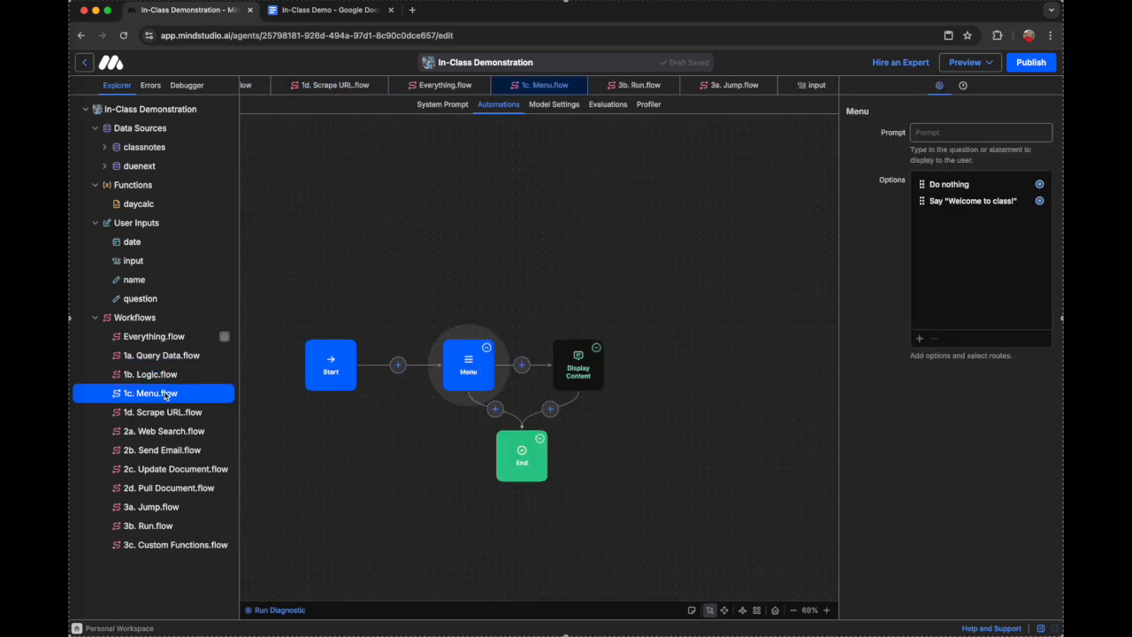
left_click(163, 412)
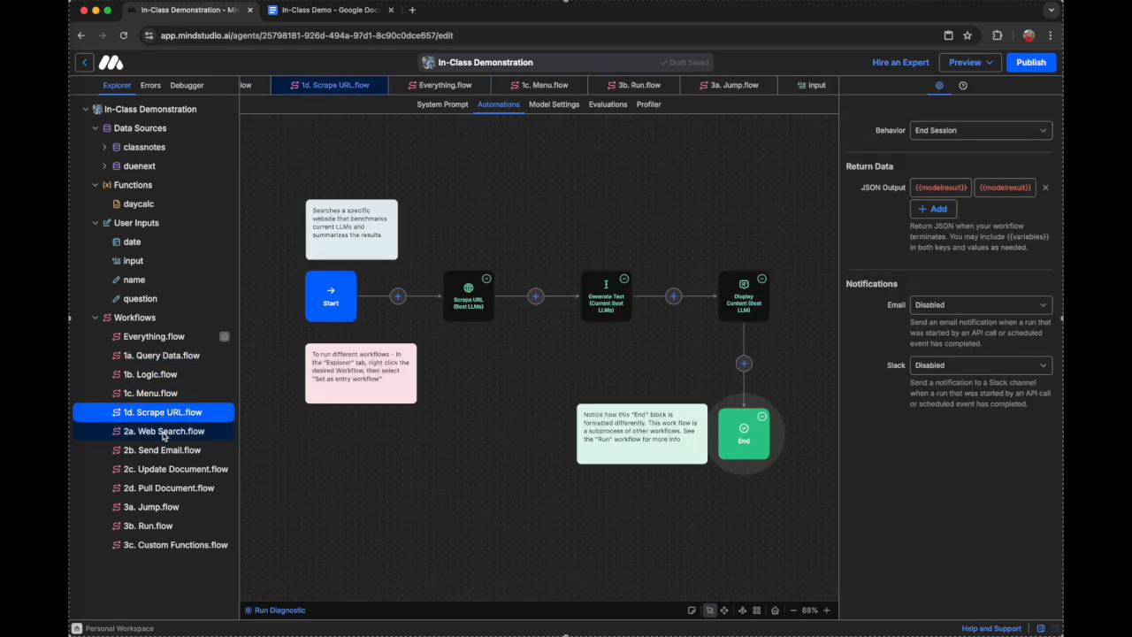
left_click(164, 431)
left_click(163, 450)
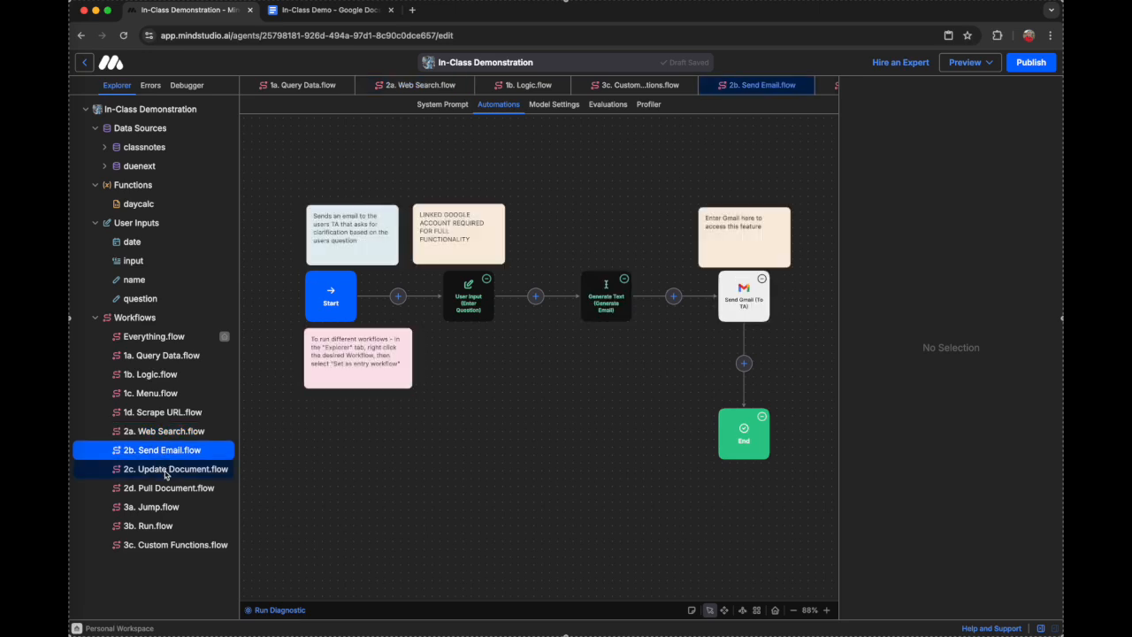
left_click(165, 469)
left_click(165, 488)
left_click(165, 507)
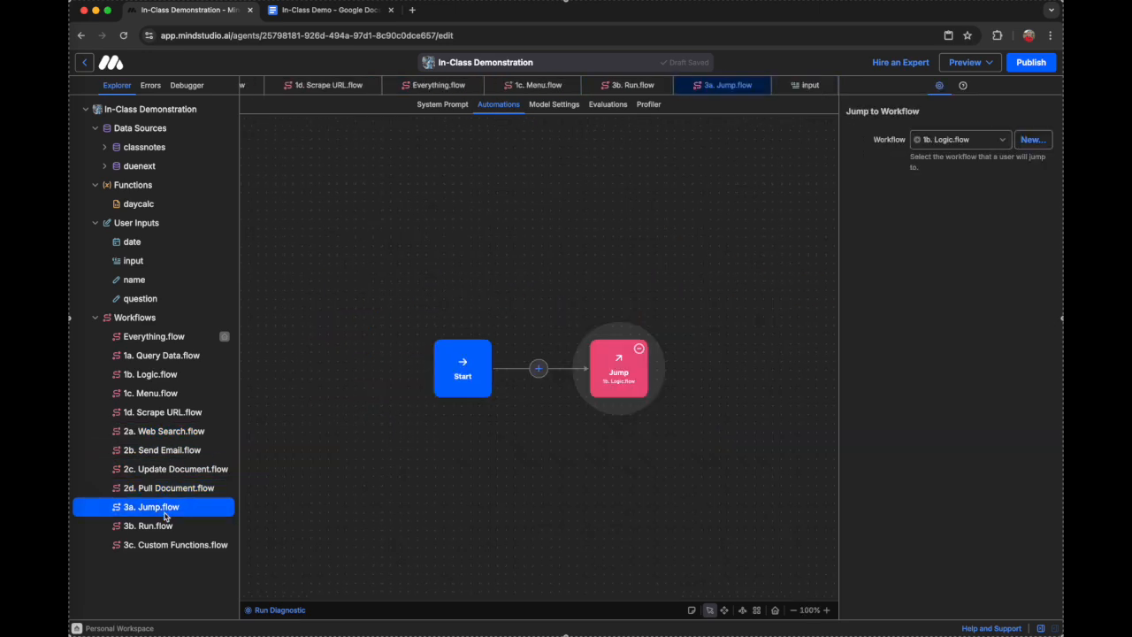
left_click(165, 526)
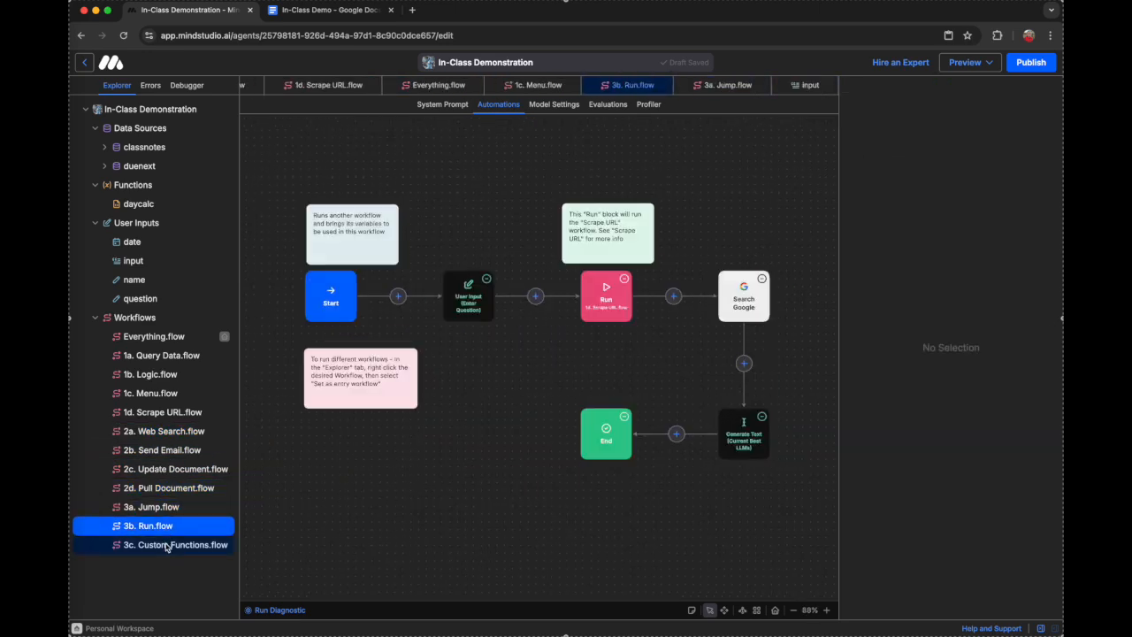
left_click(166, 545)
- Open Everything.flow and examine its beginning, from the Start block to the inputs collected by the User Input (Enter All Inputs) block
left_click(169, 338)
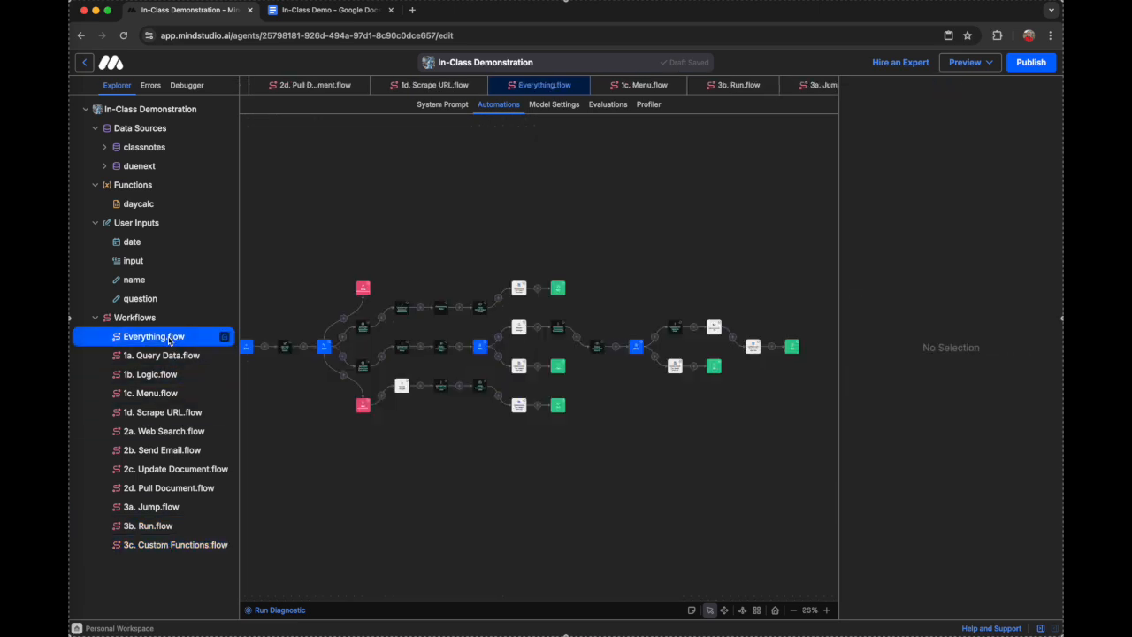
scroll(322, 361, "up", 10)
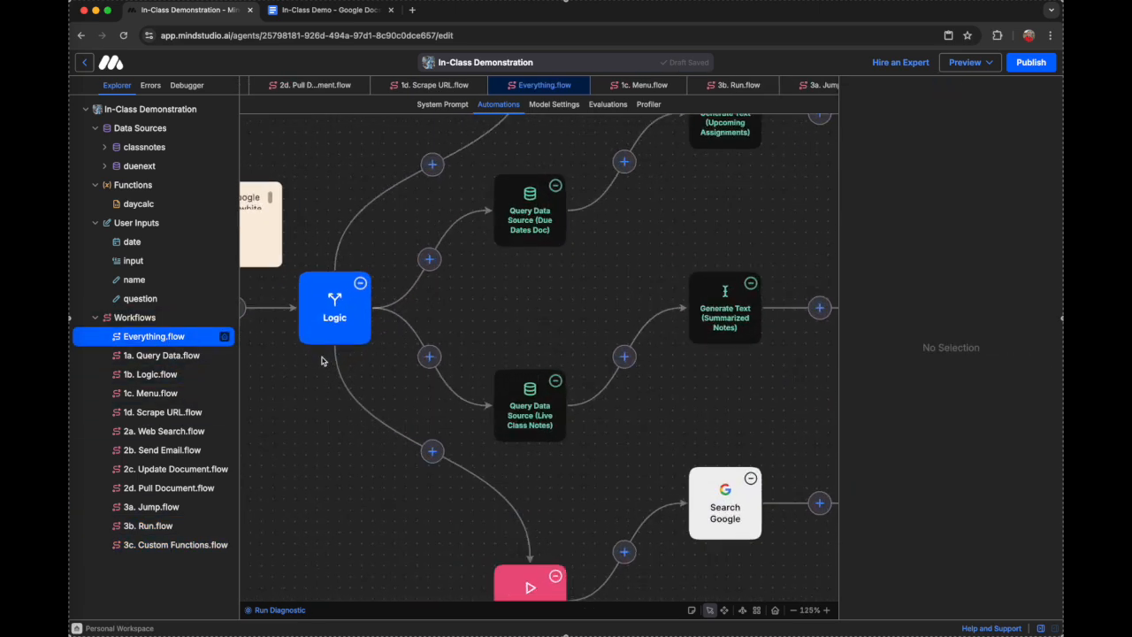
scroll(322, 360, "left", 8)
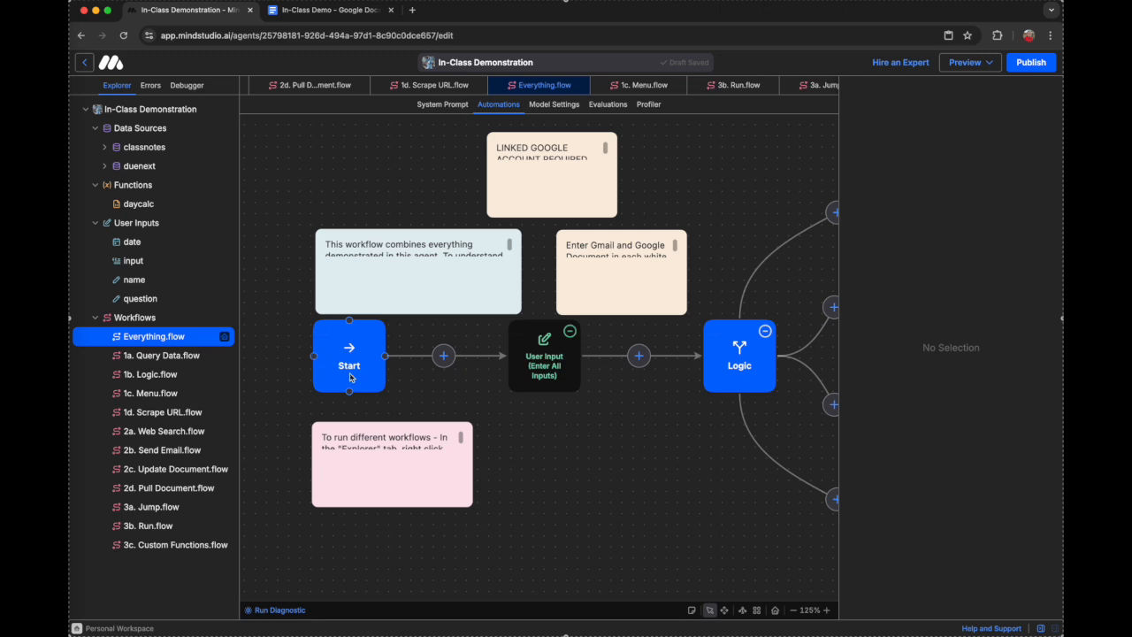
scroll(352, 377, "down", 1)
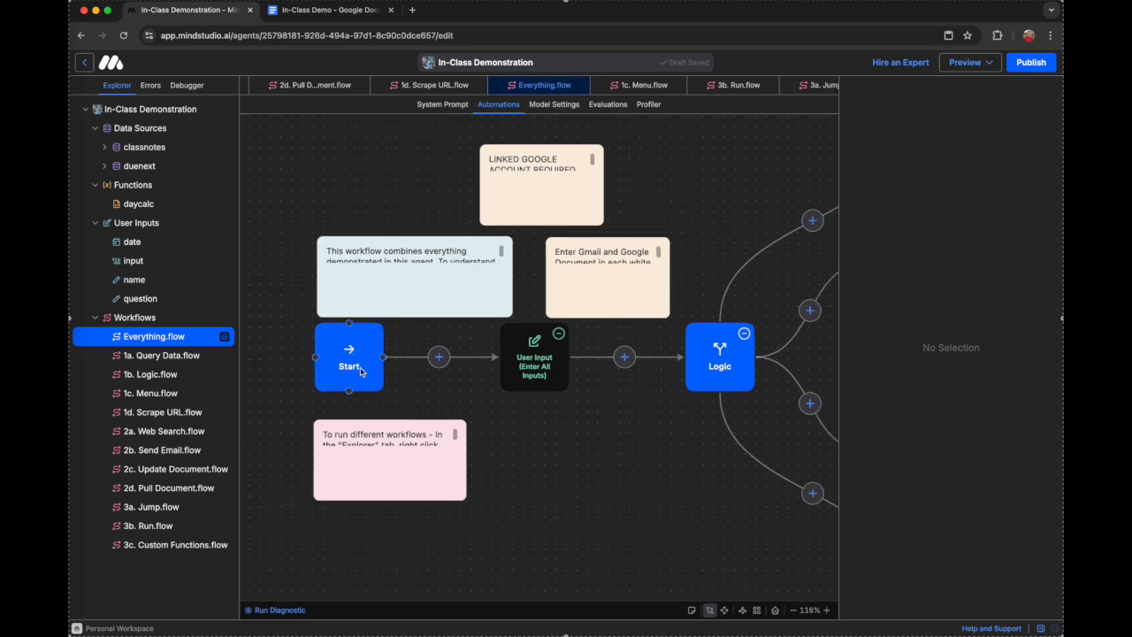
scroll(415, 358, "right", 3)
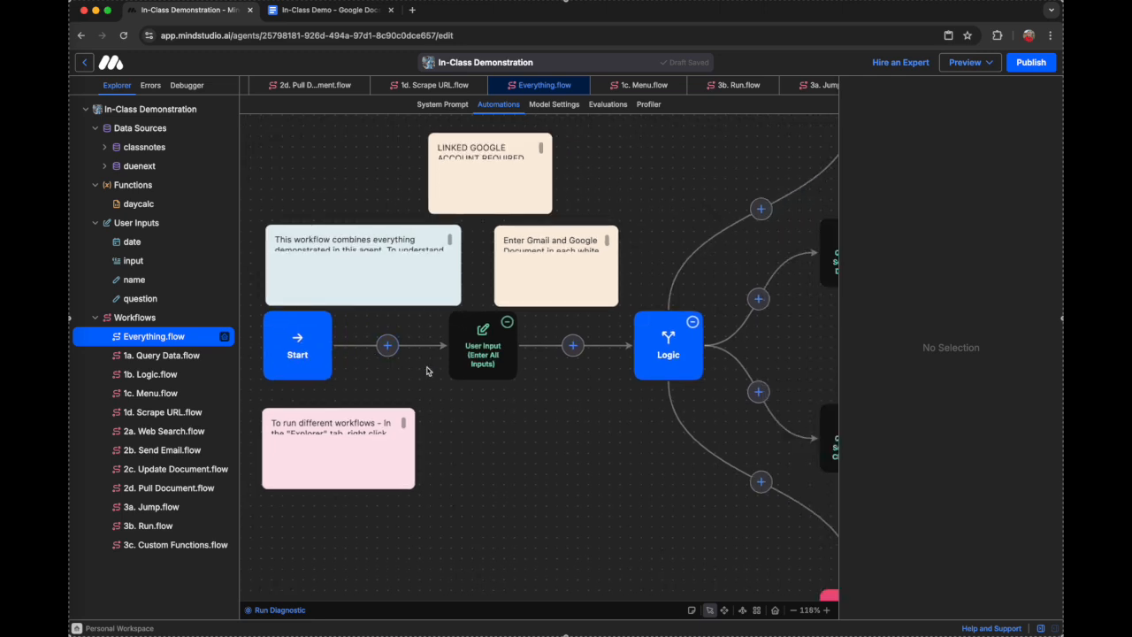
left_click(482, 350)
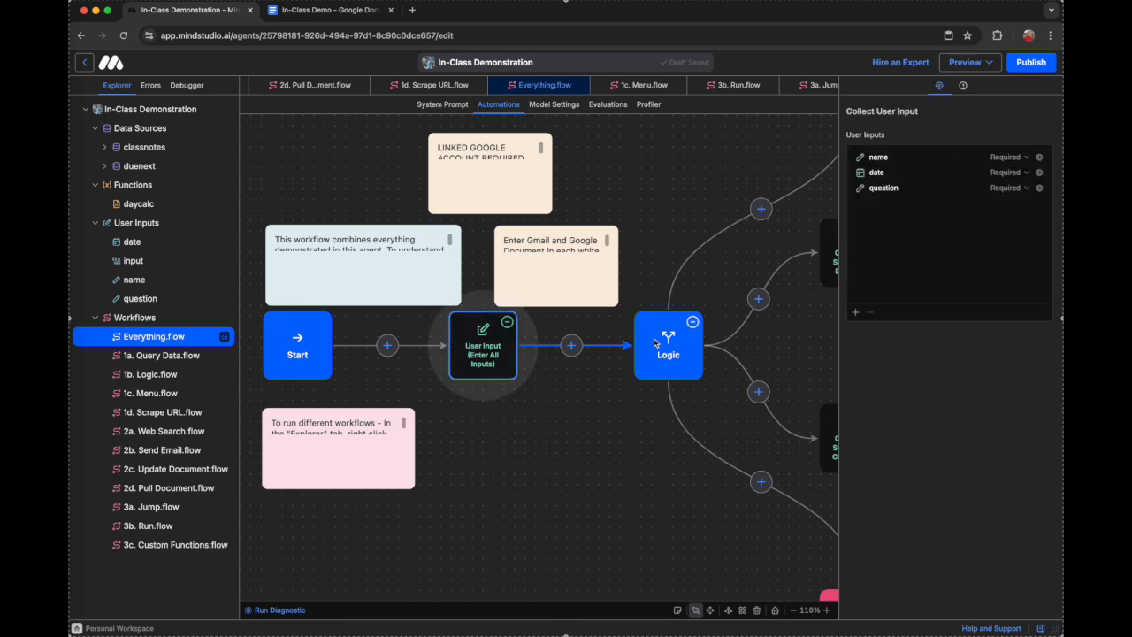
- Examine the Logic block's conditions in Everything.flow and the block each condition routes to
left_click(667, 355)
scroll(627, 388, "right", 5)
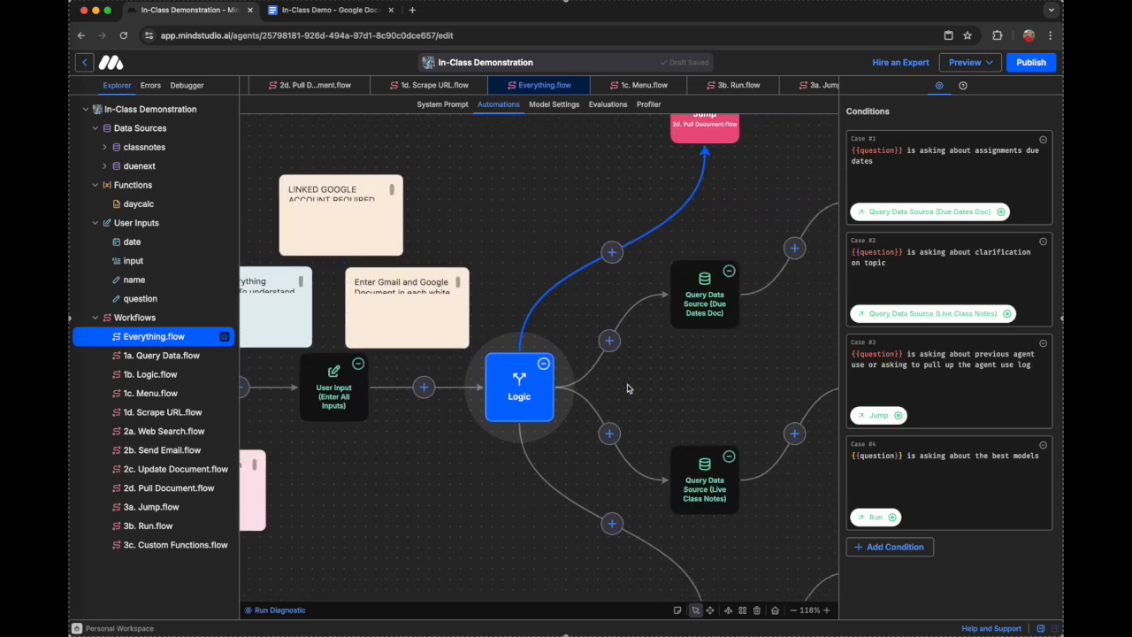
scroll(433, 376, "up", 3)
scroll(433, 376, "right", 2)
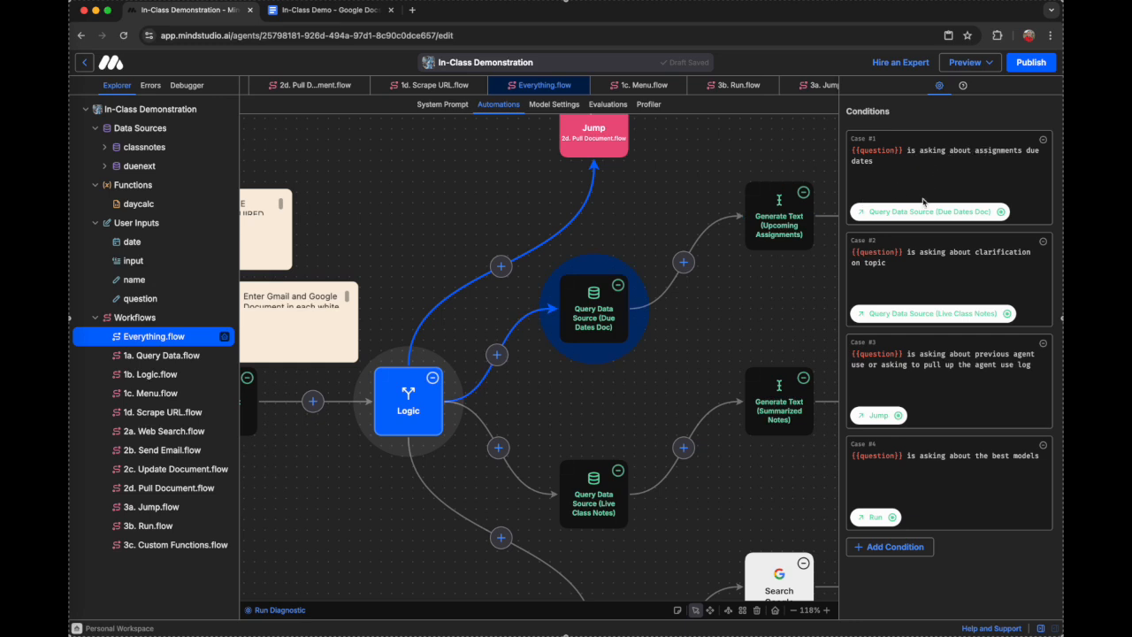
scroll(535, 350, "up", 3)
scroll(536, 350, "right", 5)
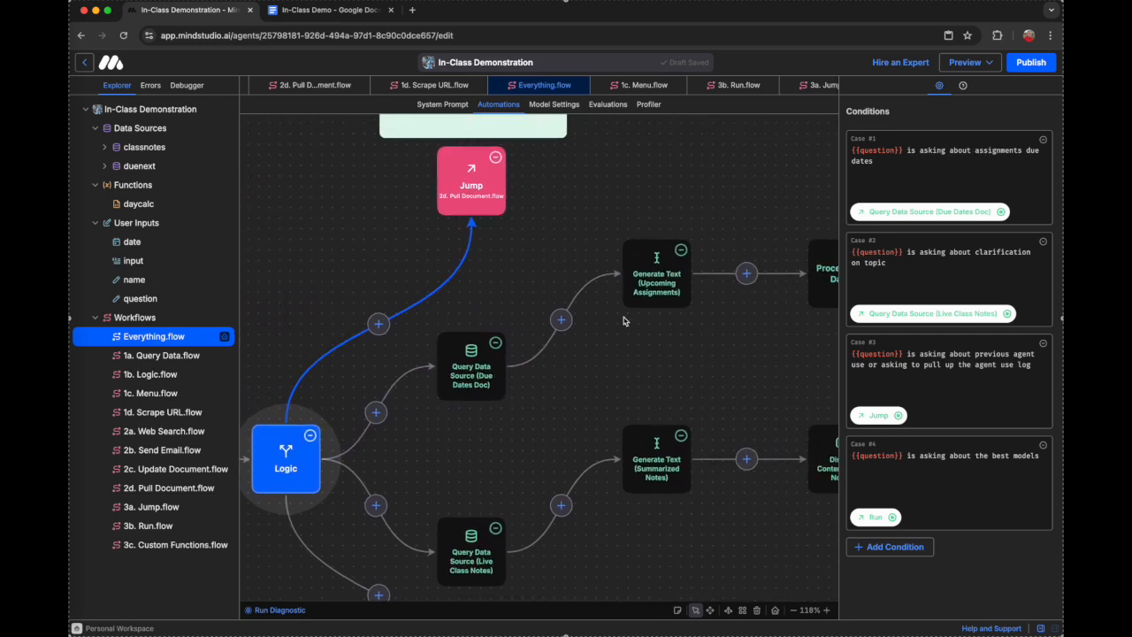
scroll(630, 294, "down", 3)
scroll(630, 294, "left", 3)
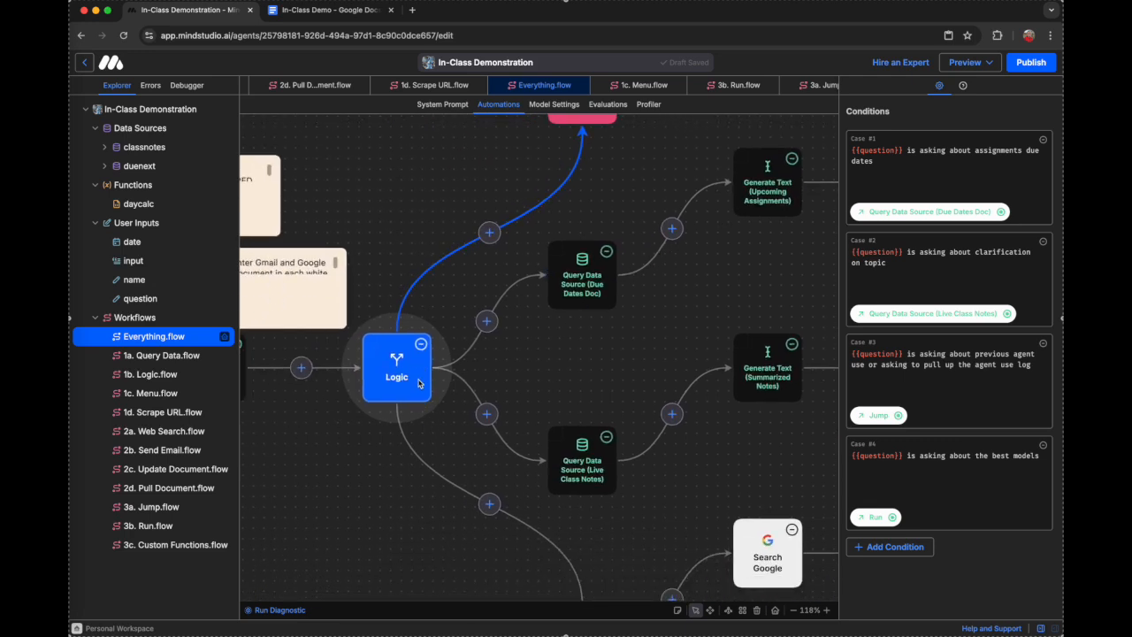
- Trace the due dates and live class notes branches that lead away from the Logic block
scroll(616, 460, "down", 2)
scroll(616, 460, "left", 4)
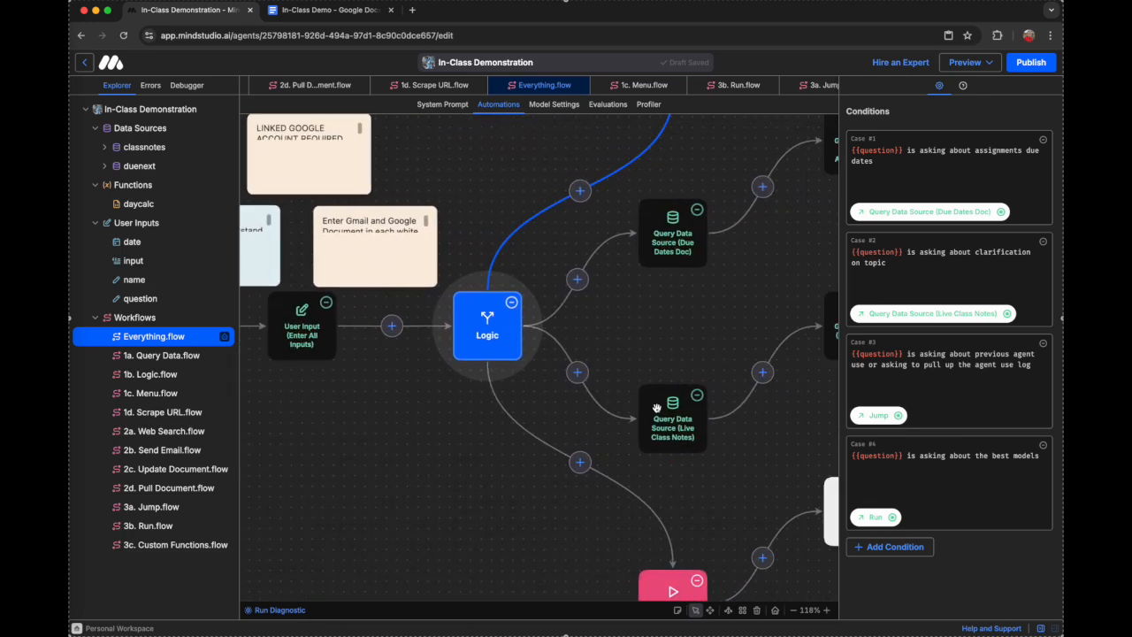
scroll(656, 407, "right", 15)
scroll(656, 407, "up", 5)
scroll(656, 407, "left", 12)
scroll(656, 406, "down", 4)
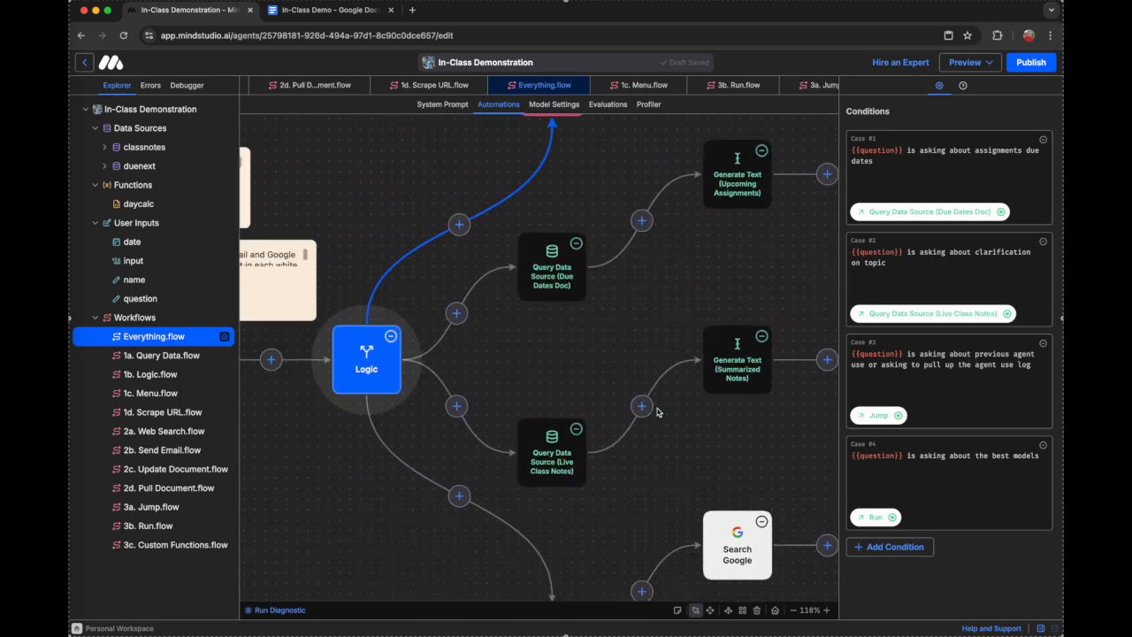
scroll(656, 412, "down", 1)
scroll(656, 411, "left", 1)
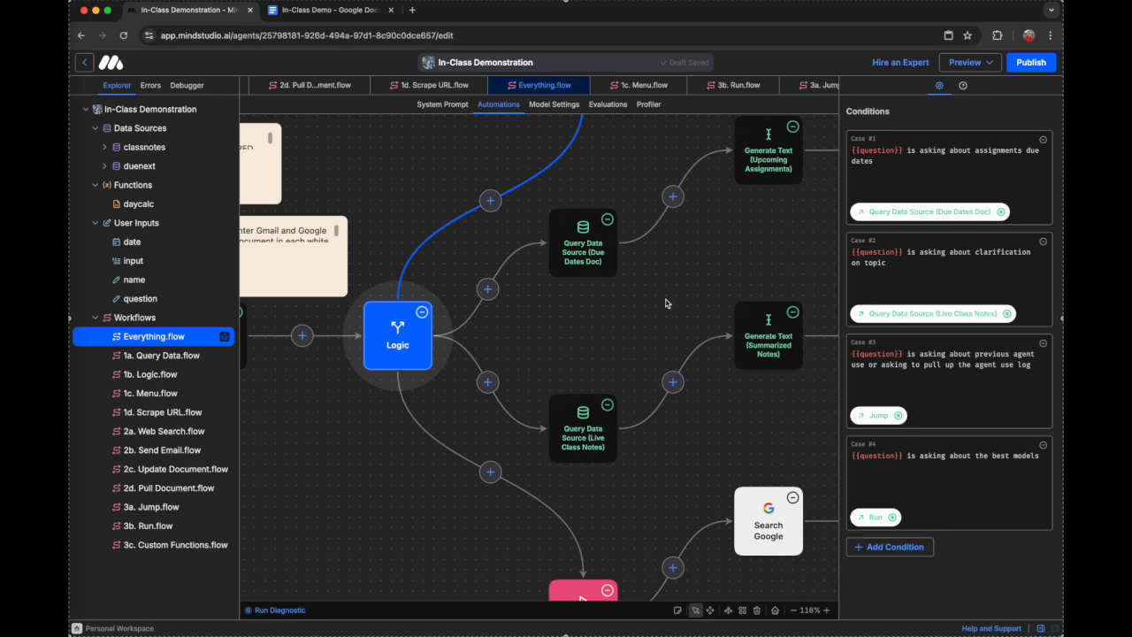
- Check the In-Class Demo document in Google Docs, and return to MindStudio to compare the Jump block with 2d. Pull Document
left_click(297, 12)
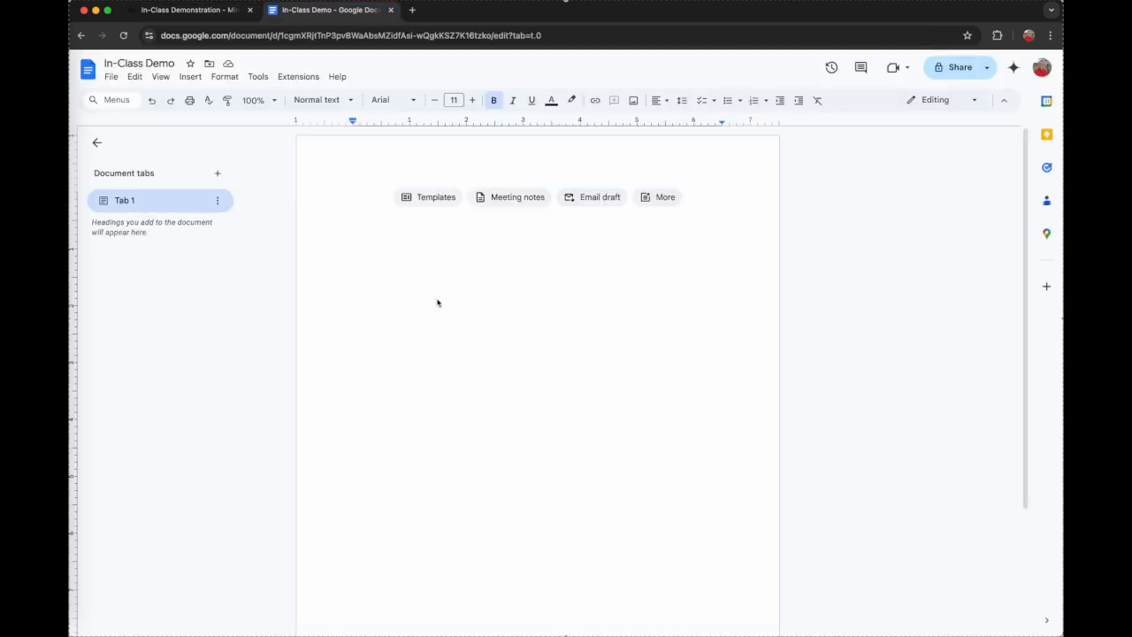
left_click(205, 12)
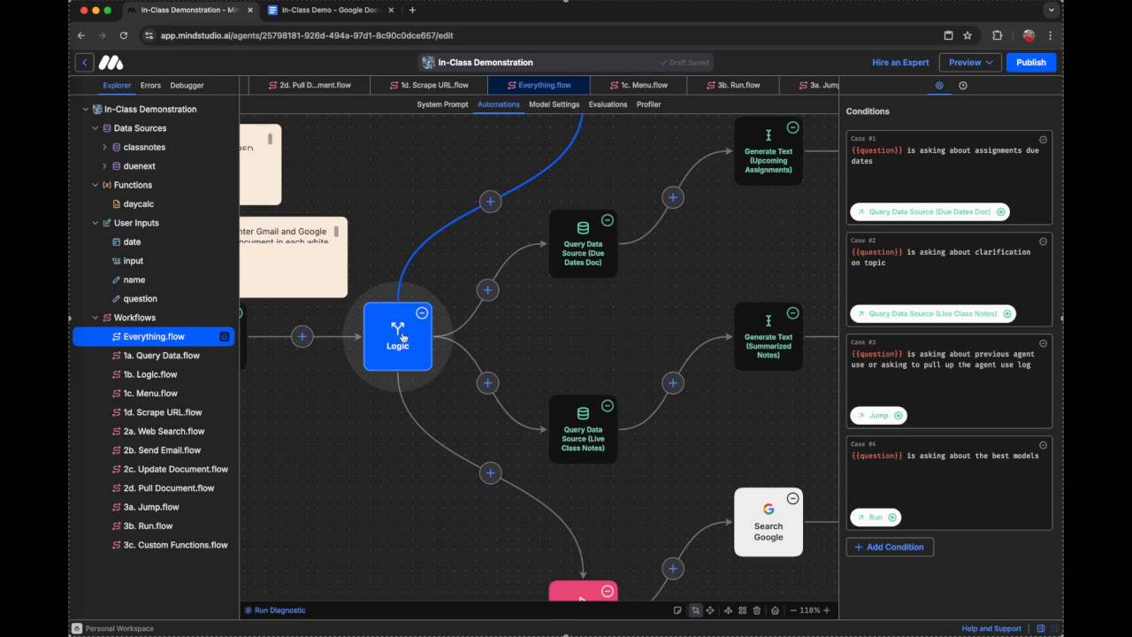
scroll(403, 336, "up", 5)
scroll(402, 336, "right", 4)
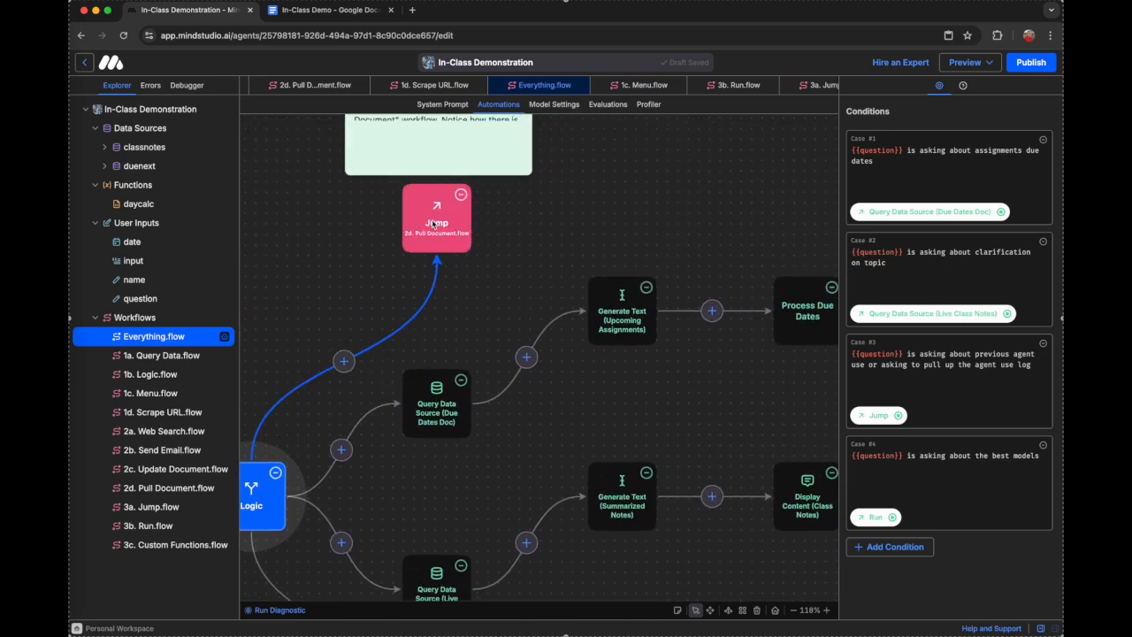
left_click(159, 490)
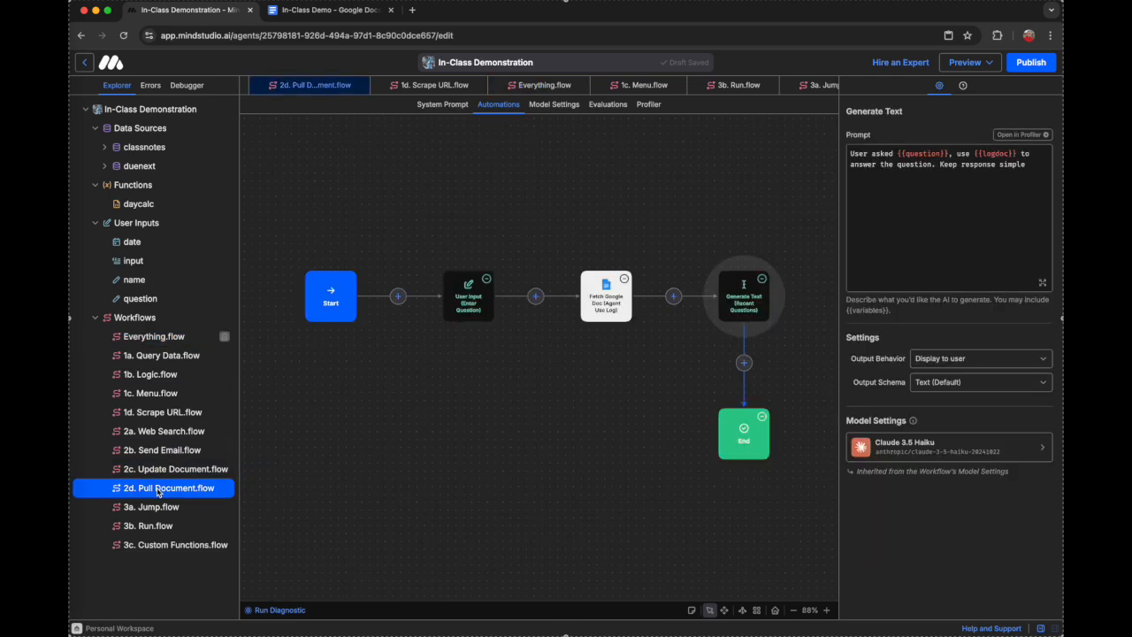
- Reopen Everything.flow and locate the Run block on the Logic block's best models branch
left_click(164, 337)
scroll(412, 343, "down", 1)
scroll(412, 343, "left", 1)
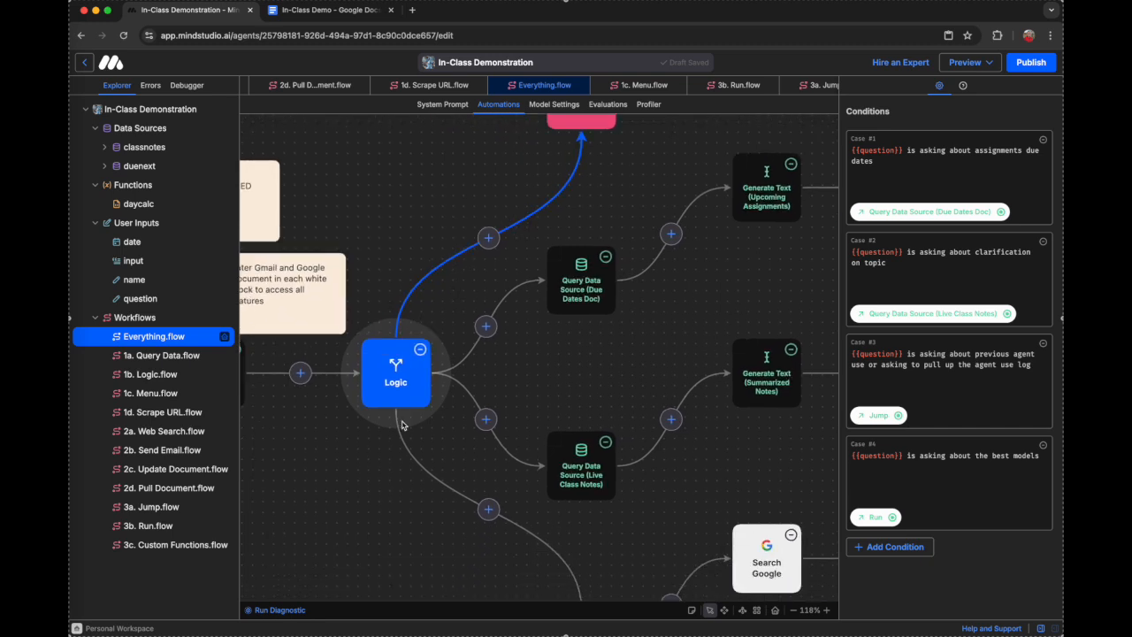
scroll(407, 393, "down", 5)
scroll(407, 394, "right", 2)
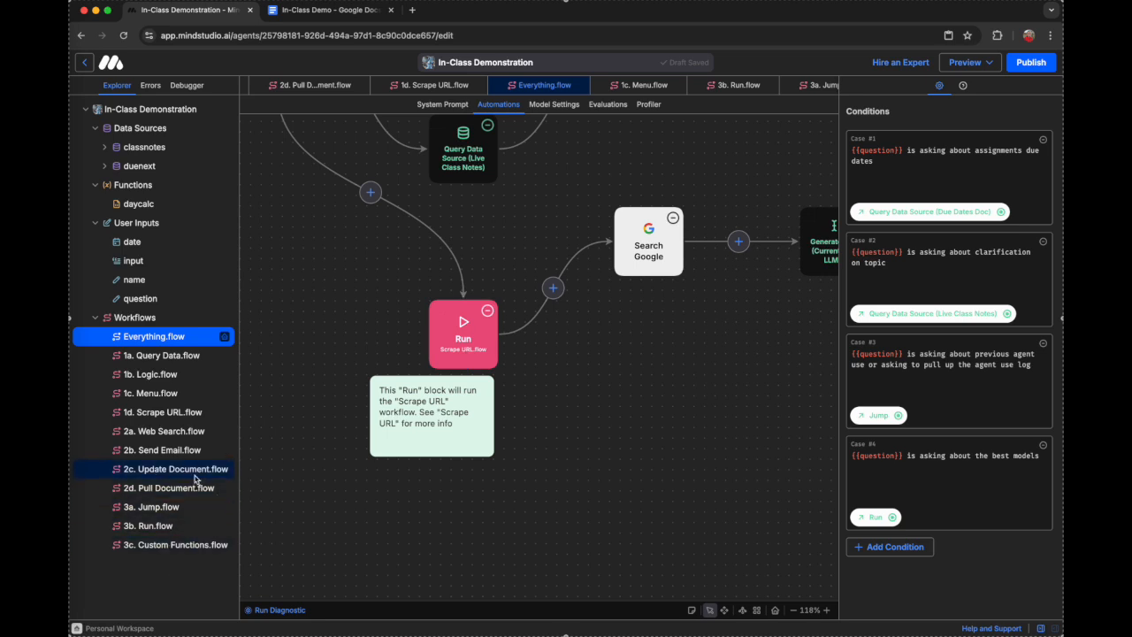
- Compare the Run block's branch with the 3b. Run, 2a. Web Search and 1d. Scrape URL workflows
left_click(170, 525)
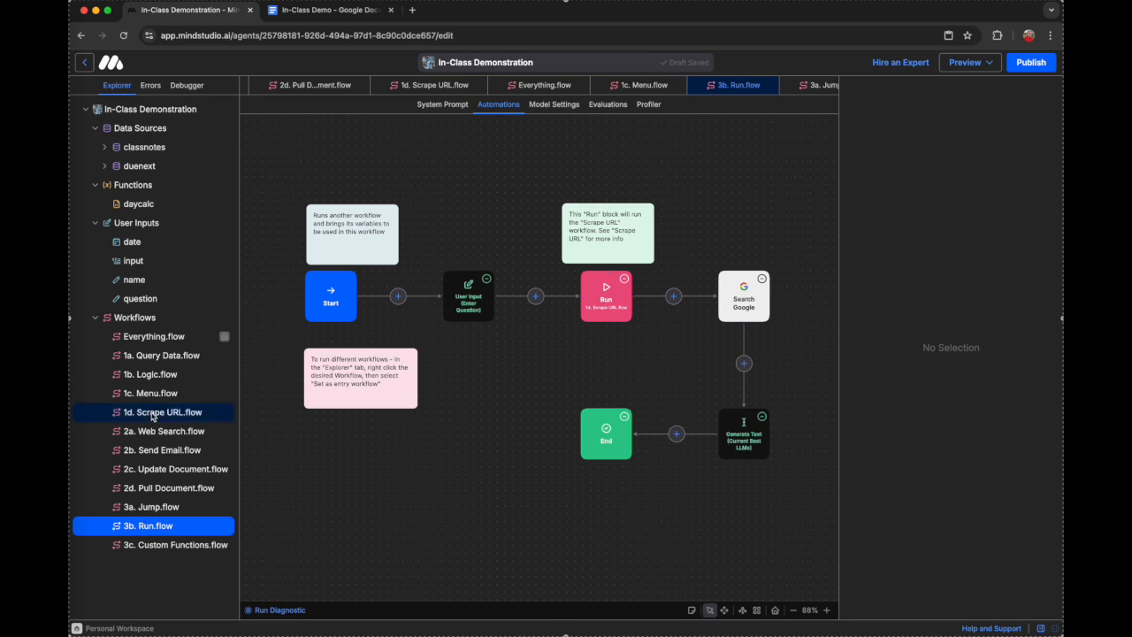
left_click(173, 435)
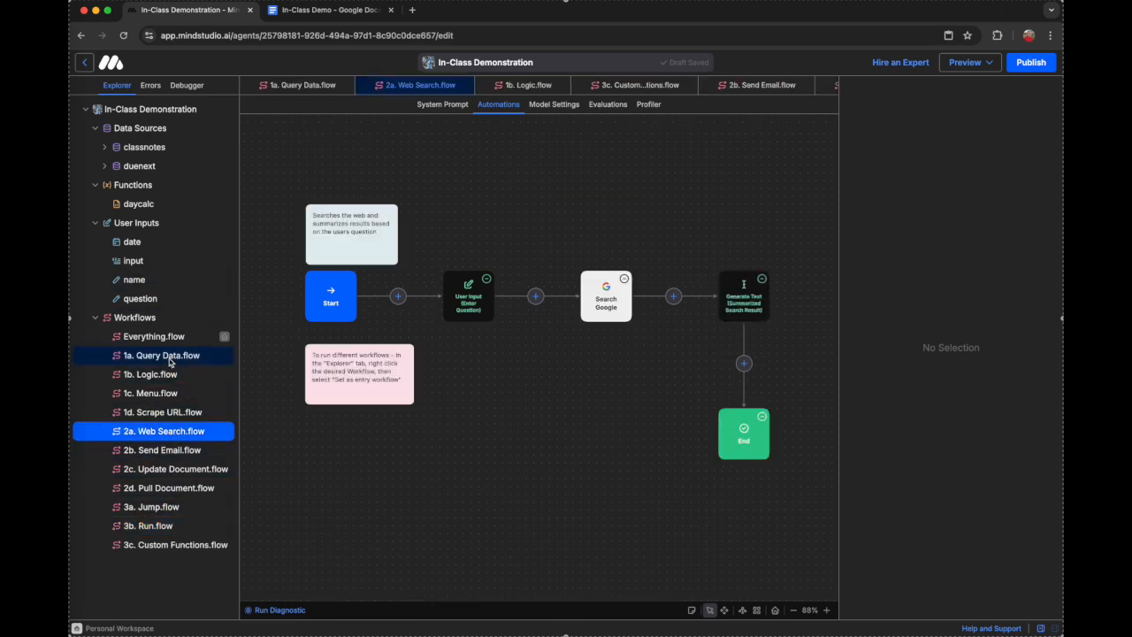
left_click(186, 412)
- Return to Everything.flow and trace the best models branch from the Run block through to the Update Google Doc (Agent Use Log) block
left_click(153, 336)
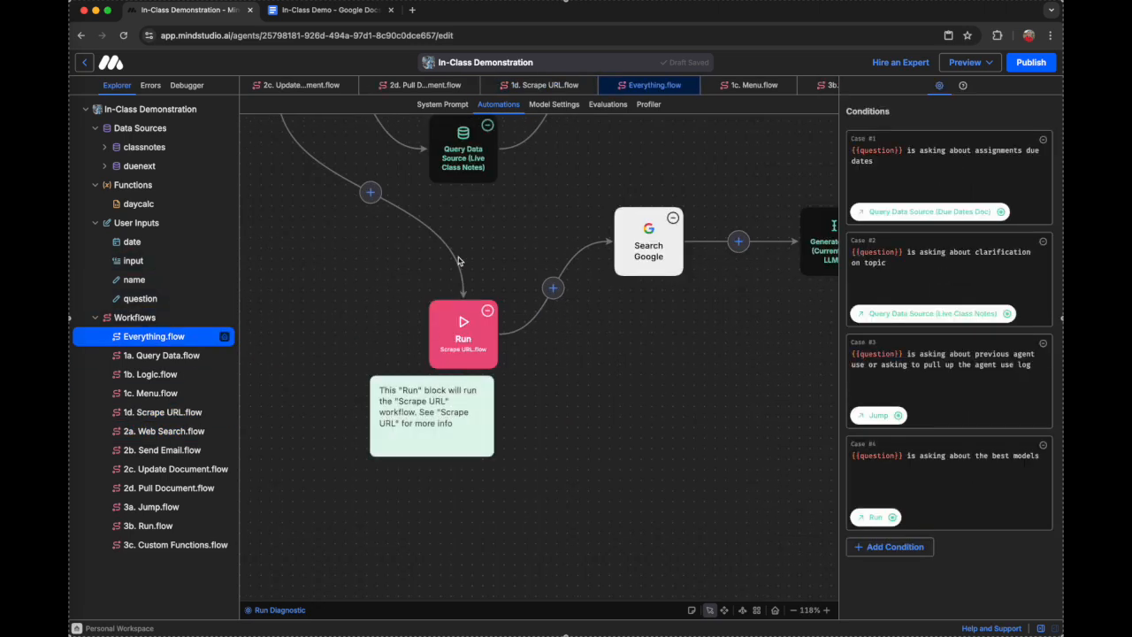
scroll(568, 294, "right", 2)
scroll(569, 294, "up", 1)
scroll(574, 331, "right", 5)
scroll(574, 331, "up", 1)
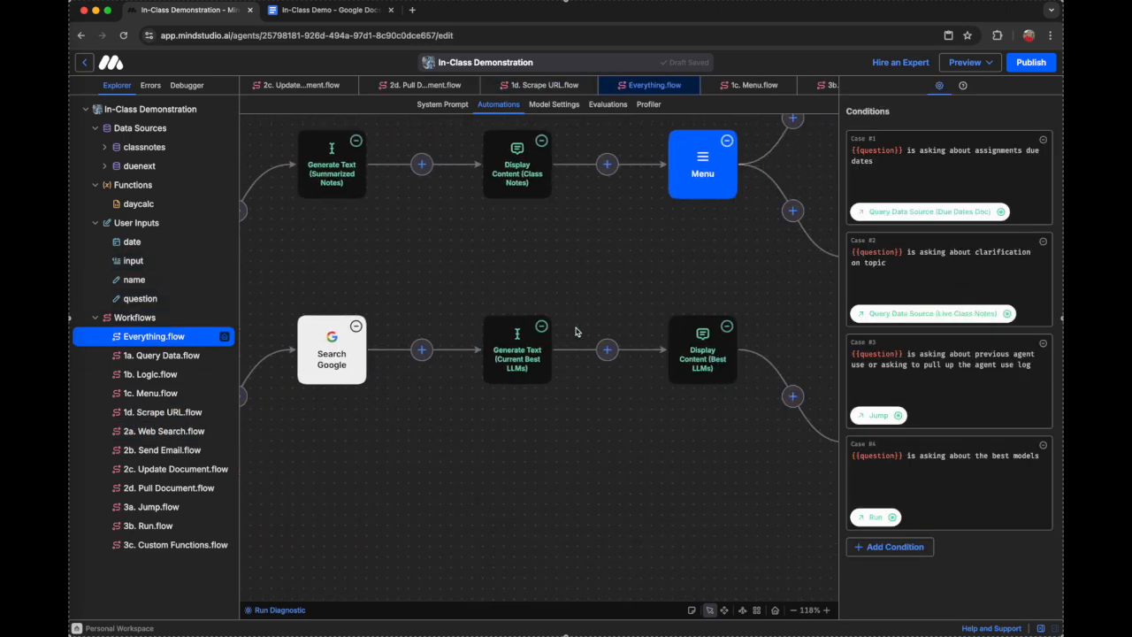
scroll(699, 389, "right", 2)
scroll(698, 389, "down", 1)
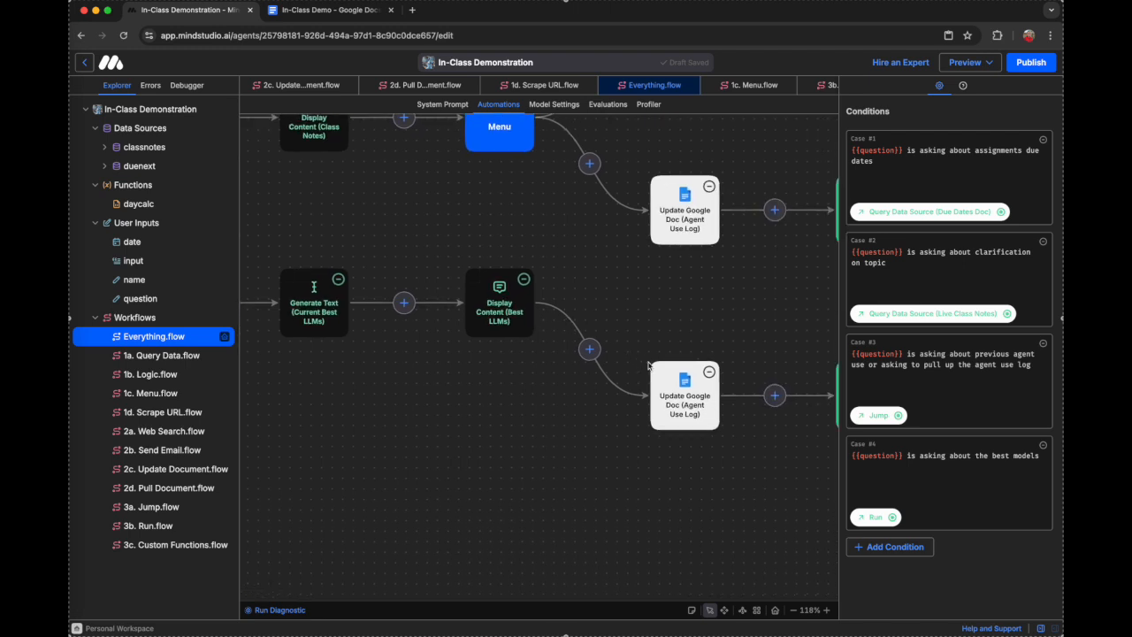
- Inspect the log content in the Update Google Doc (Agent Use Log) block that follows Display Content (Best LLMs)
scroll(711, 398, "down", 3)
scroll(712, 397, "right", 1)
scroll(712, 398, "left", 2)
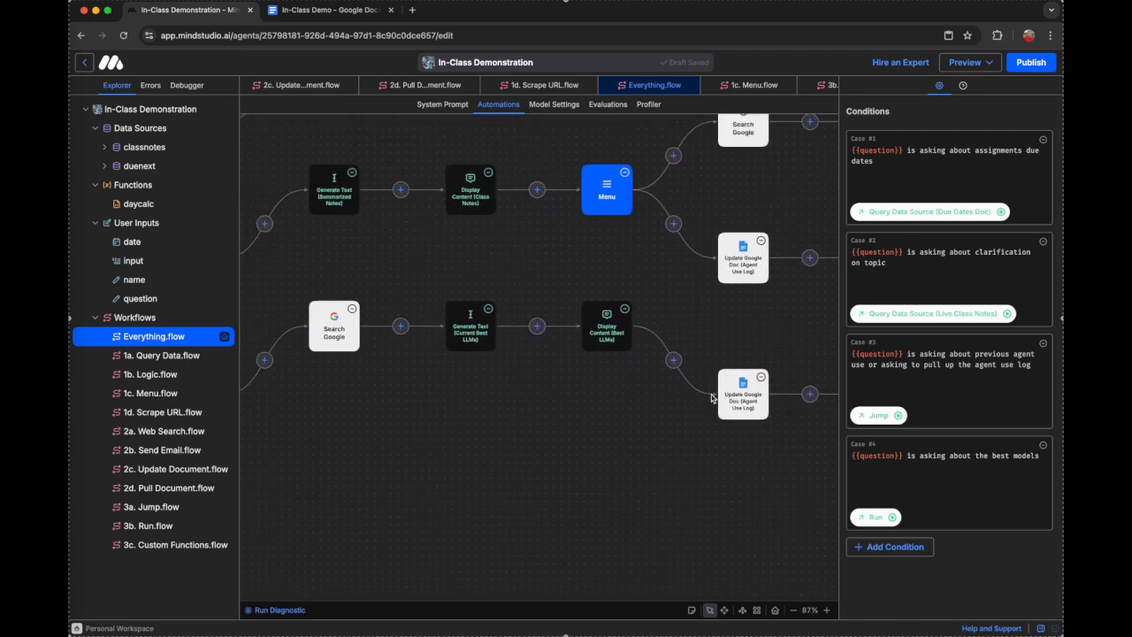
scroll(639, 361, "right", 2)
scroll(639, 362, "down", 1)
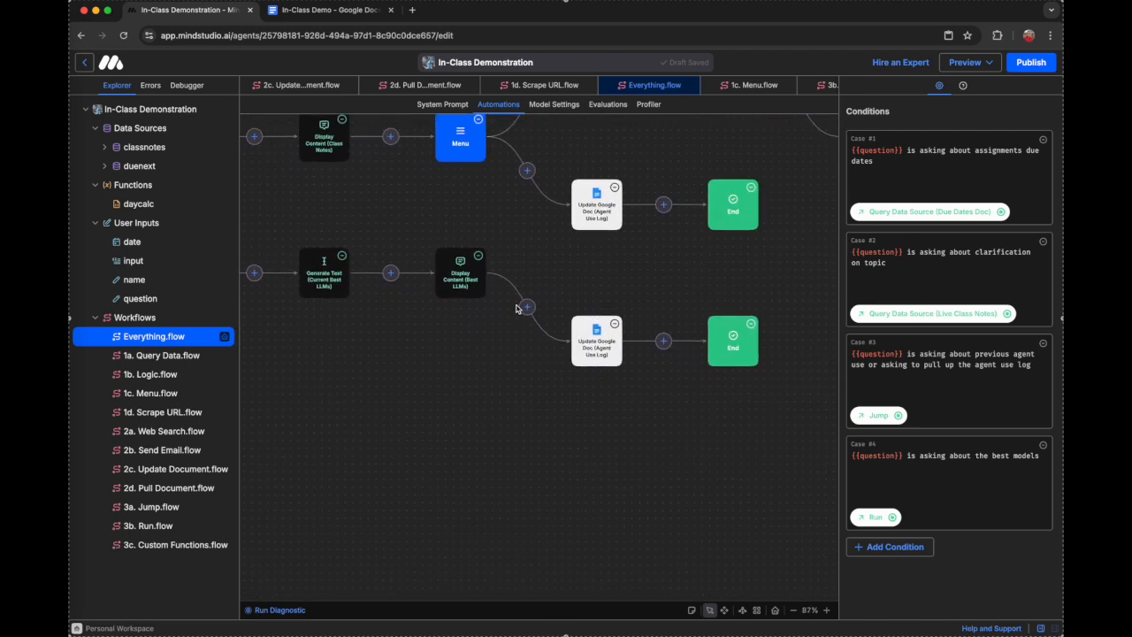
scroll(569, 302, "up", 1)
scroll(570, 302, "right", 1)
left_click(568, 410)
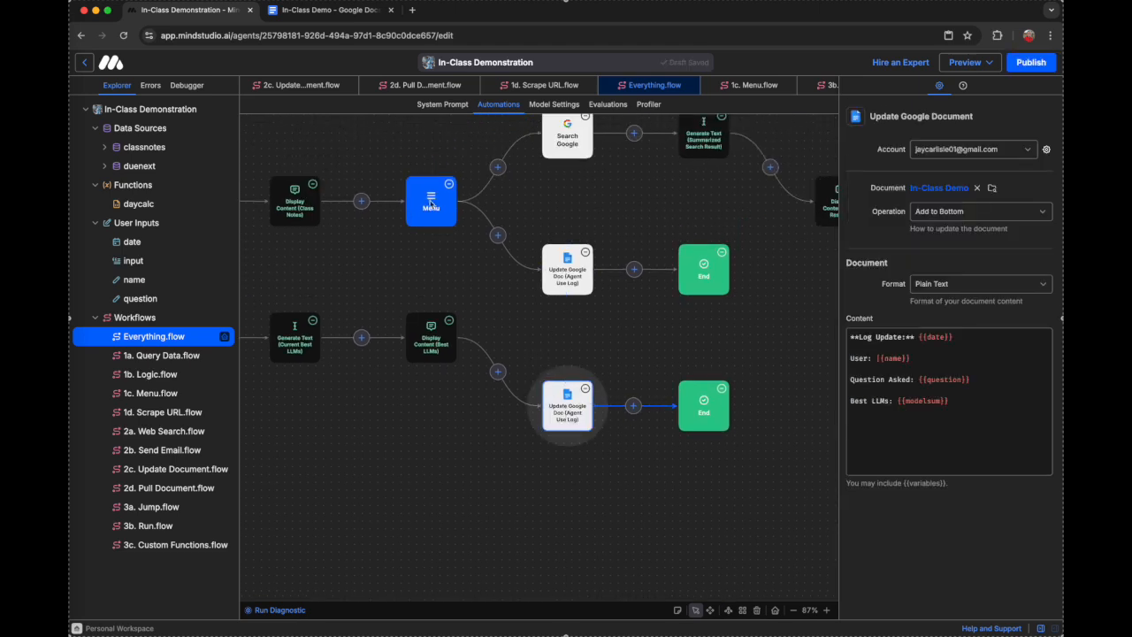
- Look over the In-Class Demo document in Google Docs, and return to the workflow in MindStudio
left_click(340, 9)
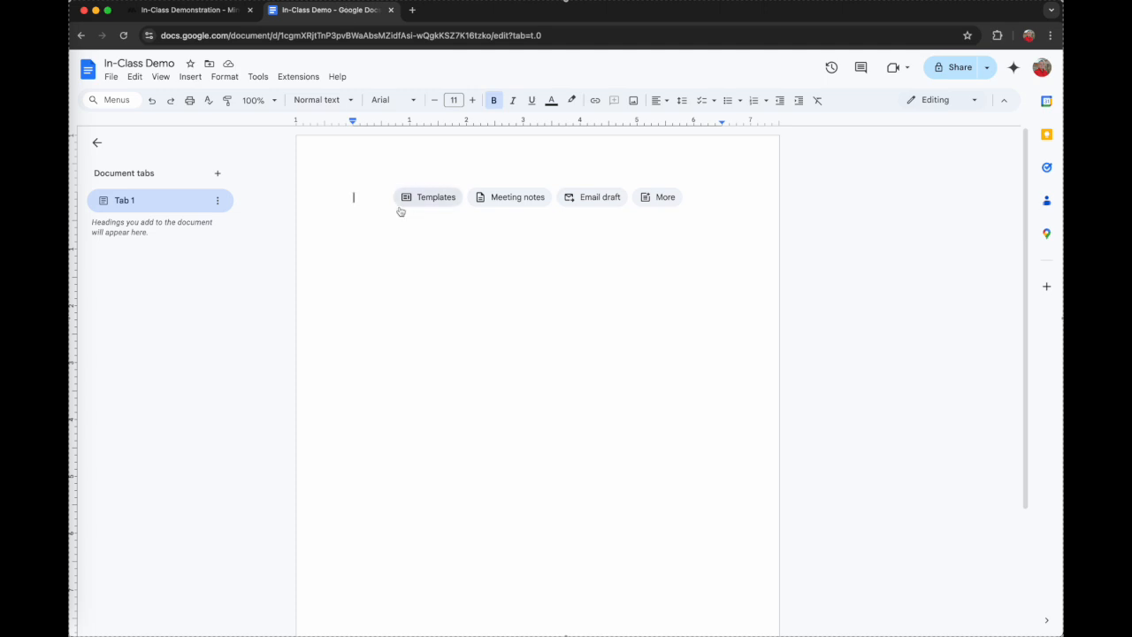
scroll(370, 216, "down", 2)
scroll(370, 217, "up", 2)
left_click(231, 13)
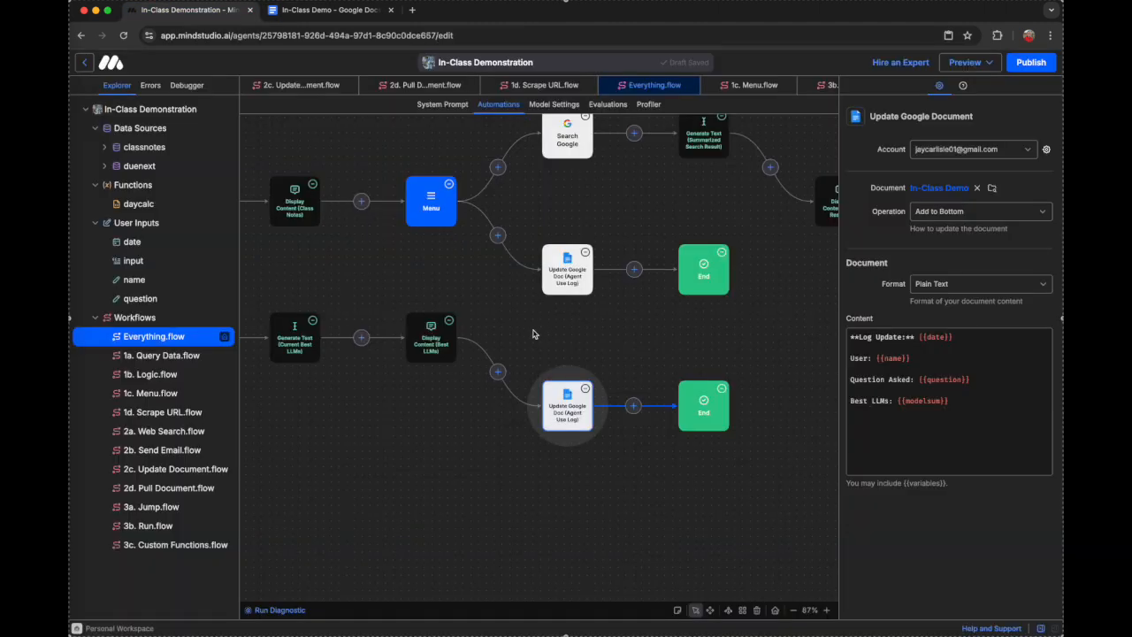
- Inspect the Query Data Source (Due Dates Doc) and Generate Text (Upcoming Assignments) blocks on the assignments branch
scroll(532, 334, "up", 10)
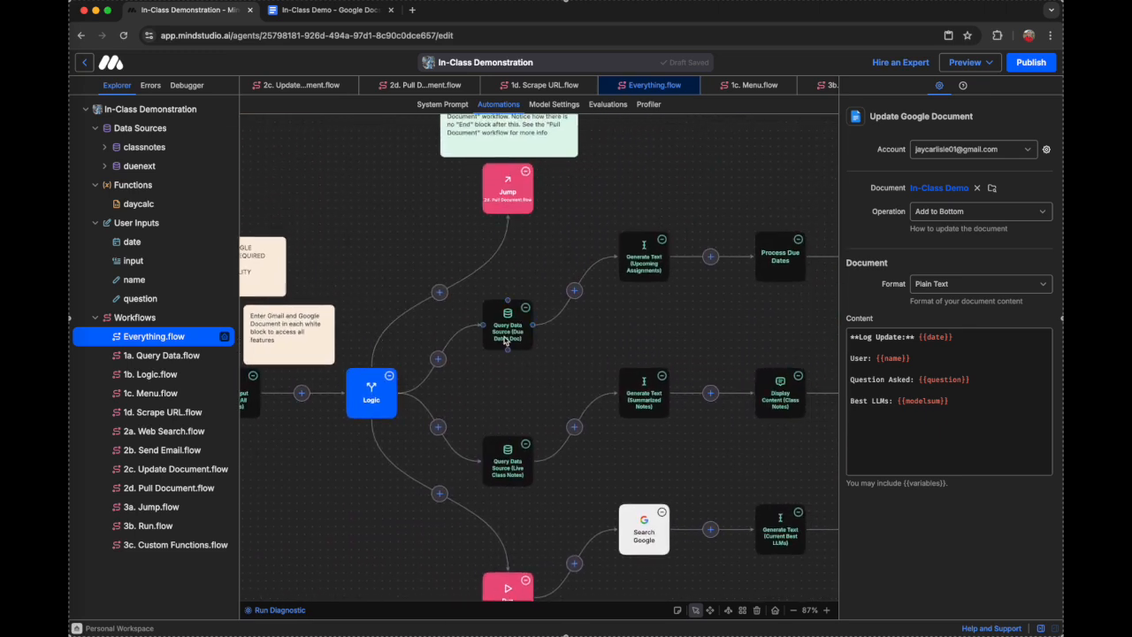
scroll(508, 340, "right", 5)
scroll(508, 341, "up", 2)
left_click(423, 369)
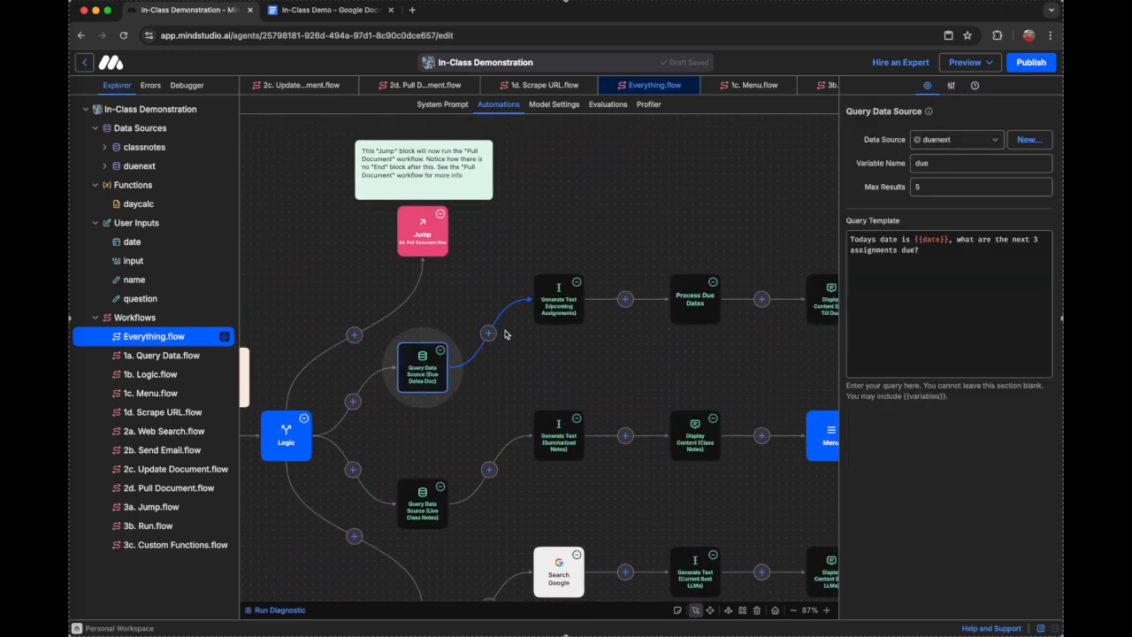
left_click(560, 308)
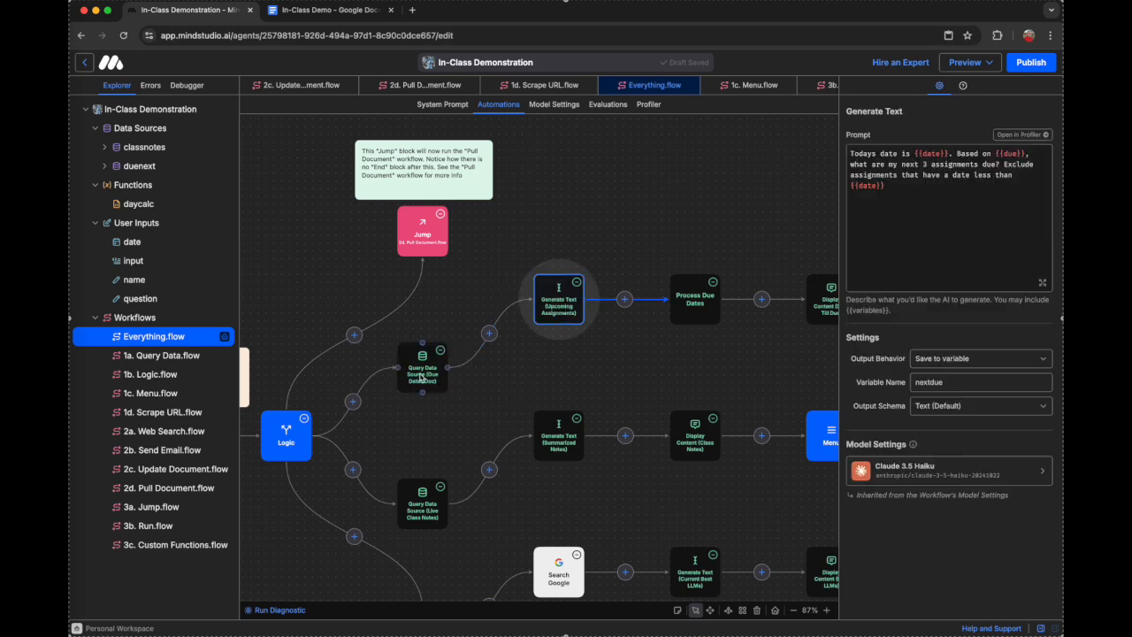
- Compare the assignments branch with the 1a. Query Data and 3c. Custom Functions workflows, and return to Everything.flow
left_click(194, 359)
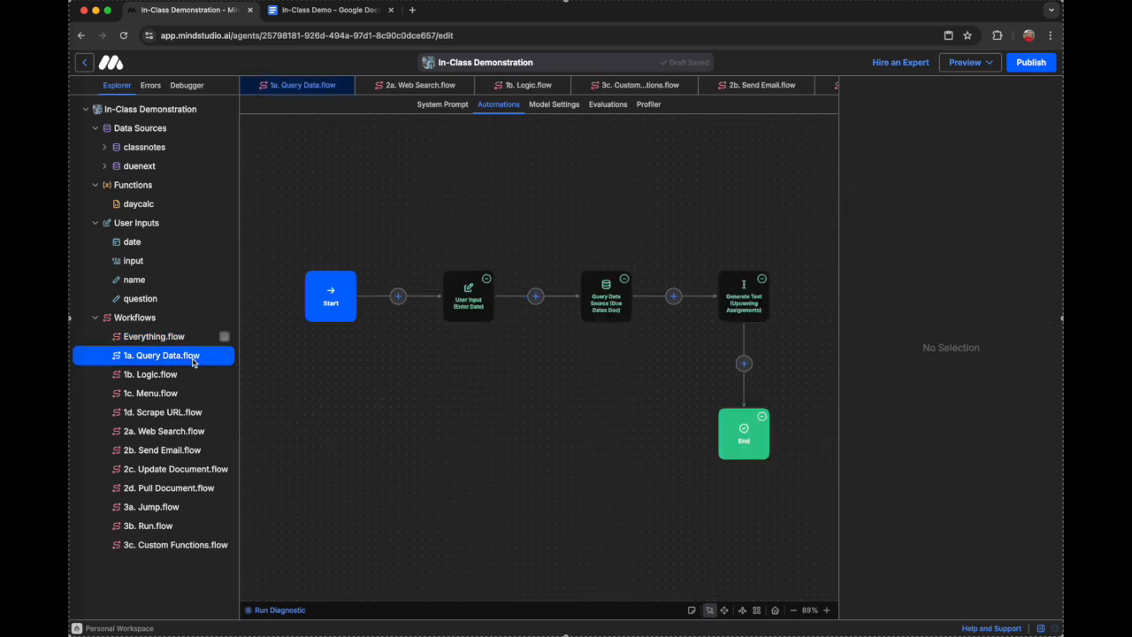
left_click(192, 549)
left_click(167, 336)
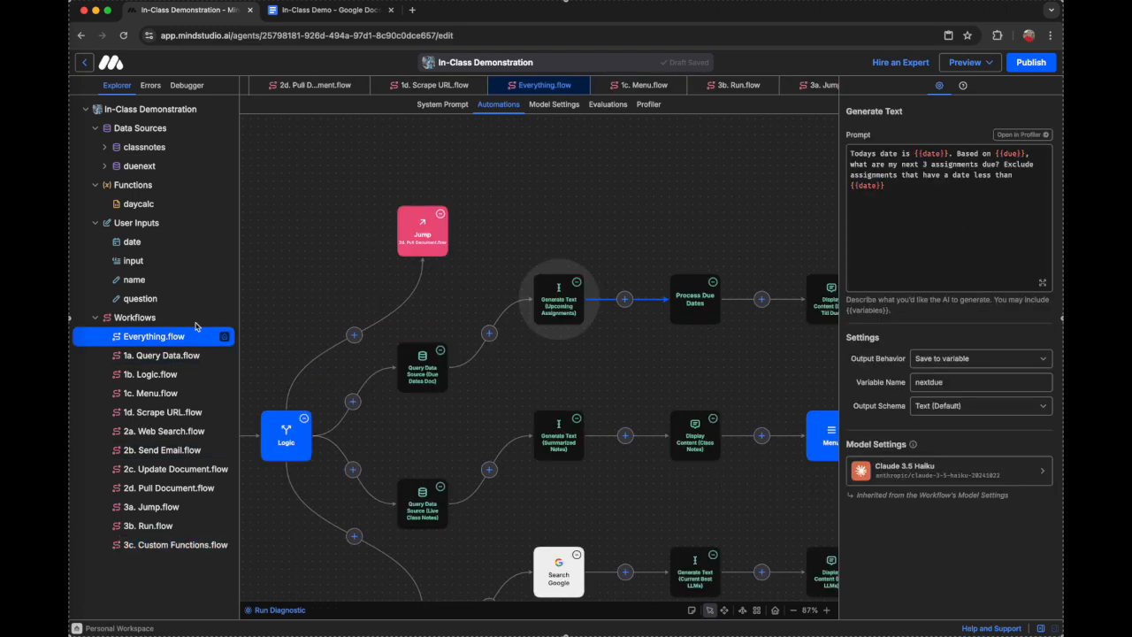
- Trace the assignments branch from Query Data Source (Due Dates Doc) through Process Due Dates and the Google Doc update to its End block
left_click(430, 376)
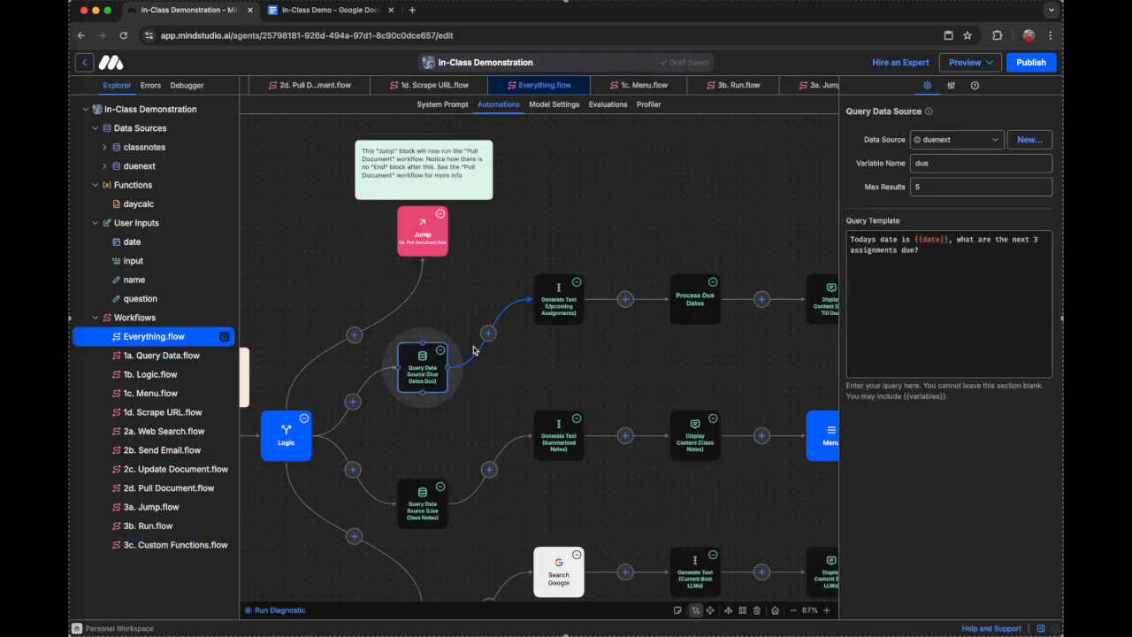
left_click(562, 305)
left_click(570, 310)
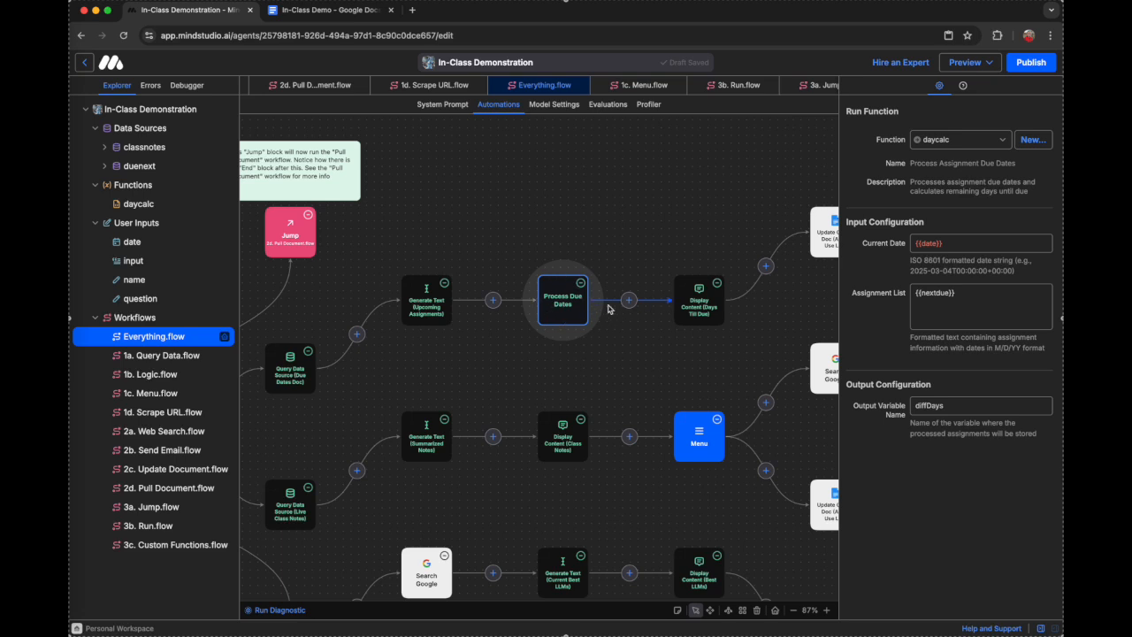
left_click(695, 308)
scroll(699, 300, "right", 5)
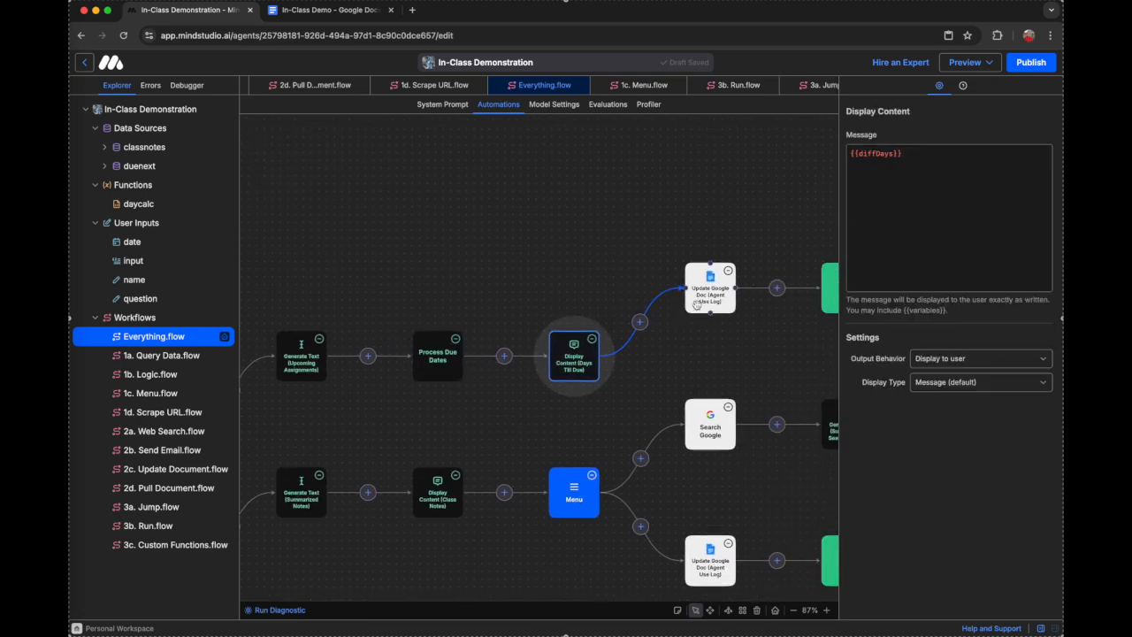
left_click(700, 297)
scroll(702, 300, "right", 2)
left_click(753, 279)
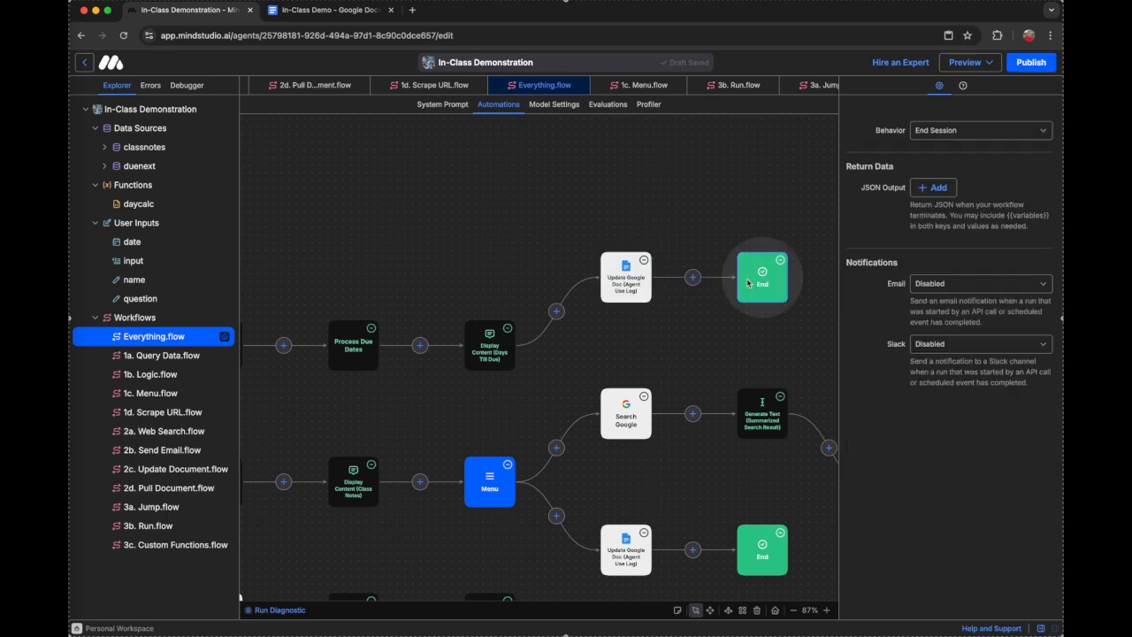
- Inspect the class notes branch's Query Data Source (Live Class Notes) and Generate Text (Summarized Notes) blocks
scroll(733, 288, "left", 10)
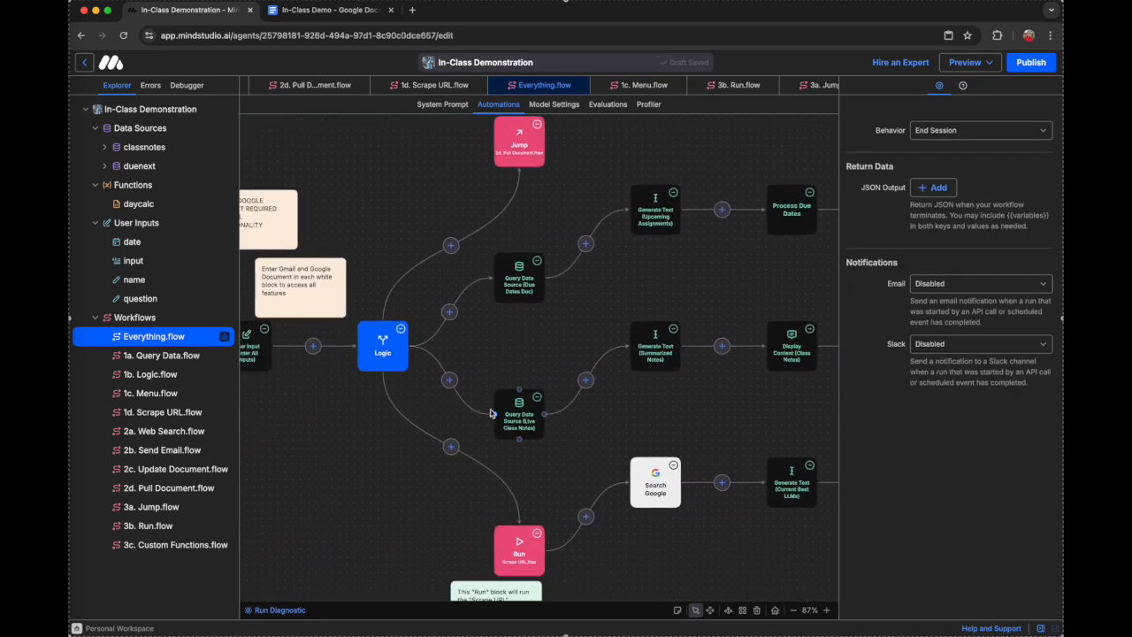
scroll(491, 413, "right", 5)
scroll(490, 412, "right", 3)
scroll(482, 409, "left", 8)
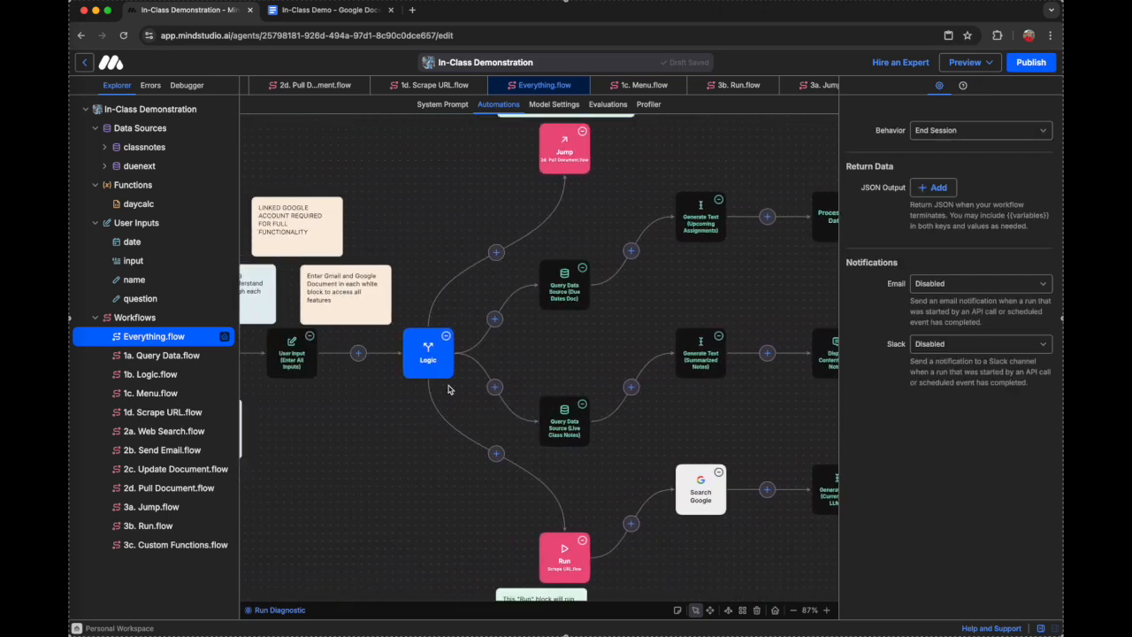
scroll(626, 413, "right", 5)
scroll(584, 417, "left", 6)
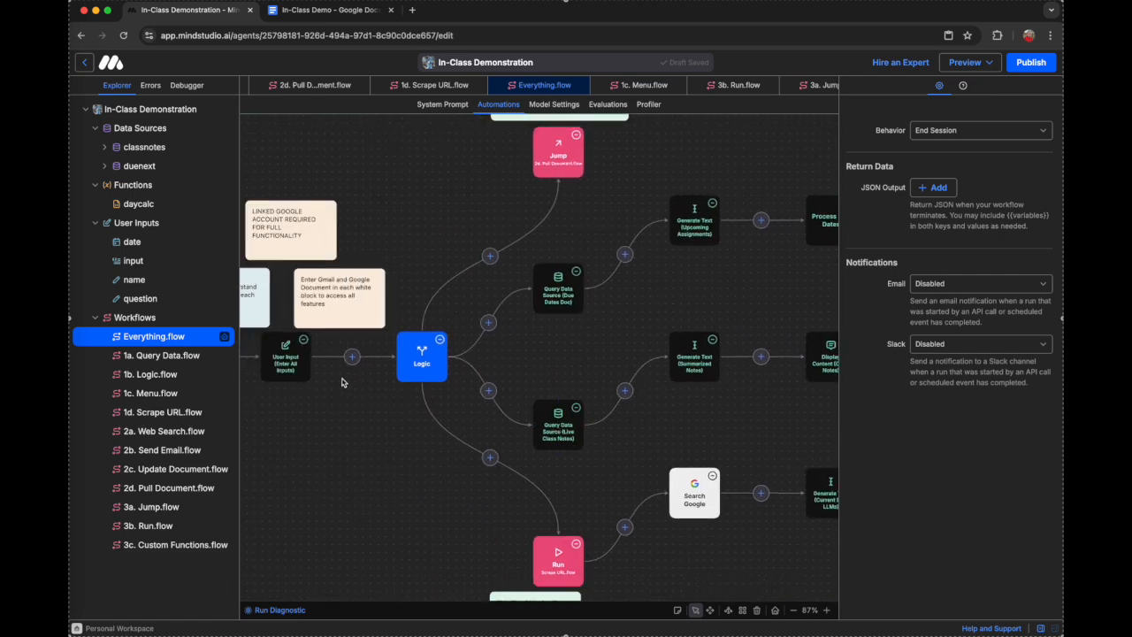
left_click(561, 429)
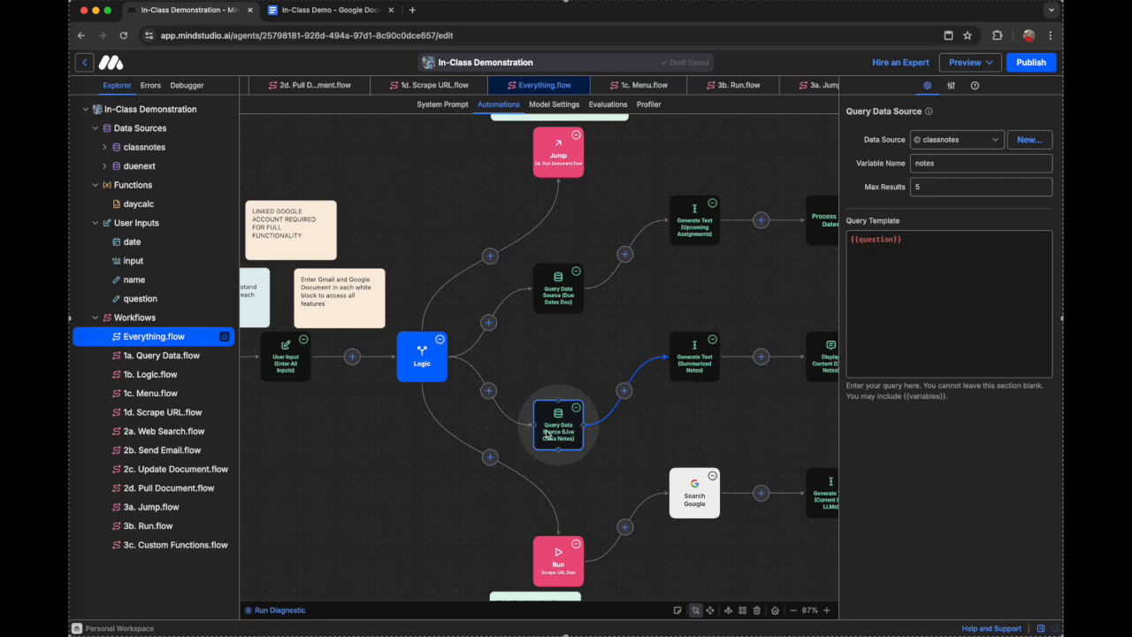
left_click(694, 355)
scroll(695, 355, "right", 2)
scroll(694, 355, "down", 1)
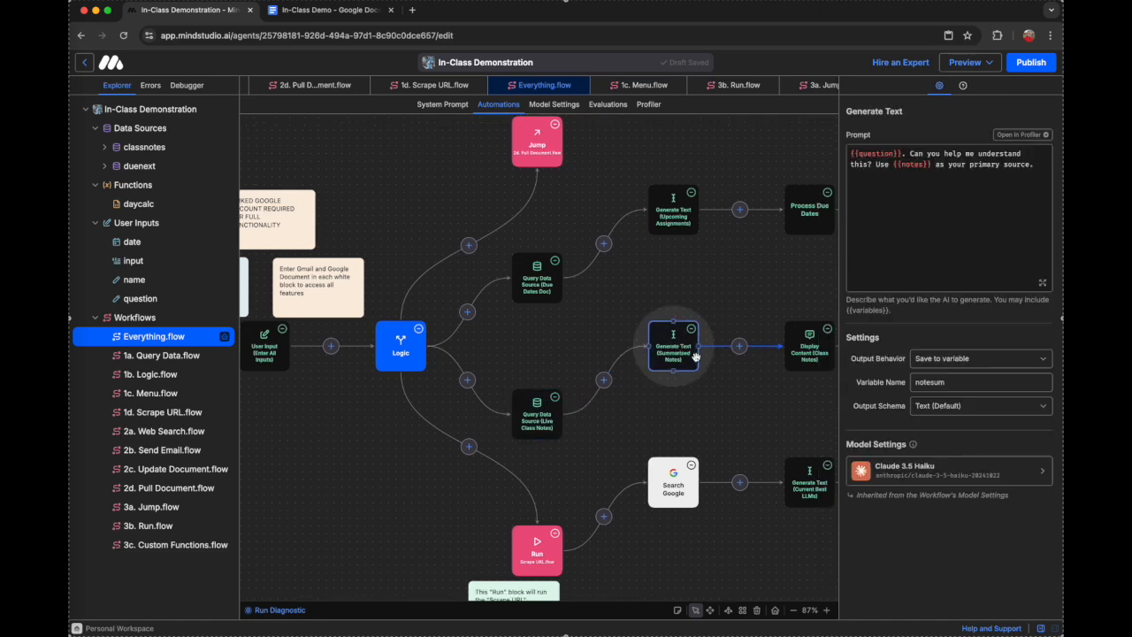
- Check the Display Content (Class Notes) block and the options of the Menu block that follows it
scroll(679, 352, "right", 5)
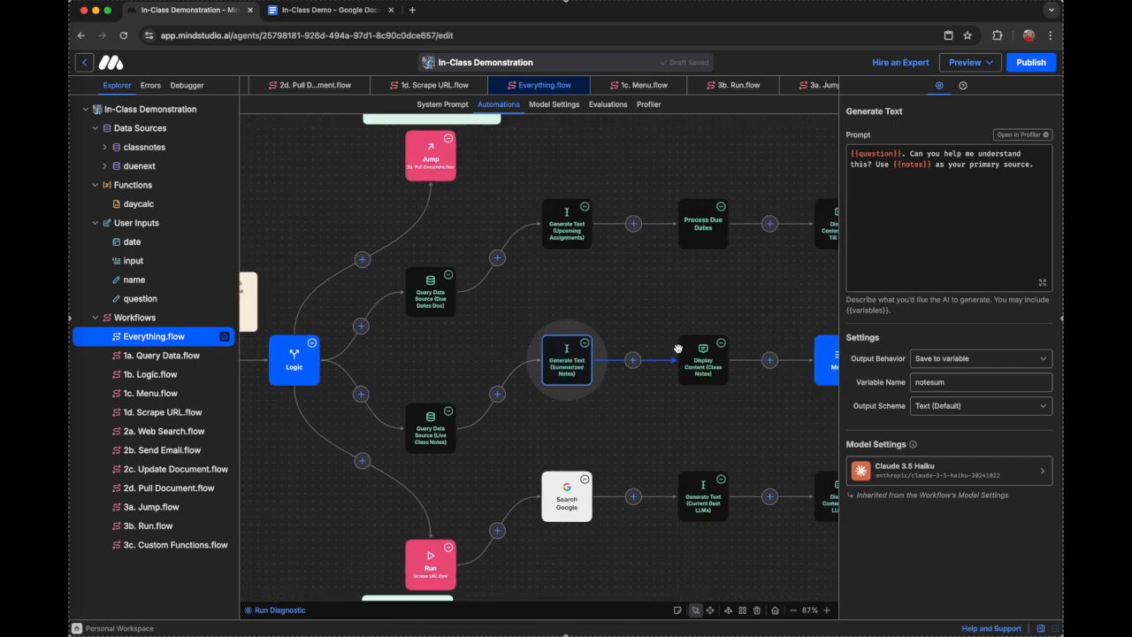
left_click(688, 348)
left_click(811, 346)
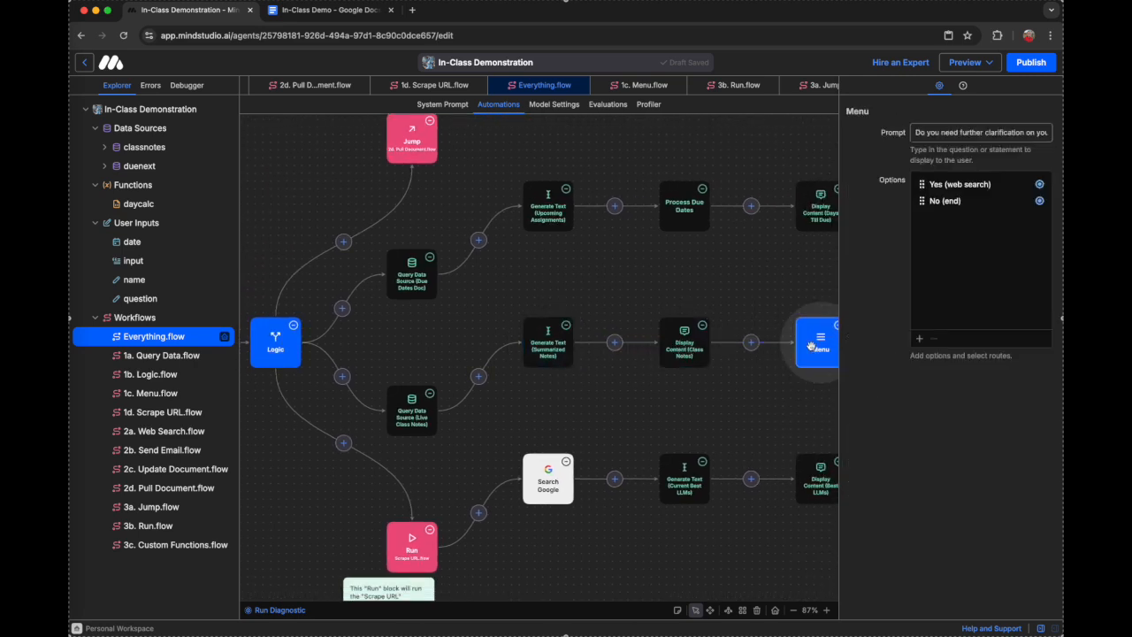
scroll(751, 370, "right", 15)
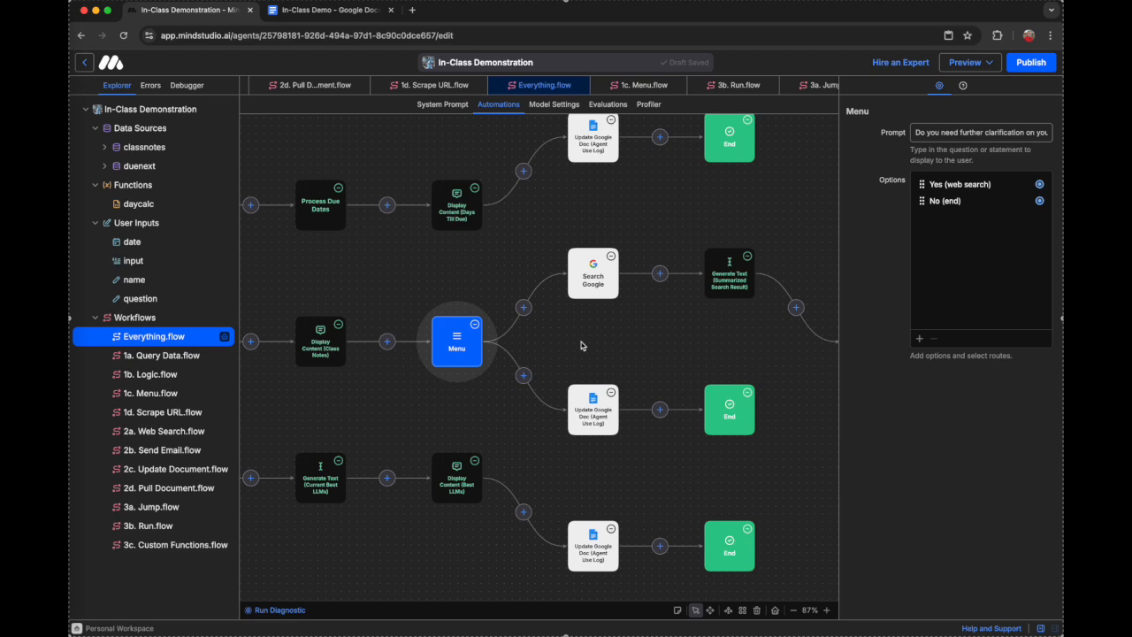
scroll(569, 344, "up", 2)
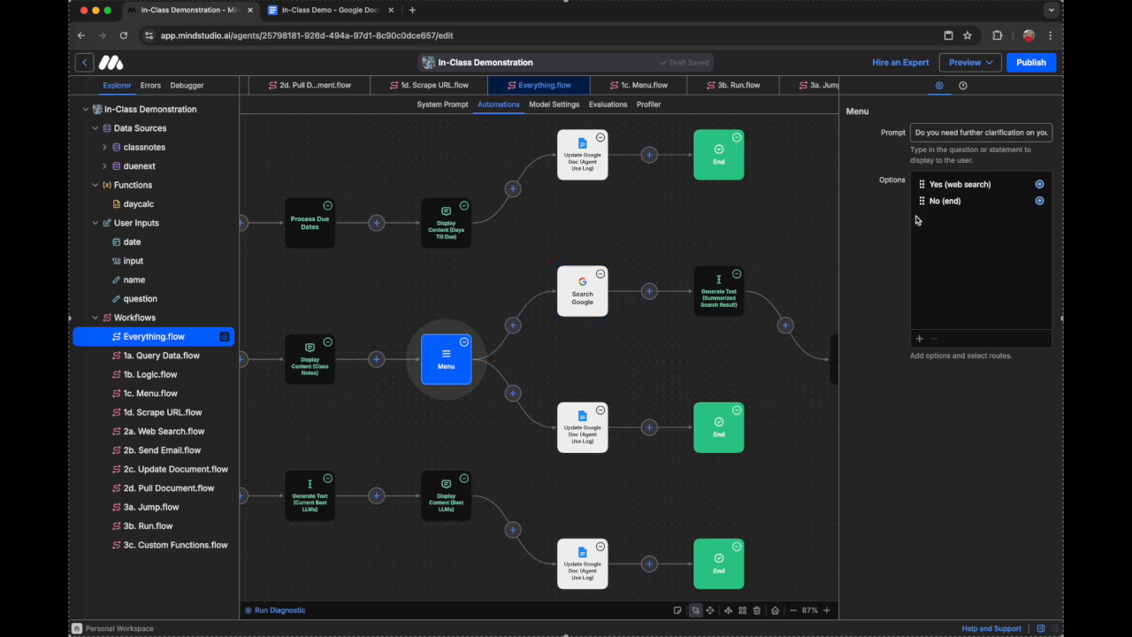
- Examine the Menu's web search path through the Search Google and Generate Text (Summarized Search Result) blocks
left_click(585, 300)
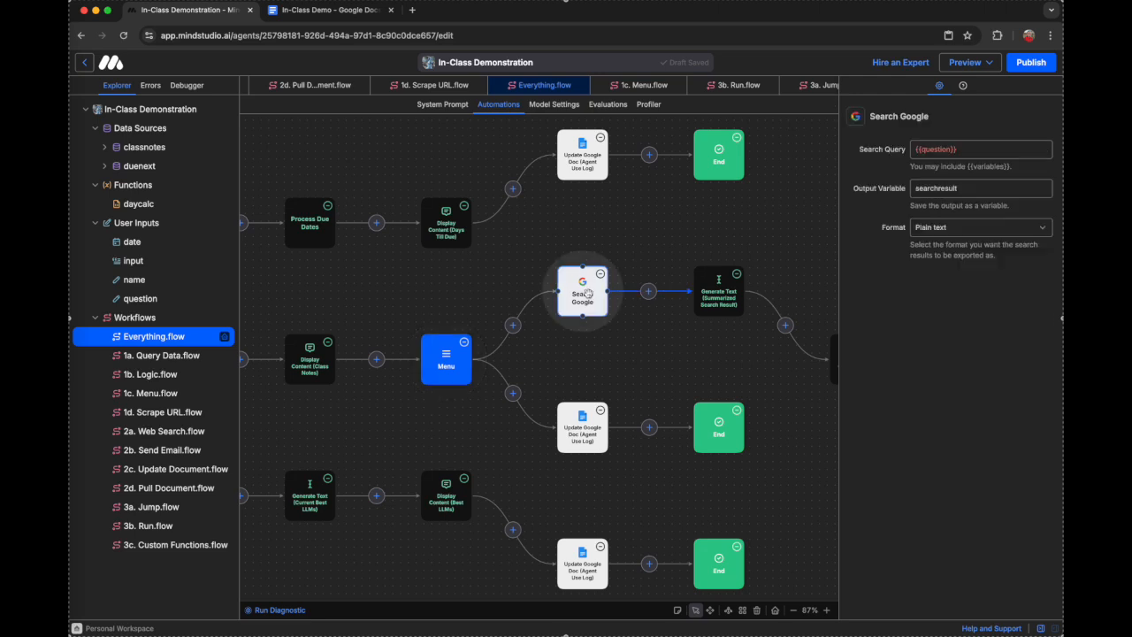
left_click_drag(588, 301, 499, 313)
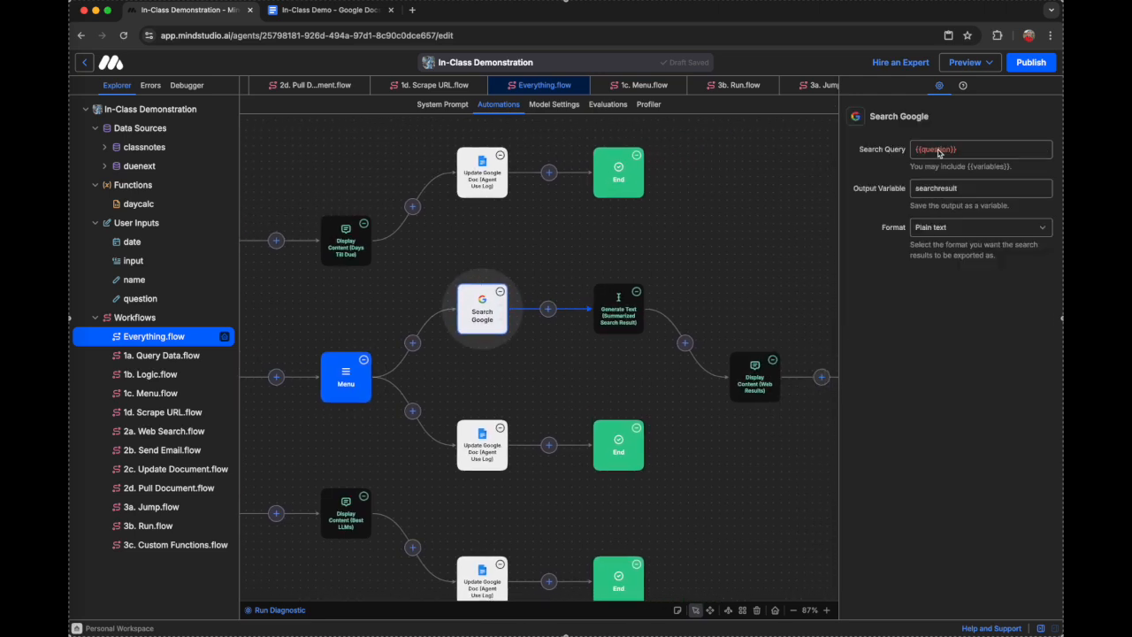
scroll(581, 287, "left", 8)
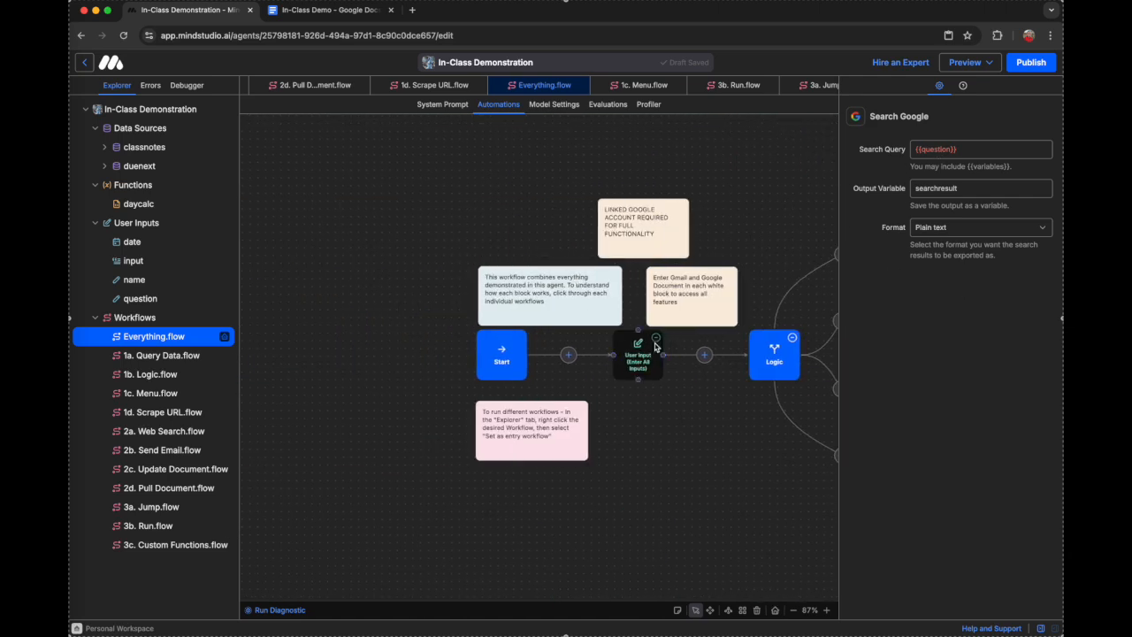
scroll(641, 348, "right", 10)
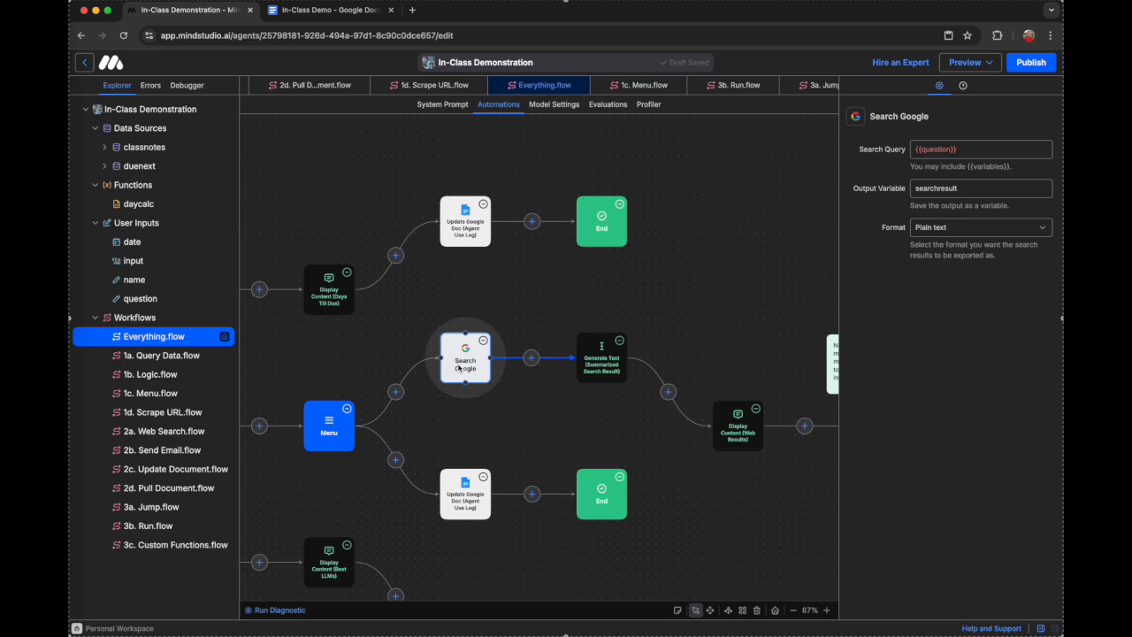
left_click(603, 363)
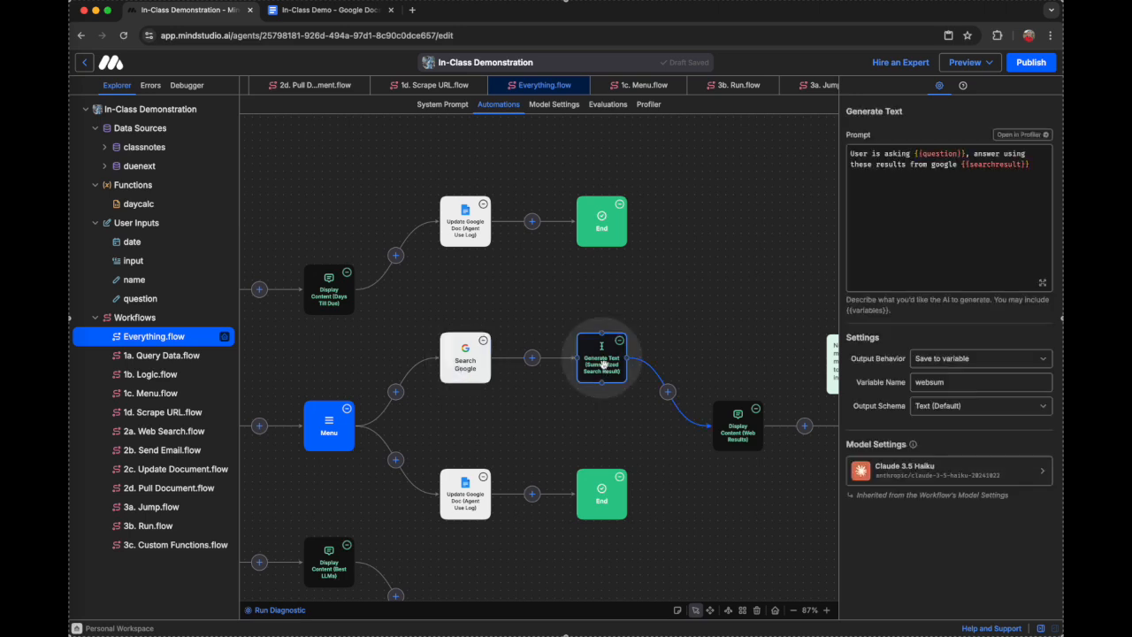
scroll(603, 363, "down", 2)
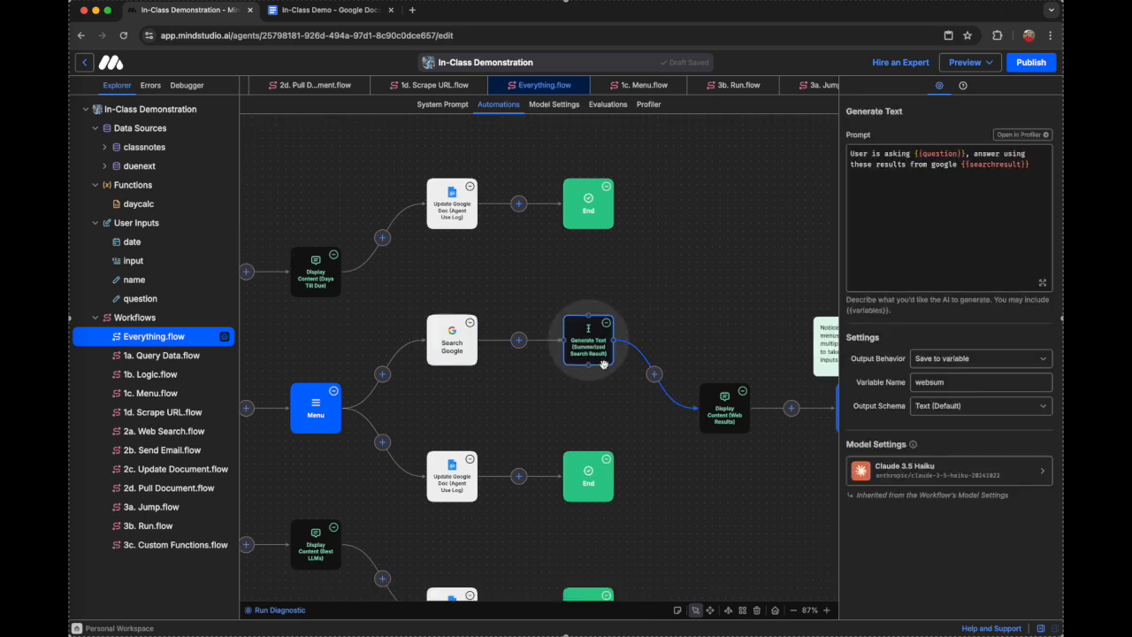
- Check the Display Content (Web Results) block and the options of the second Menu block
left_click(711, 391)
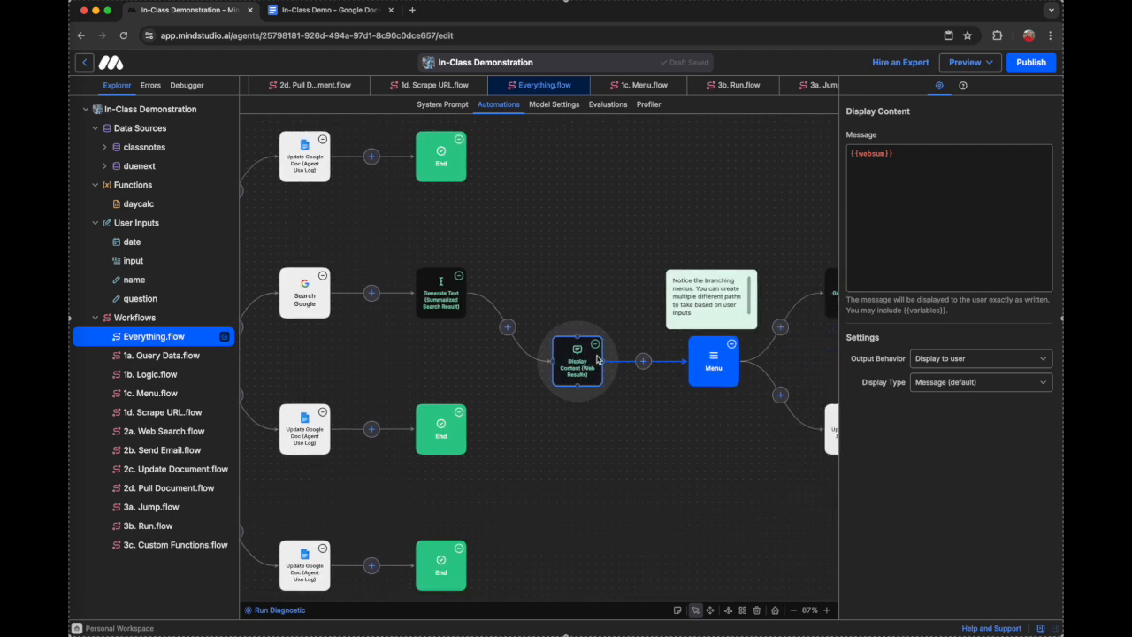
scroll(626, 360, "right", 2)
left_click(656, 357)
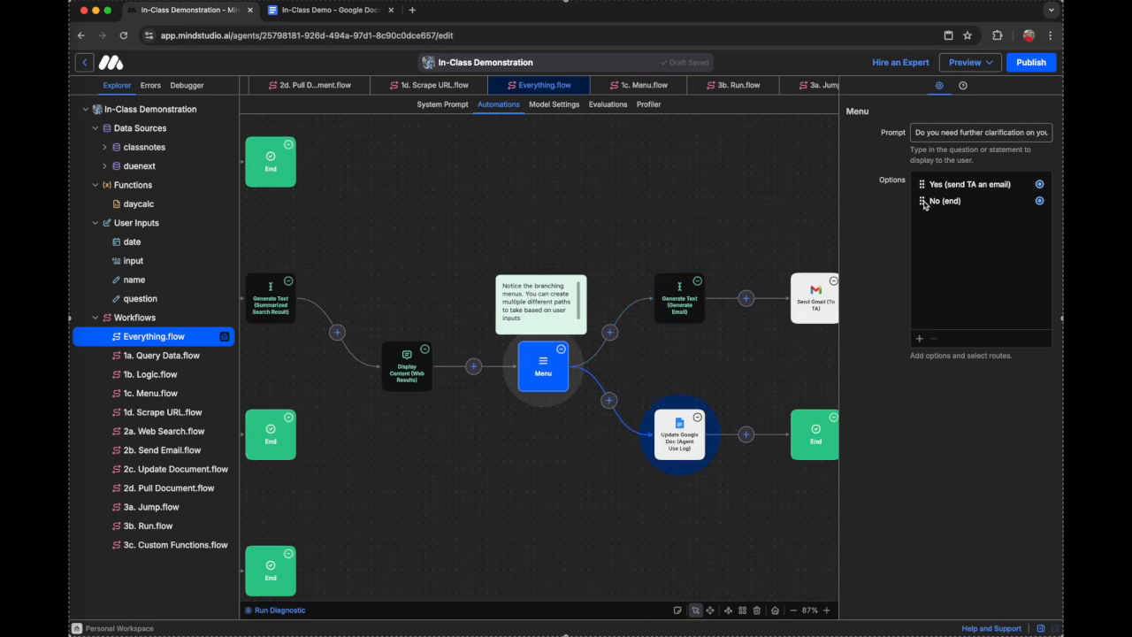
scroll(610, 353, "right", 2)
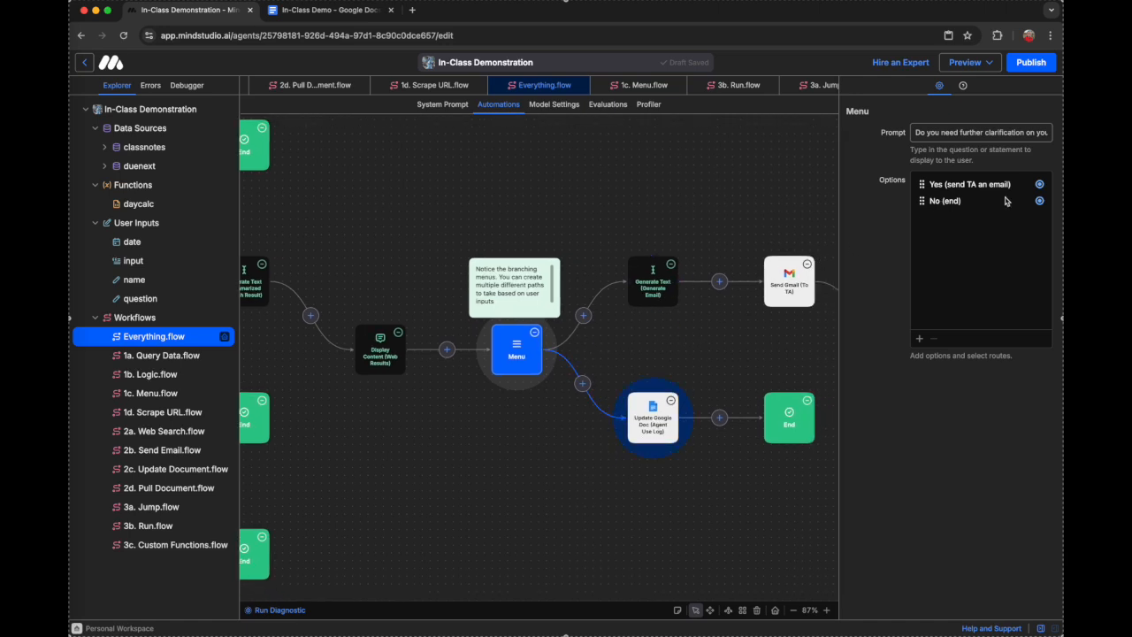
- Trace the TA email path through Generate Text (Generate Email), Send Gmail (To TA) and the Update Google Doc (Agent Use Log) block
left_click(656, 290)
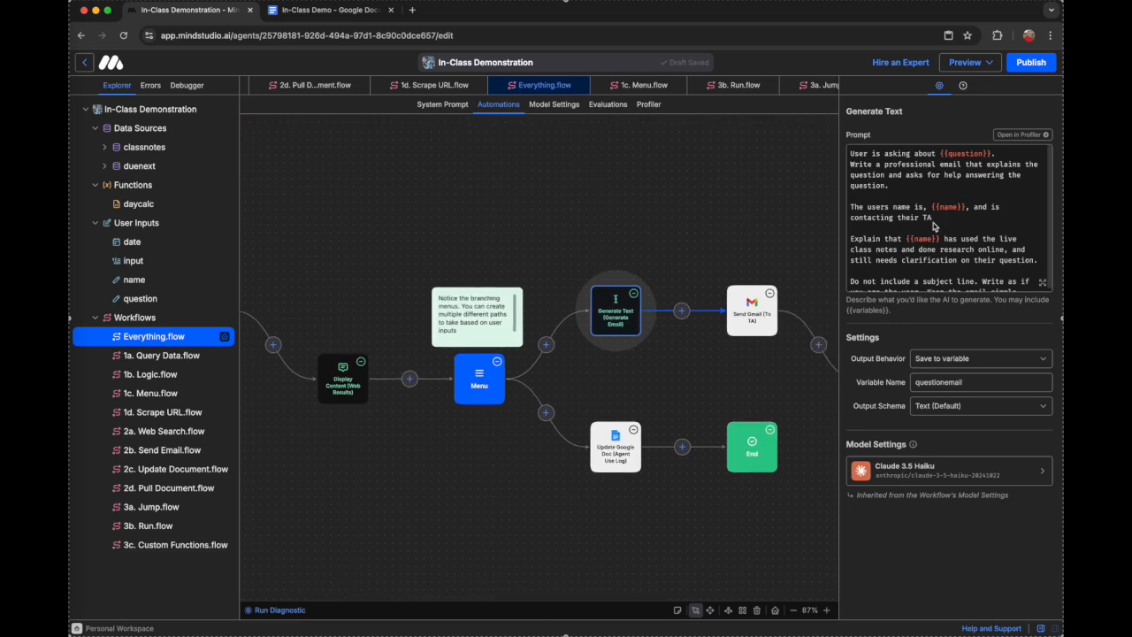
left_click(746, 318)
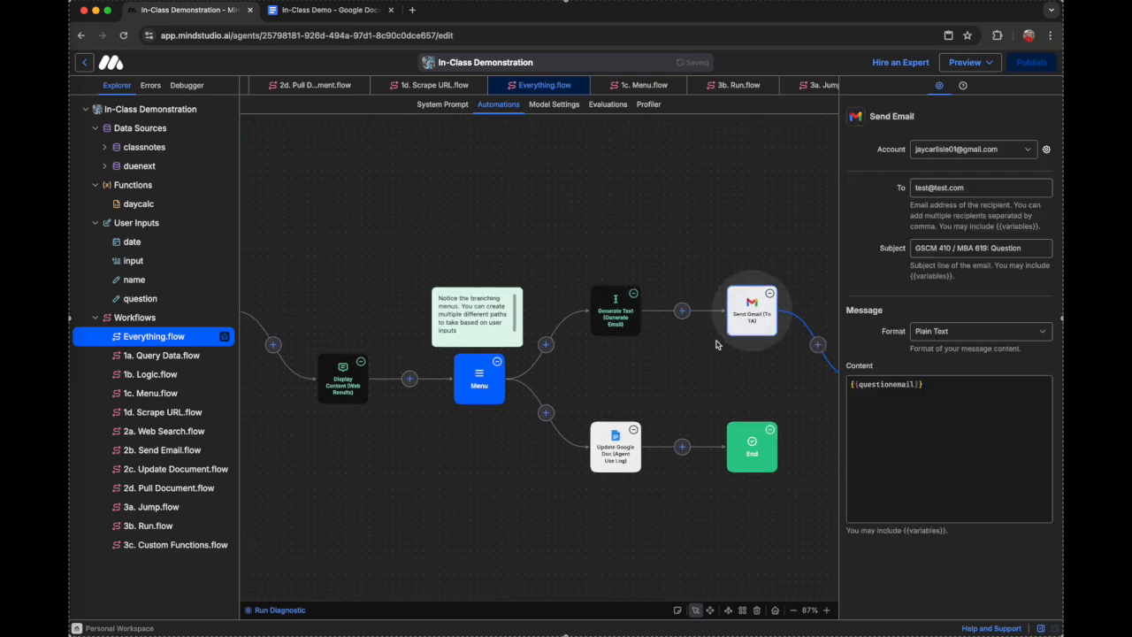
left_click(752, 339)
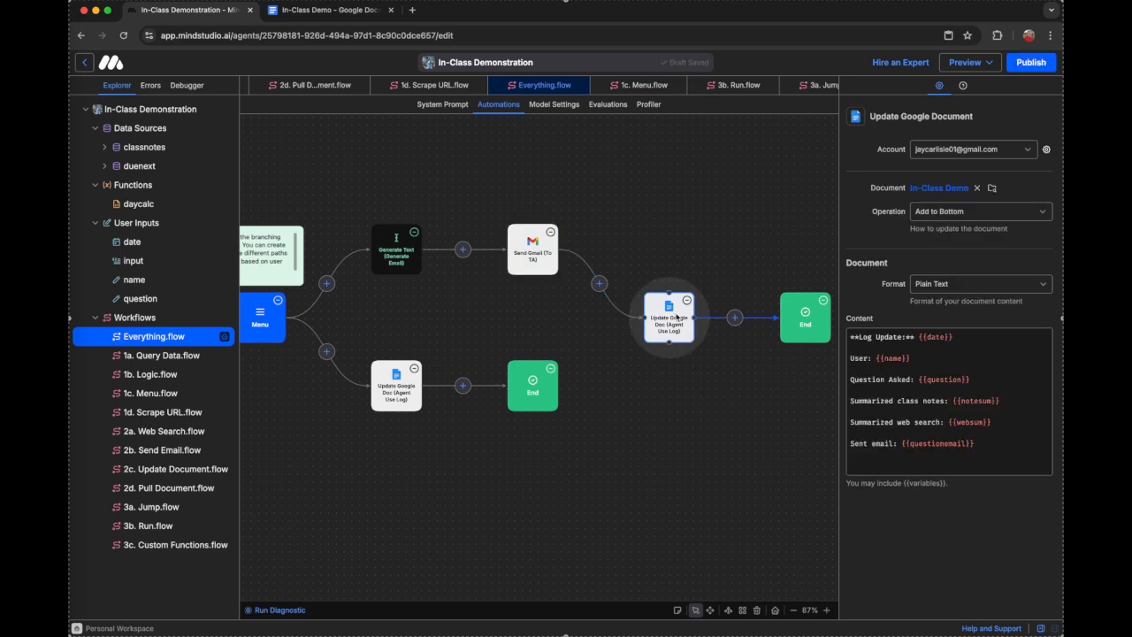
- Check the End block's settings after the agent use log update and survey the entire Everything.flow layout
left_click(826, 333)
scroll(717, 351, "down", 5)
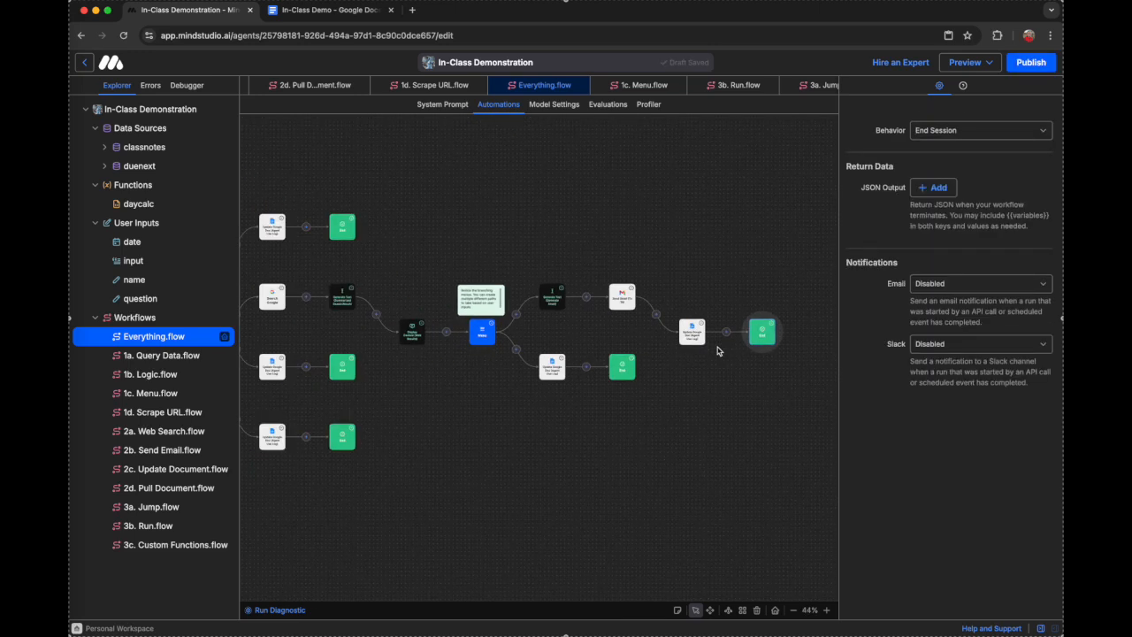
scroll(717, 351, "down", 2)
scroll(717, 351, "right", 3)
scroll(715, 348, "left", 2)
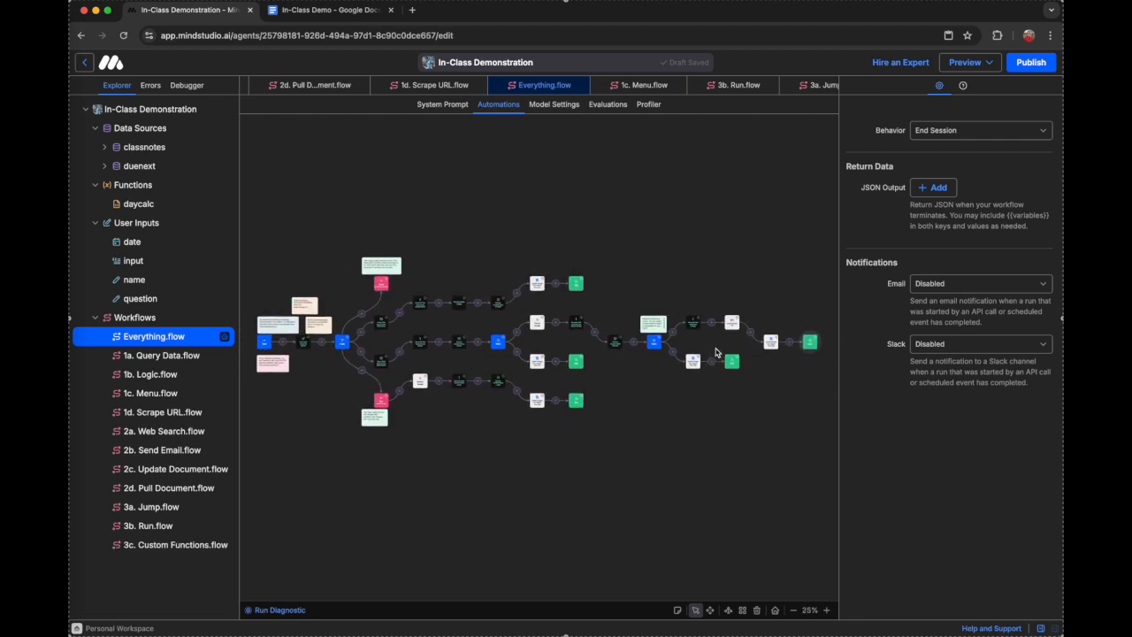
right_click(716, 348)
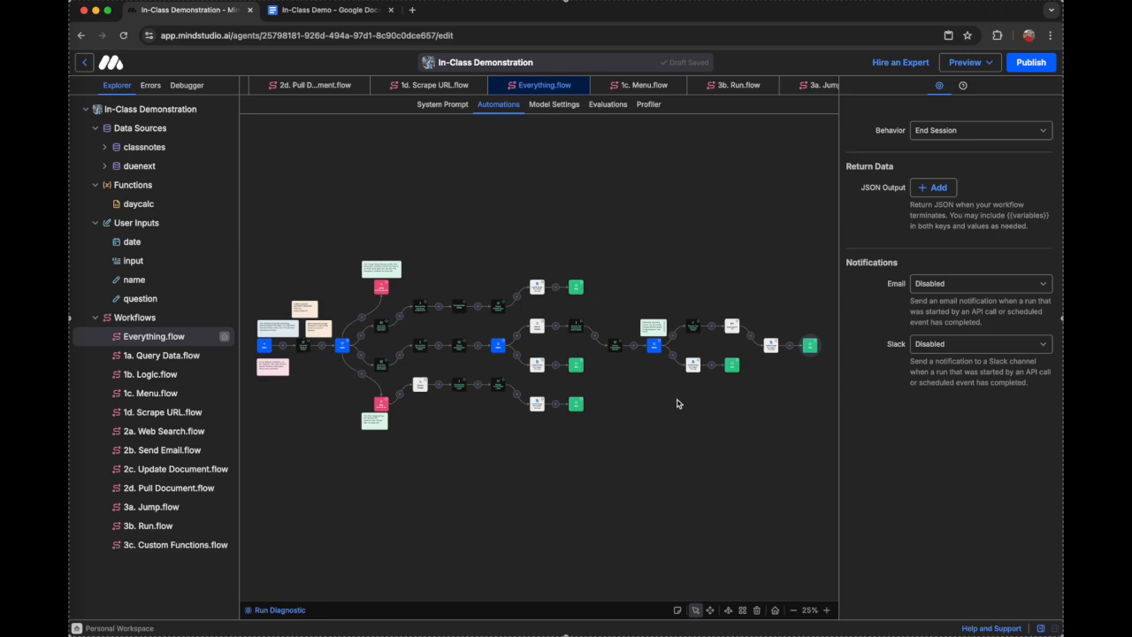
scroll(487, 402, "up", 3)
scroll(473, 404, "up", 5)
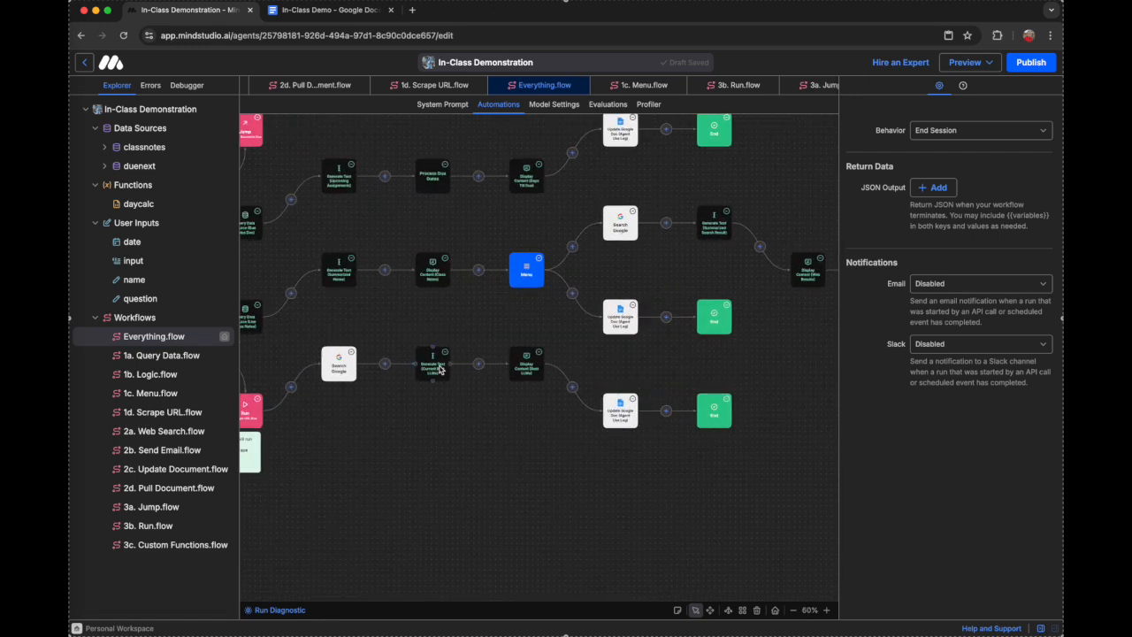
scroll(414, 360, "down", 5)
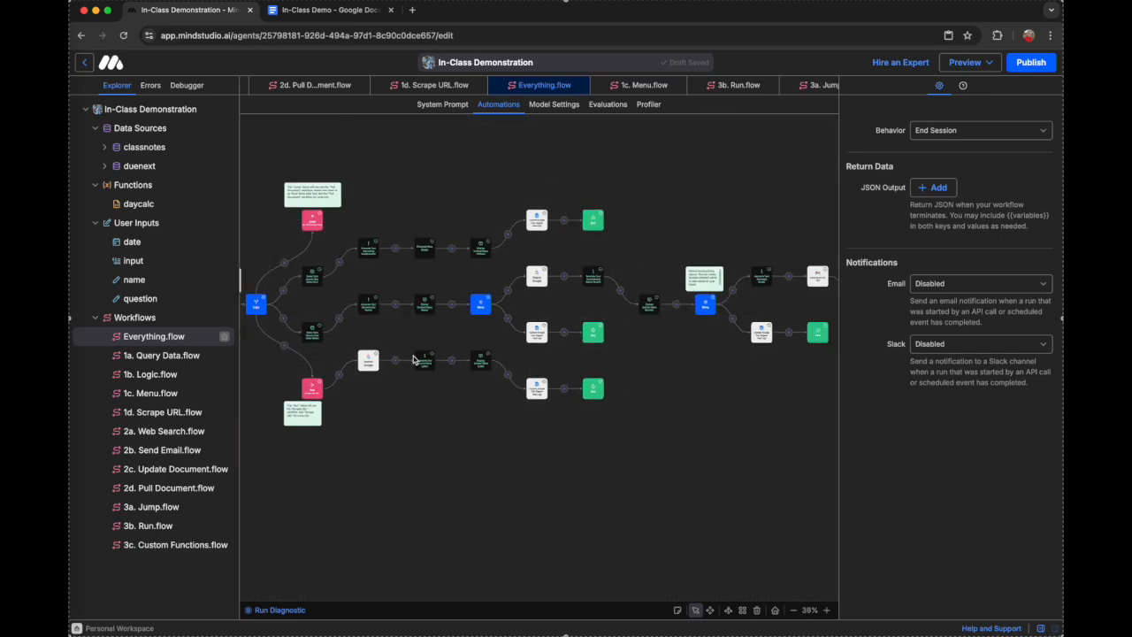
scroll(411, 362, "down", 3)
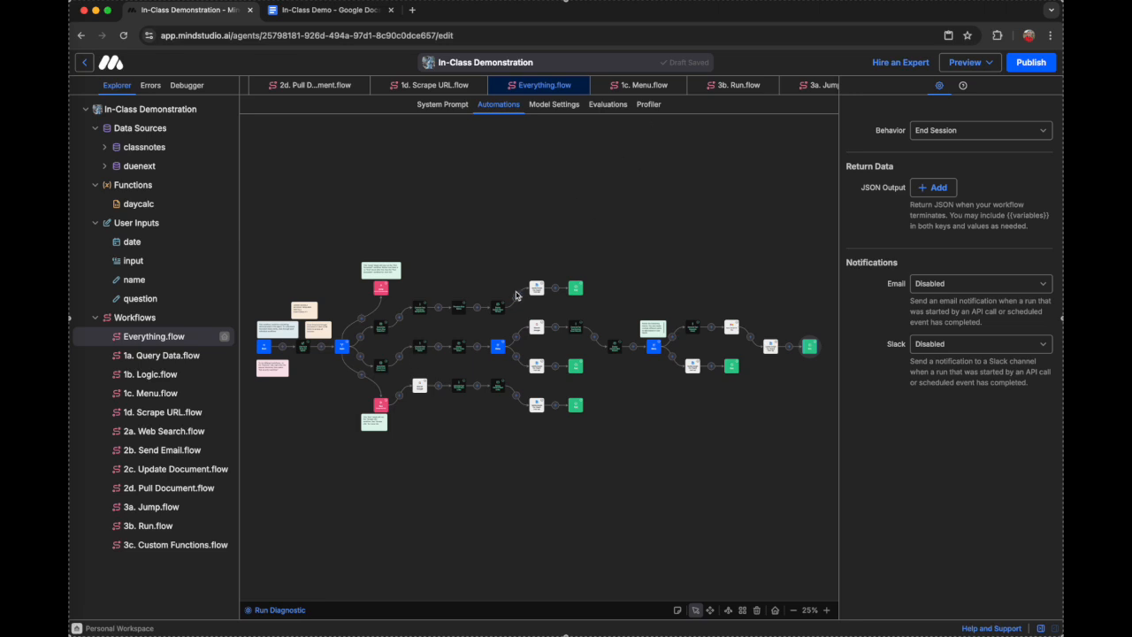
- Open the draft agent and submit the form with a name, the date Mar 04, 2025 and the question "What is an LLM?"
left_click(981, 67)
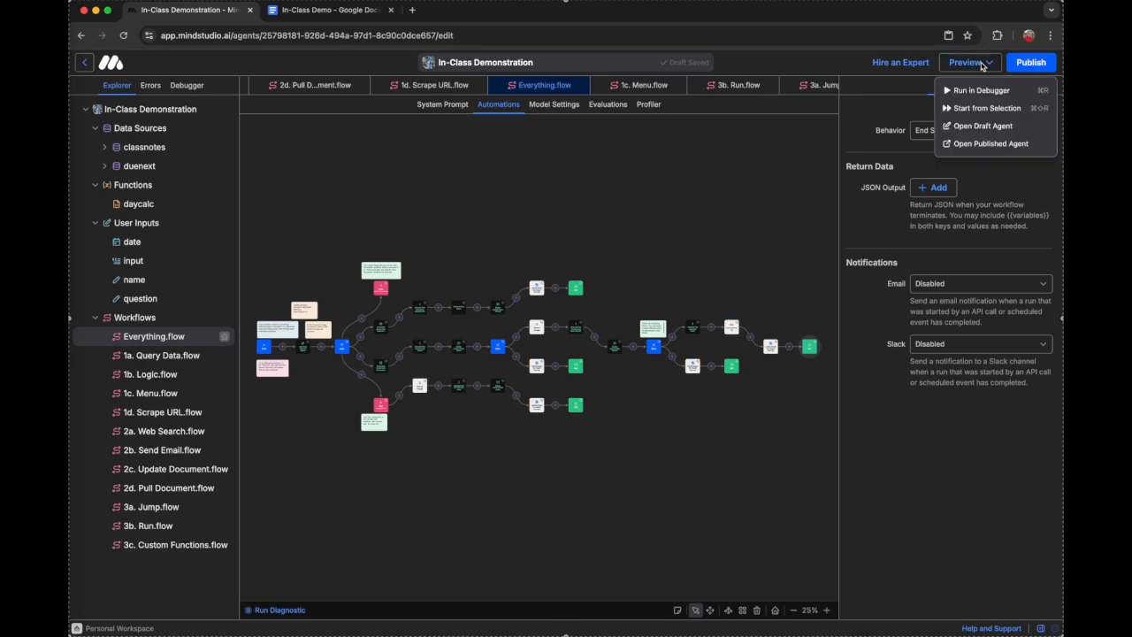
left_click(998, 127)
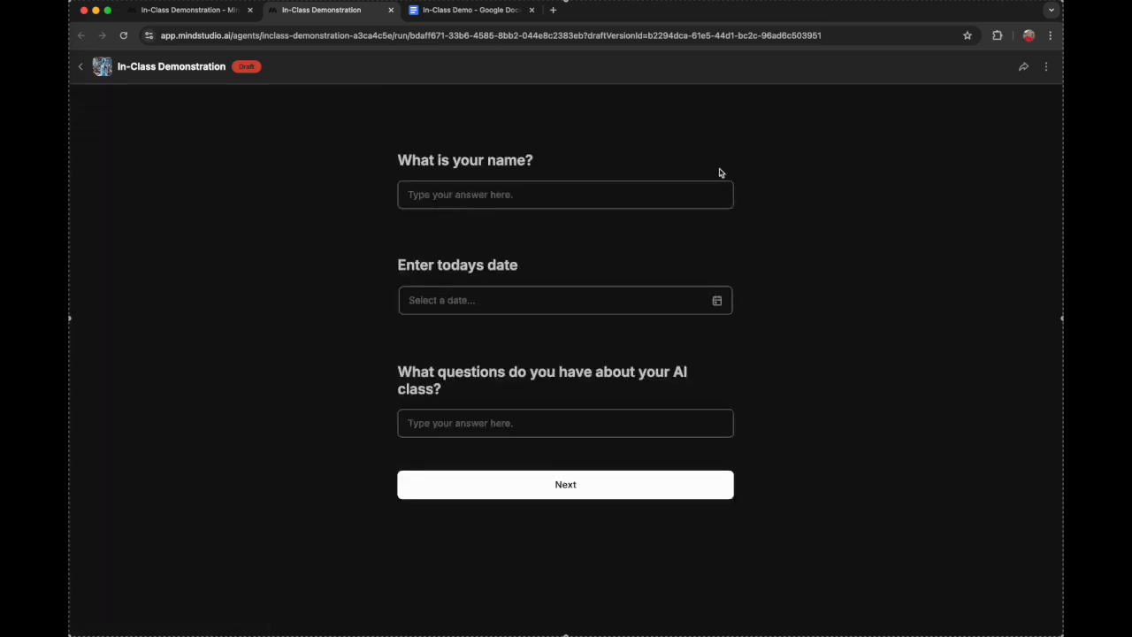
type("Jay")
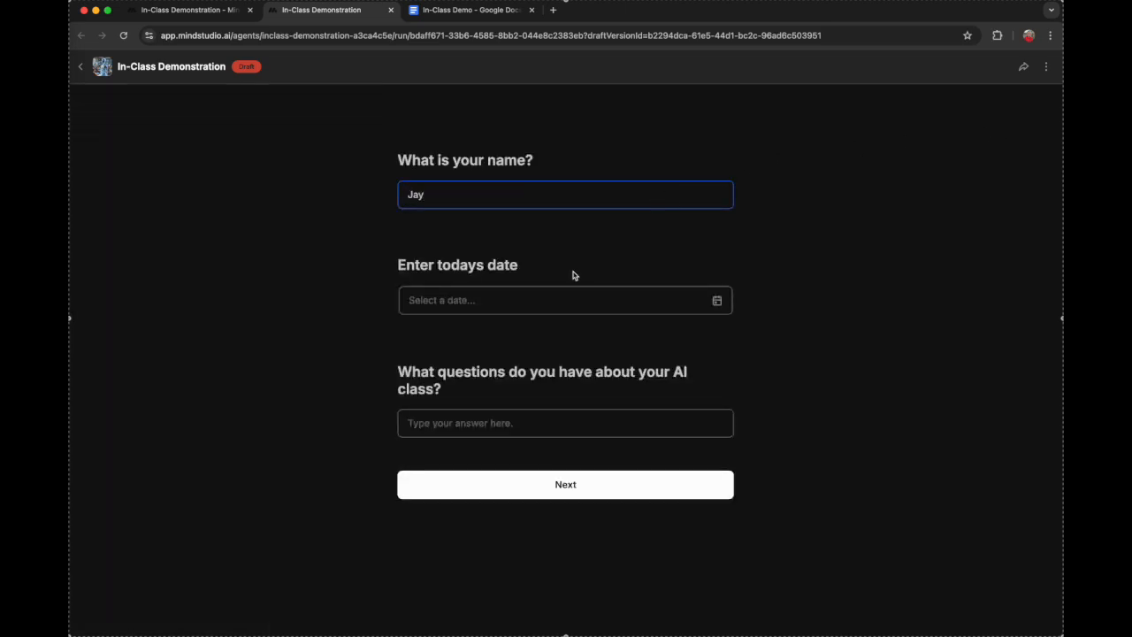
left_click(553, 301)
left_click(540, 291)
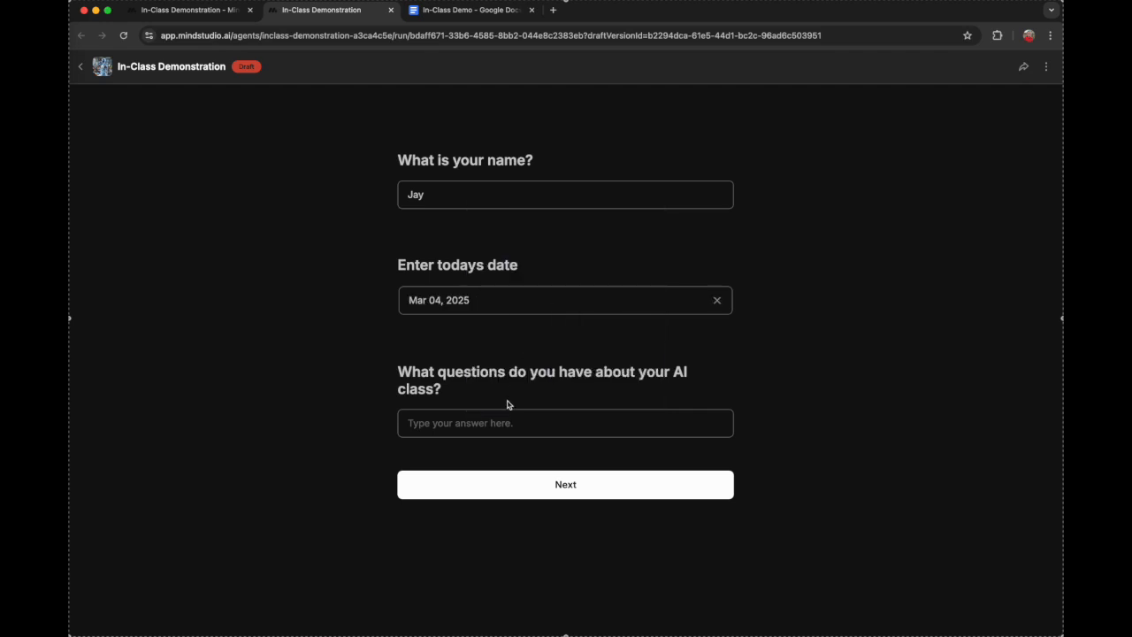
type("Wh")
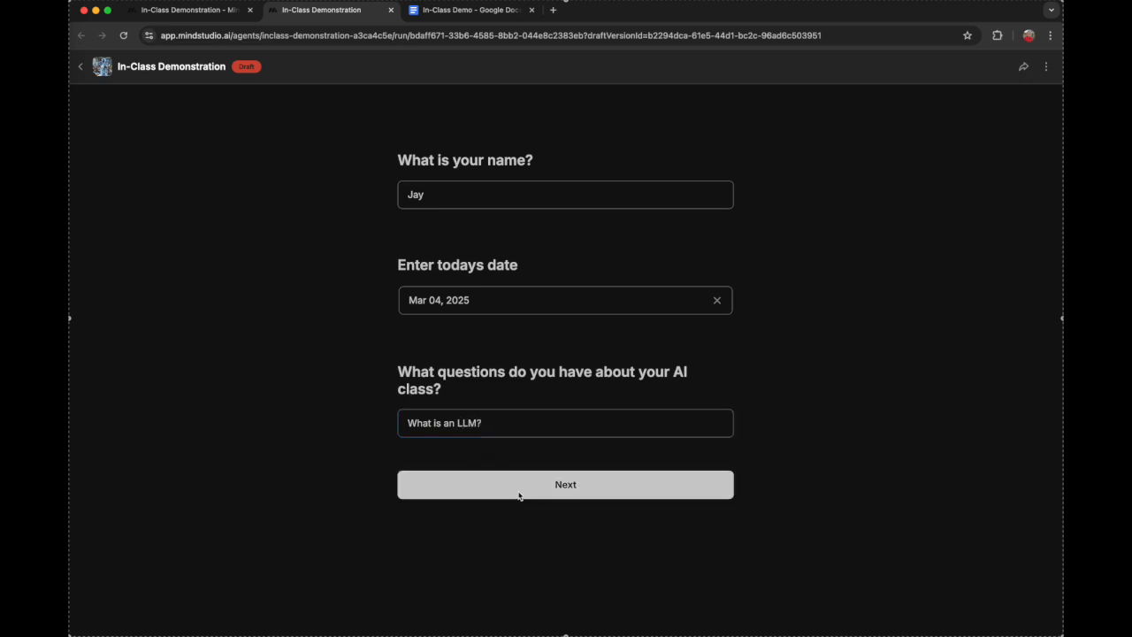
left_click(520, 496)
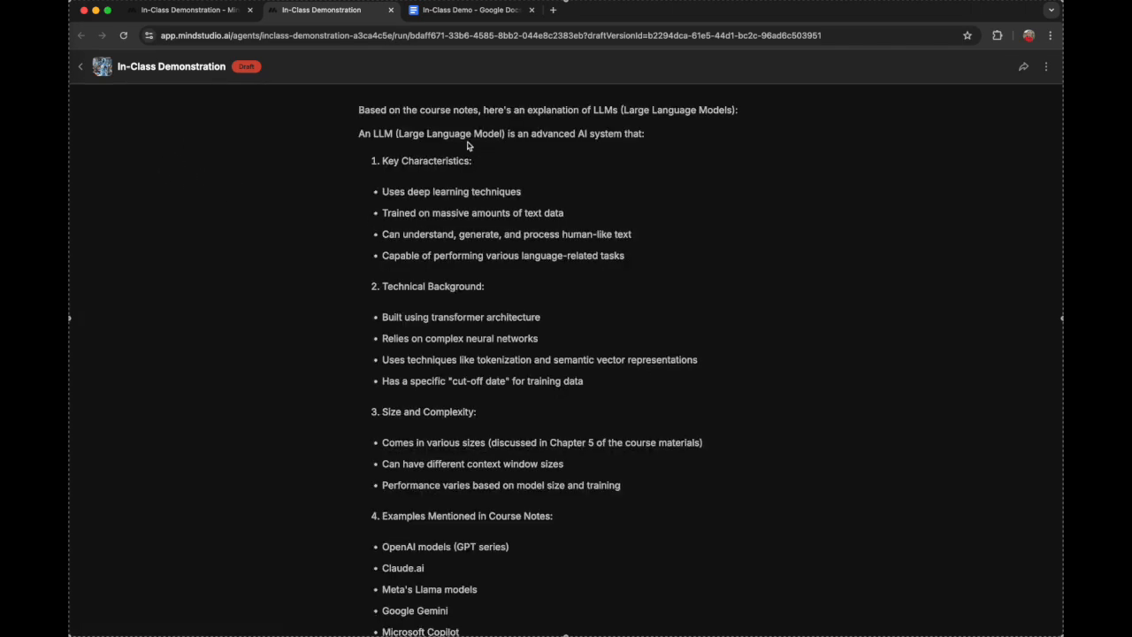
- Read the full class notes answer about LLMs and request further clarification with Yes (web search)
scroll(468, 145, "down", 3)
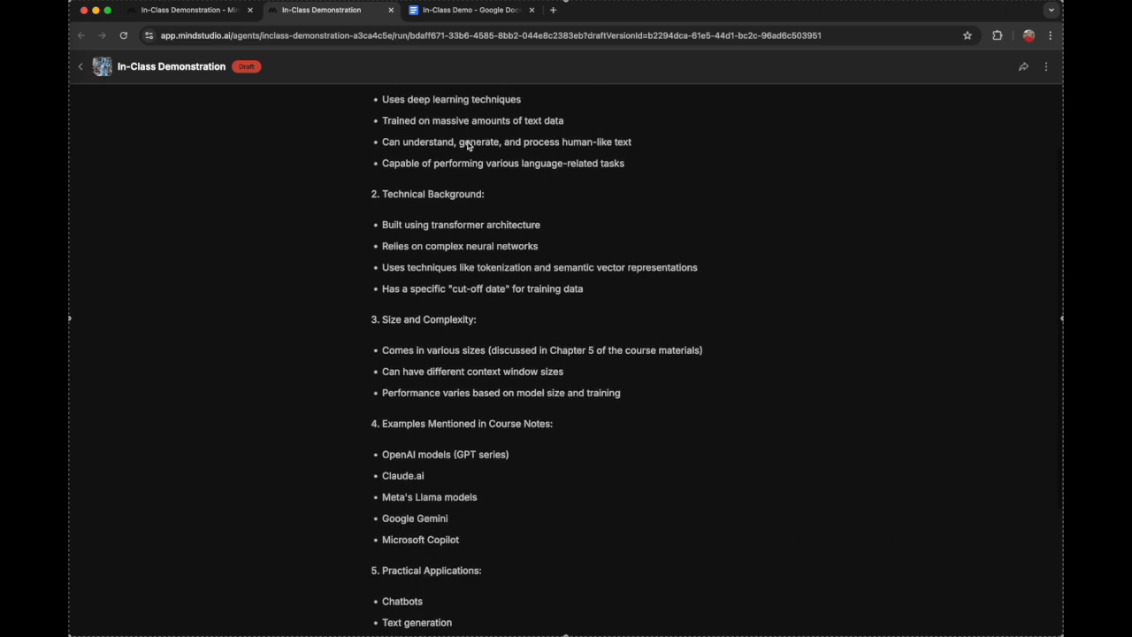
scroll(467, 145, "down", 3)
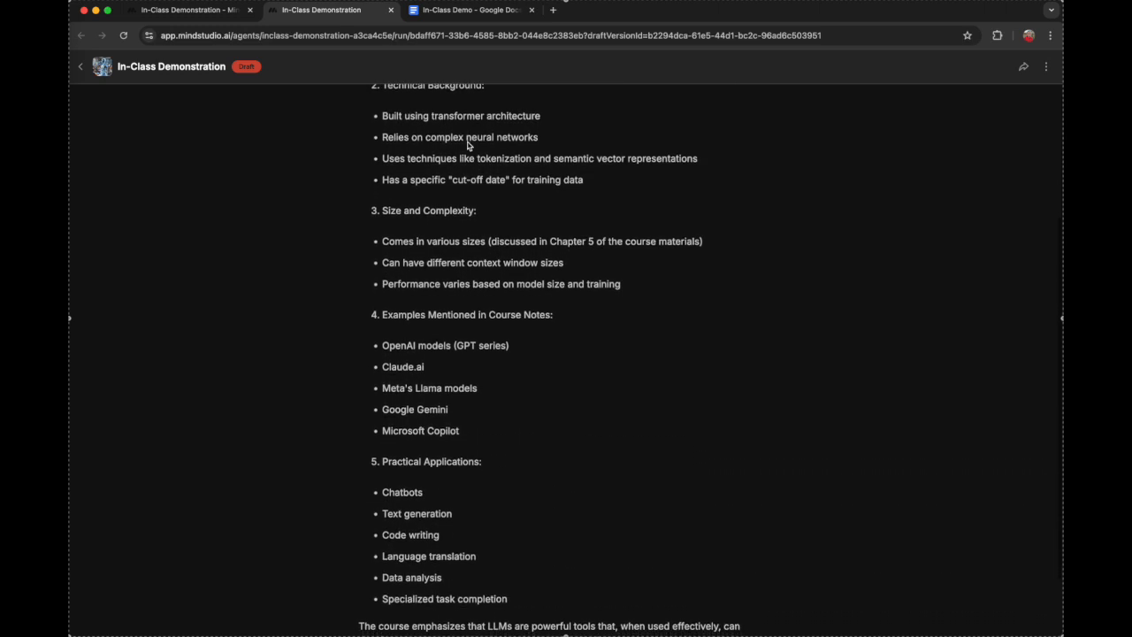
scroll(468, 145, "down", 2)
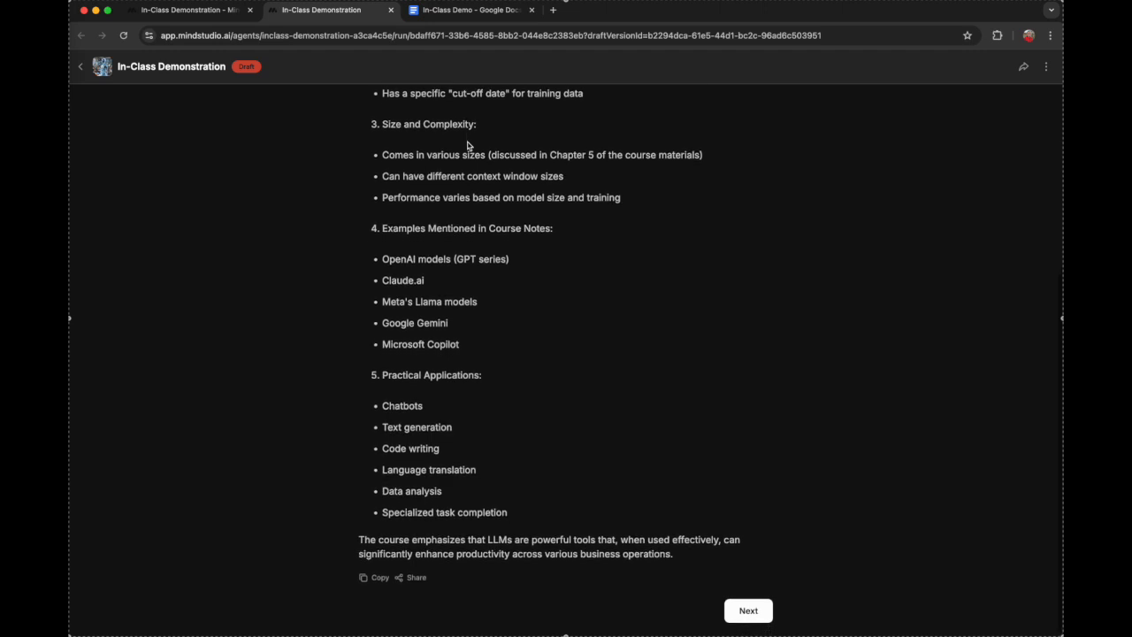
scroll(469, 233, "up", 7)
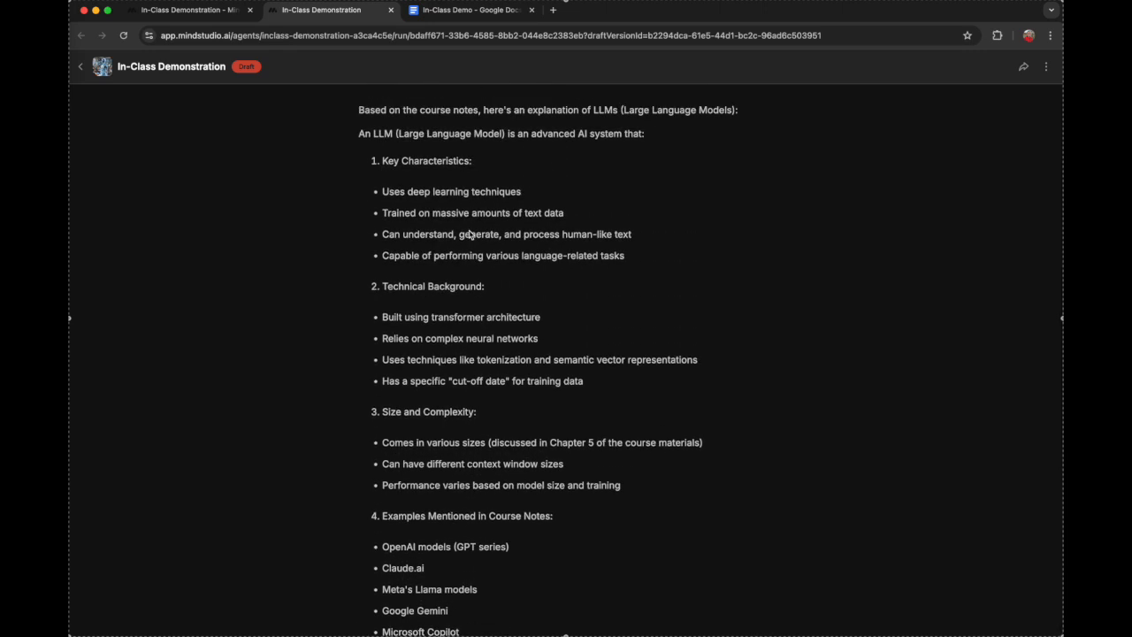
scroll(469, 234, "down", 7)
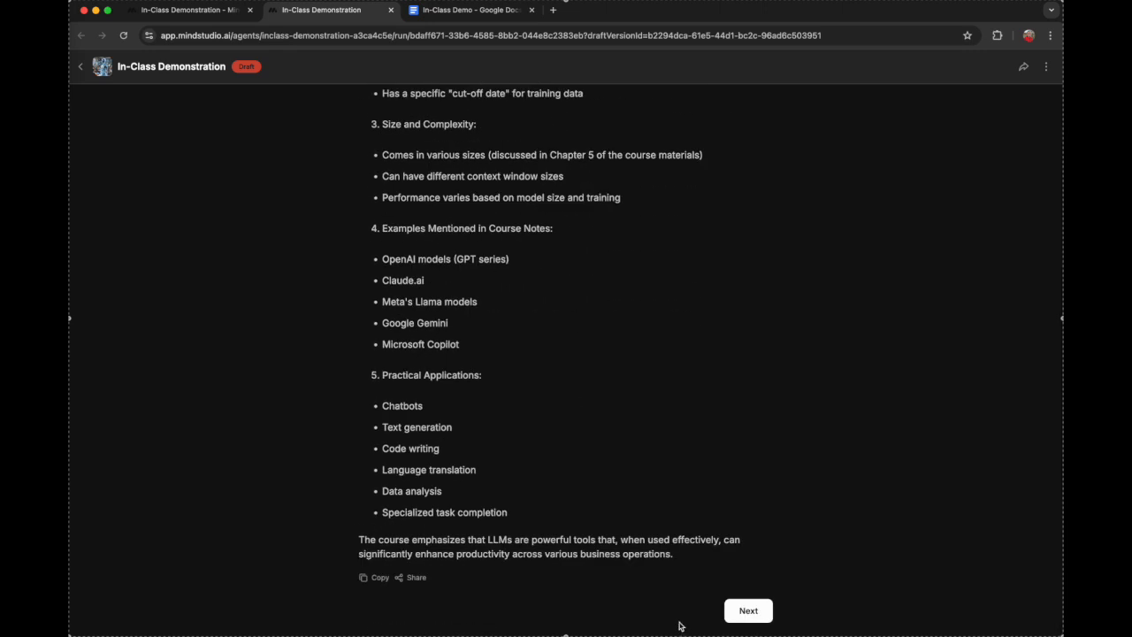
left_click(743, 610)
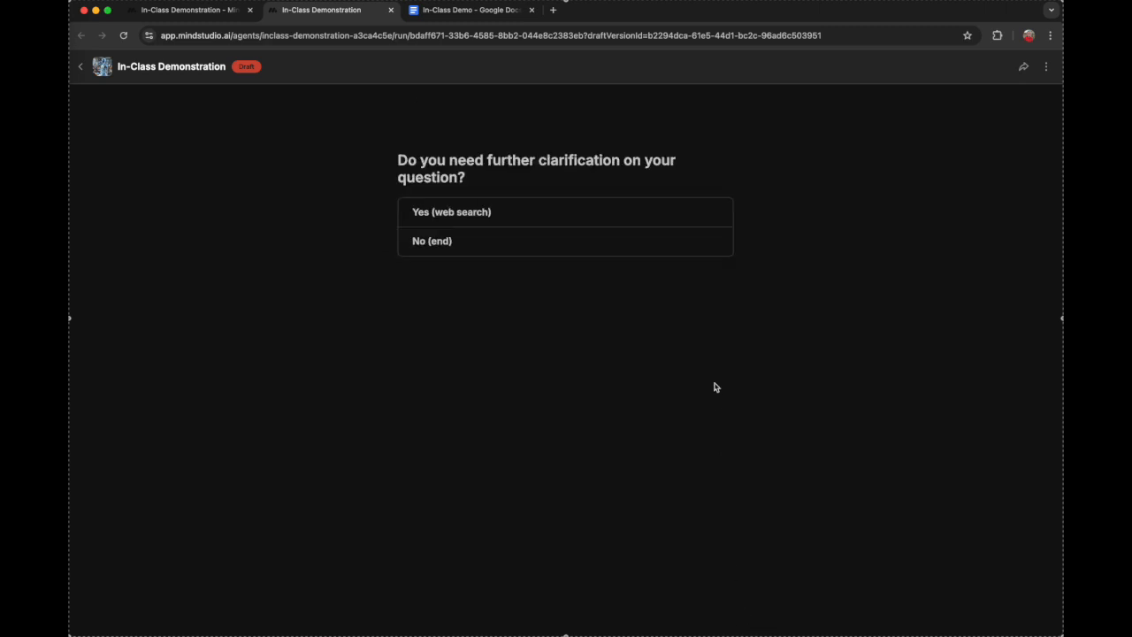
left_click(506, 219)
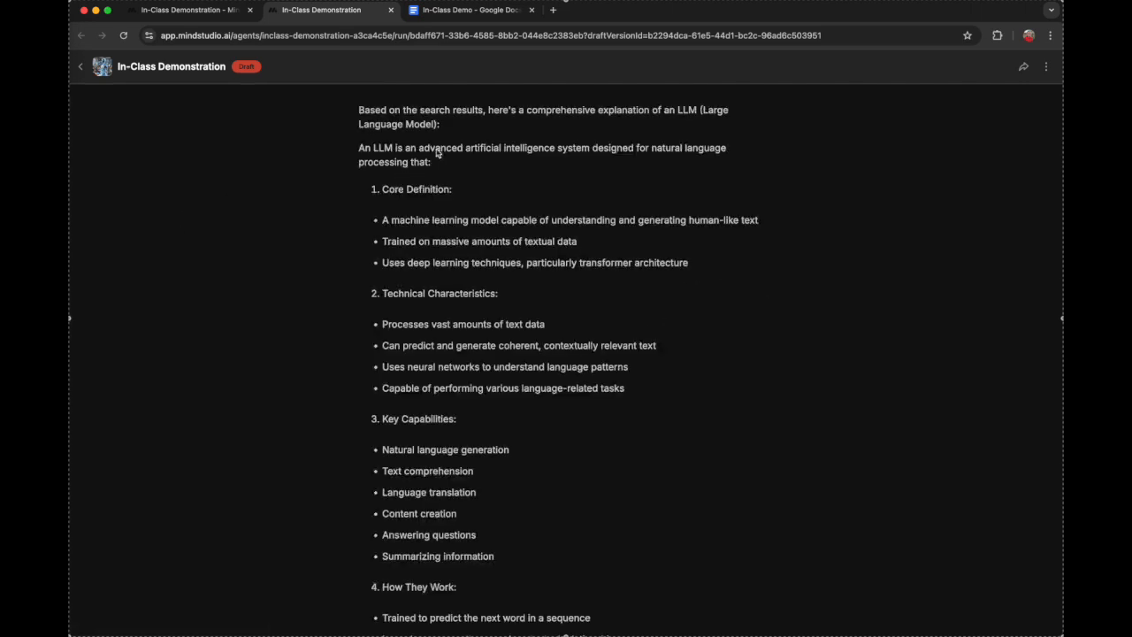
- Read the web search answer about LLMs and request further clarification with Yes (send TA an email)
scroll(441, 148, "down", 1)
scroll(441, 148, "down", 5)
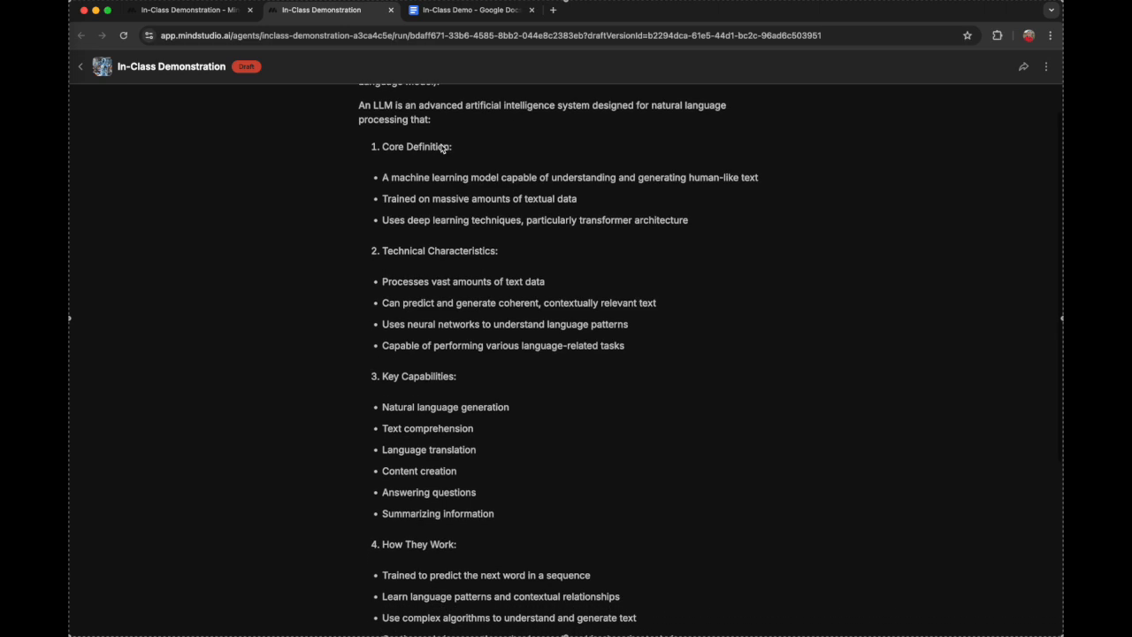
scroll(441, 147, "down", 3)
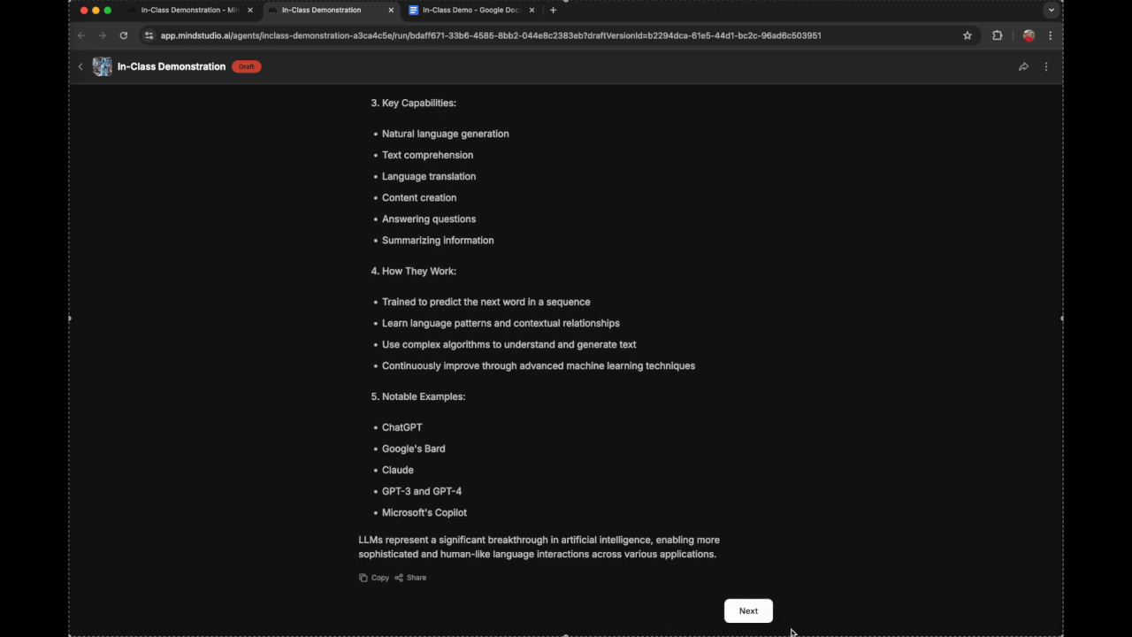
left_click(766, 614)
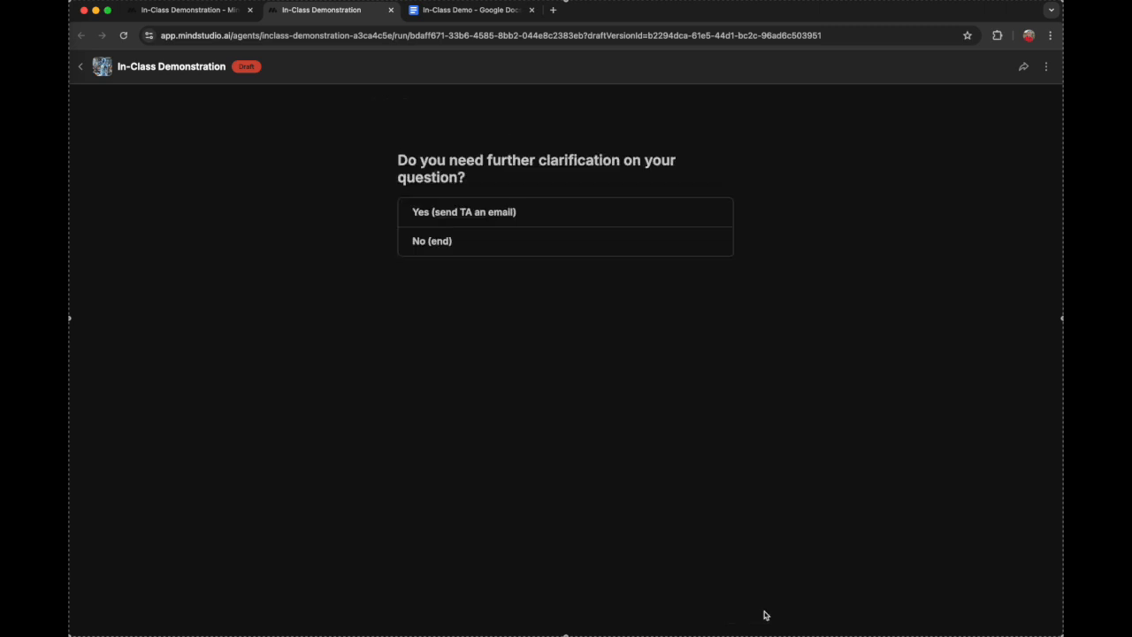
left_click(549, 219)
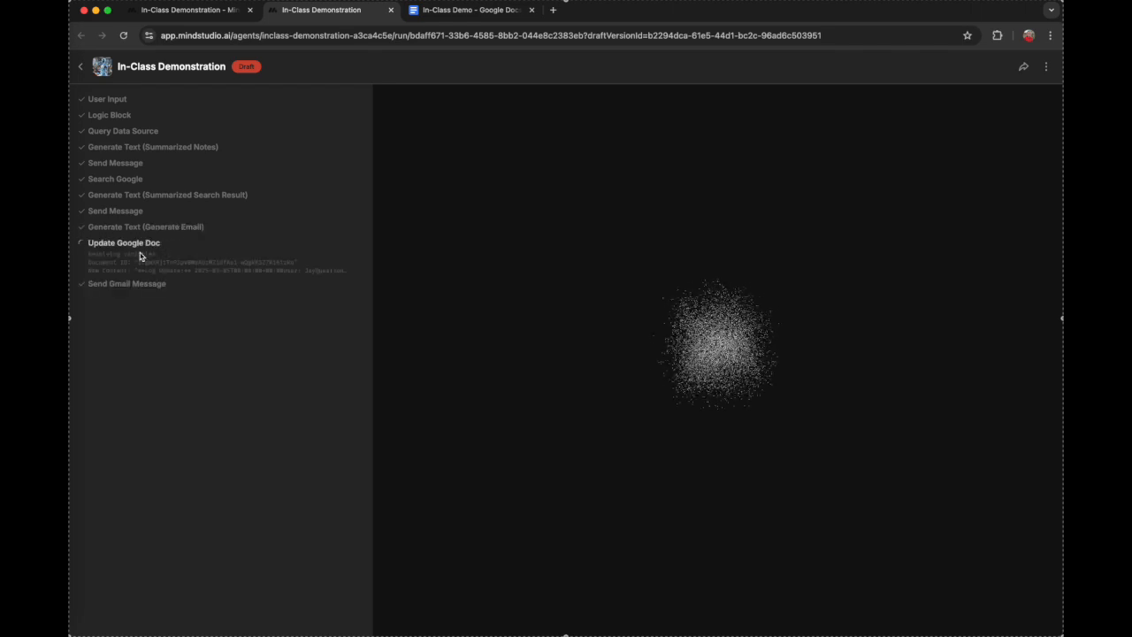
- Switch to the In-Class Demo Google Doc and examine the logged question, class notes summary and web search summary
left_click(438, 11)
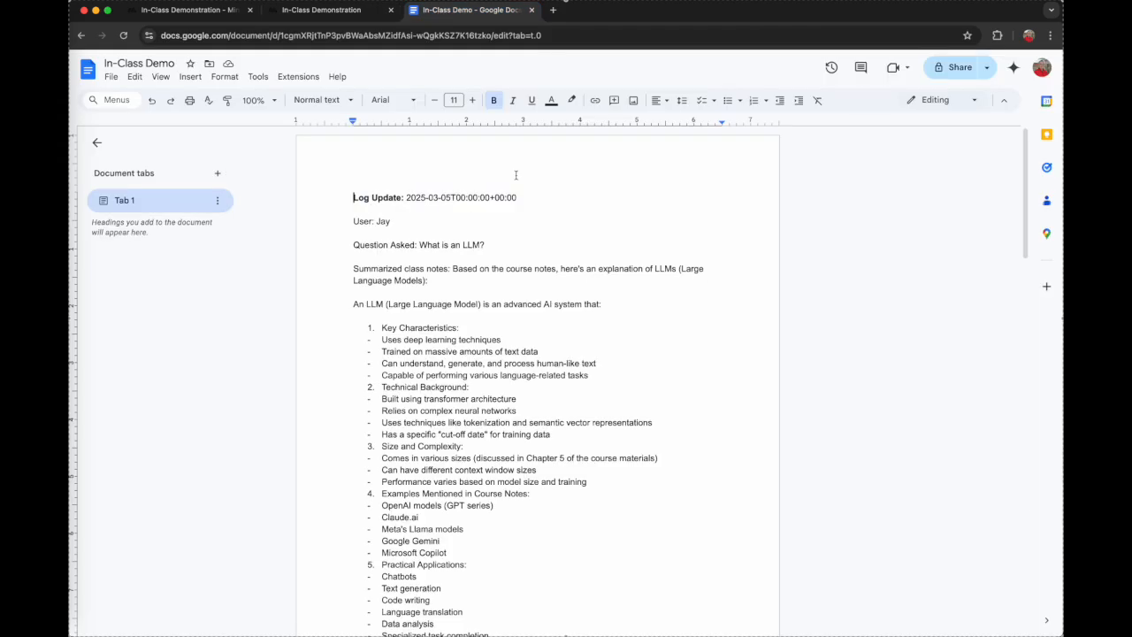
scroll(505, 209, "down", 15)
scroll(505, 209, "up", 9)
scroll(505, 209, "down", 3)
scroll(505, 209, "down", 10)
scroll(505, 209, "up", 5)
scroll(504, 205, "up", 5)
scroll(504, 204, "down", 9)
scroll(504, 204, "down", 5)
scroll(430, 449, "up", 20)
scroll(429, 448, "down", 20)
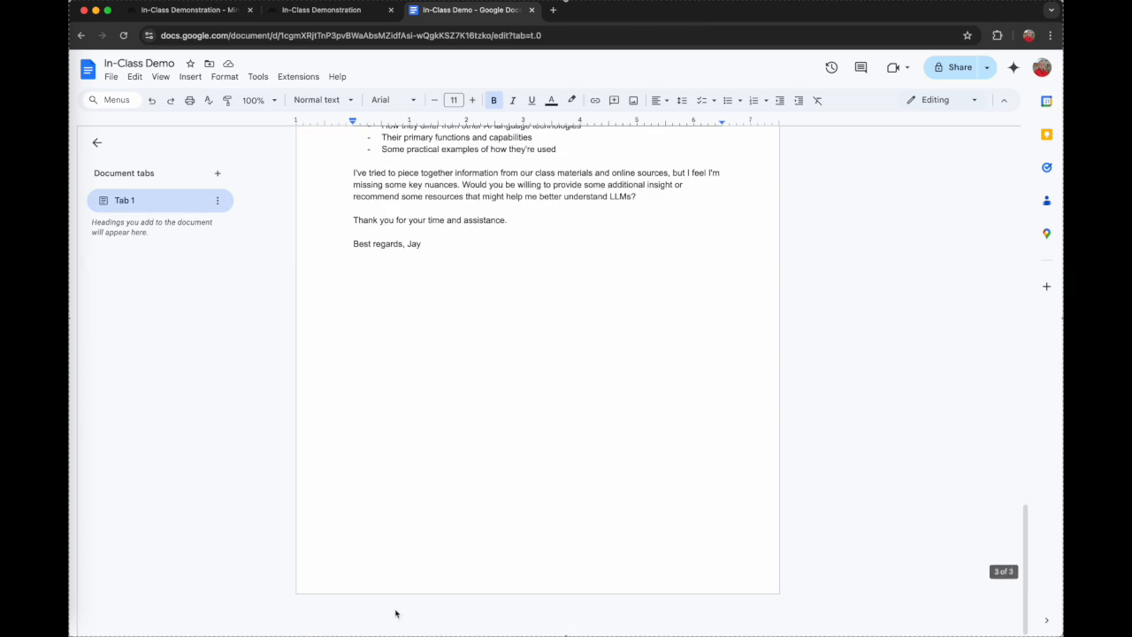
- Read the logged email to the Teaching Assistant at the end of the document
scroll(414, 539, "up", 3)
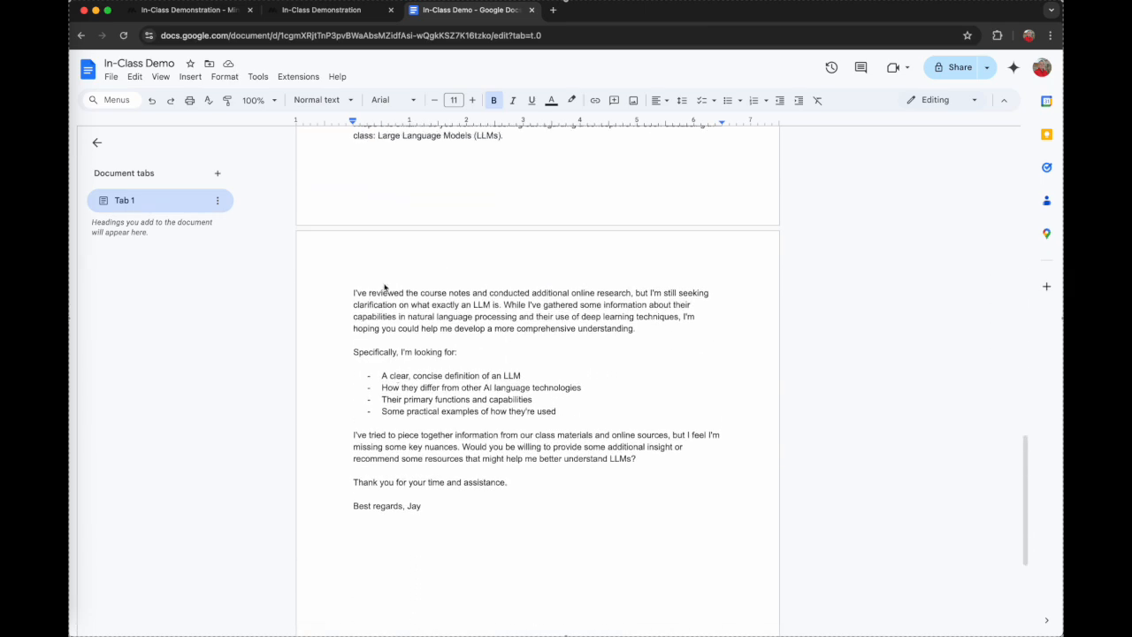
scroll(380, 329, "up", 2)
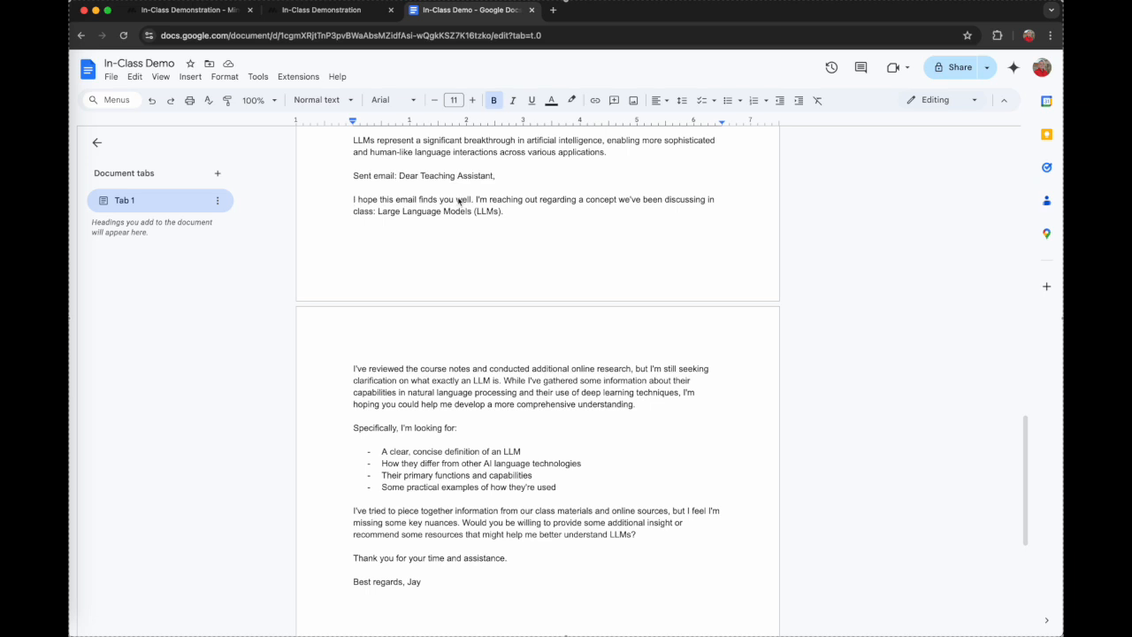
scroll(415, 379, "down", 3)
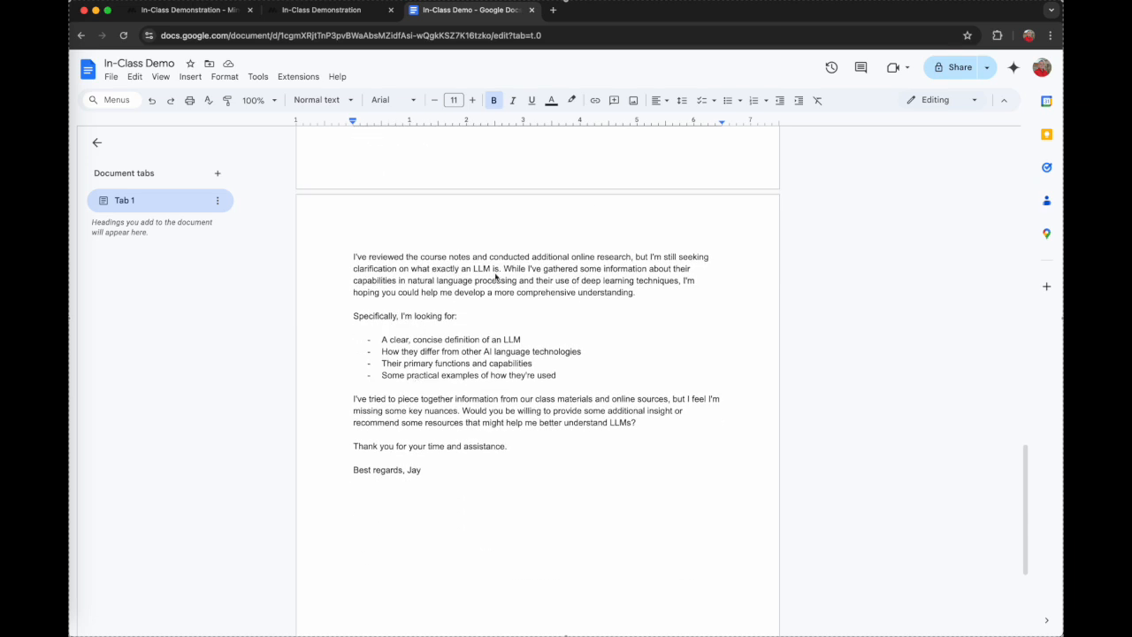
- Close the finished draft run and open a fresh draft agent run from the workflow editor
left_click(336, 14)
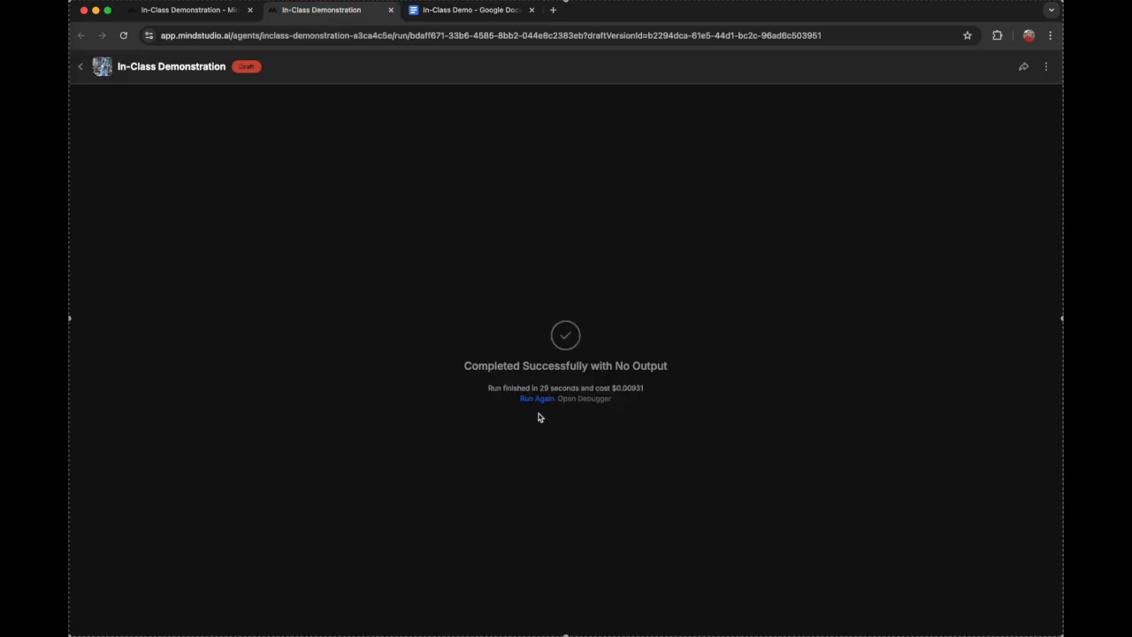
left_click(391, 11)
left_click(221, 16)
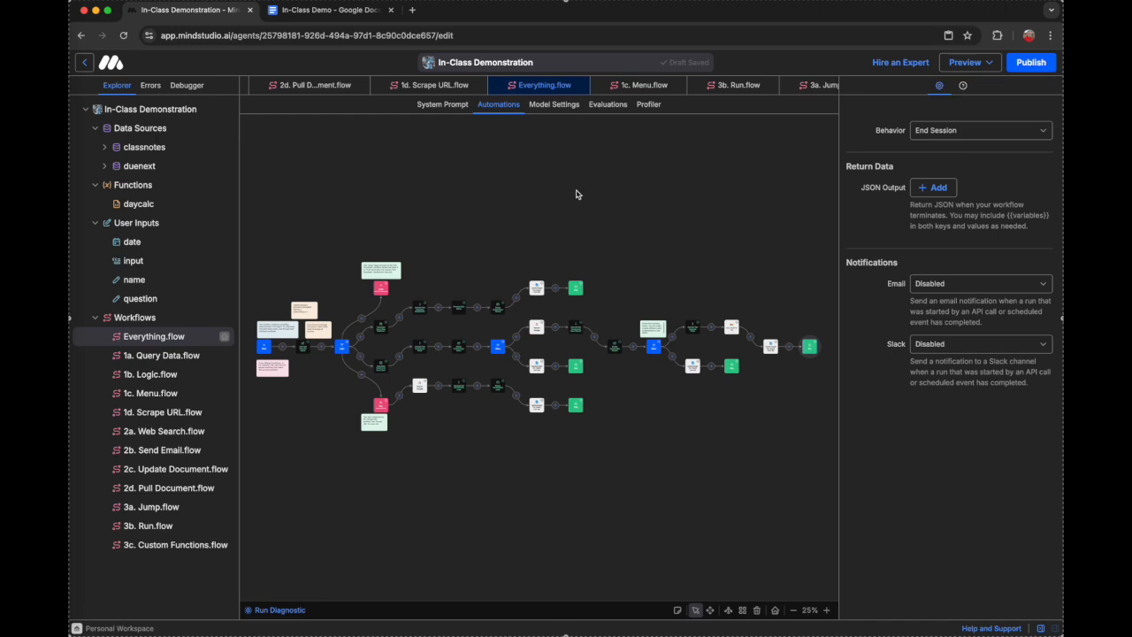
left_click(977, 66)
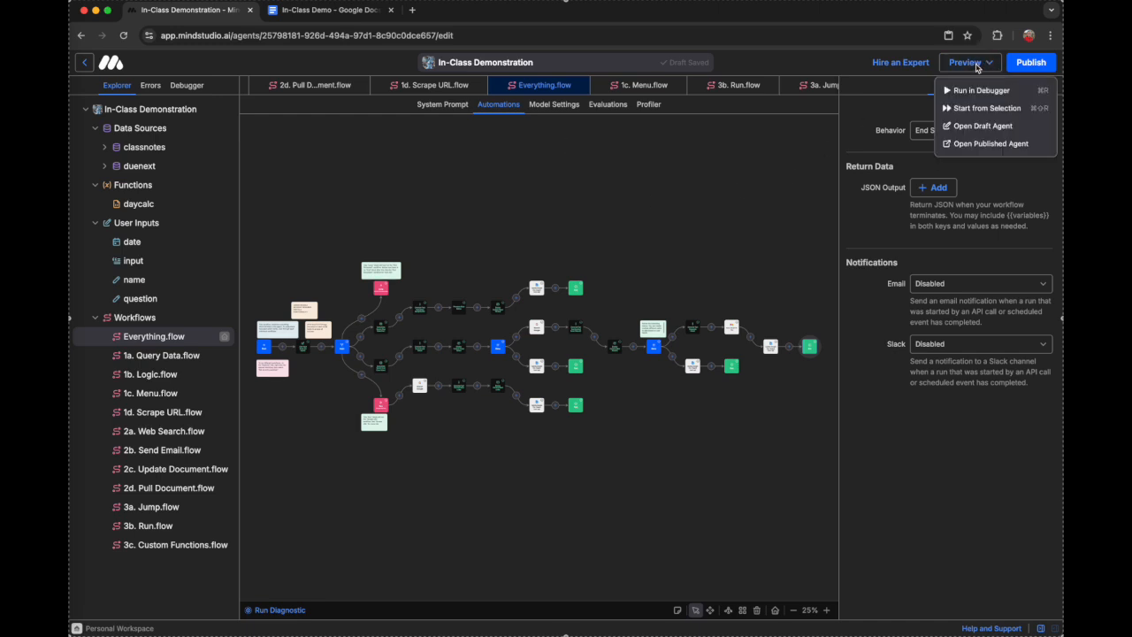
left_click(975, 125)
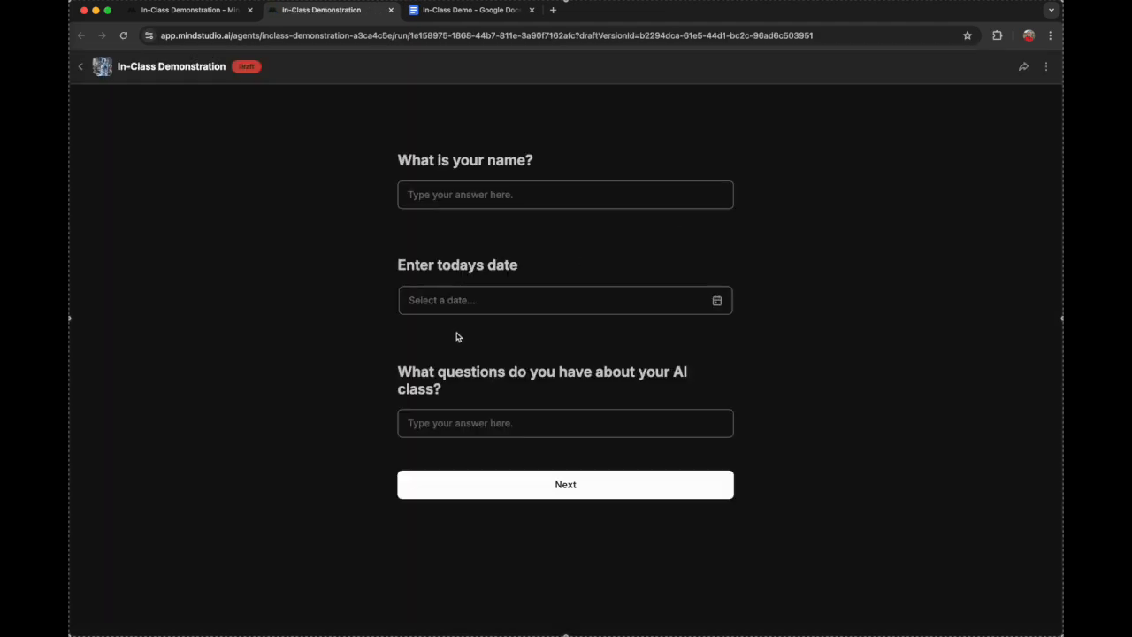
- Submit the form with a name, the date Mar 04, 2025 and the question "What are my next assignments that are due?"
left_click(520, 205)
type("Jay")
left_click(502, 300)
left_click(535, 293)
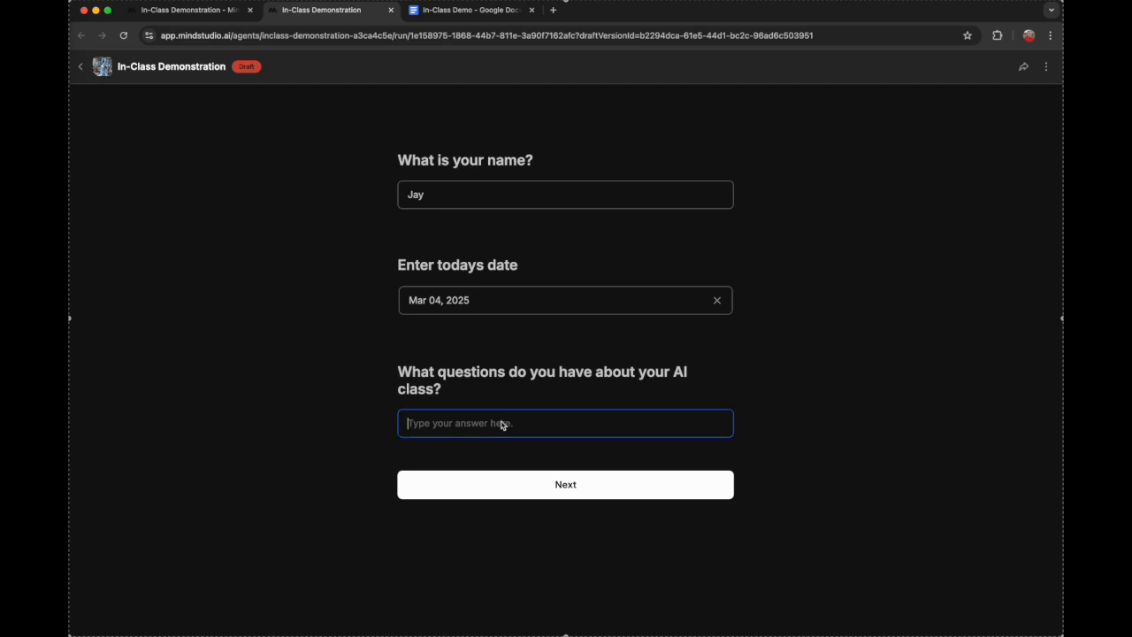
type("What are my next assignemtns")
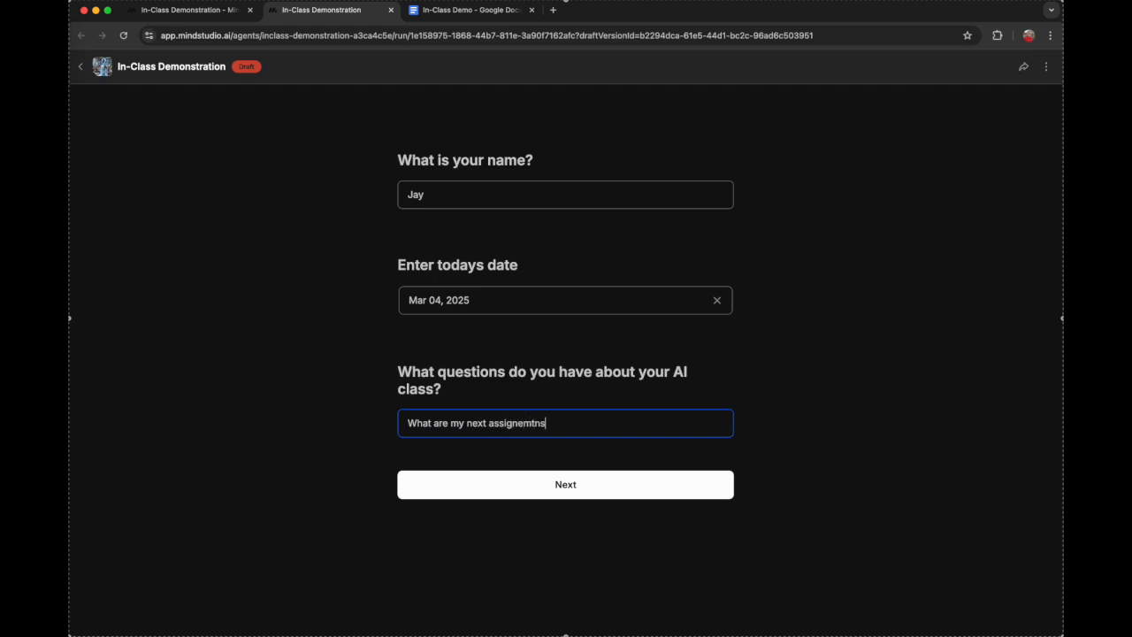
type(" that are due?")
right_click(517, 423)
left_click(584, 340)
left_click(602, 480)
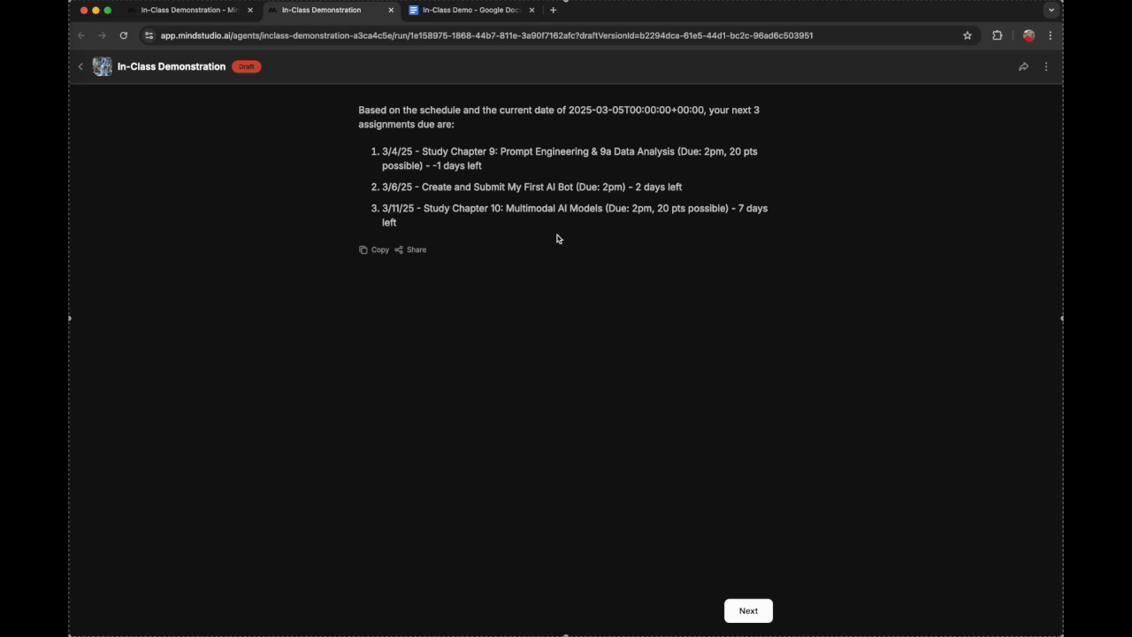
- Continue the run past the assignments answer and read its new log entry in the In-Class Demo Google Doc
left_click(752, 618)
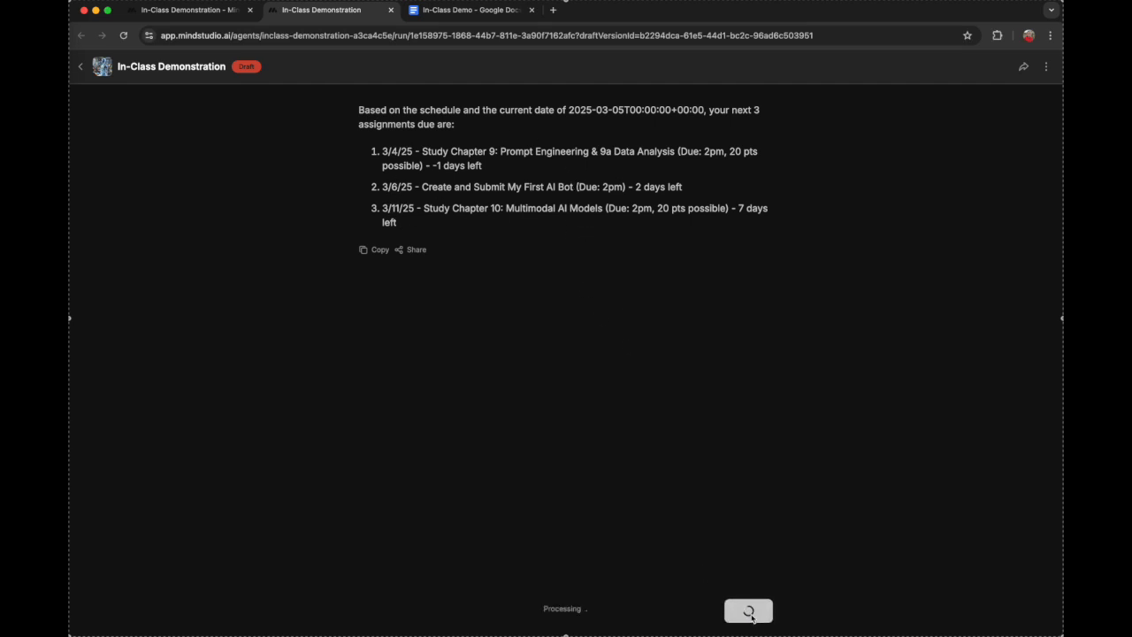
left_click(472, 11)
scroll(510, 179, "down", 15)
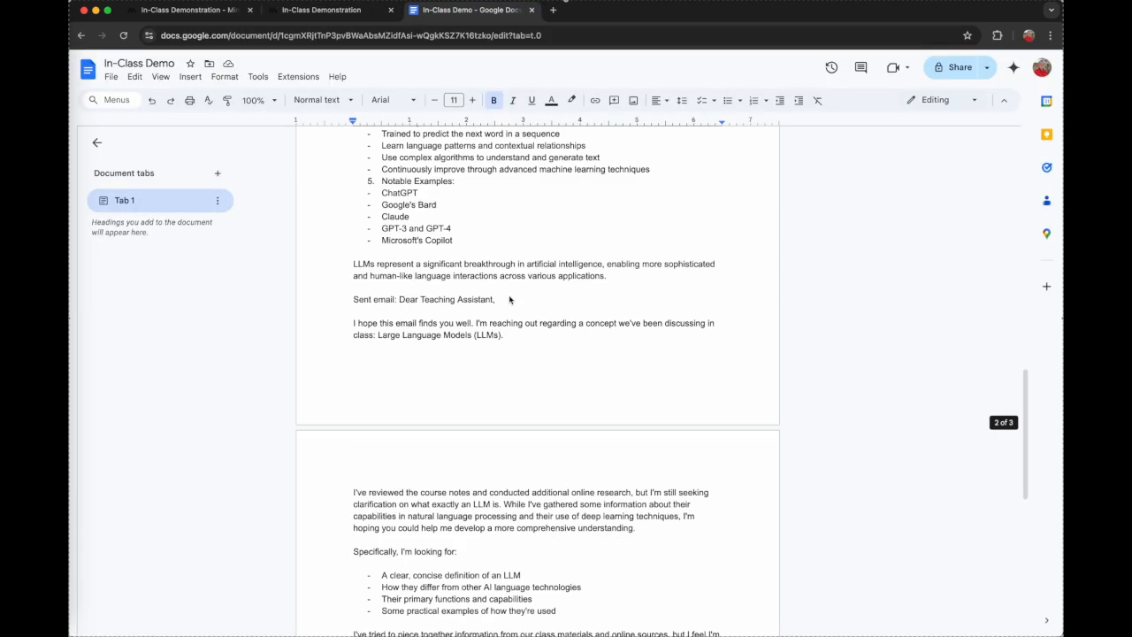
scroll(509, 300, "up", 1)
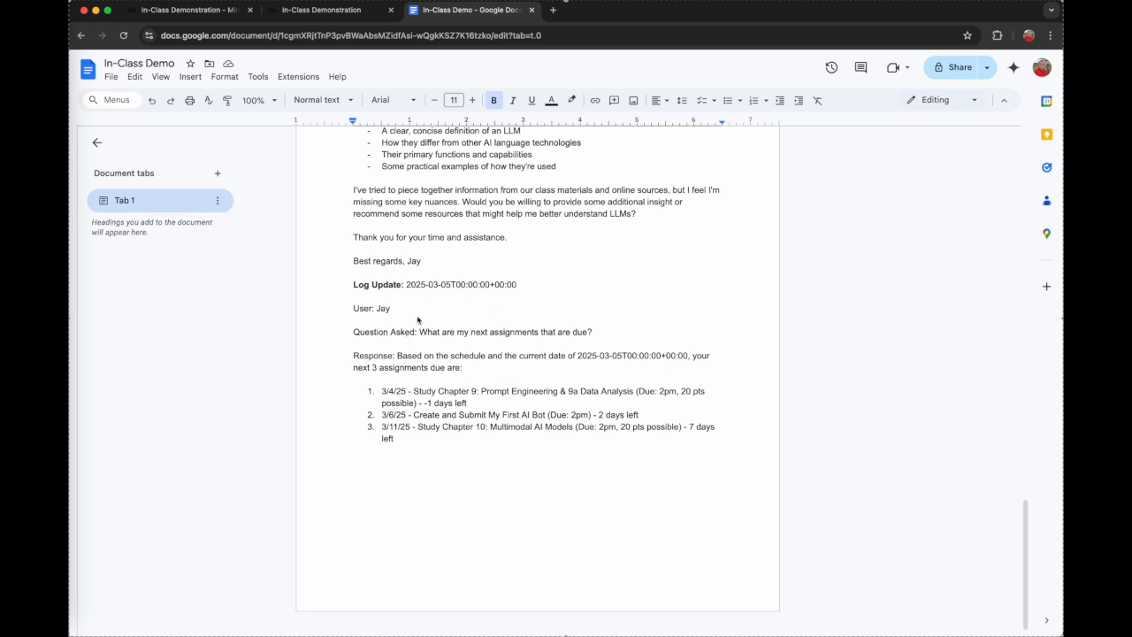
scroll(415, 391, "down", 1)
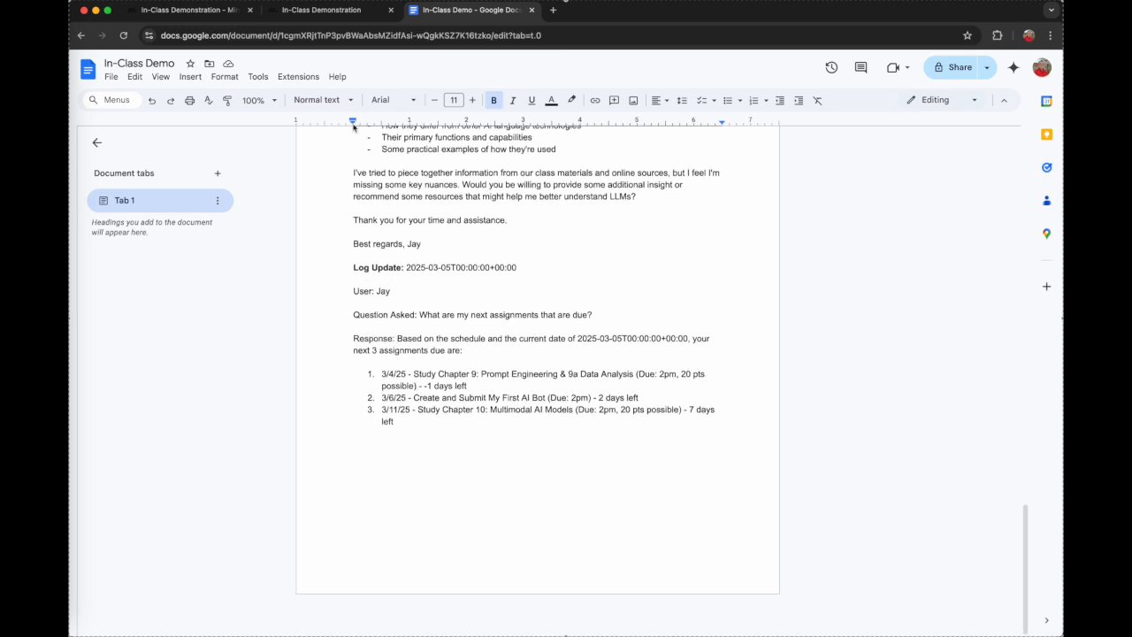
- Close the completed assignments run and open another draft agent run from the workflow editor
left_click(350, 10)
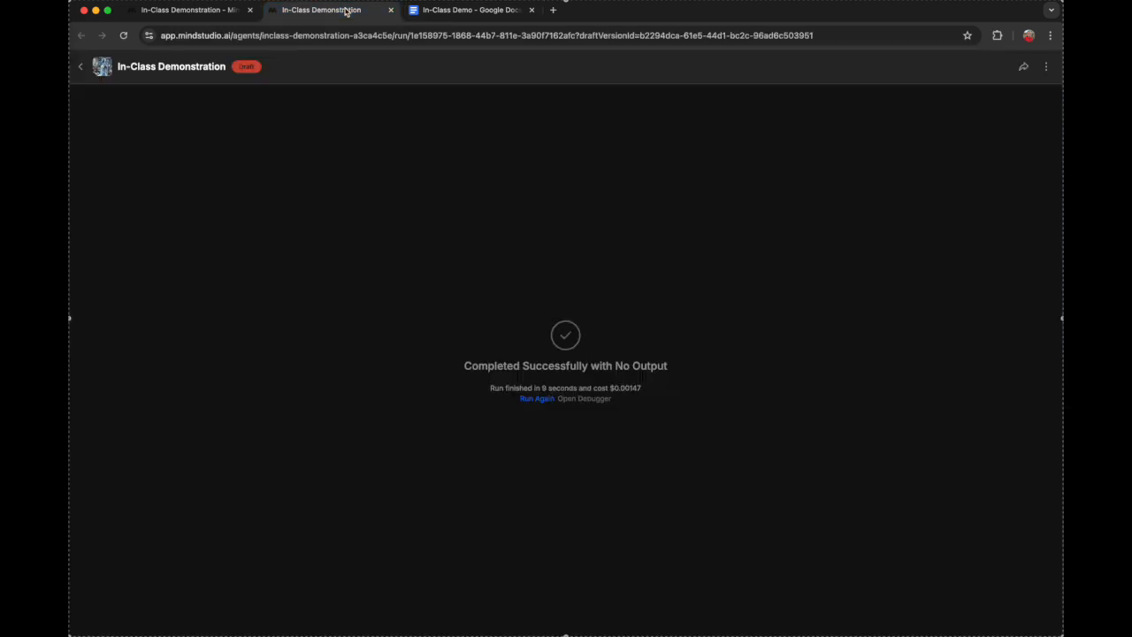
left_click(390, 10)
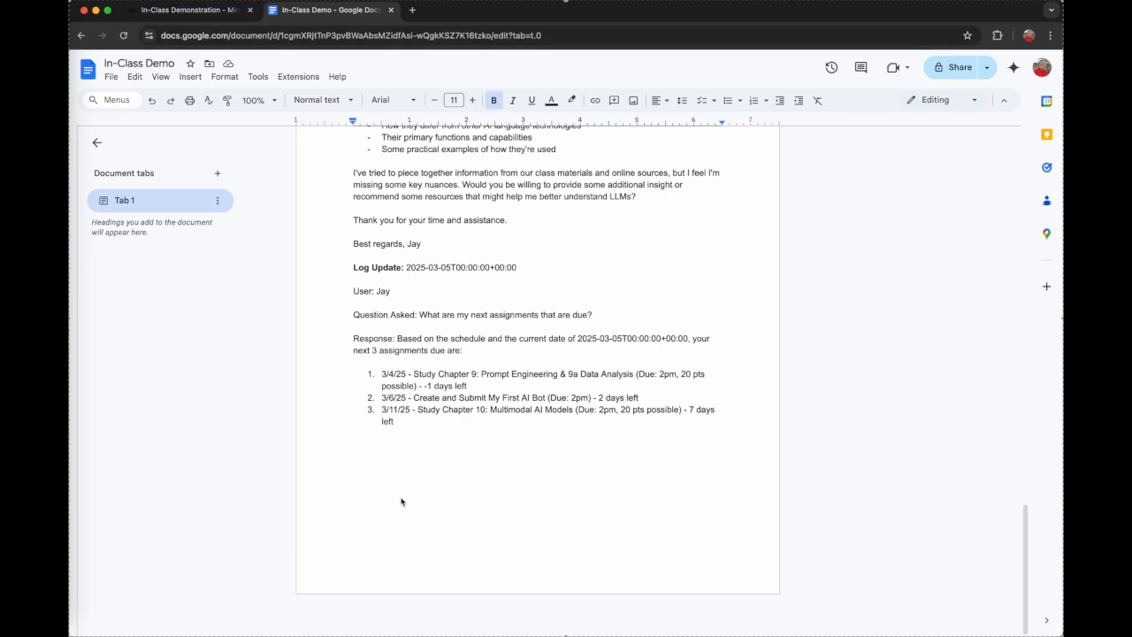
left_click(191, 11)
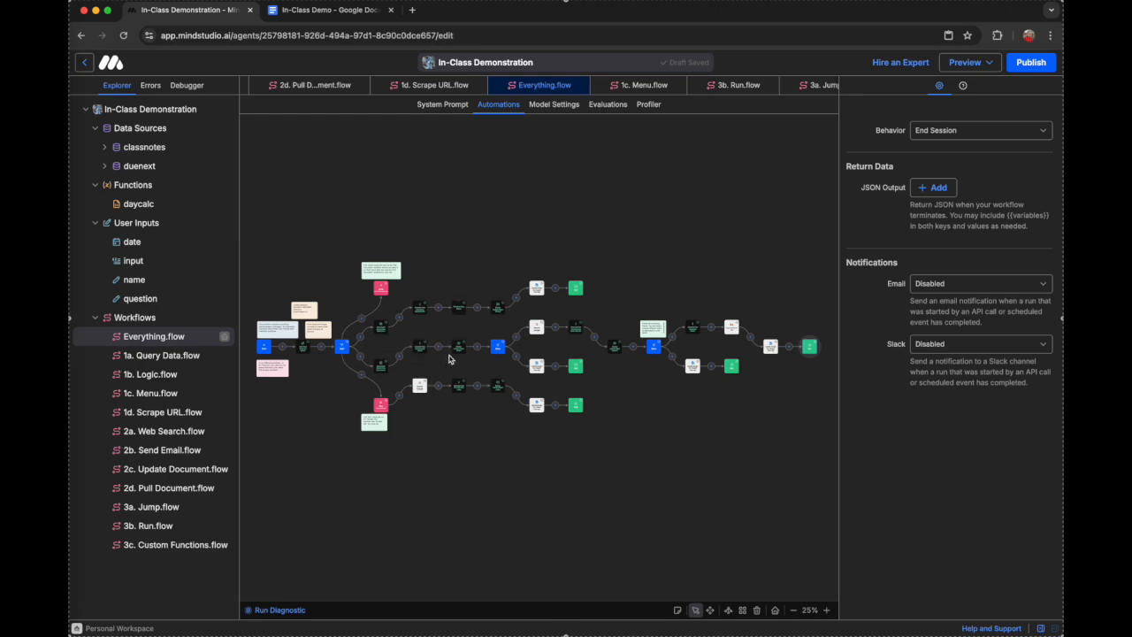
scroll(342, 407, "up", 1)
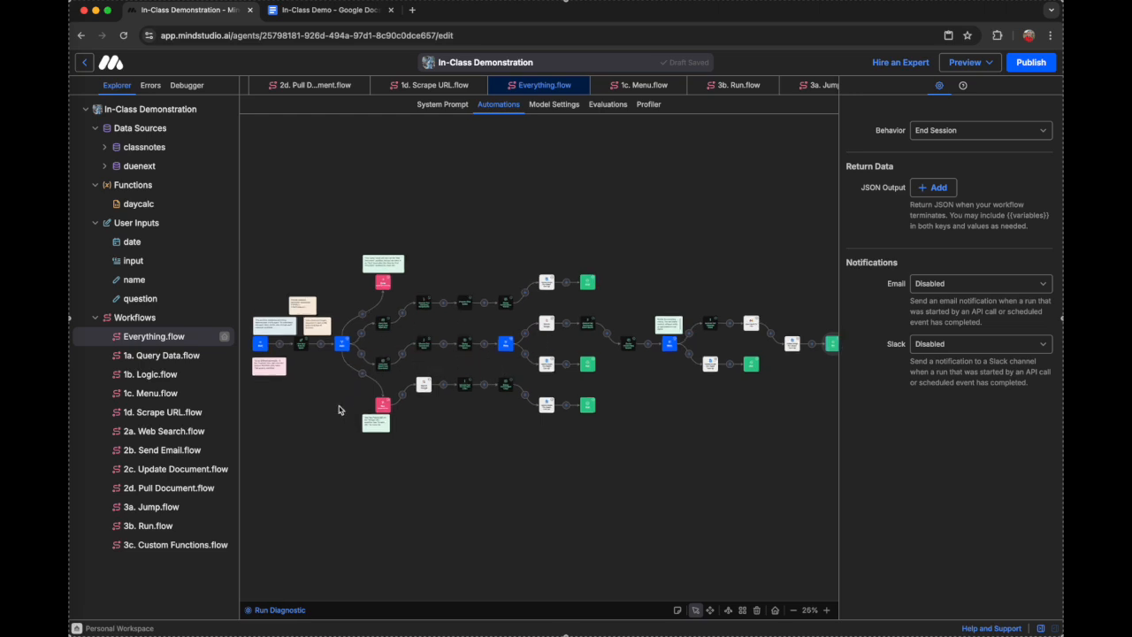
left_click(967, 63)
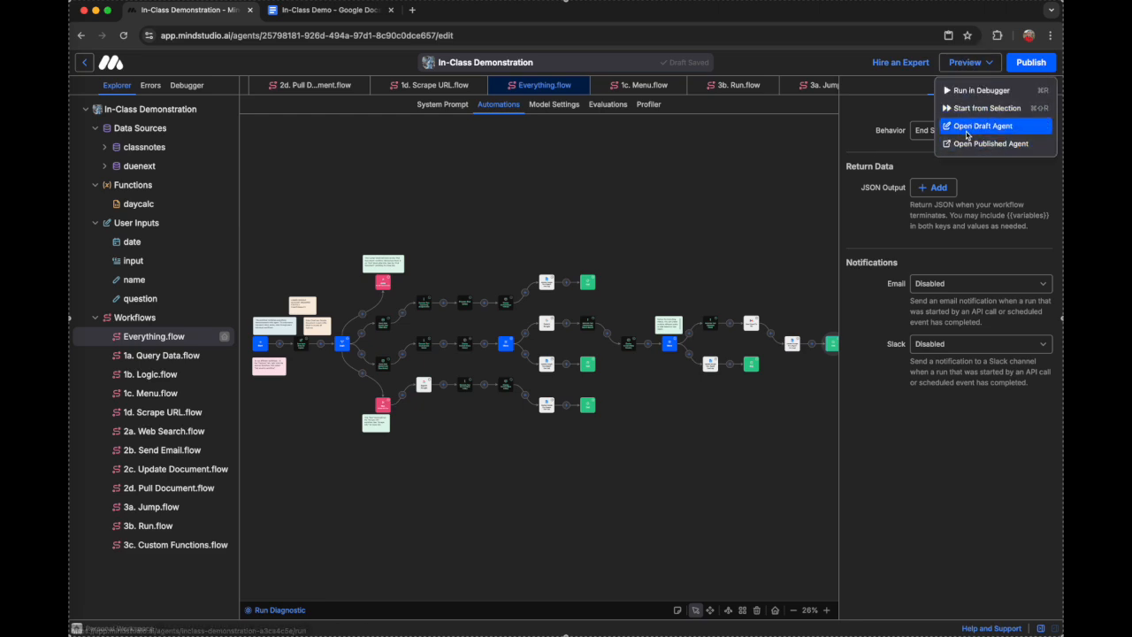
left_click(970, 127)
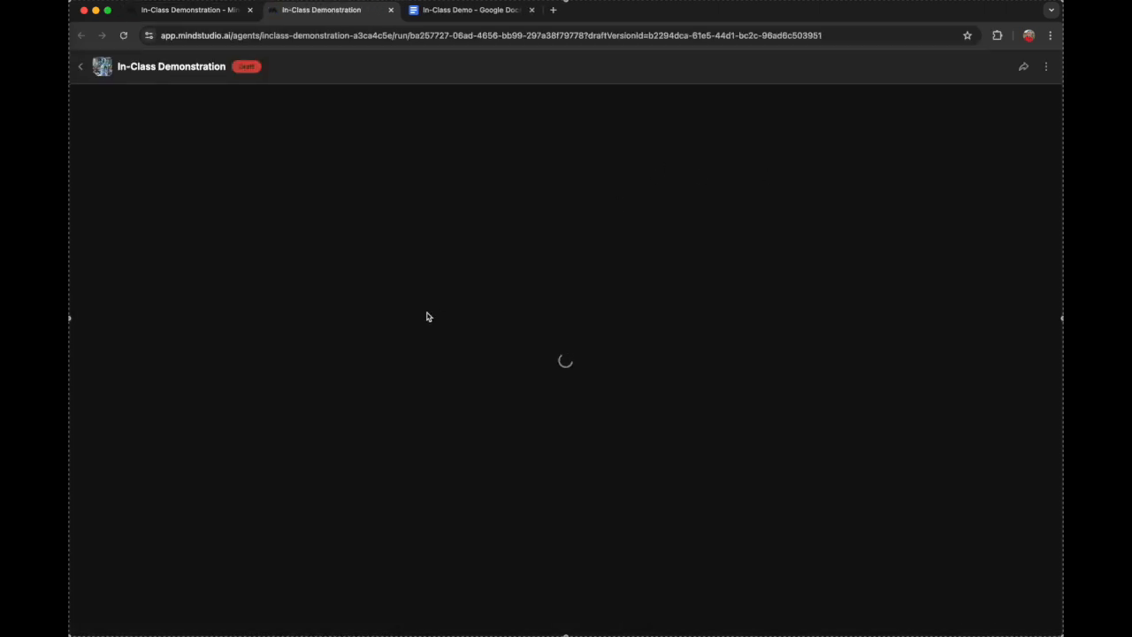
- Submit the form with a name, the date Mar 04, 2025 and the question "What are the best models?"
type("Jay")
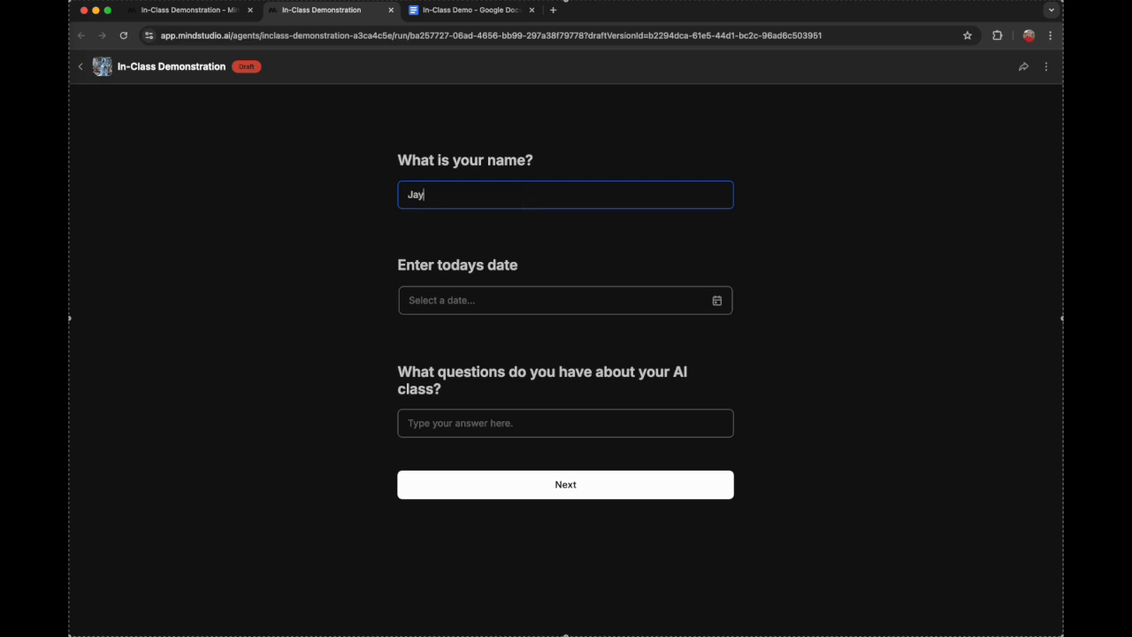
left_click(510, 301)
left_click(536, 295)
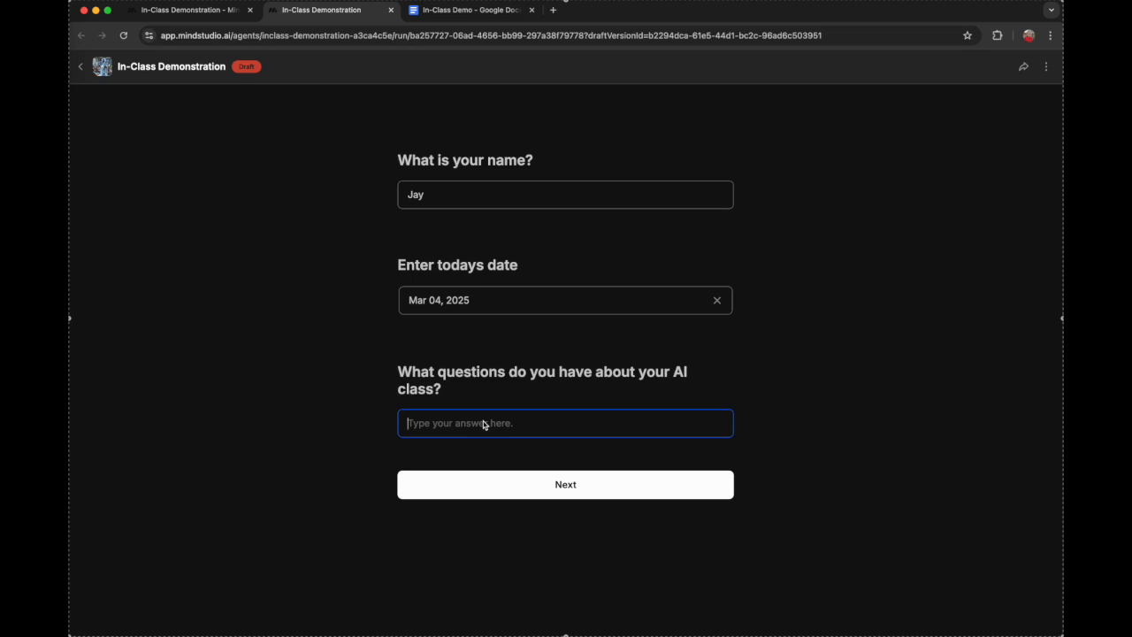
type("What are the best mod")
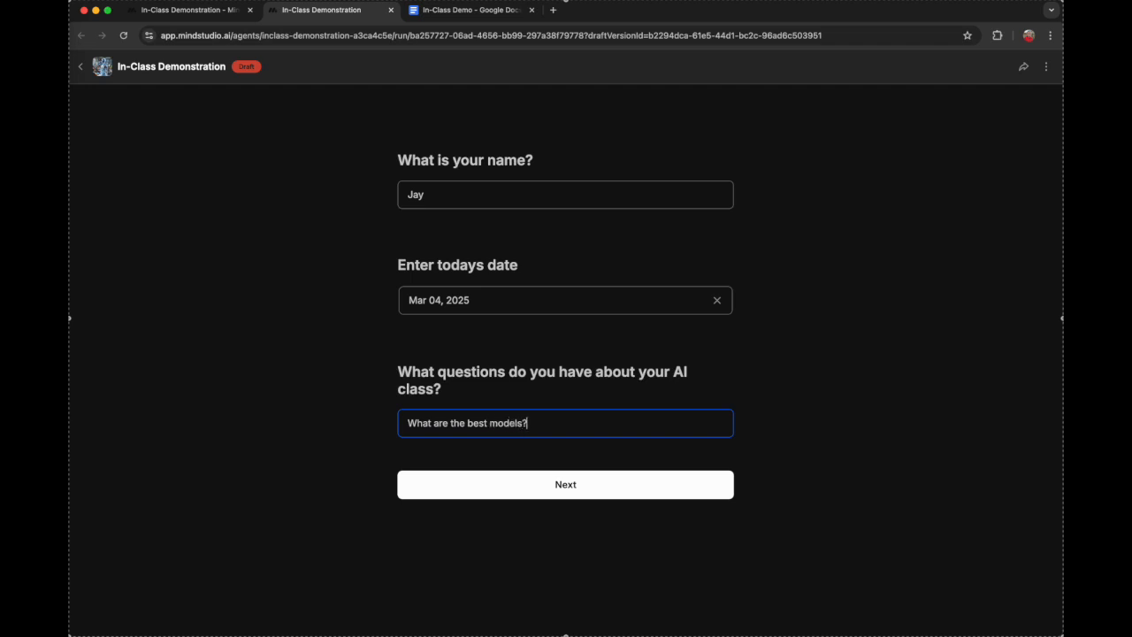
type("els?")
left_click(497, 482)
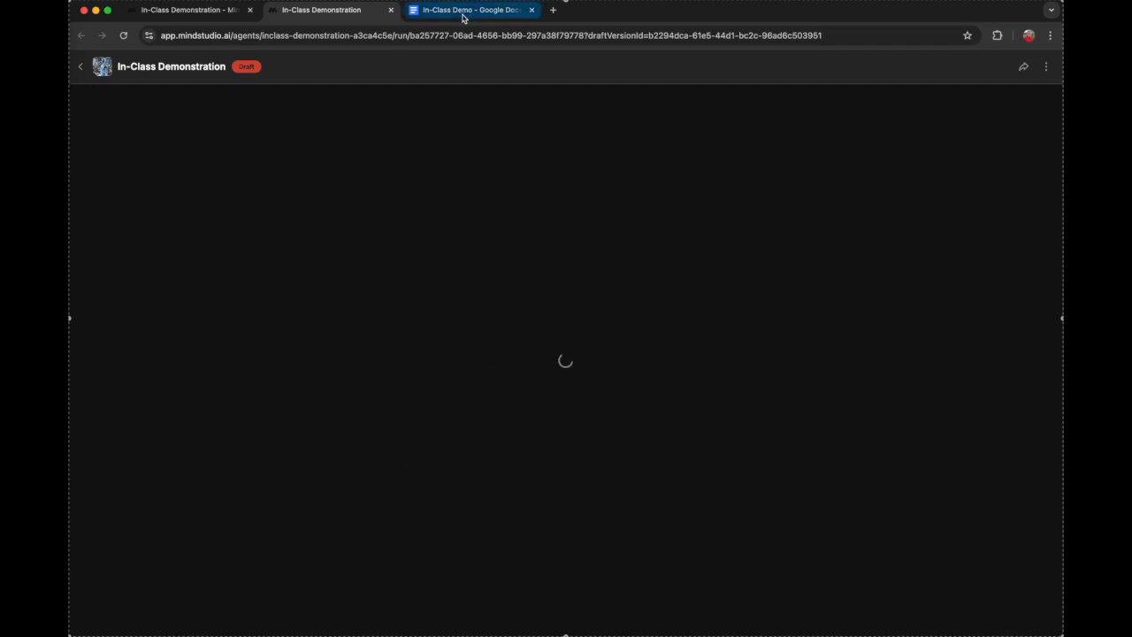
- Read the best-models answer in the draft run and continue the run so it gets logged
left_click(462, 10)
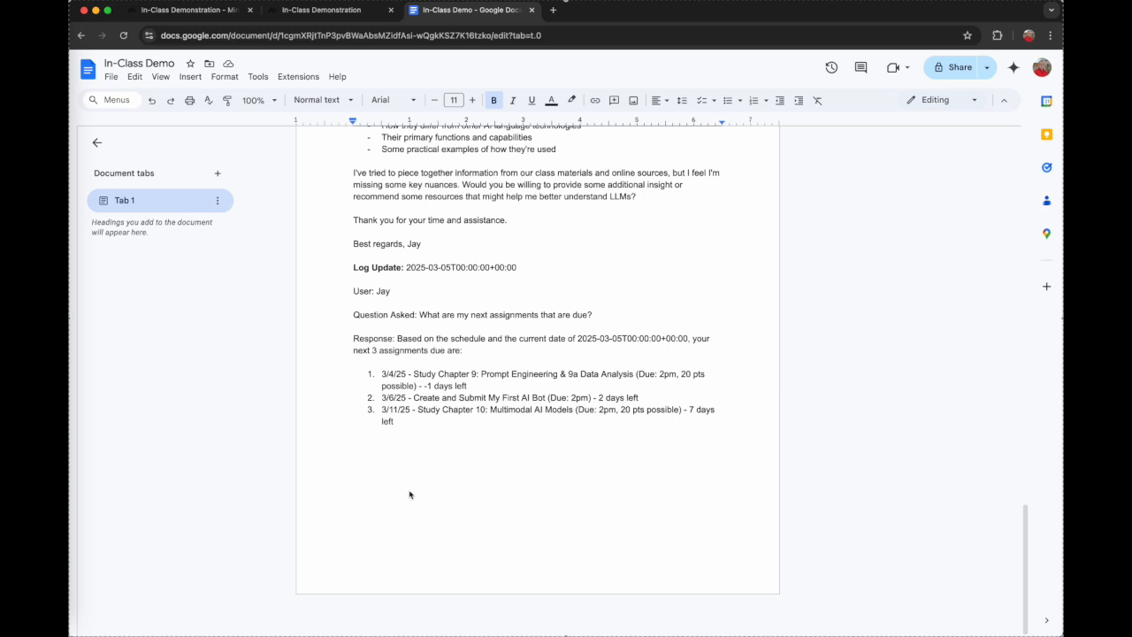
key("ctrl+shift+Tab")
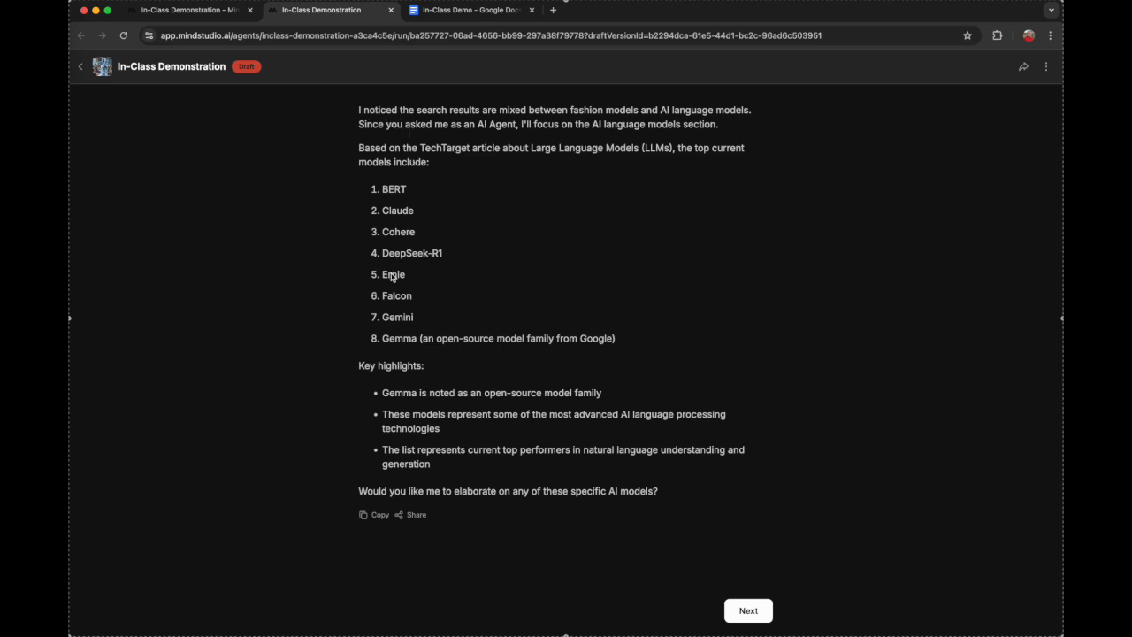
left_click(756, 615)
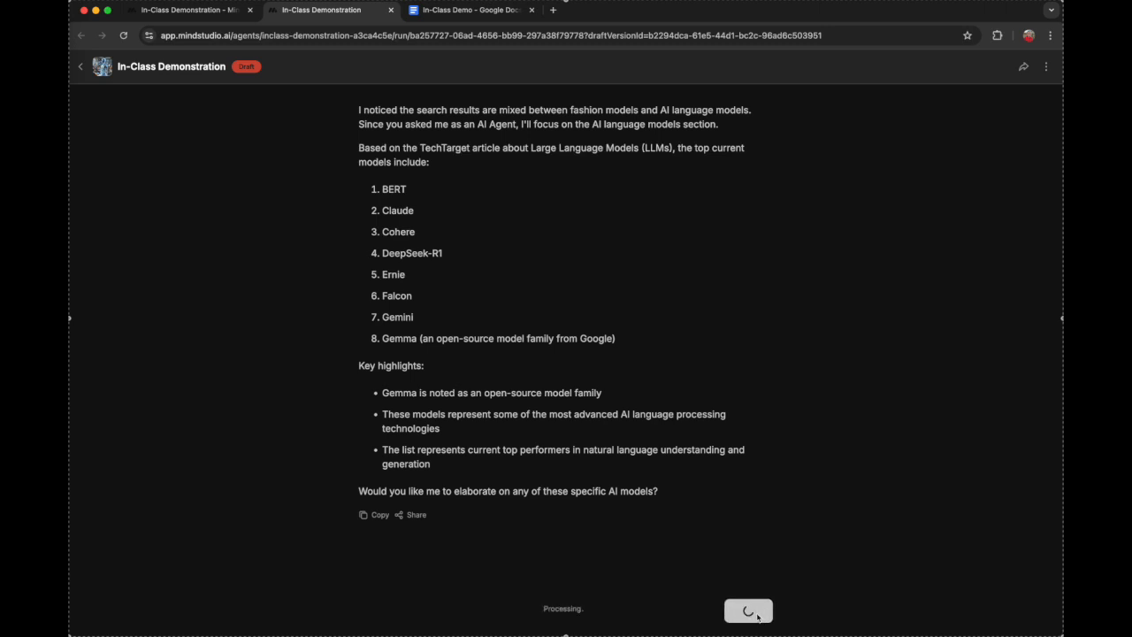
- Examine the best-models log entry in the In-Class Demo Google Doc and review the earlier entries
left_click(443, 11)
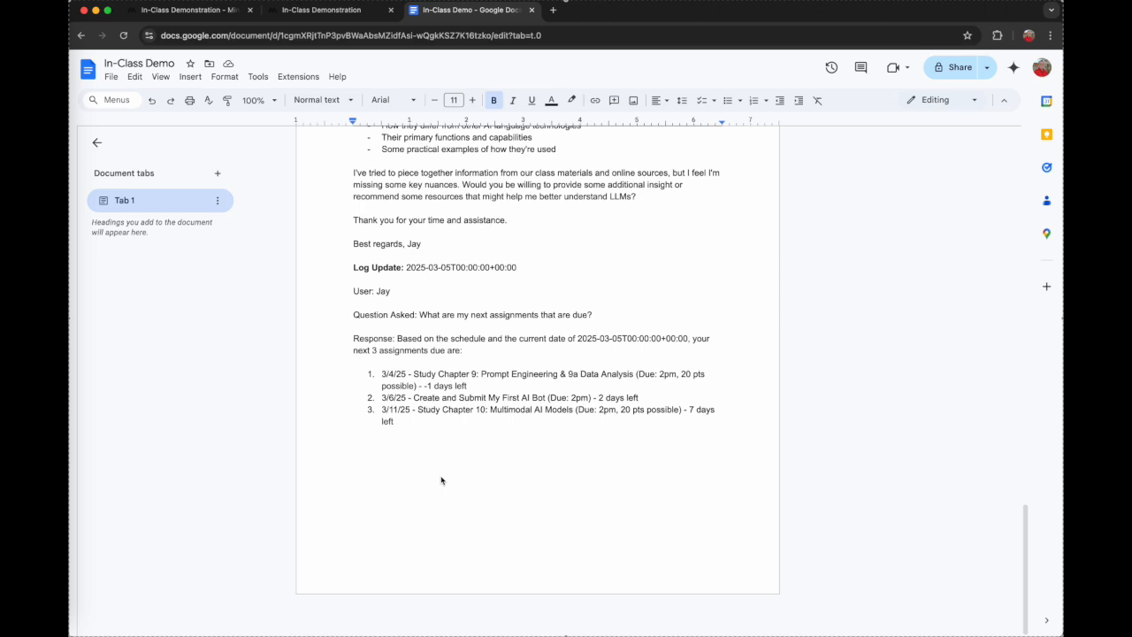
scroll(441, 480, "up", 15)
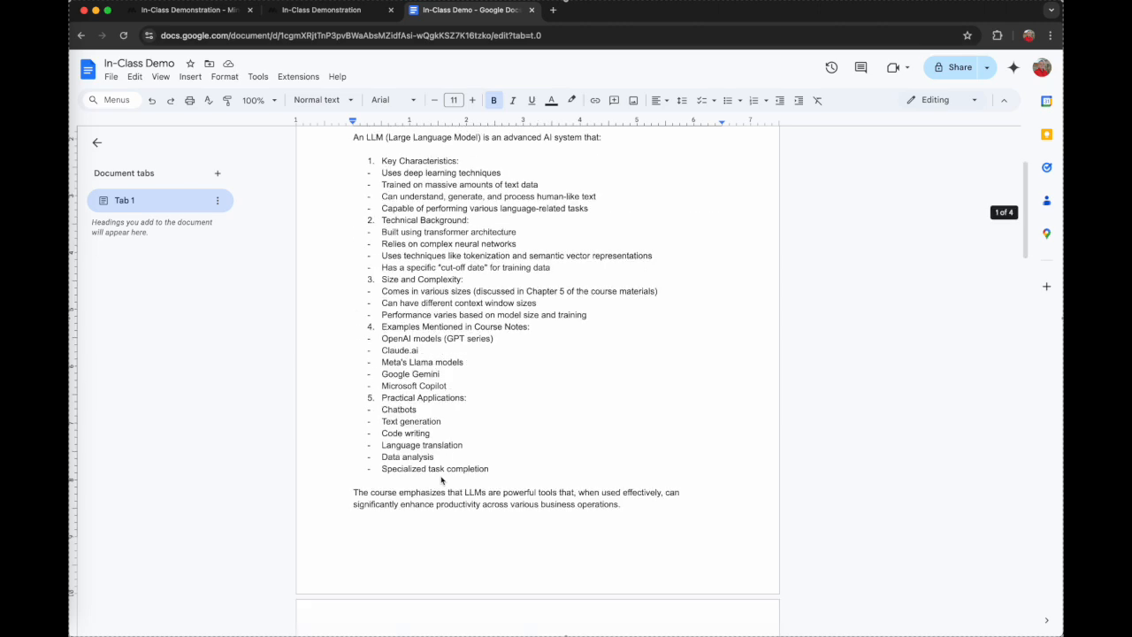
scroll(442, 480, "down", 15)
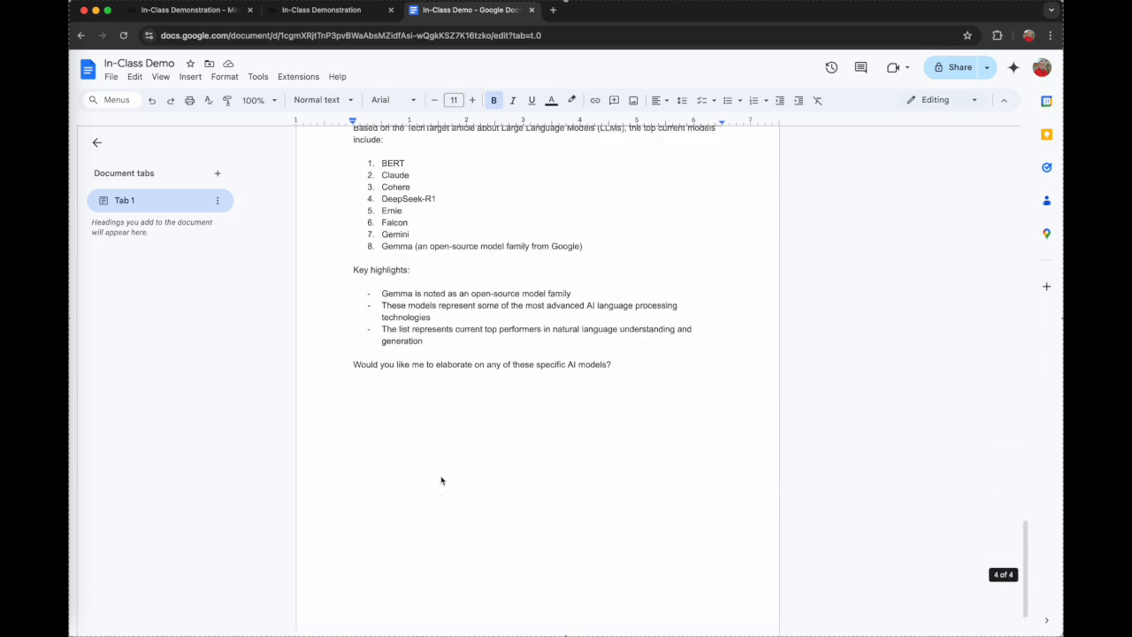
scroll(441, 480, "up", 5)
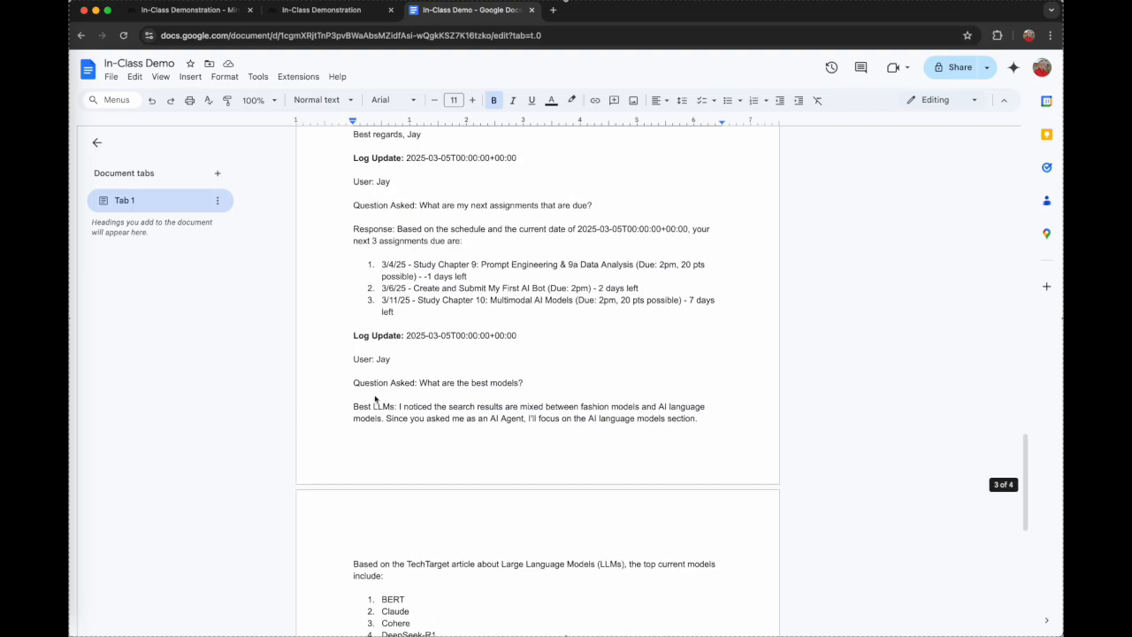
scroll(351, 339, "down", 4)
scroll(381, 465, "up", 6)
scroll(380, 464, "up", 15)
scroll(424, 273, "down", 2)
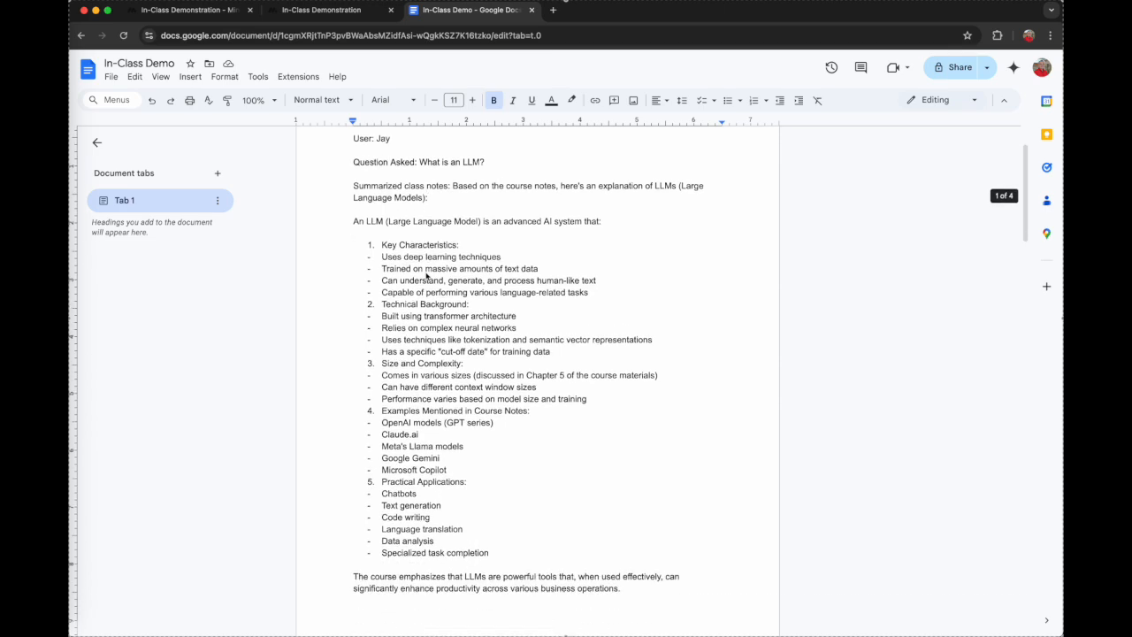
scroll(427, 261, "up", 1)
scroll(440, 513, "up", 5)
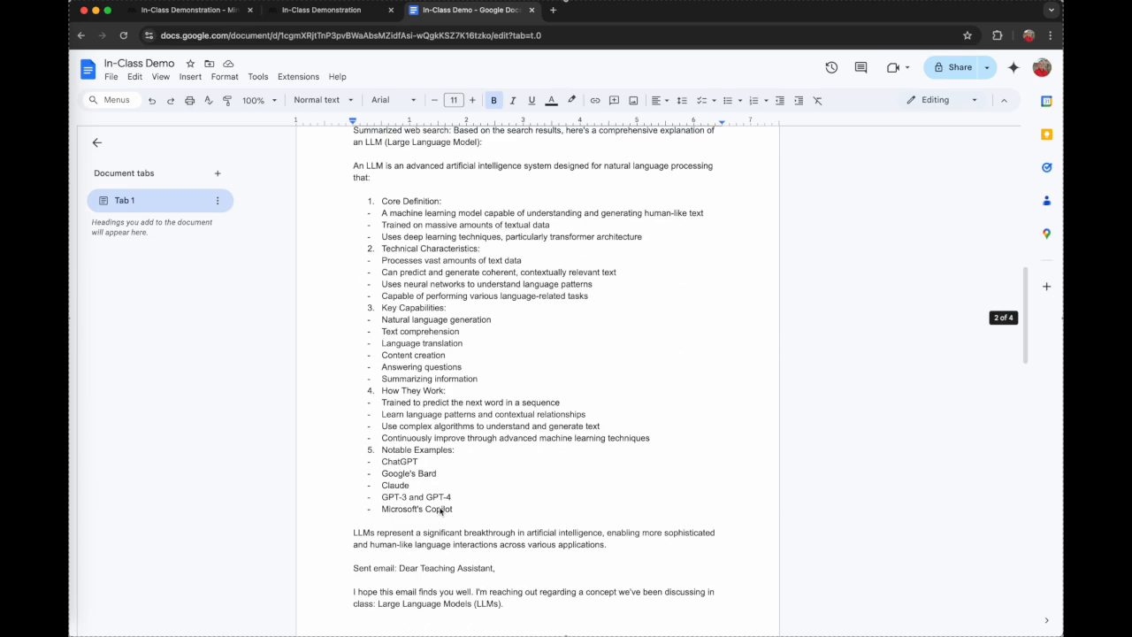
- Close the completed best-models run and return to the full Everything.flow workflow
left_click(336, 11)
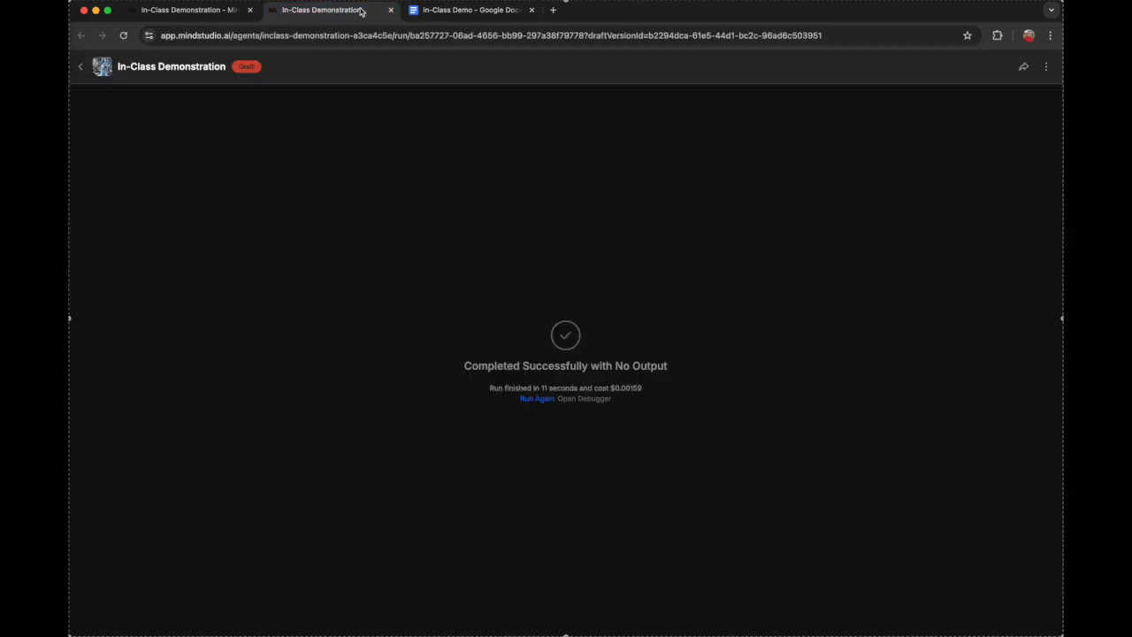
left_click(391, 10)
left_click(203, 12)
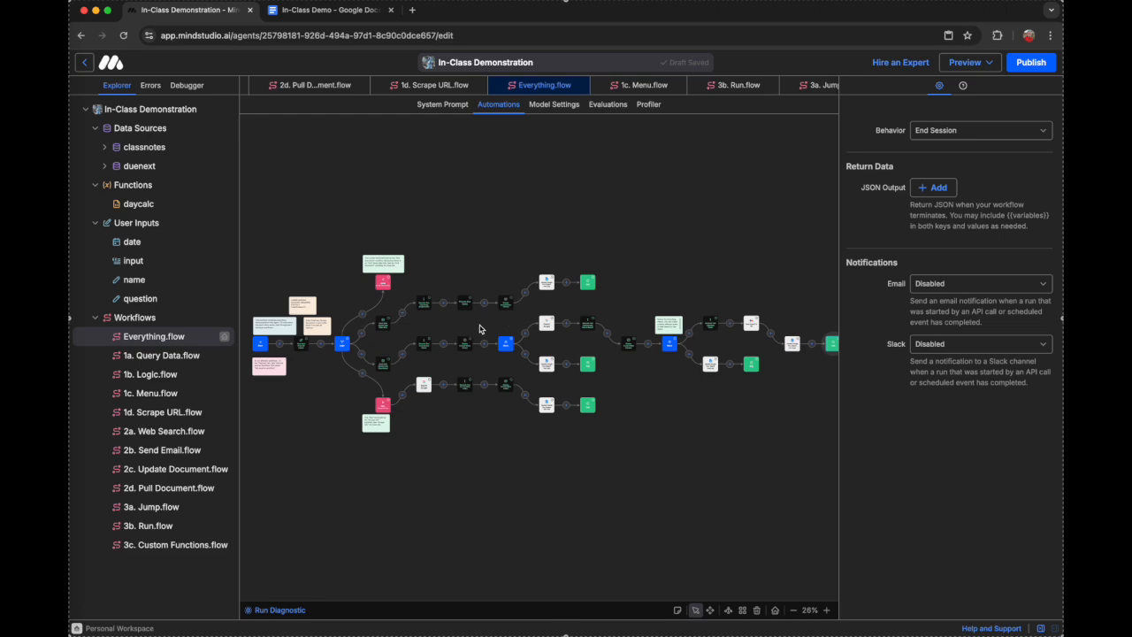
scroll(468, 366, "right", 2)
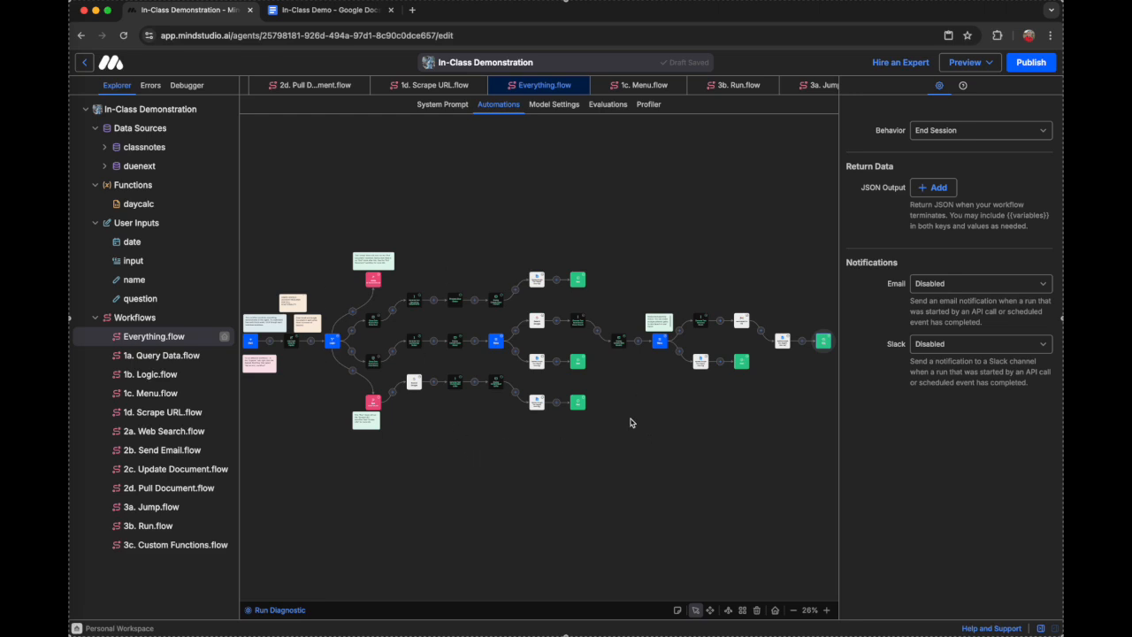
- Review the Collect User Input block, the routing conditions and the Generate Text prompt for the next 3 assignments
left_click(291, 346)
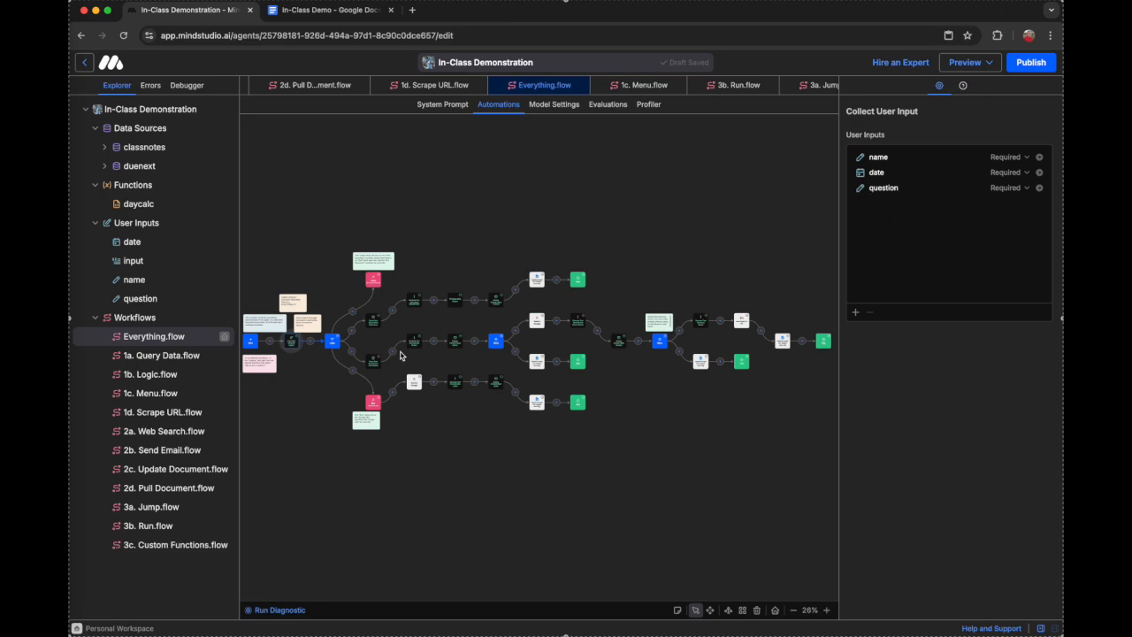
left_click(335, 342)
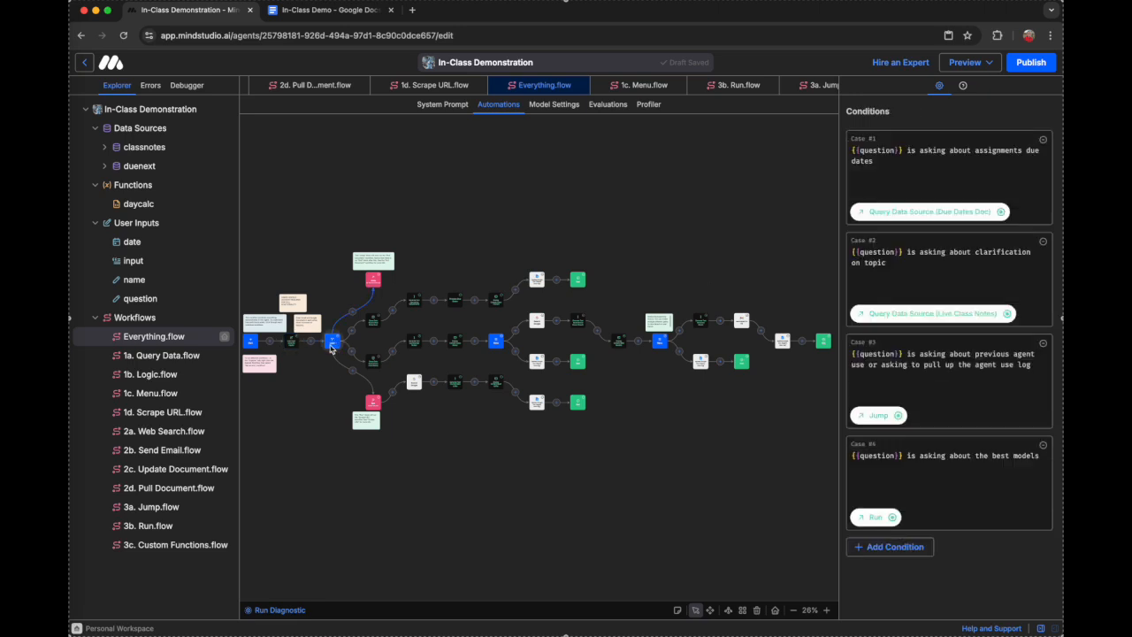
left_click(414, 301)
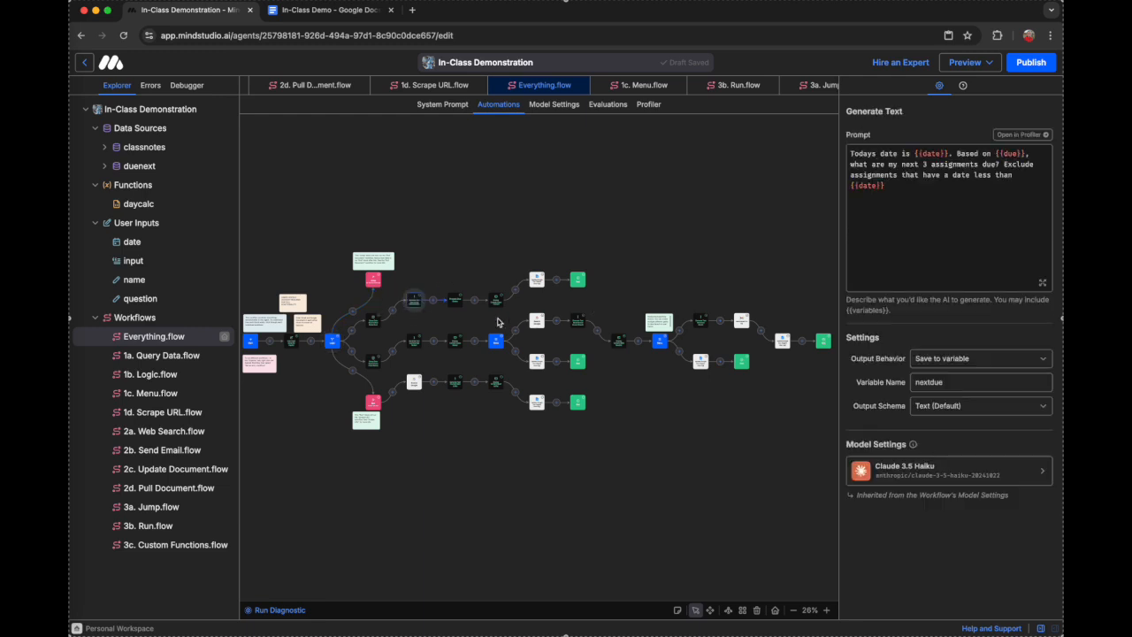
left_click(414, 341)
left_click(756, 201)
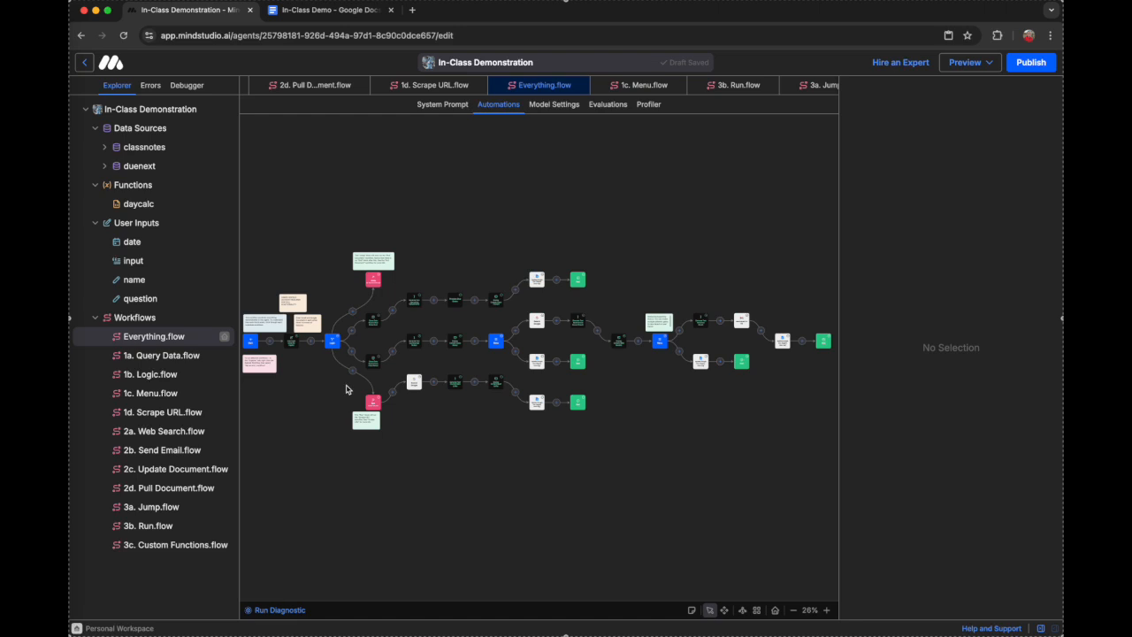
- Recheck the user inputs and routing conditions, and inspect the Update Google Document block that logs the assignments response
left_click(293, 344)
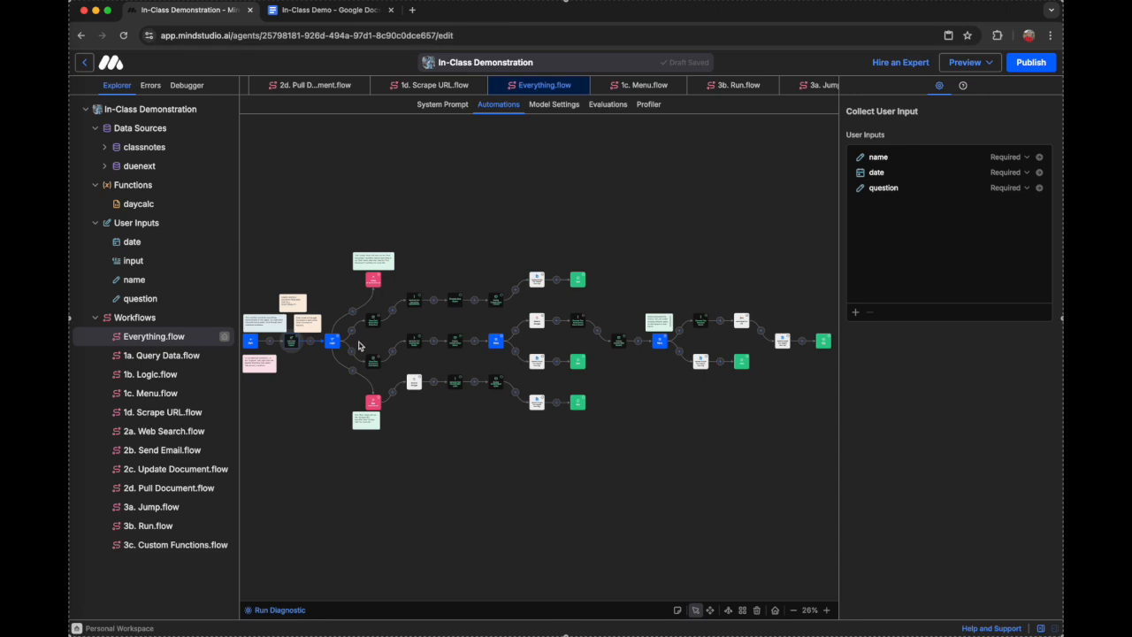
left_click(334, 343)
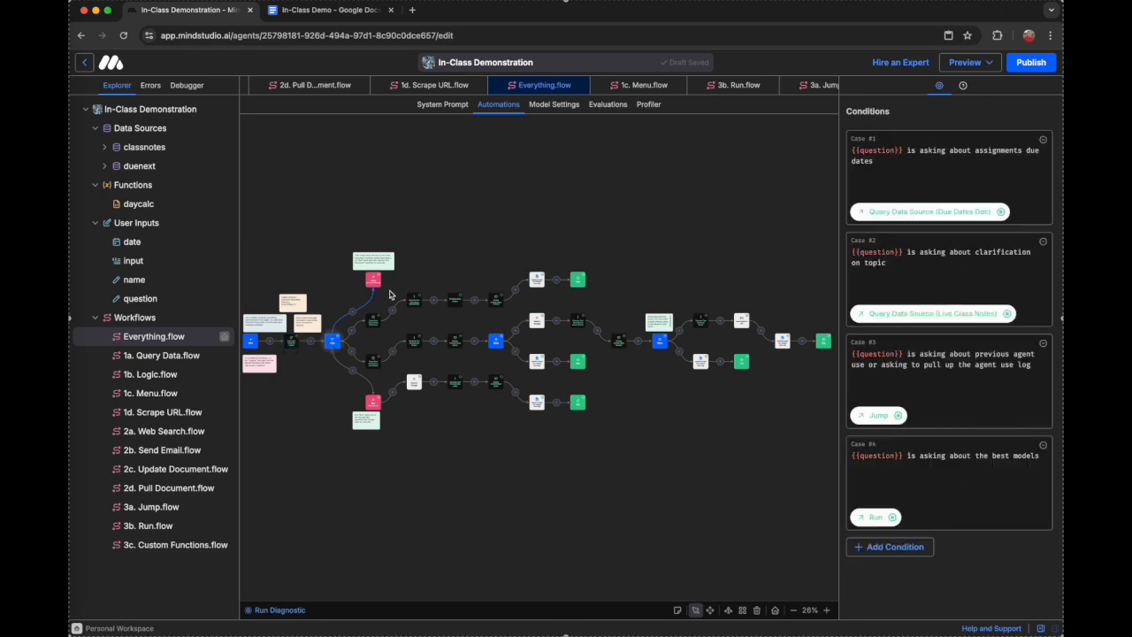
left_click(440, 373)
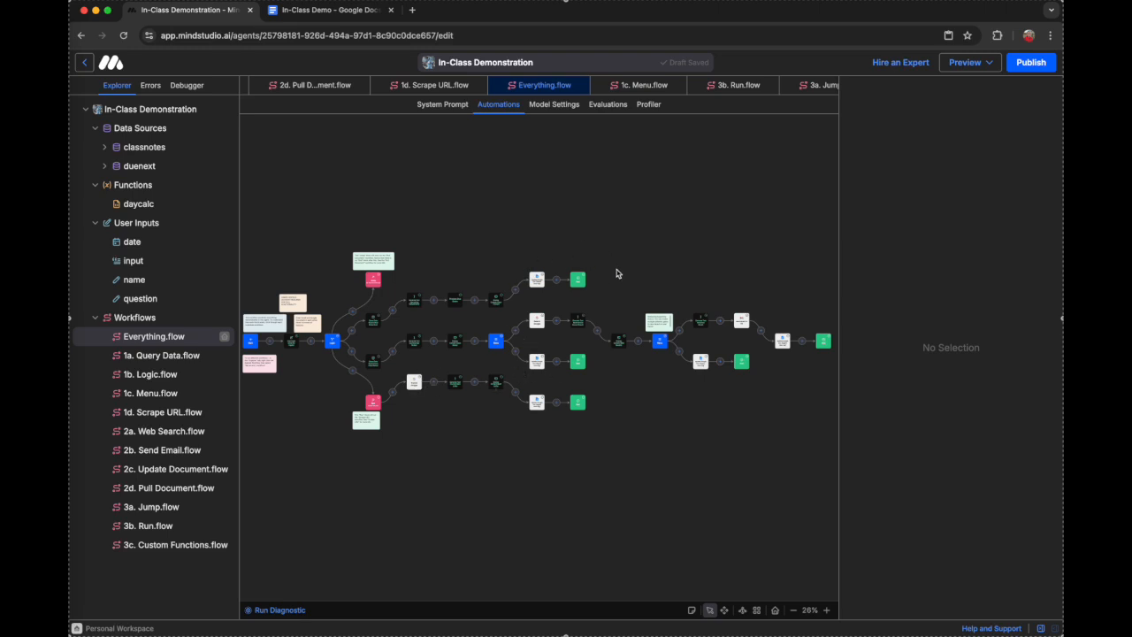
left_click(539, 282)
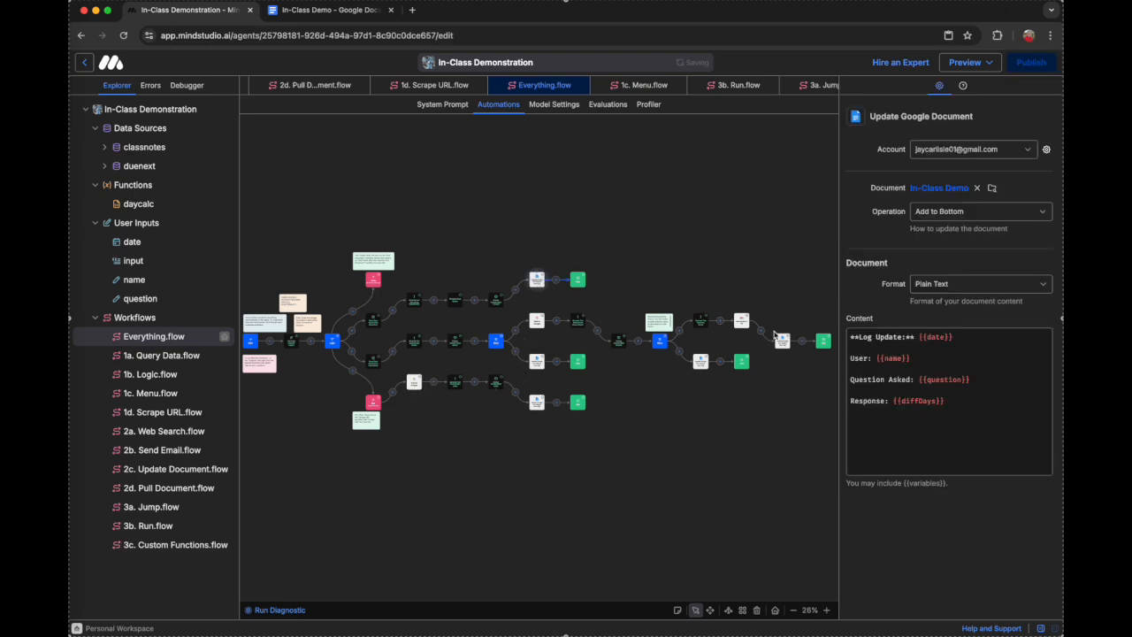
left_click(513, 453)
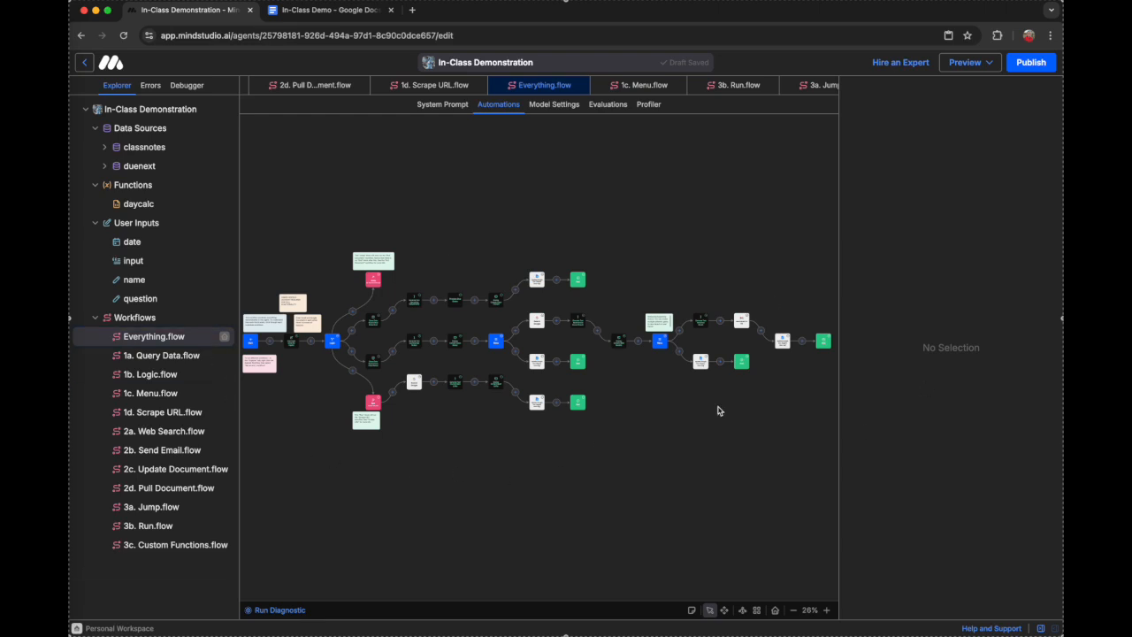
- Open the block library for a new block in Everything.flow and review the MindStudio, social media, Google, Hunter.io, YouTube and other automations
left_click(475, 384)
left_click(520, 541)
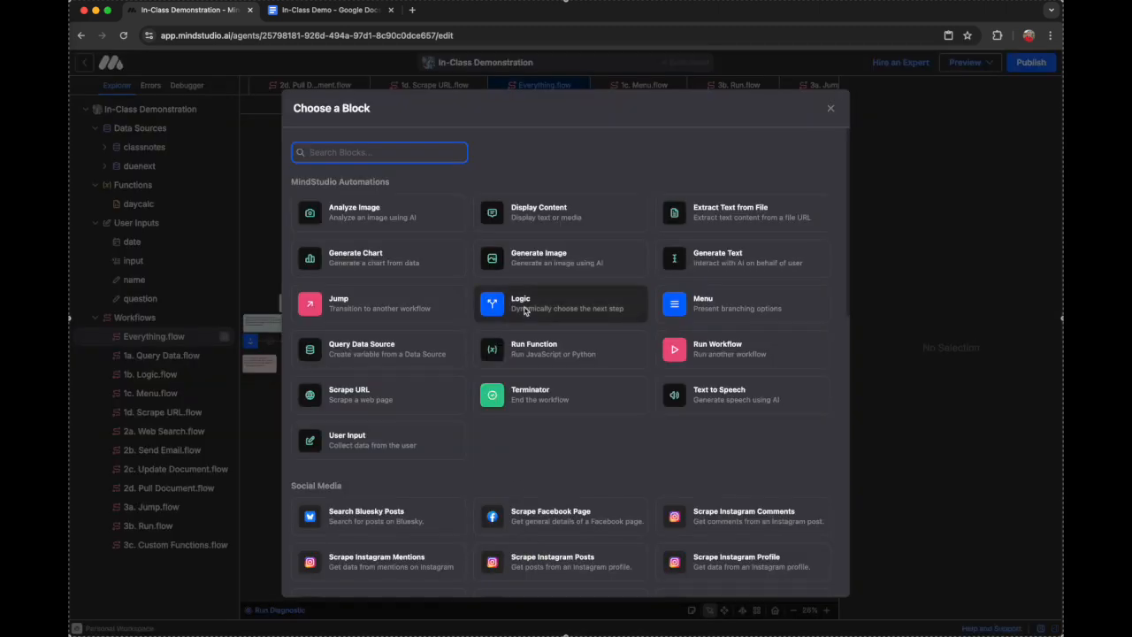
scroll(468, 236, "down", 5)
scroll(468, 236, "down", 15)
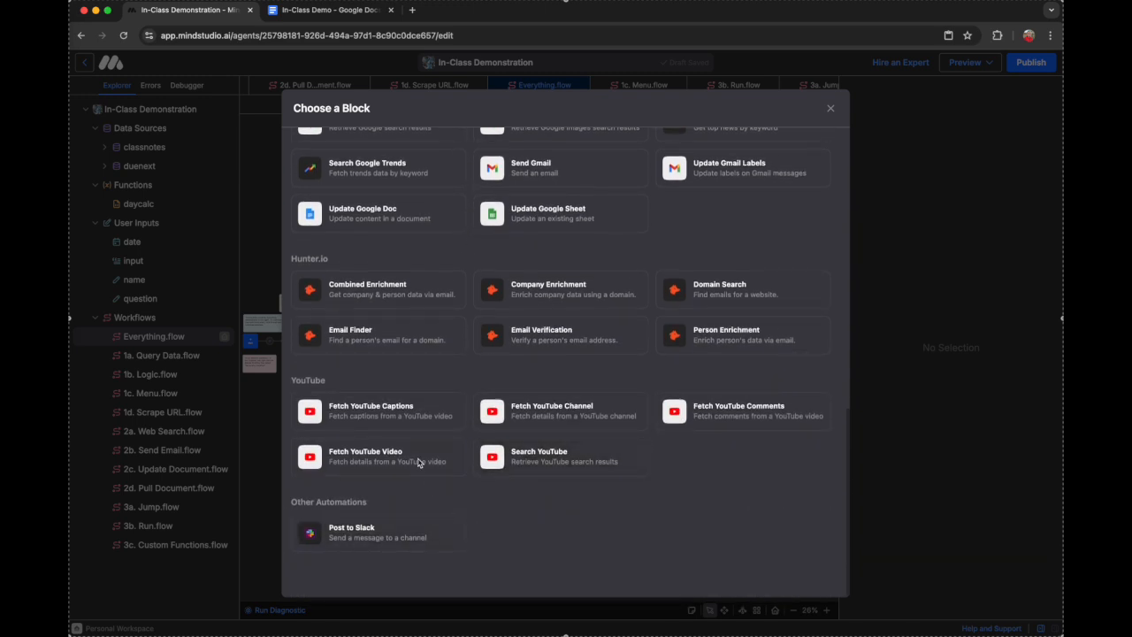
scroll(421, 390, "up", 1)
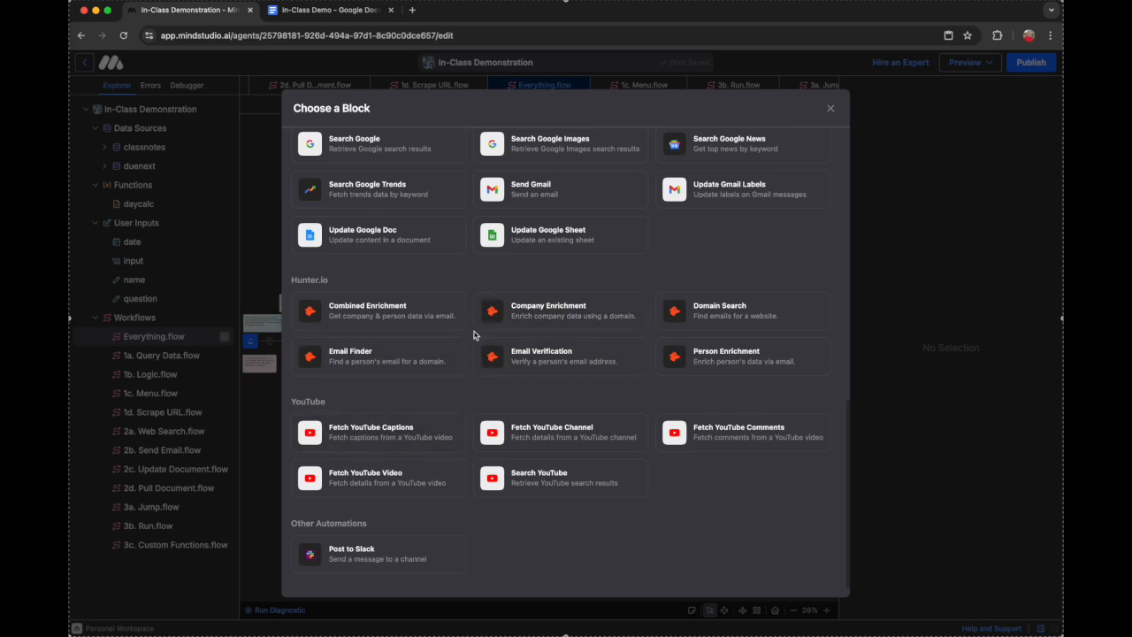
scroll(475, 341, "up", 7)
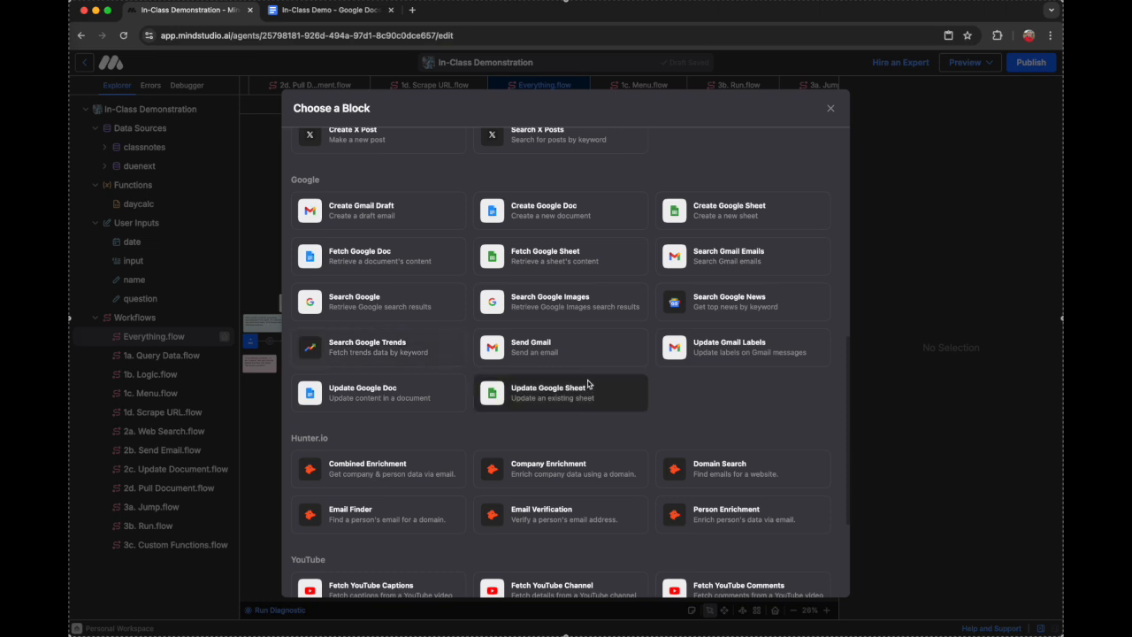
scroll(587, 383, "up", 10)
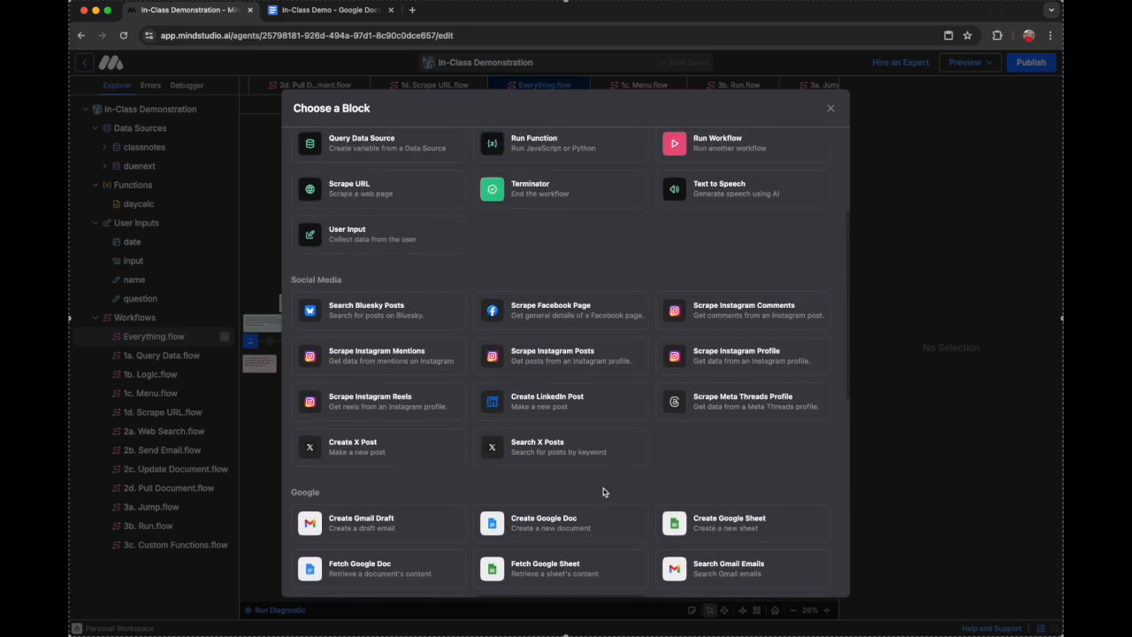
scroll(581, 454, "up", 6)
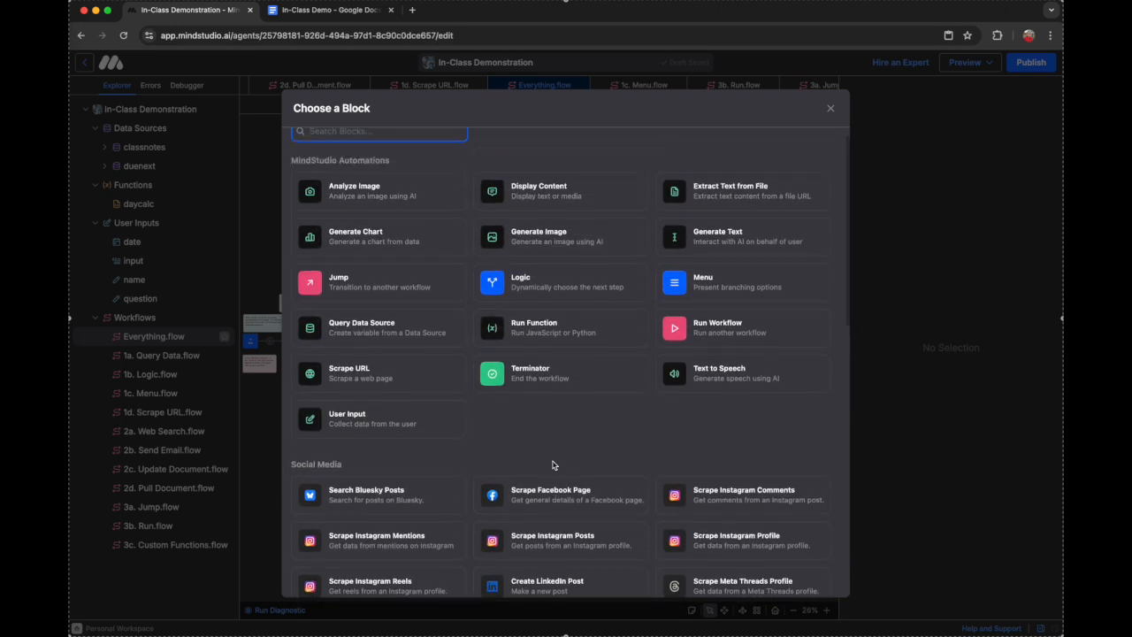
scroll(552, 465, "up", 1)
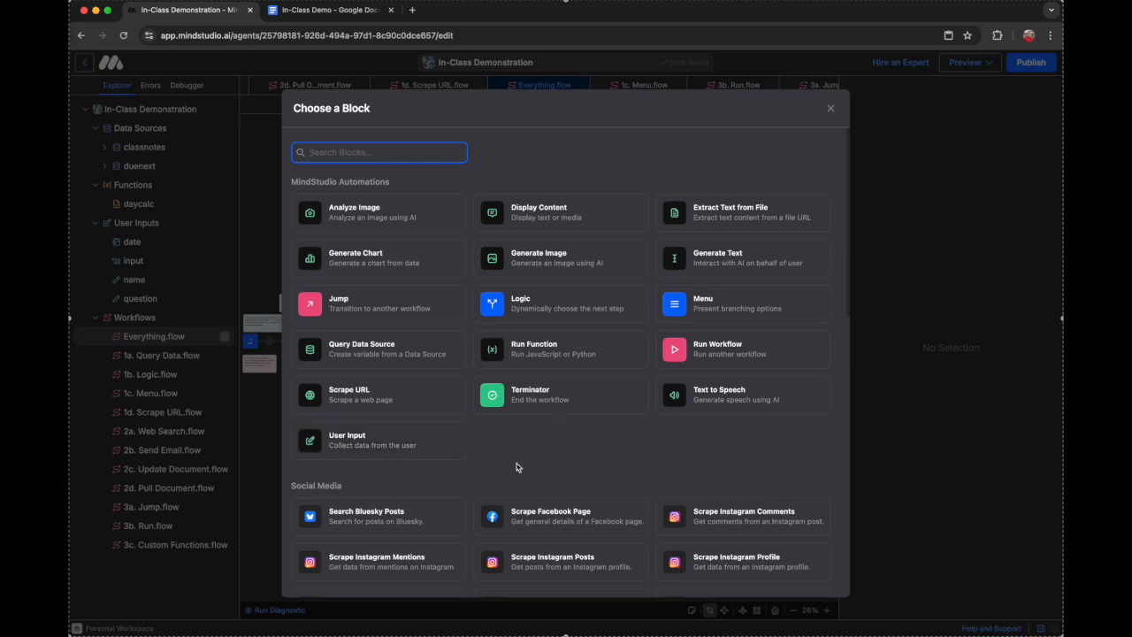
scroll(577, 467, "down", 10)
scroll(576, 467, "up", 10)
scroll(522, 480, "down", 10)
scroll(513, 442, "up", 10)
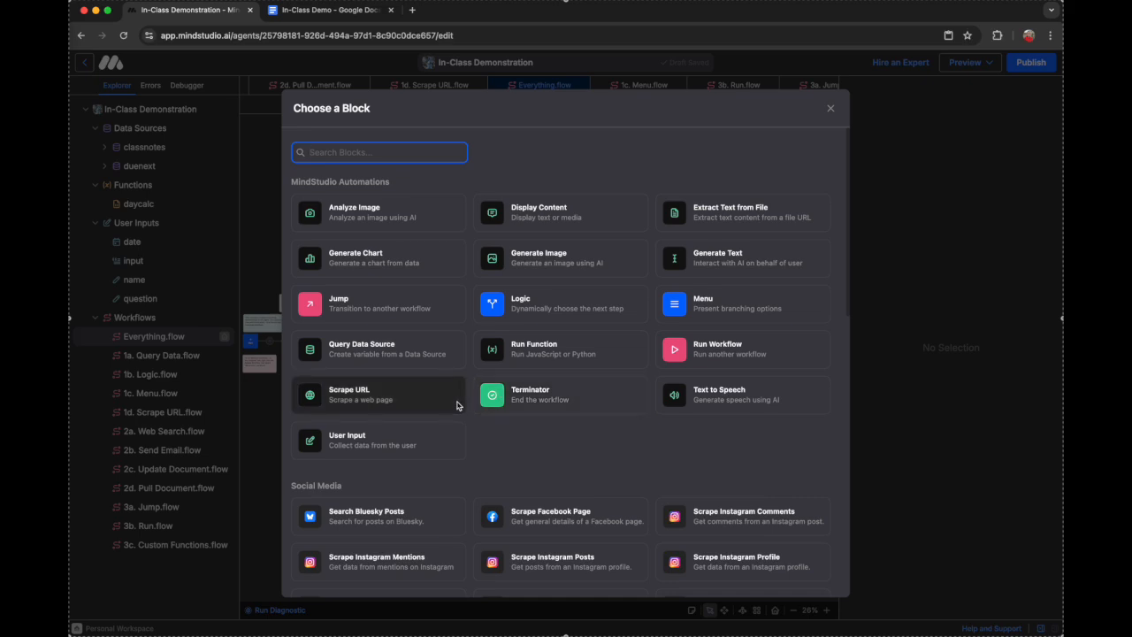
scroll(565, 203, "down", 10)
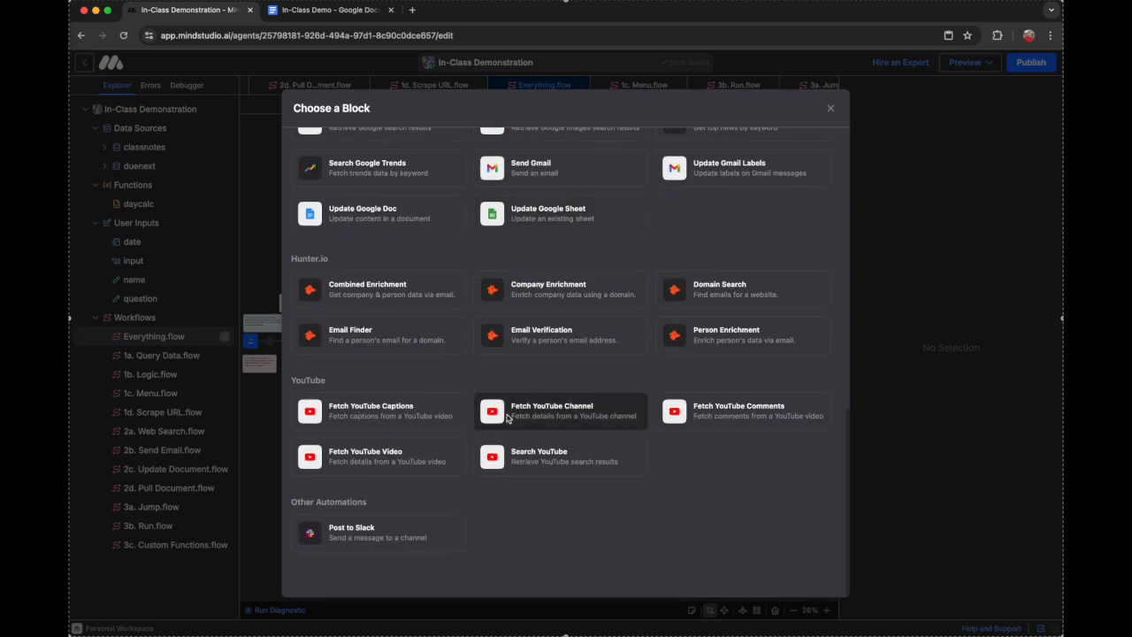
scroll(561, 405, "up", 10)
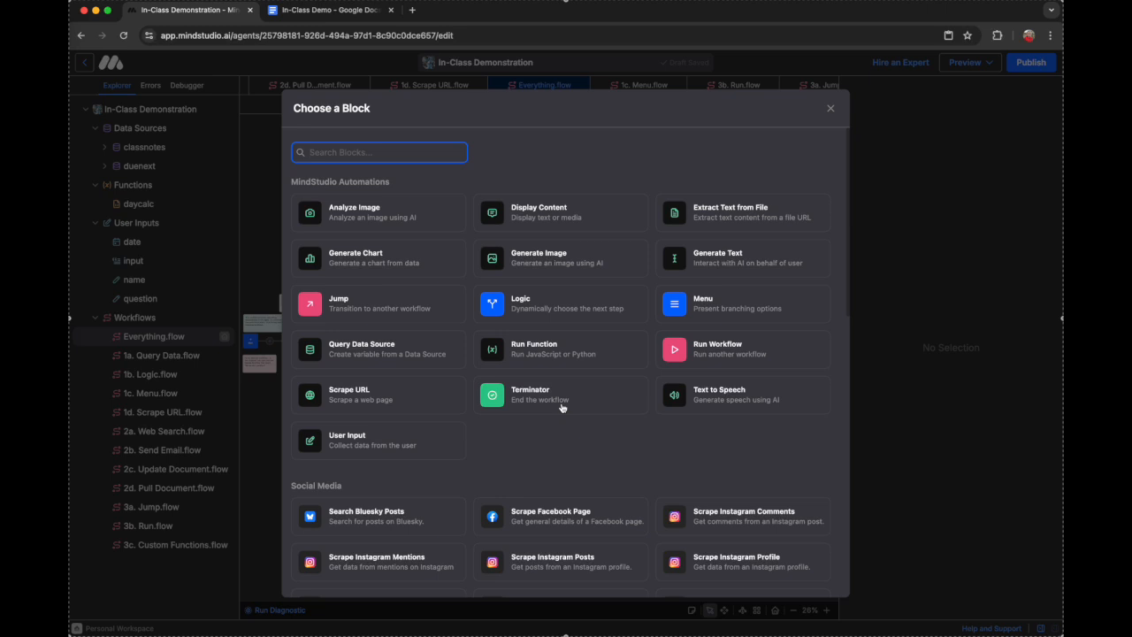